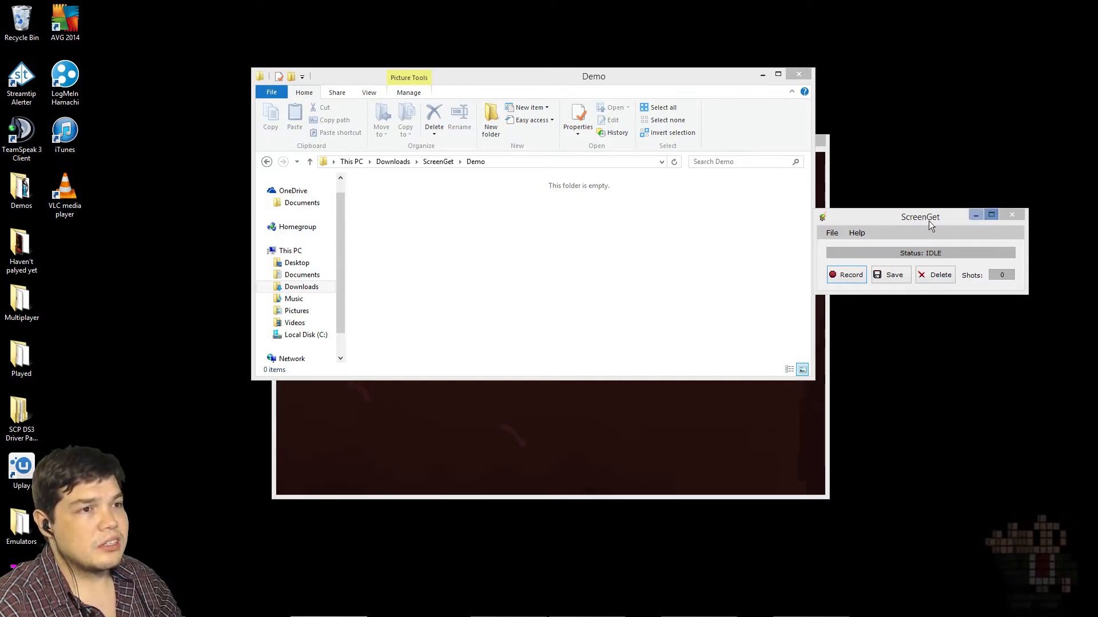
Step: Go up to the ScreenGet folder in File Explorer and bring the paused Nidhogg game and ScreenGet recorder in front
{"action": "left_click_drag", "start_coordinate": [918, 217], "coordinate": [652, 281]}
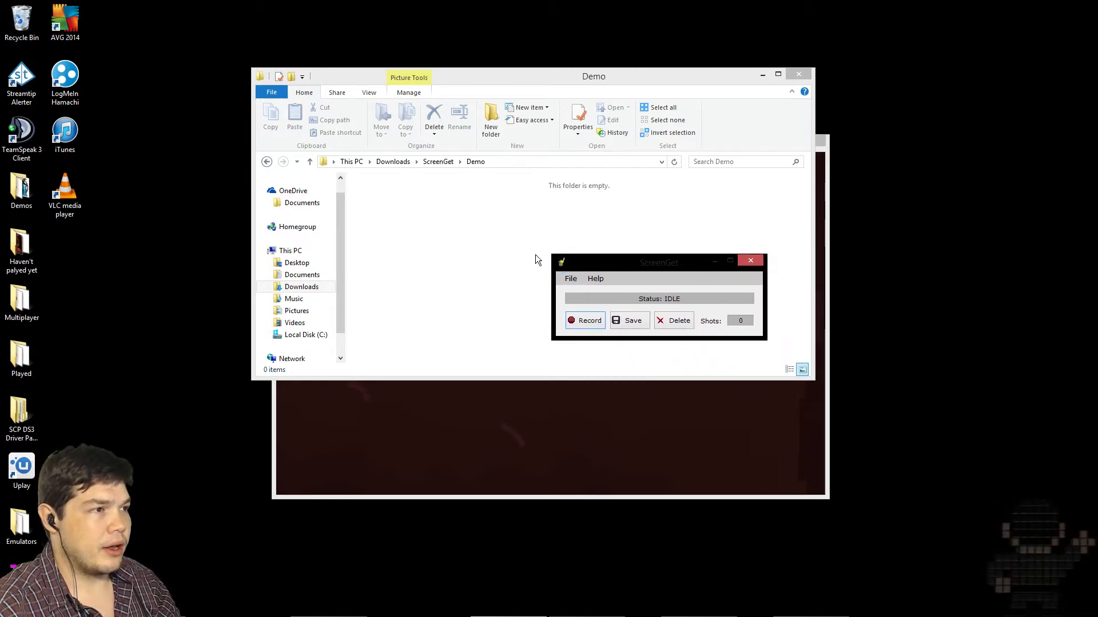
{"action": "left_click", "coordinate": [441, 164]}
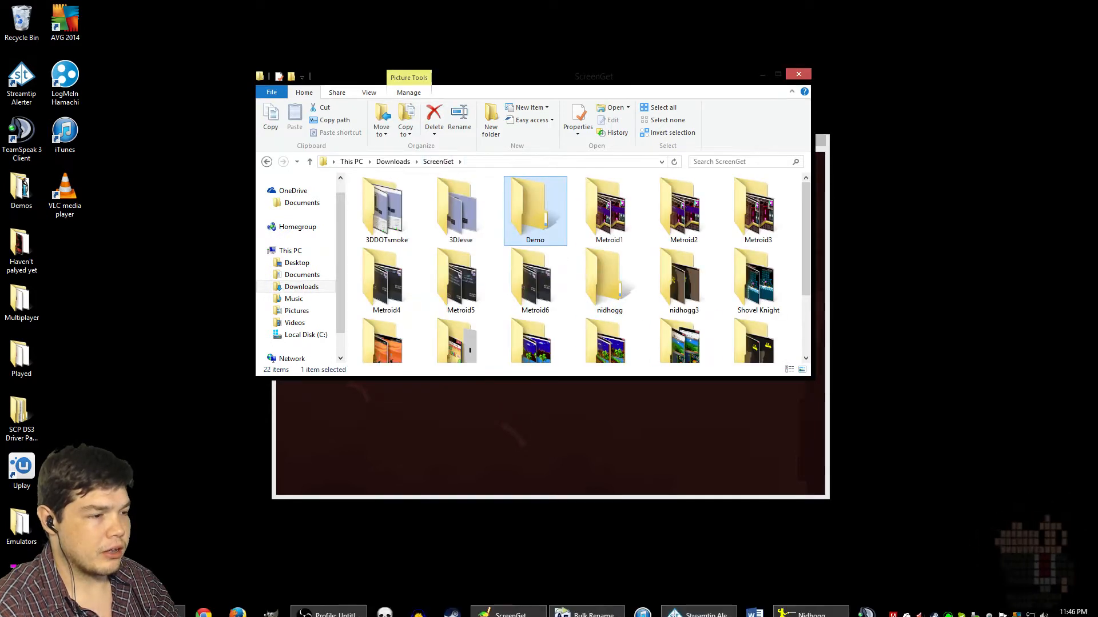
{"action": "left_click", "coordinate": [810, 606]}
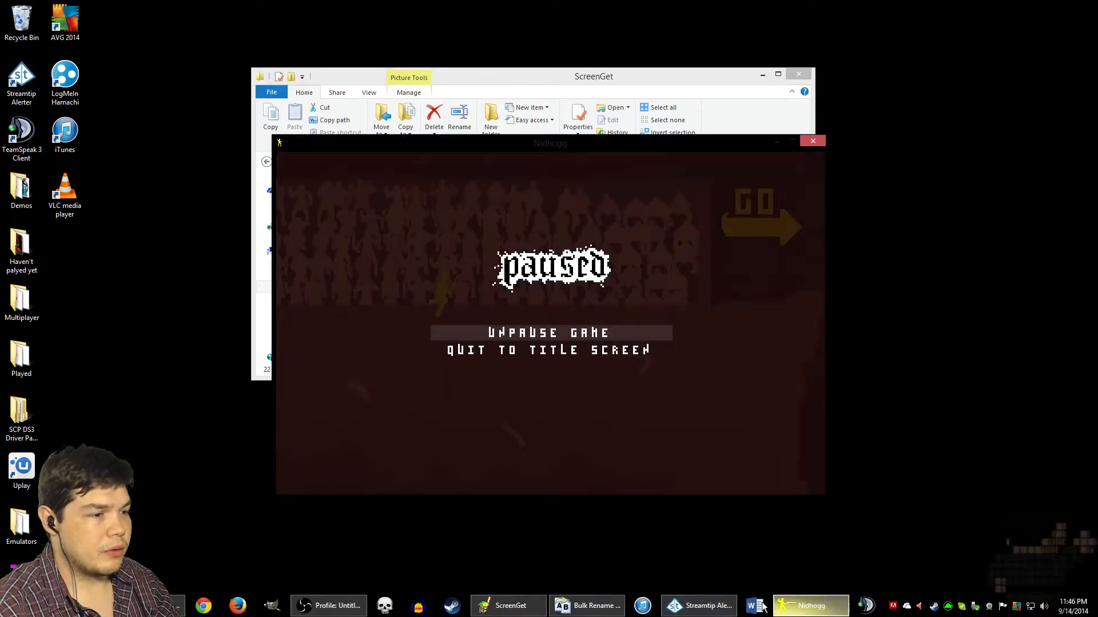
{"action": "left_click", "coordinate": [501, 606]}
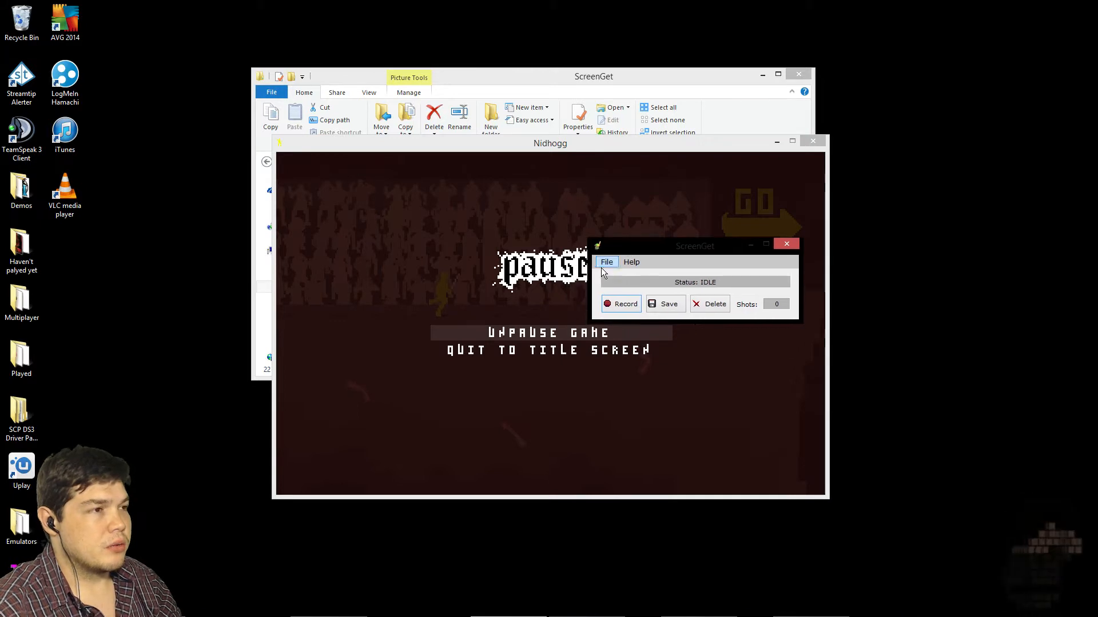
Step: Open ScreenGet's configuration settings and place the dialog beside the recorder, over the Nidhogg game
{"action": "left_click", "coordinate": [605, 264]}
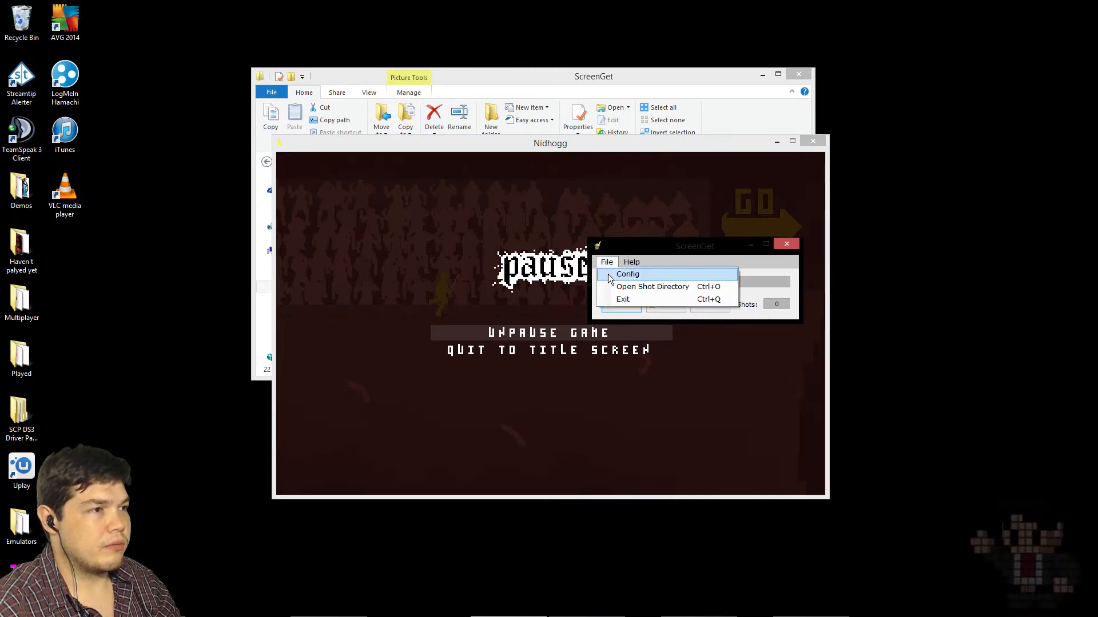
{"action": "left_click", "coordinate": [616, 249]}
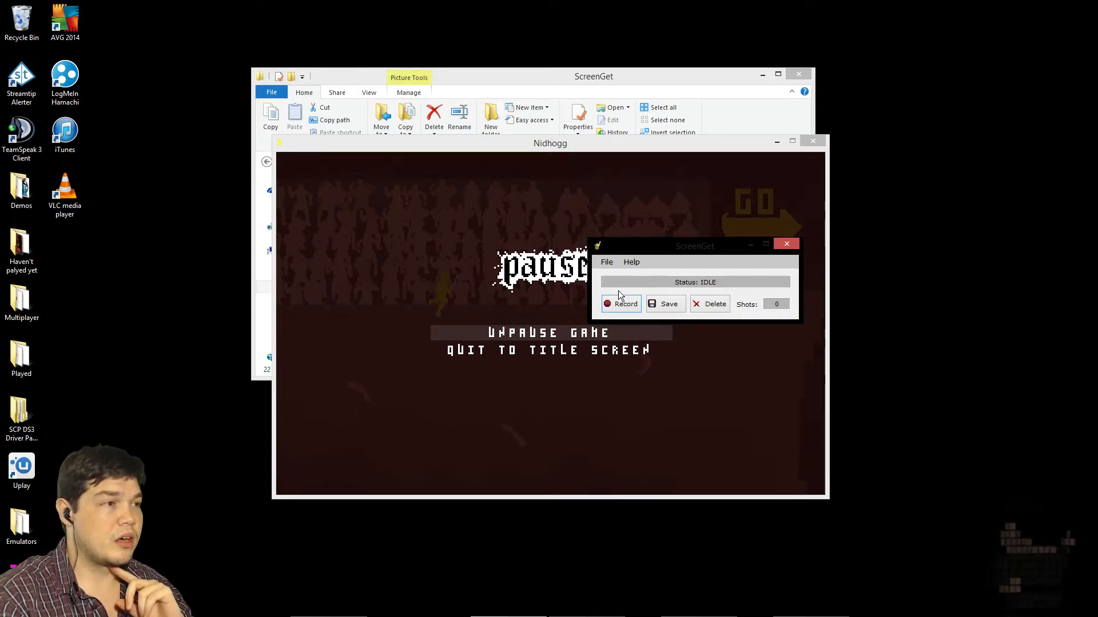
{"action": "left_click", "coordinate": [607, 264]}
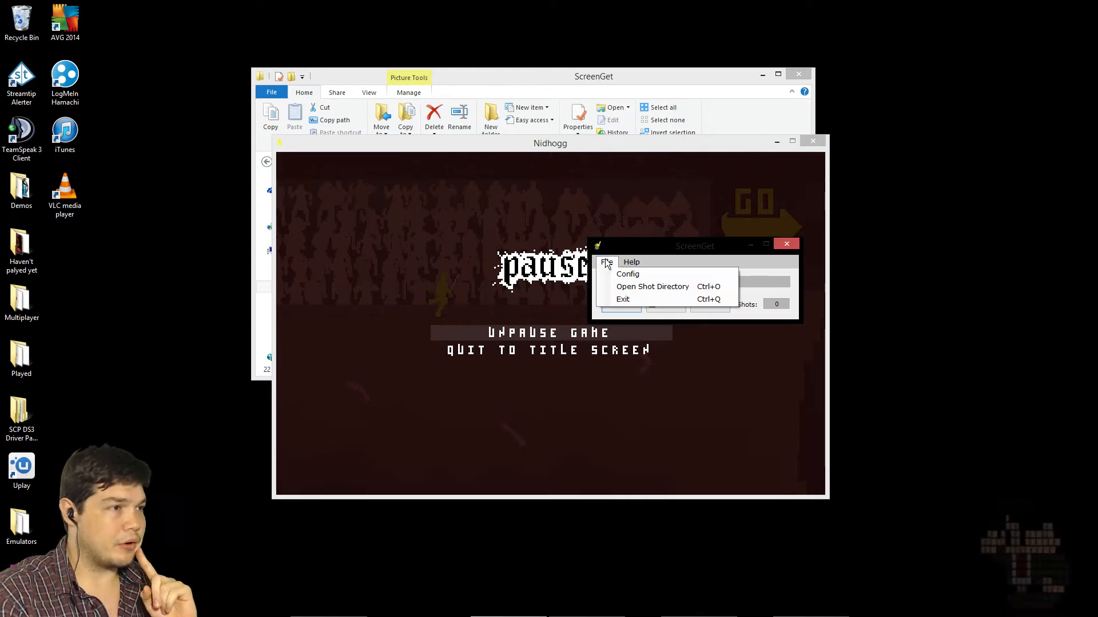
{"action": "left_click", "coordinate": [616, 273]}
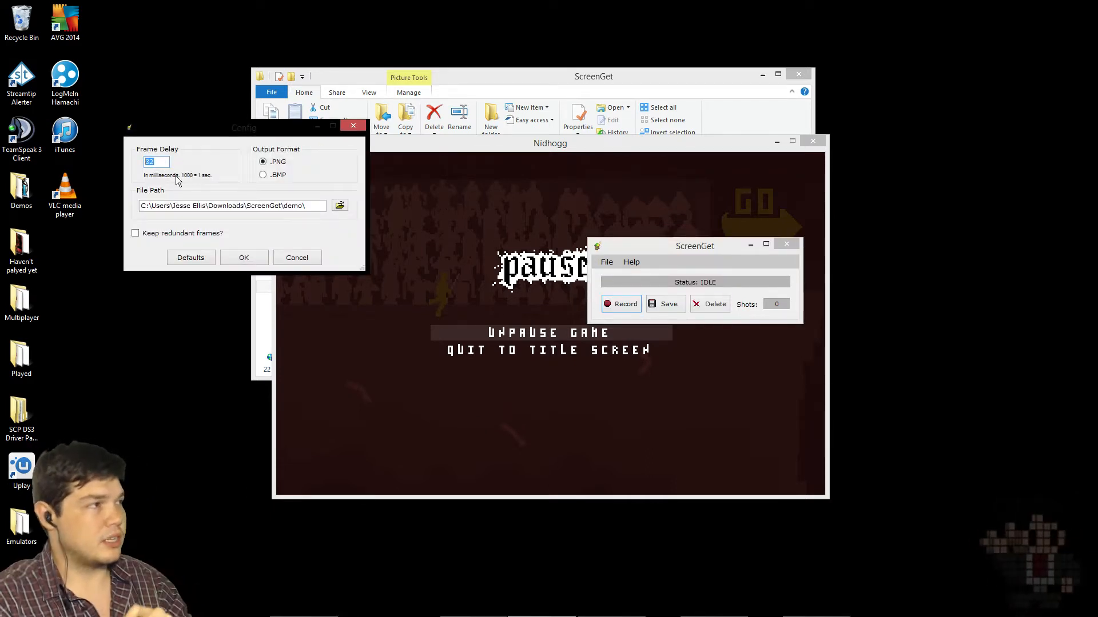
{"action": "left_click_drag", "start_coordinate": [233, 132], "coordinate": [427, 231]}
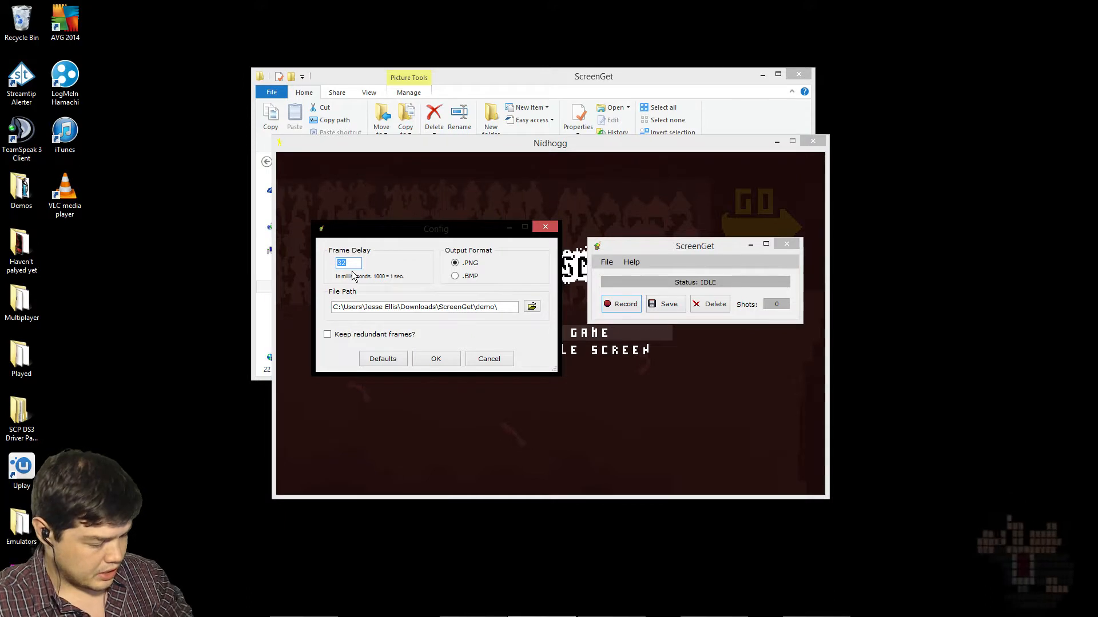
Step: Try frame delays of 16, 32 and 50 milliseconds, ending with the delay set back to 32
{"action": "type", "text": "16"}
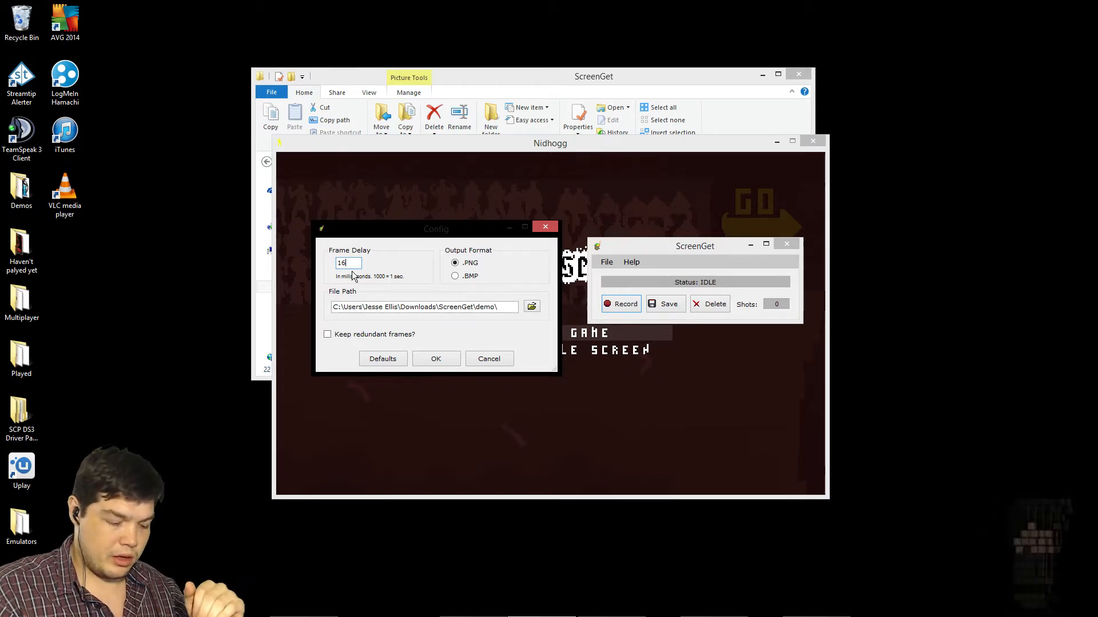
{"action": "key", "text": "BackSpace"}
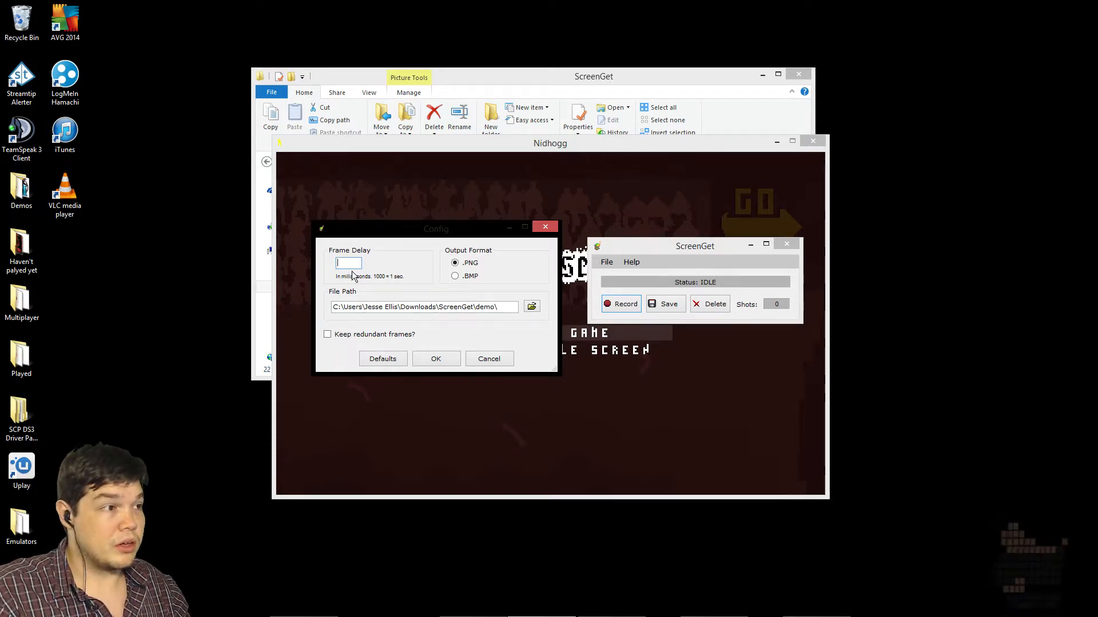
{"action": "type", "text": "32"}
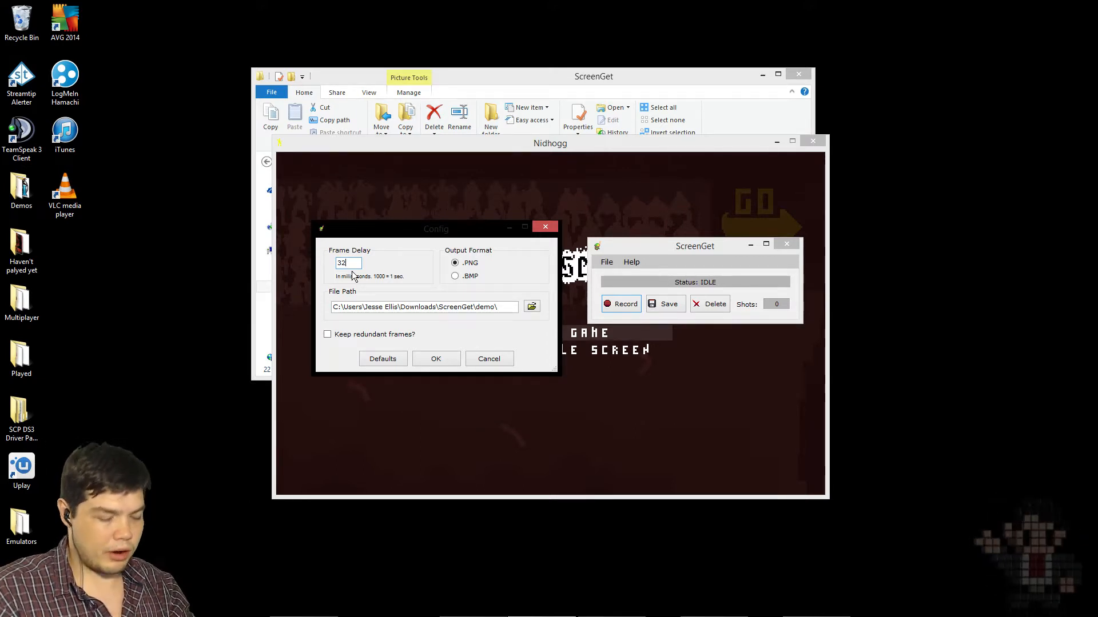
{"action": "key", "text": "BackSpace"}
{"action": "key", "text": "BackSpace"}
{"action": "type", "text": "50"}
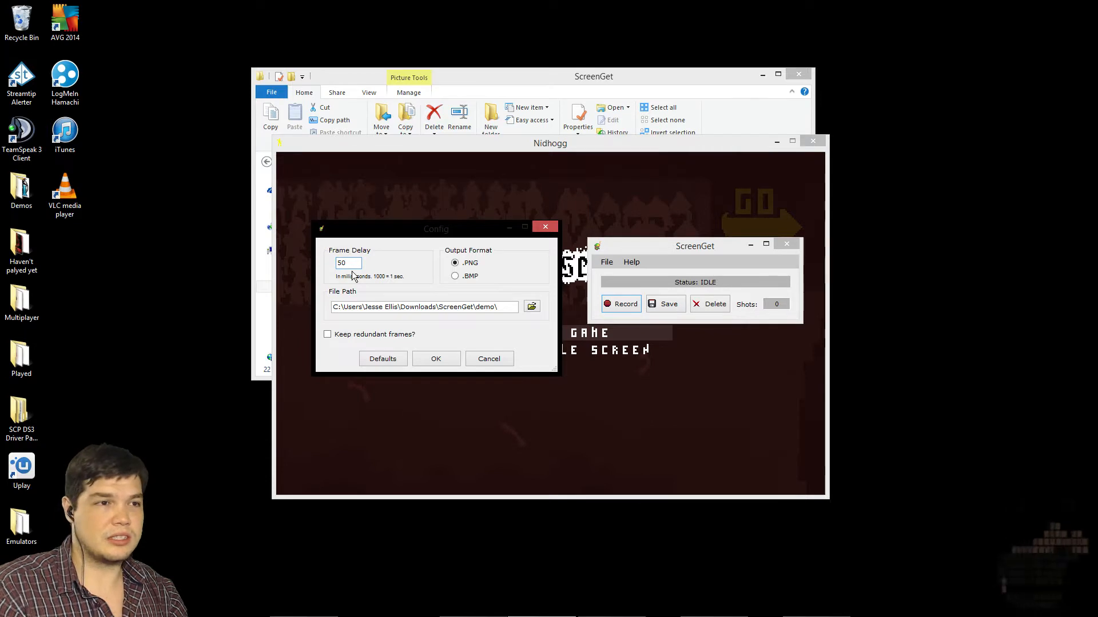
{"action": "type", "text": "32"}
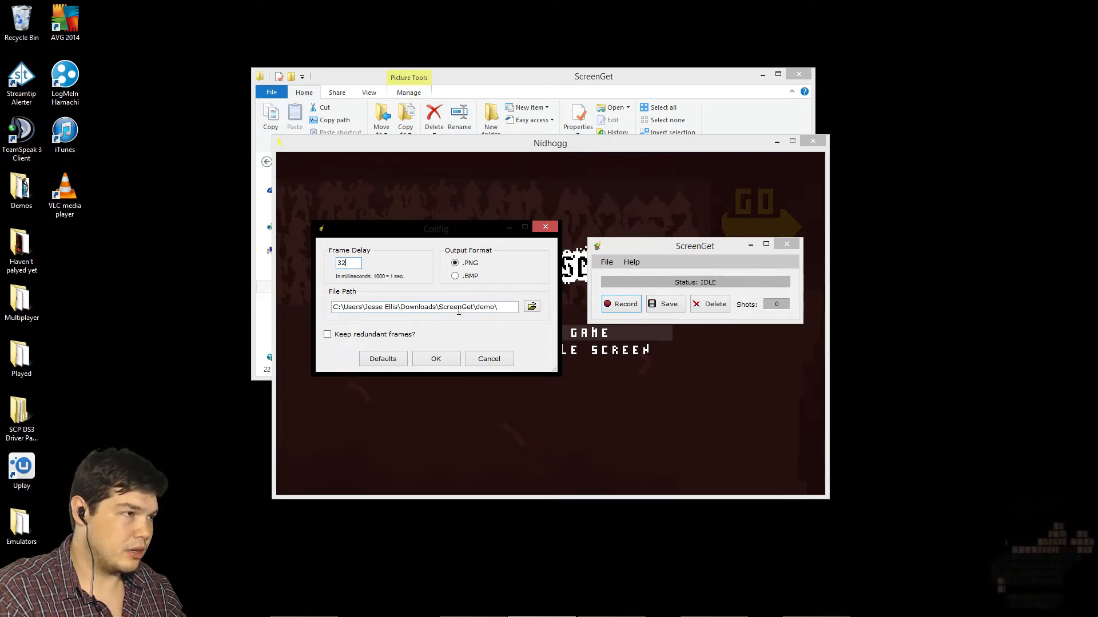
Step: Highlight the parent-folder part of the output file path and look through the ScreenGet folder and its new-item options in File Explorer
{"action": "left_click_drag", "start_coordinate": [476, 307], "coordinate": [333, 308]}
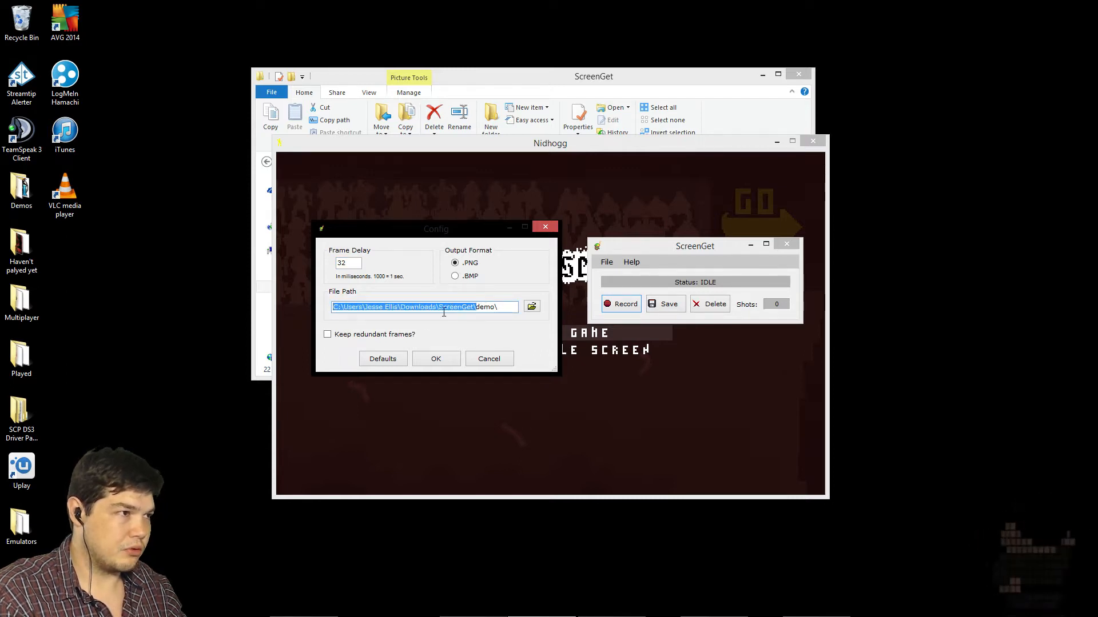
{"action": "left_click", "coordinate": [539, 74]}
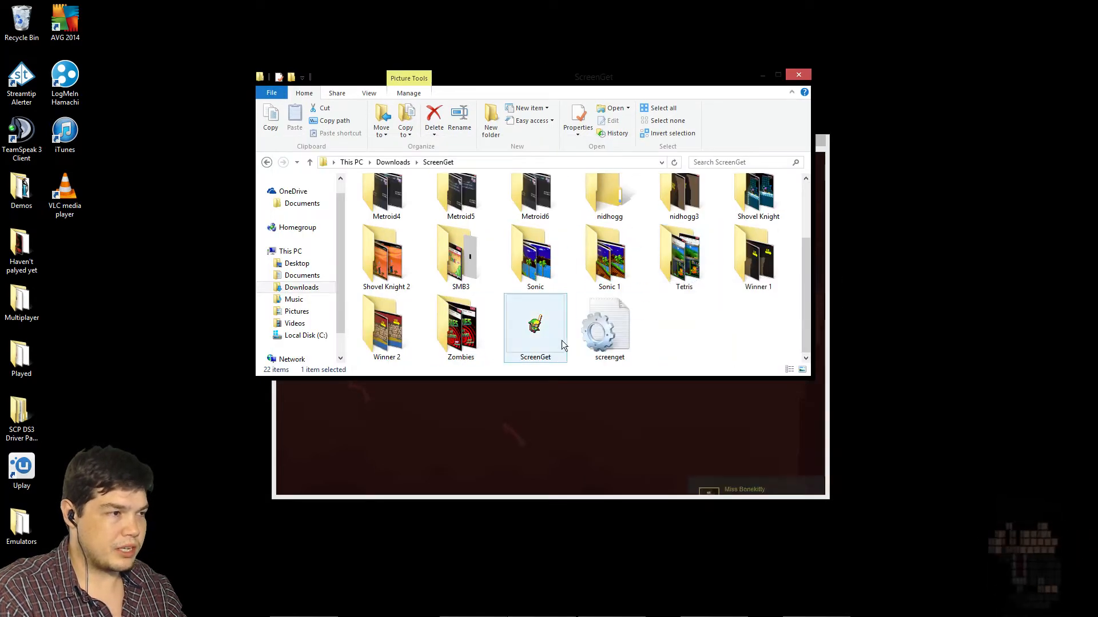
{"action": "right_click", "coordinate": [674, 326]}
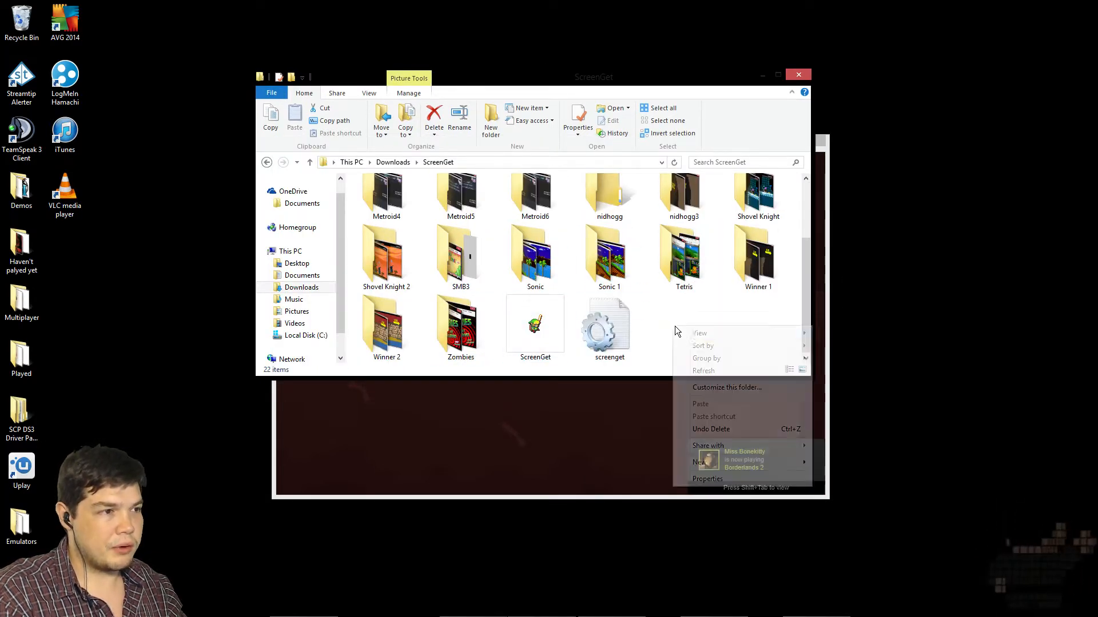
{"action": "mouse_move", "coordinate": [692, 340]}
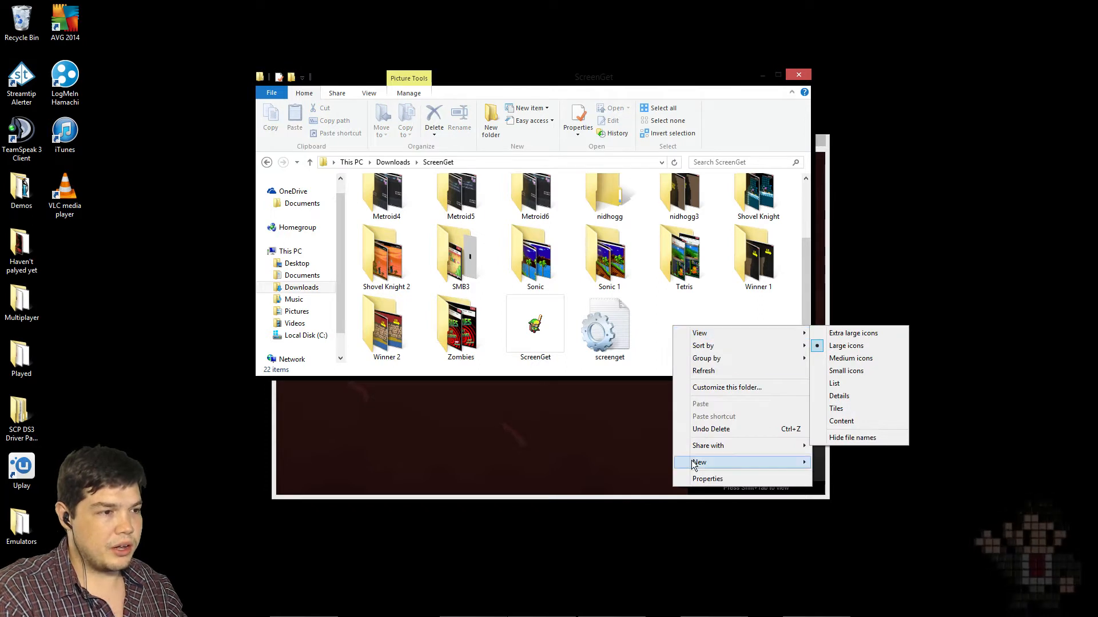
{"action": "mouse_move", "coordinate": [708, 462]}
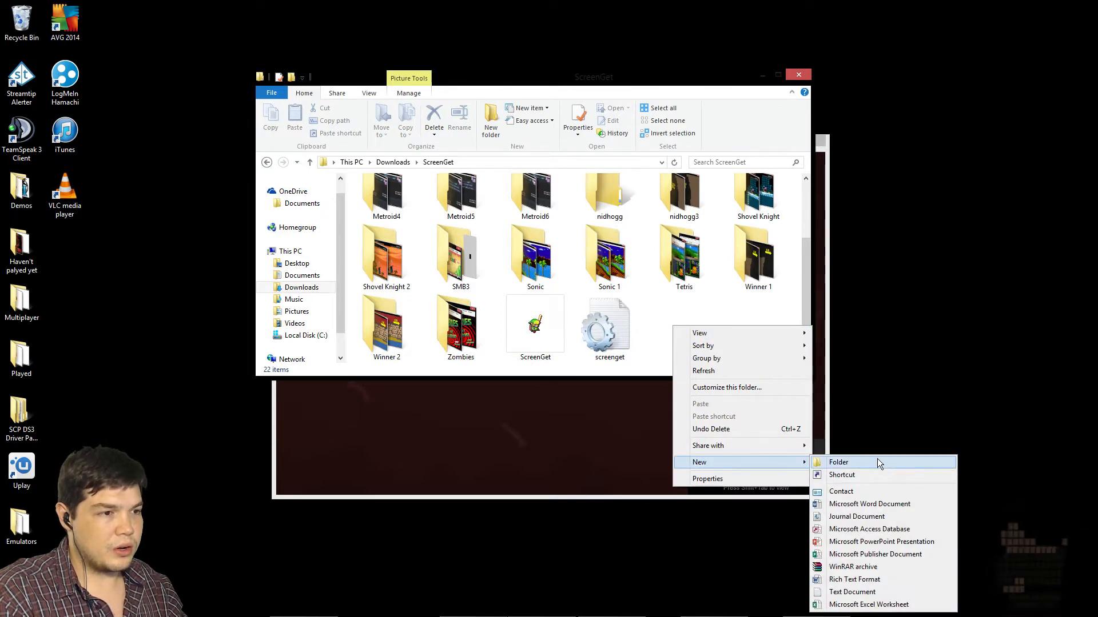
{"action": "left_click", "coordinate": [691, 313]}
{"action": "scroll", "coordinate": [639, 341], "scroll_direction": "up", "scroll_amount": 3}
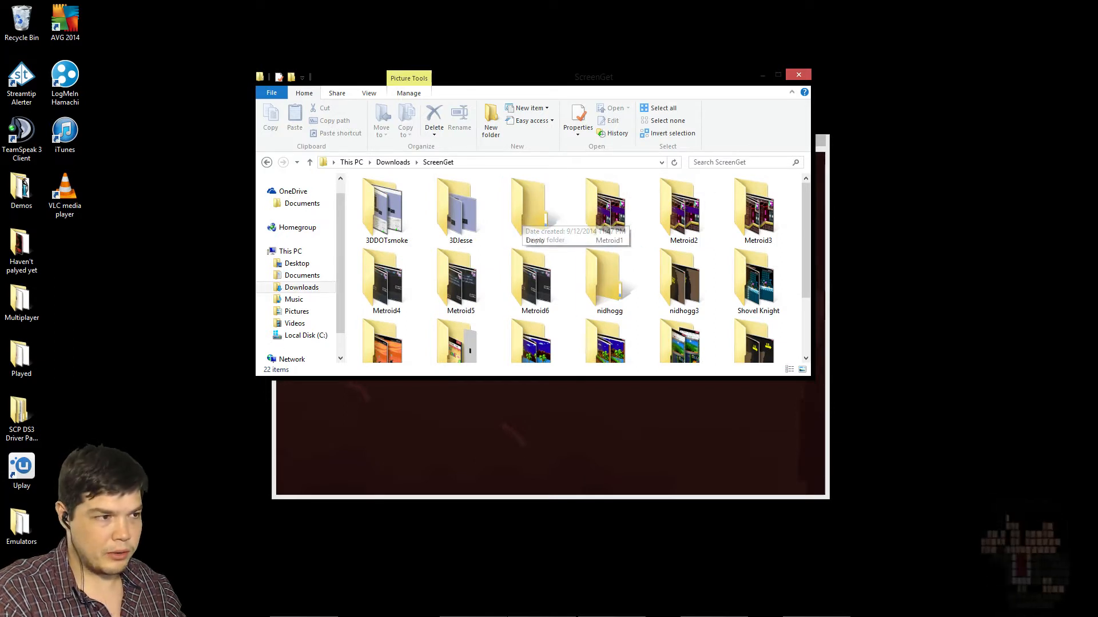
Step: Return to ScreenGet's Config dialog and highlight the demo\ subfolder at the end of the file path
{"action": "key", "text": "alt+Tab"}
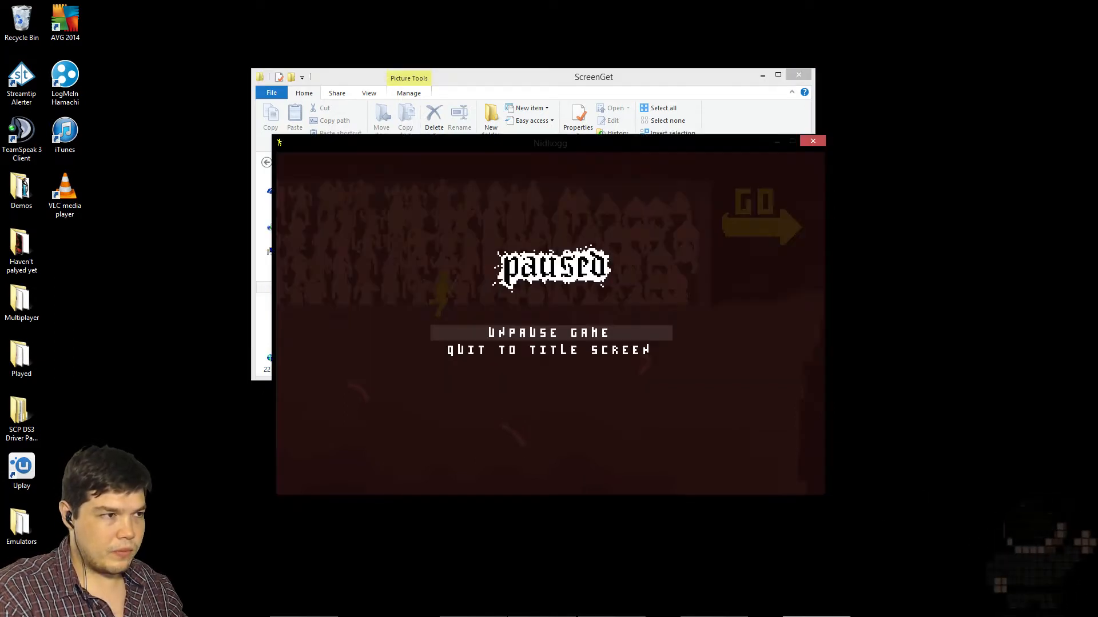
{"action": "mouse_move", "coordinate": [572, 612]}
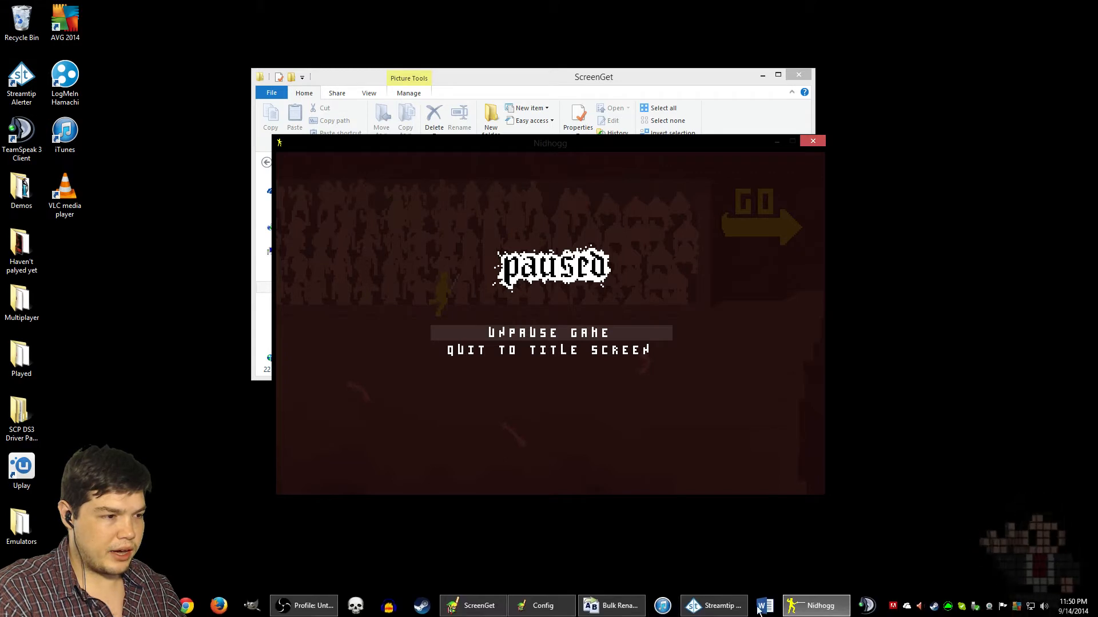
{"action": "left_click", "coordinate": [542, 606]}
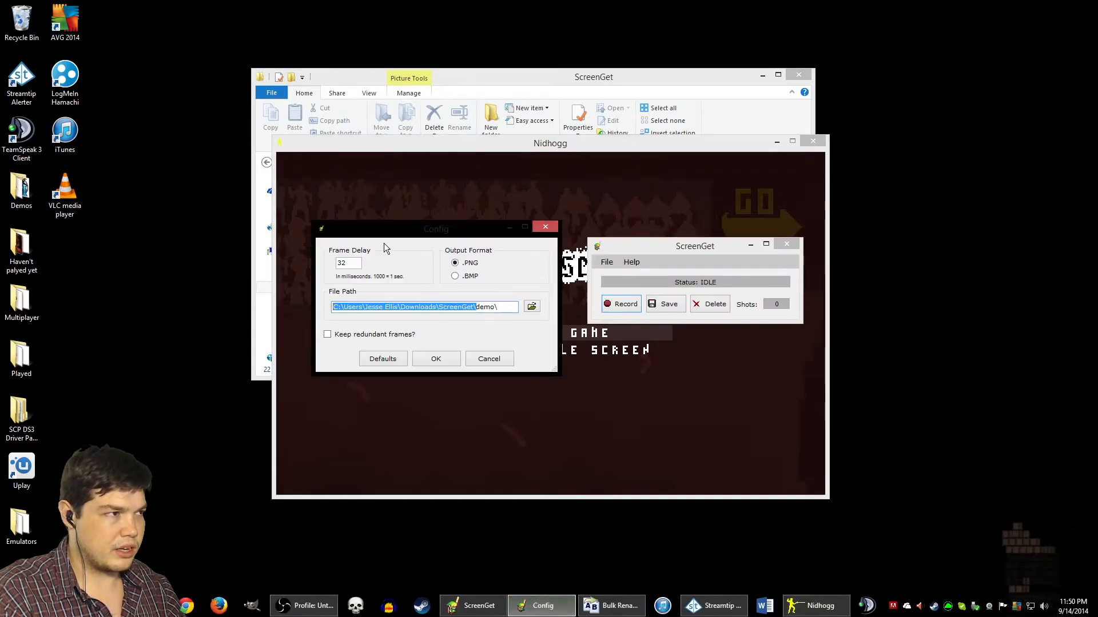
{"action": "left_click", "coordinate": [498, 307]}
{"action": "left_click_drag", "start_coordinate": [498, 307], "coordinate": [478, 307]}
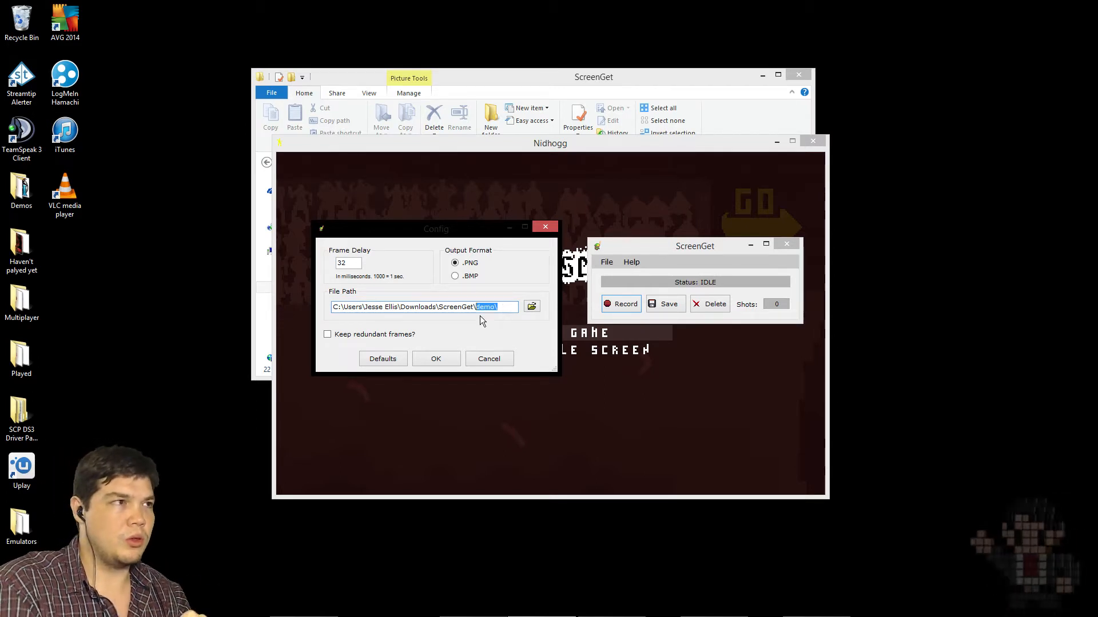
Step: Create a new folder inside the ScreenGet downloads folder in File Explorer, keeping its default name
{"action": "left_click", "coordinate": [608, 81]}
{"action": "scroll", "coordinate": [715, 269], "scroll_direction": "down", "scroll_amount": 2}
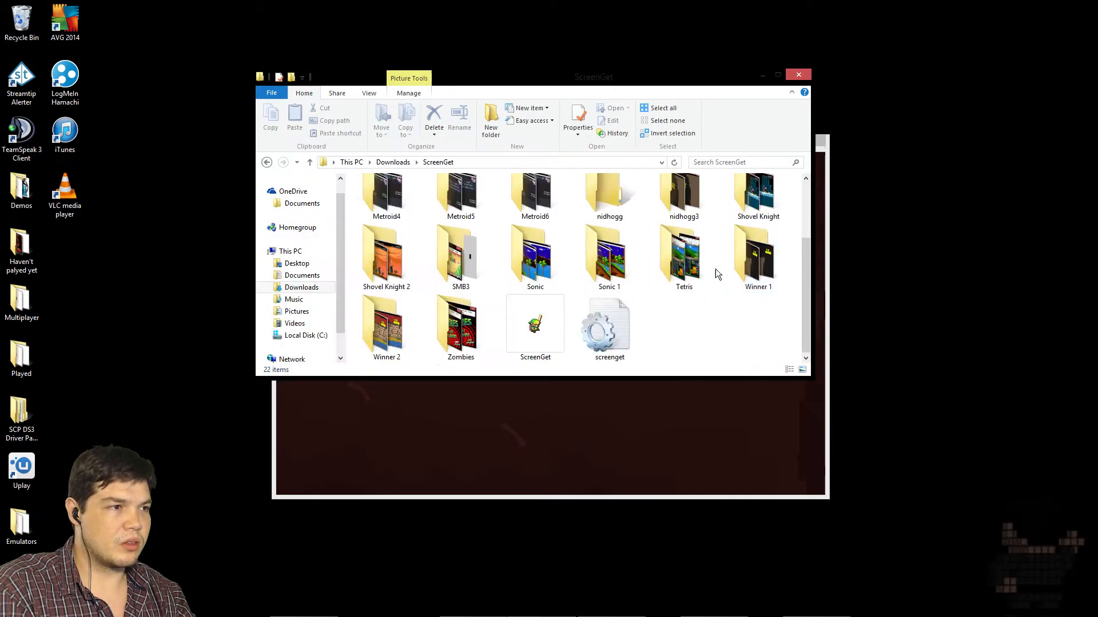
{"action": "right_click", "coordinate": [687, 330]}
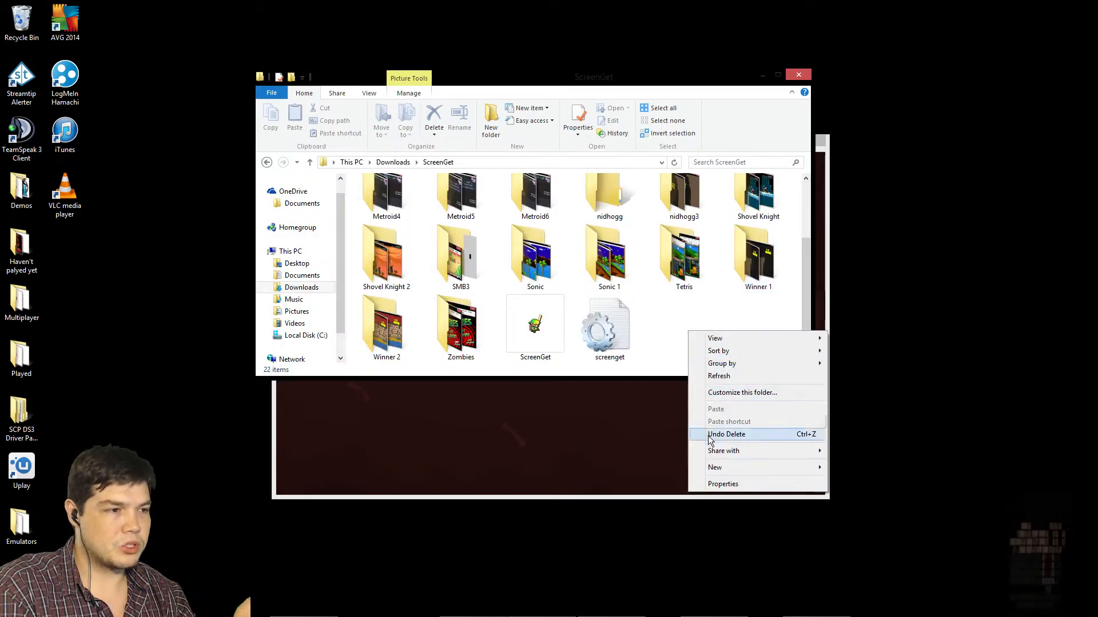
{"action": "mouse_move", "coordinate": [717, 466]}
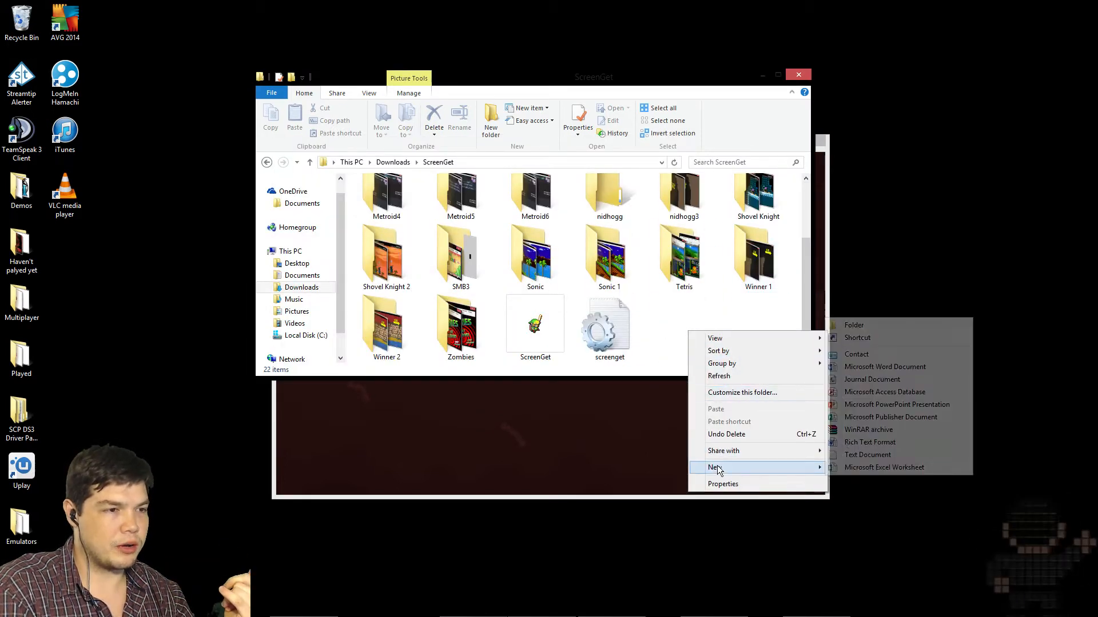
{"action": "left_click", "coordinate": [877, 329]}
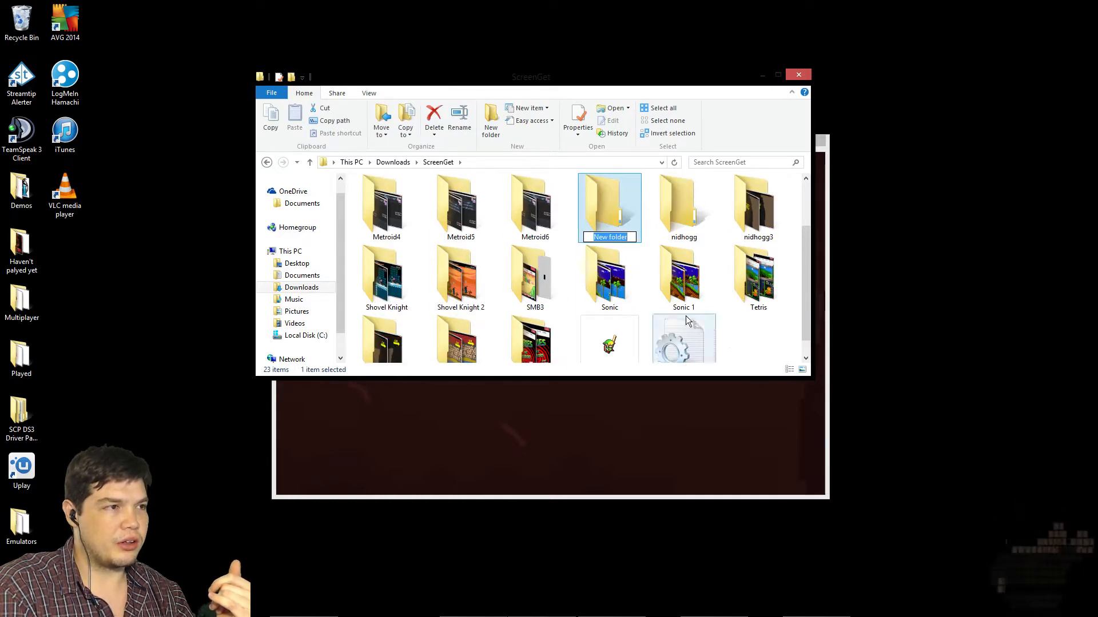
{"action": "left_click", "coordinate": [730, 323]}
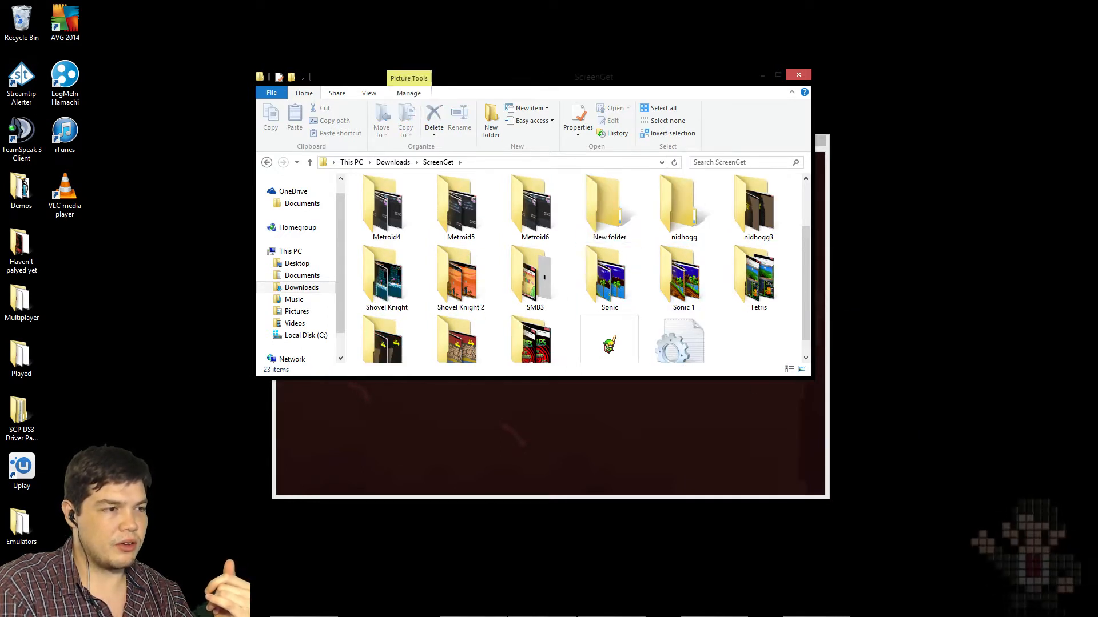
Step: Bring the ScreenGet recorder and its Config dialog back in front of the paused Nidhogg game
{"action": "key", "text": "alt+Tab"}
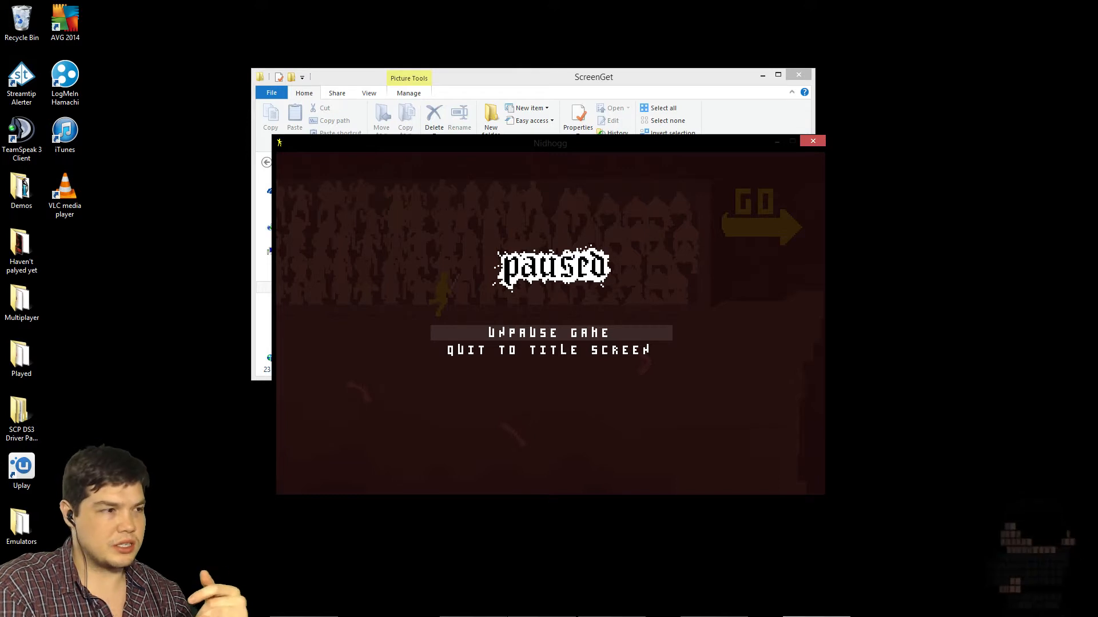
{"action": "mouse_move", "coordinate": [525, 610]}
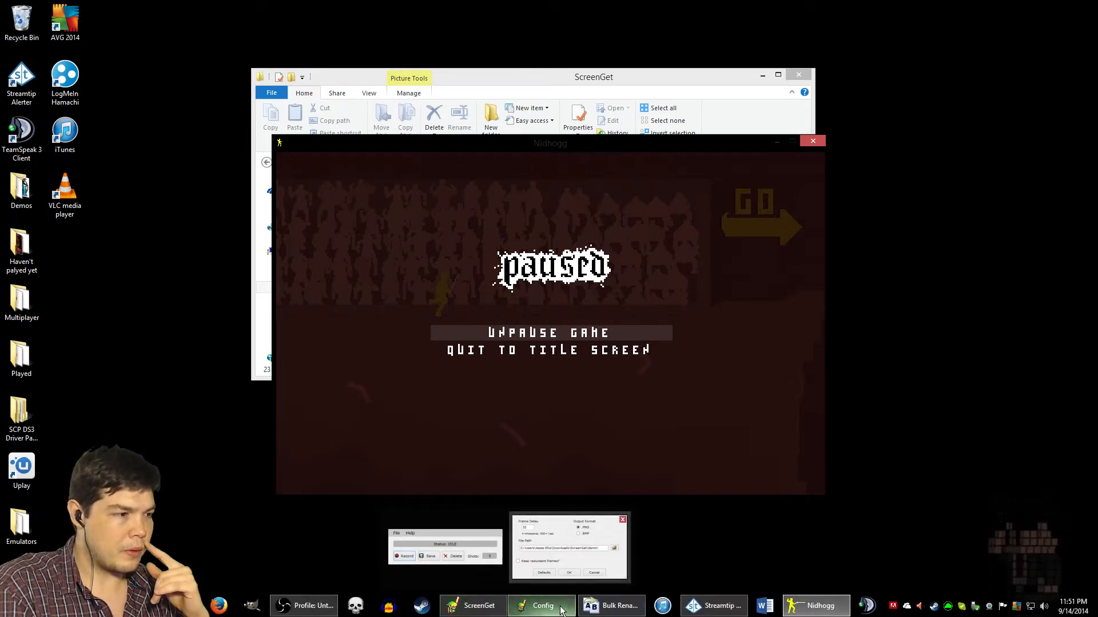
{"action": "mouse_move", "coordinate": [480, 607]}
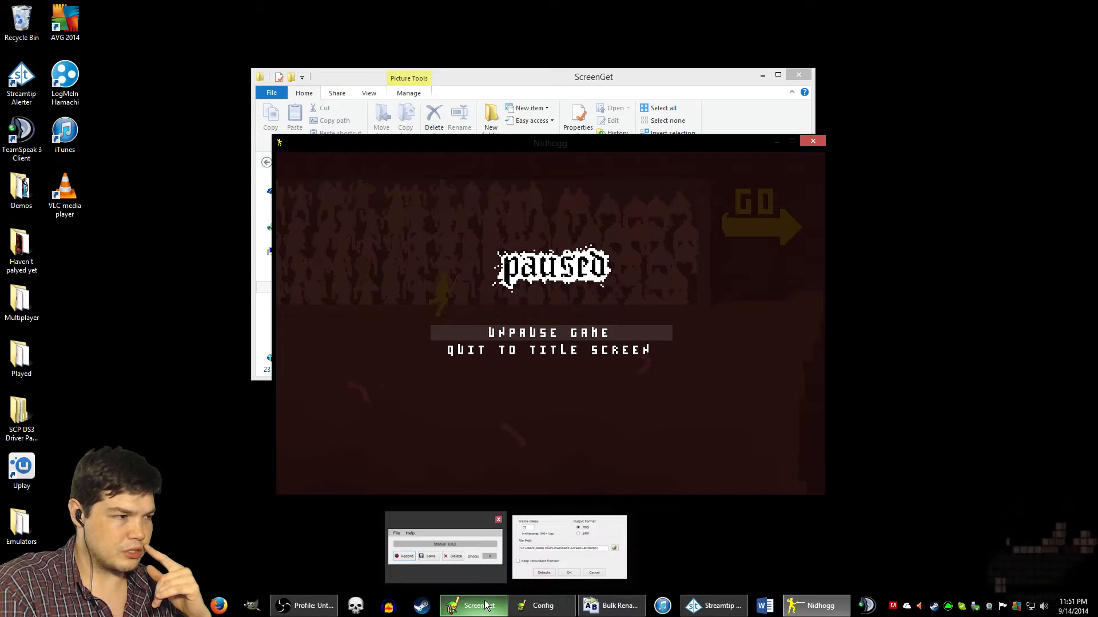
{"action": "left_click", "coordinate": [468, 563]}
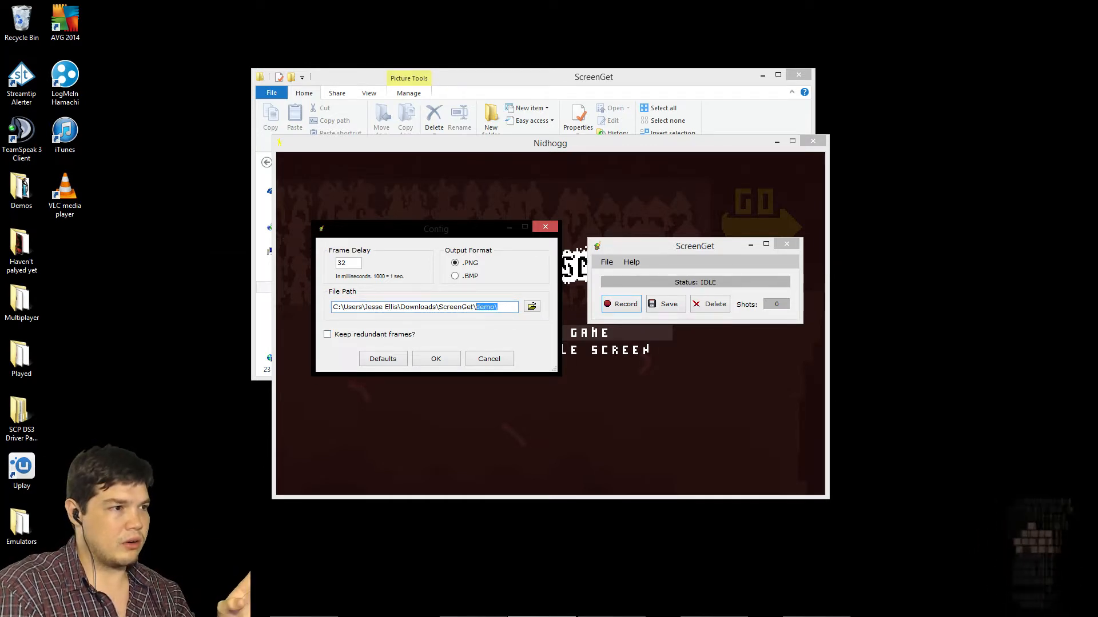
{"action": "left_click", "coordinate": [340, 208]}
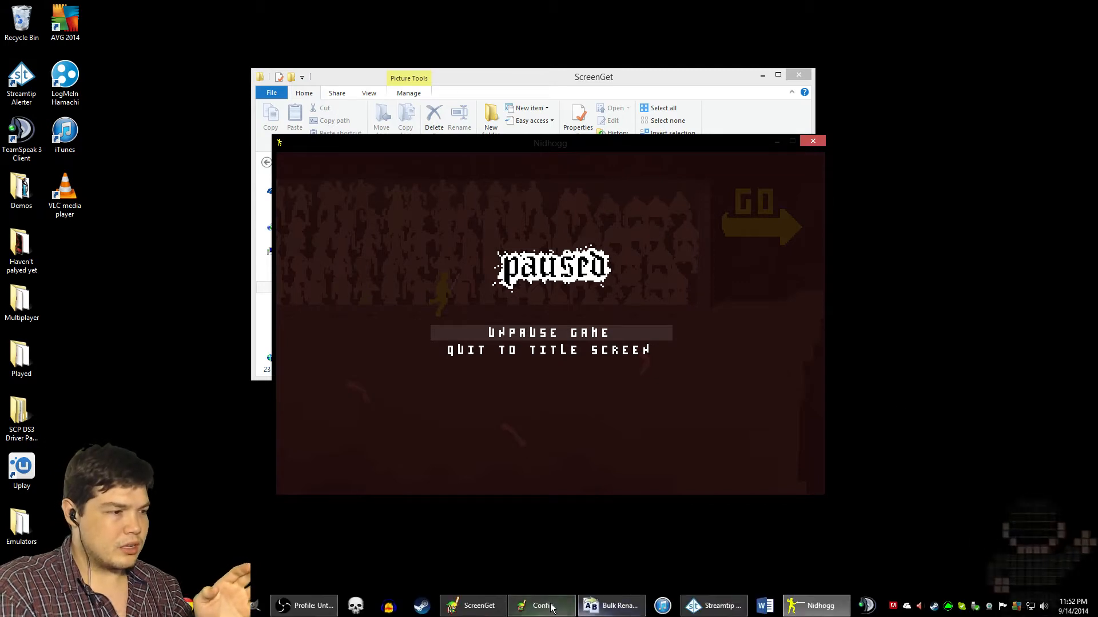
{"action": "mouse_move", "coordinate": [501, 612]}
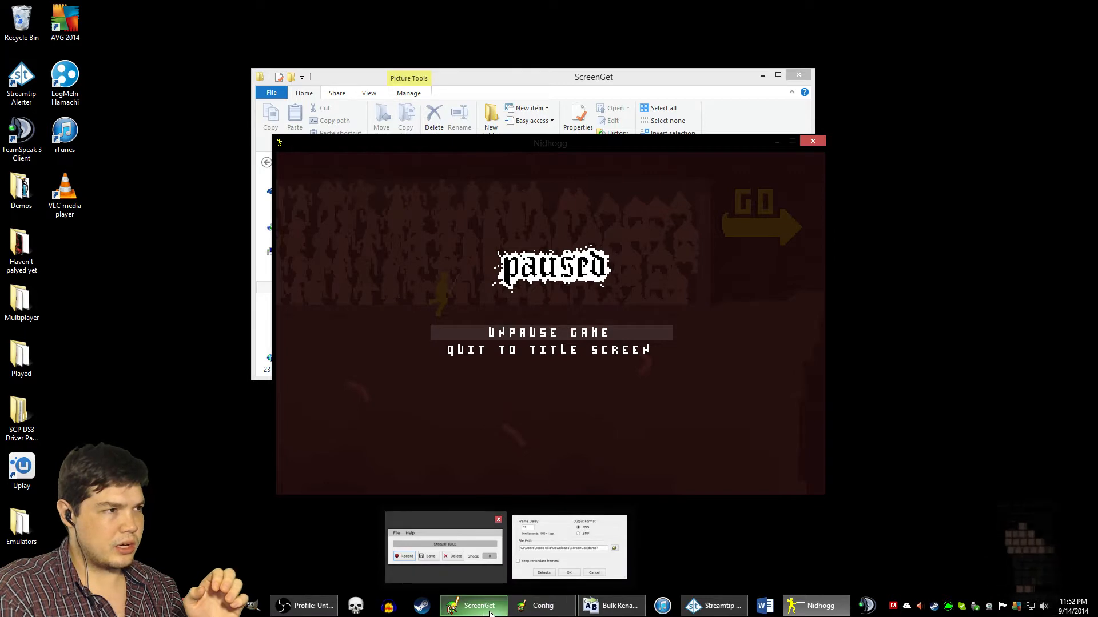
{"action": "left_click", "coordinate": [523, 608]}
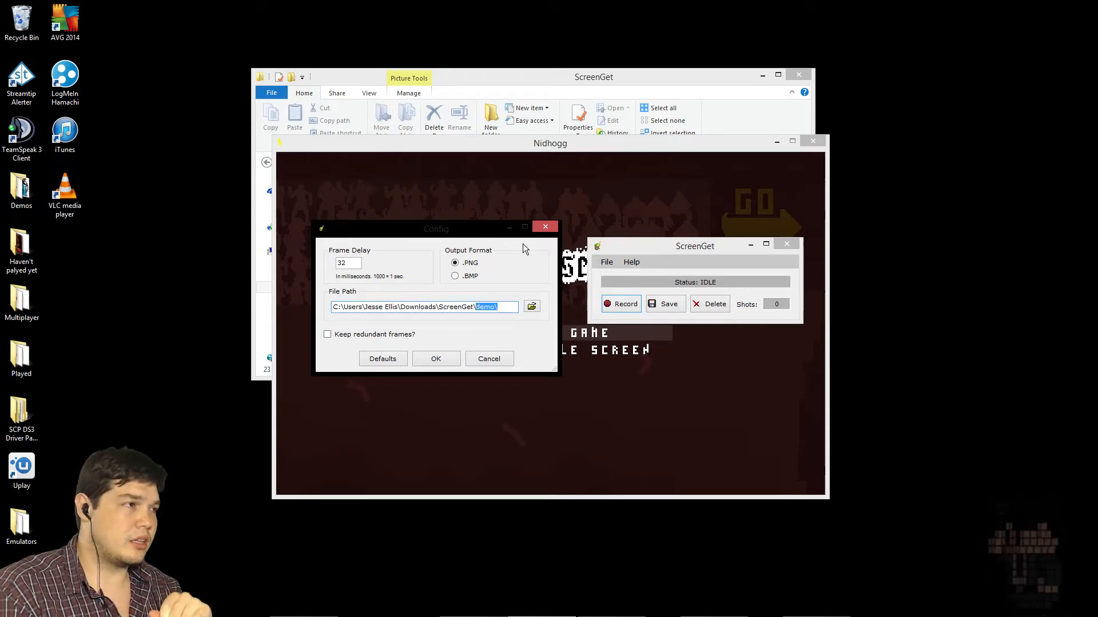
Step: Return to the Config dialog's frame delay, leave it at 32 milliseconds, and apply the configuration
{"action": "double_click", "coordinate": [347, 263]}
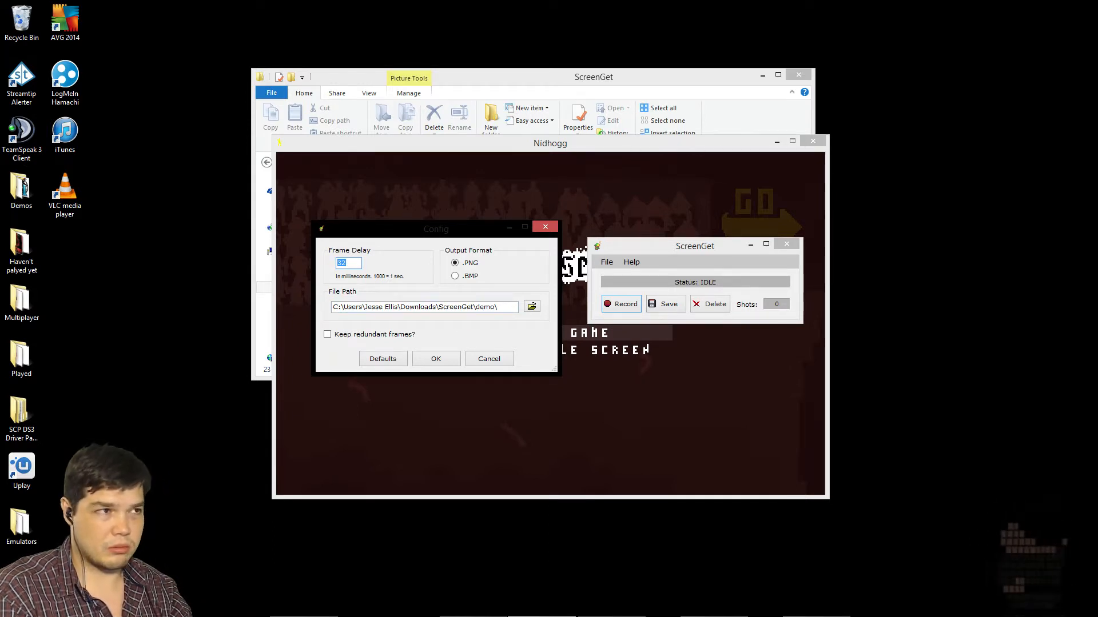
{"action": "left_click", "coordinate": [550, 183]}
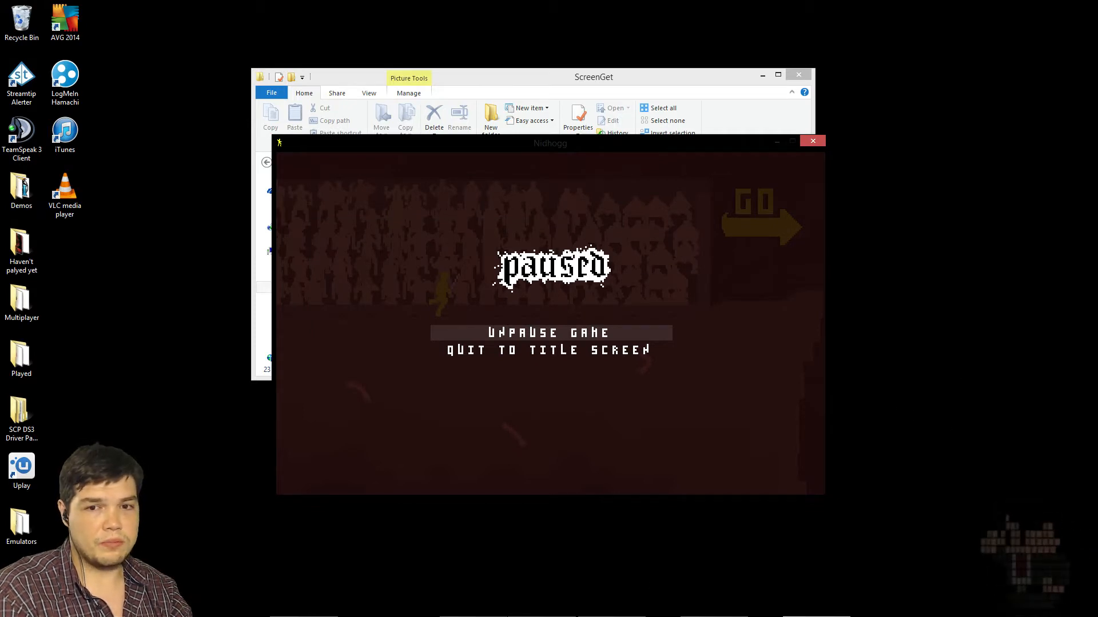
{"action": "mouse_move", "coordinate": [518, 610]}
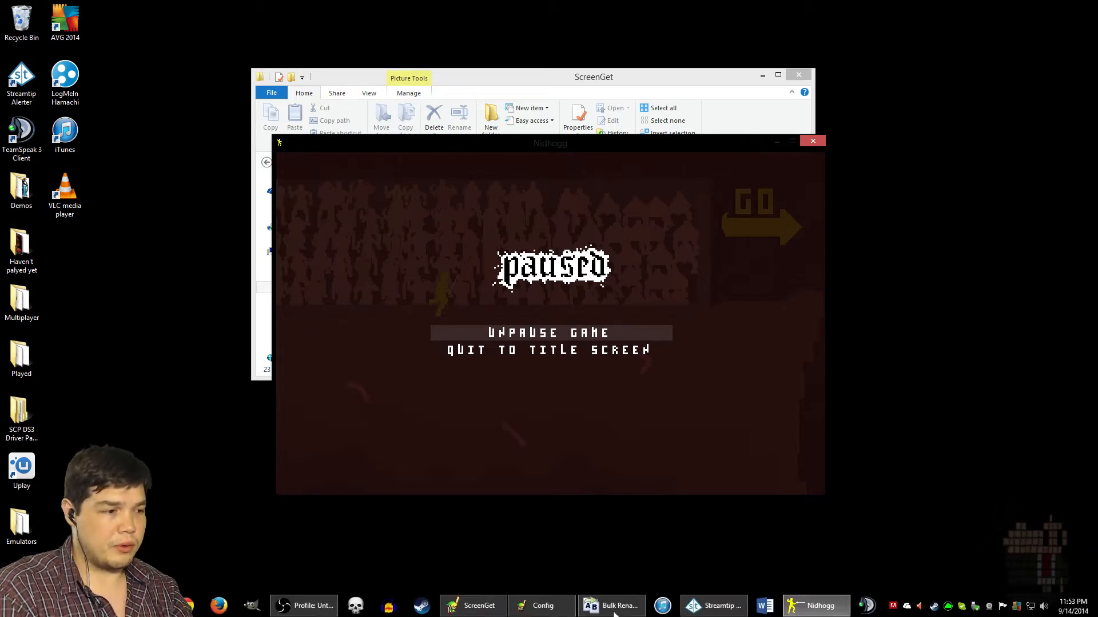
{"action": "left_click", "coordinate": [535, 609]}
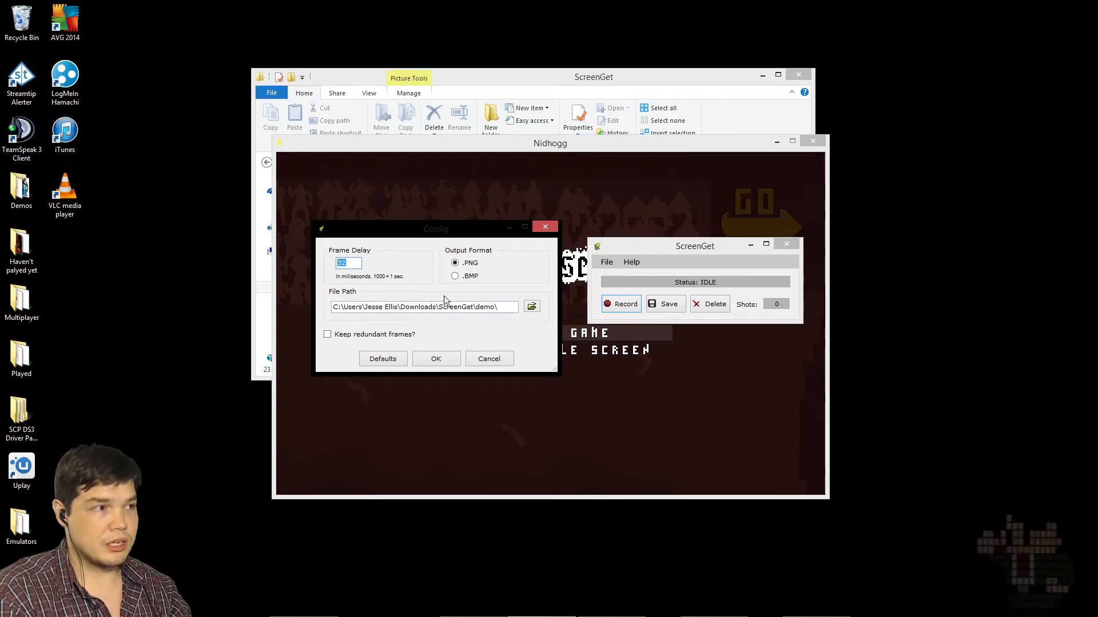
{"action": "left_click", "coordinate": [358, 265]}
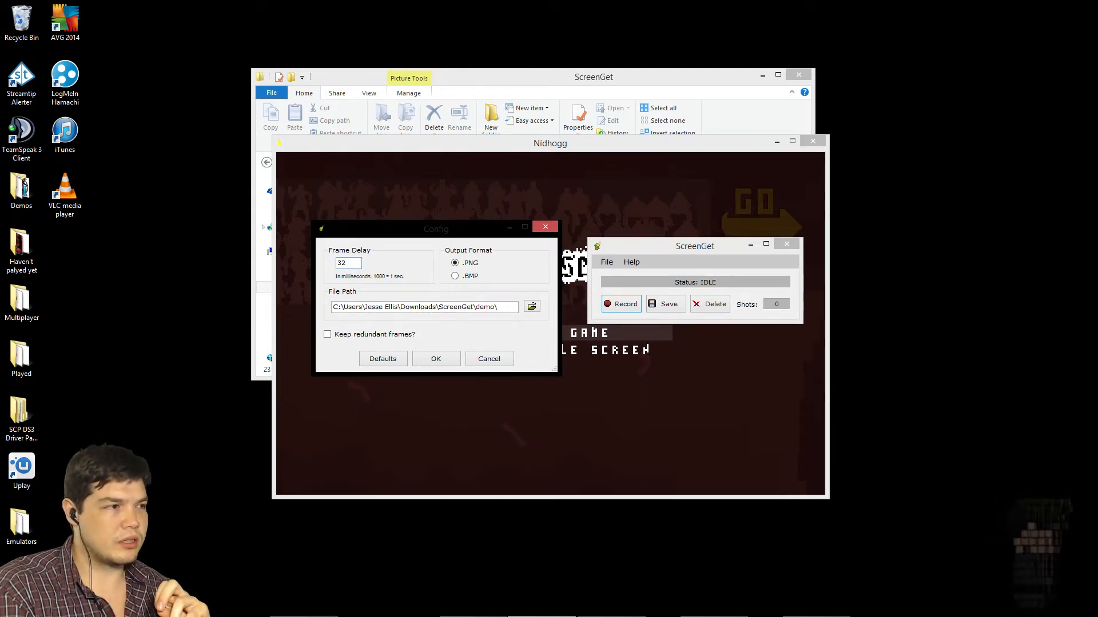
{"action": "left_click", "coordinate": [440, 361]}
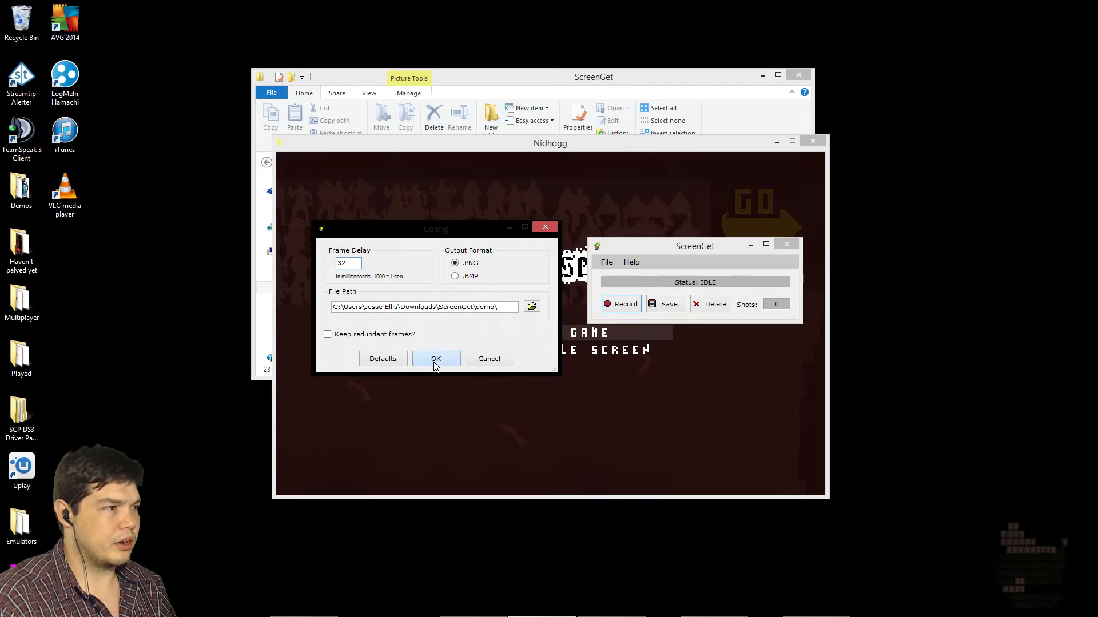
Step: Move the ScreenGet window clear of the game, start recording, and unpause Nidhogg briefly before pausing it again
{"action": "left_click_drag", "start_coordinate": [647, 248], "coordinate": [904, 255]}
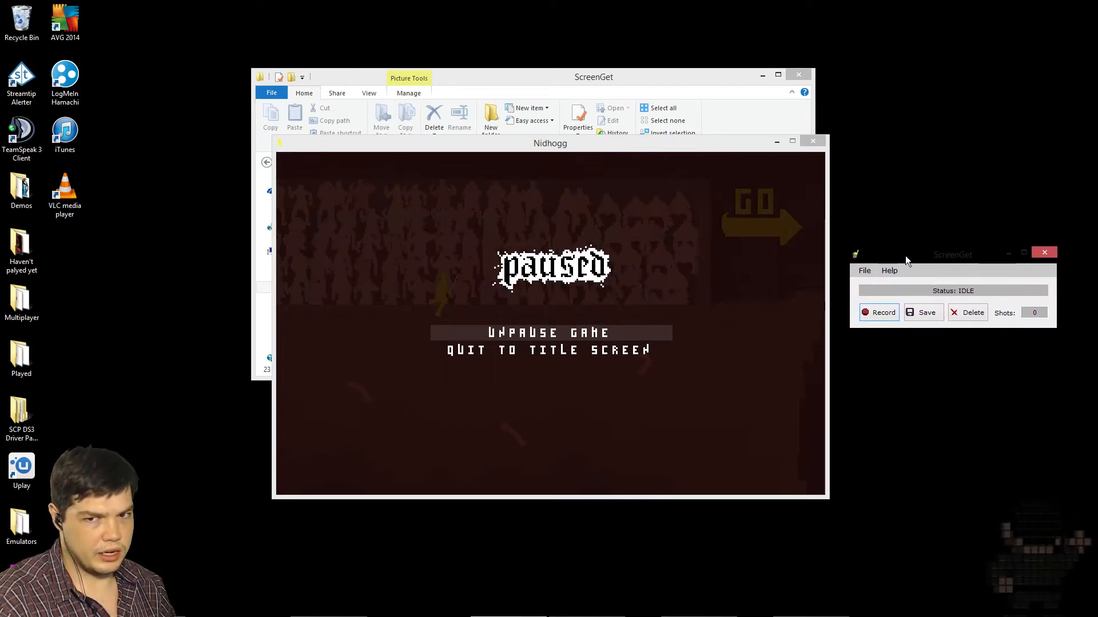
{"action": "left_click", "coordinate": [879, 318]}
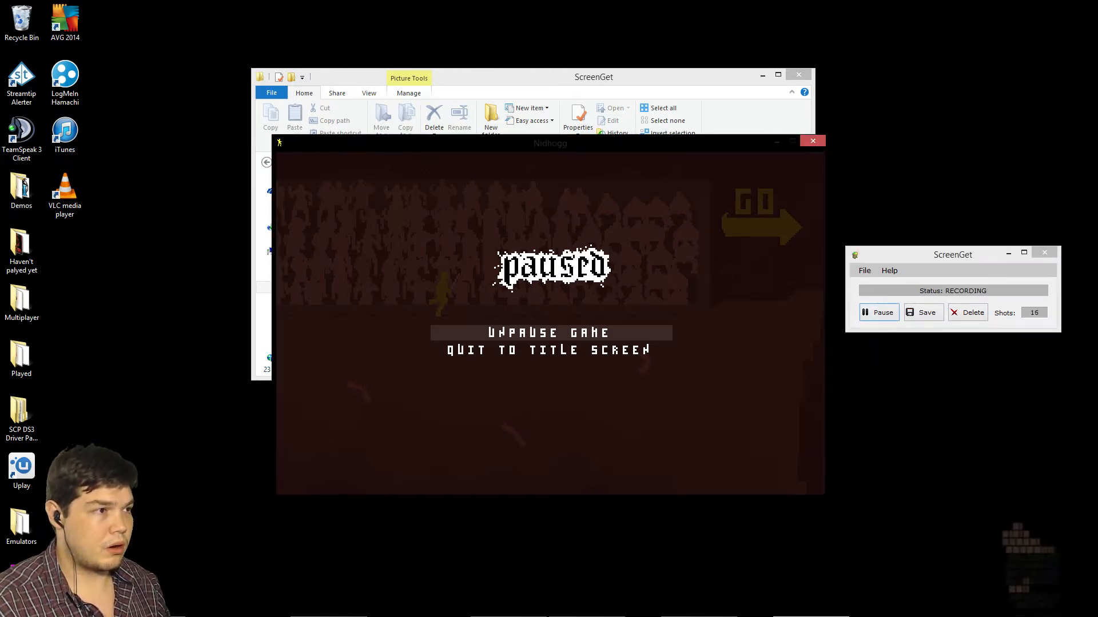
{"action": "key", "text": "Return"}
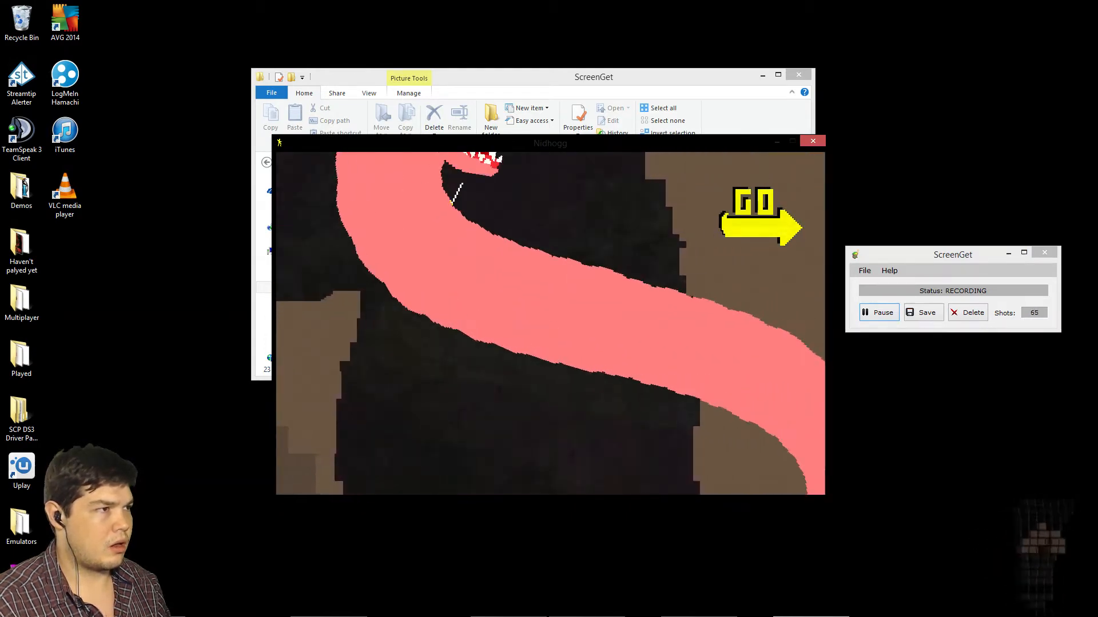
{"action": "key", "text": "Escape"}
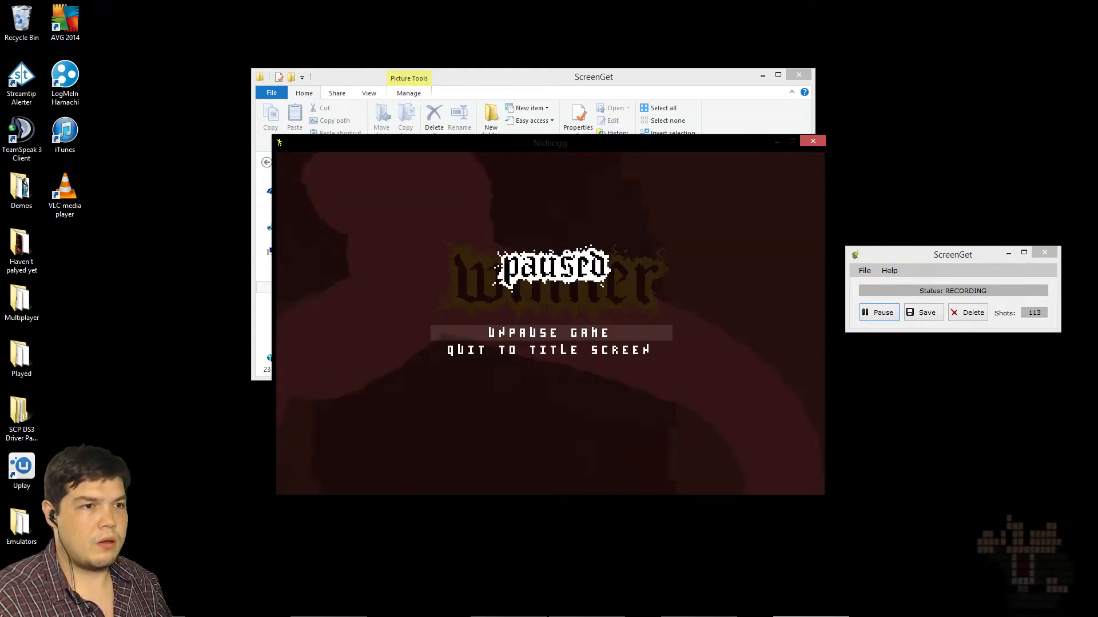
Step: Save the recorded screenshots and open the Demo folder inside ScreenGet in File Explorer
{"action": "left_click", "coordinate": [919, 315]}
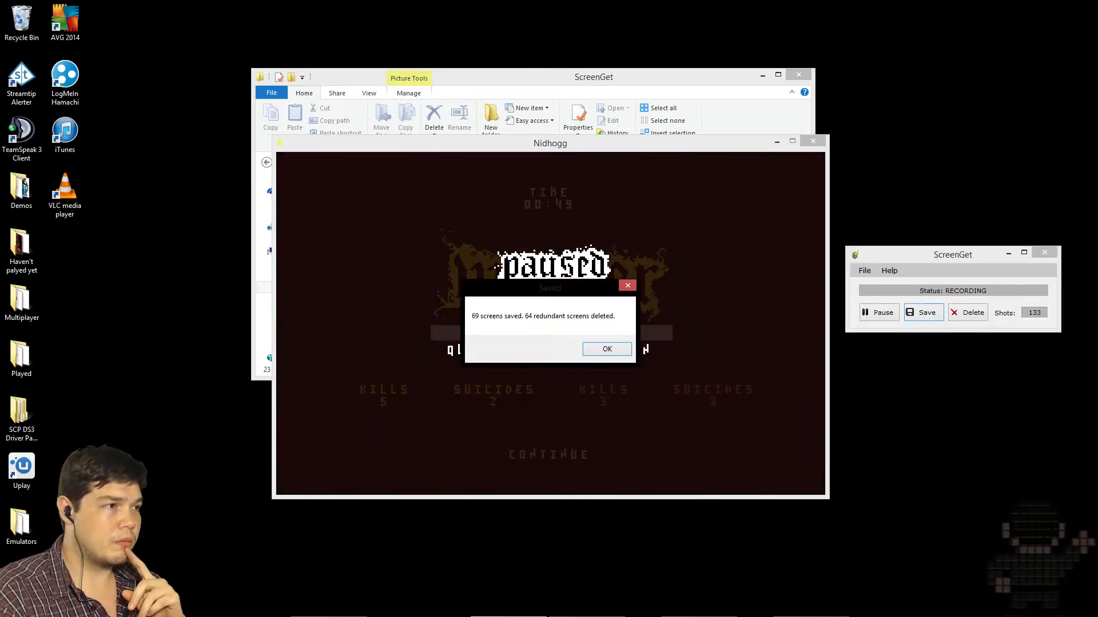
{"action": "left_click", "coordinate": [608, 351]}
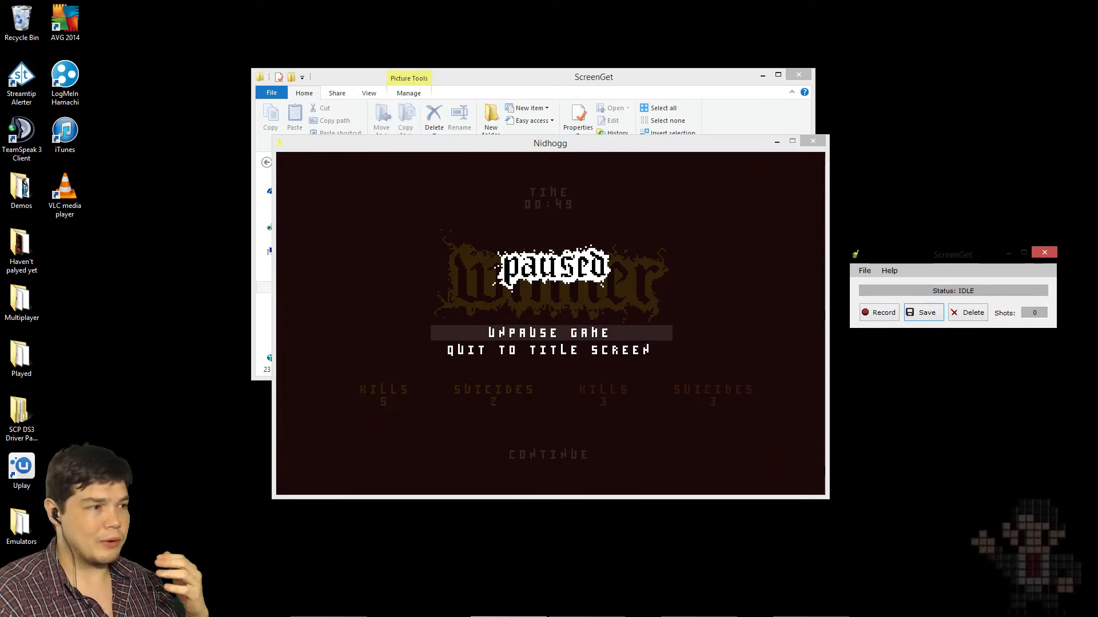
{"action": "mouse_move", "coordinate": [551, 616]}
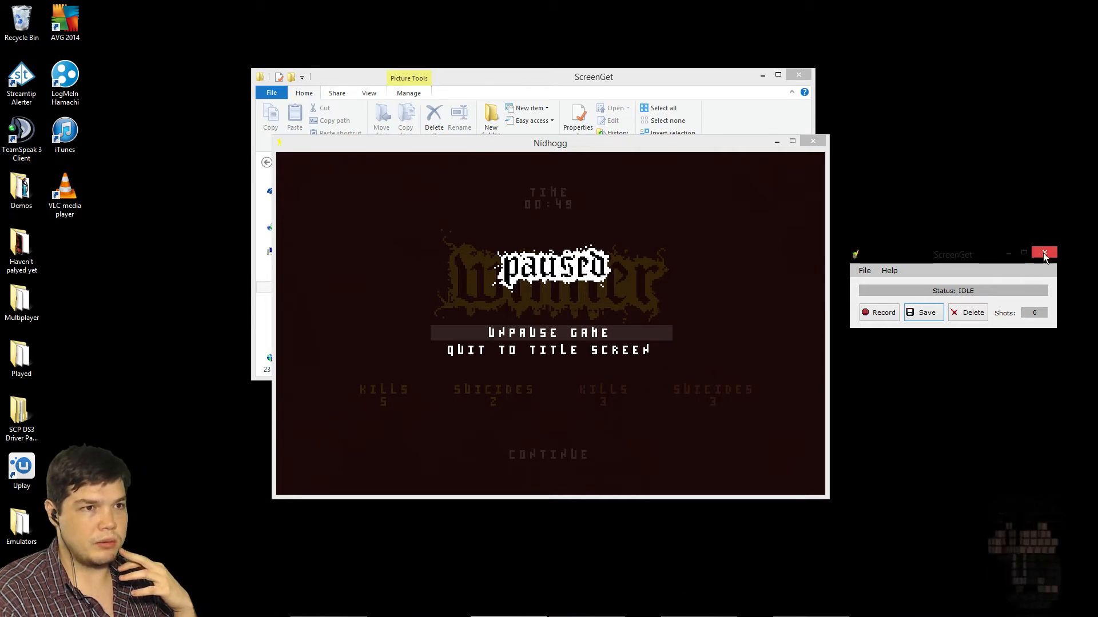
{"action": "left_click", "coordinate": [719, 82]}
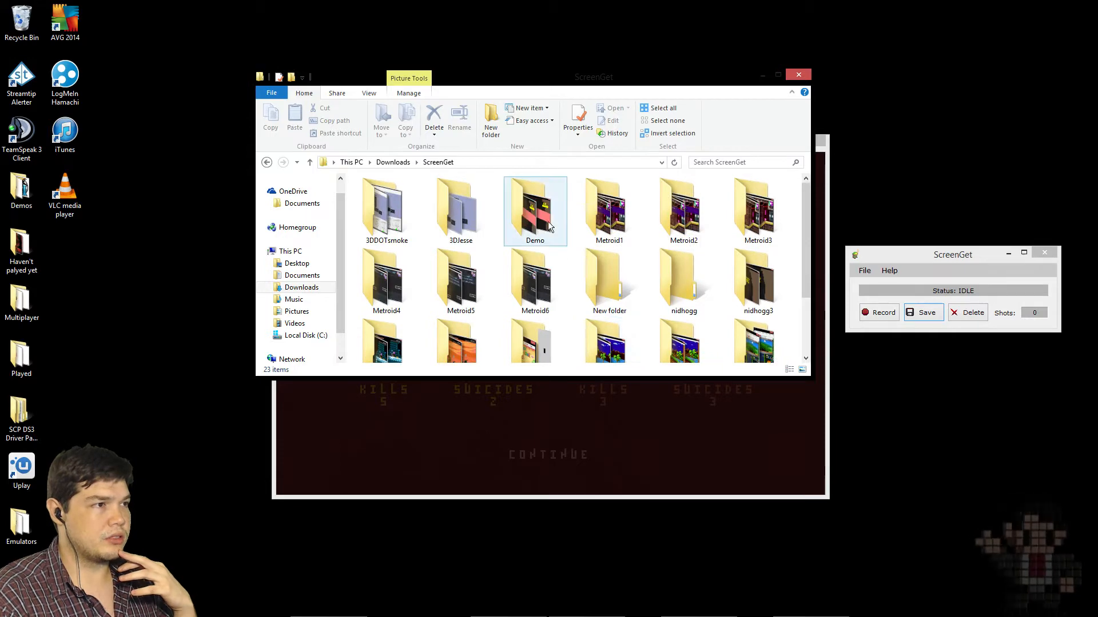
{"action": "double_click", "coordinate": [536, 207]}
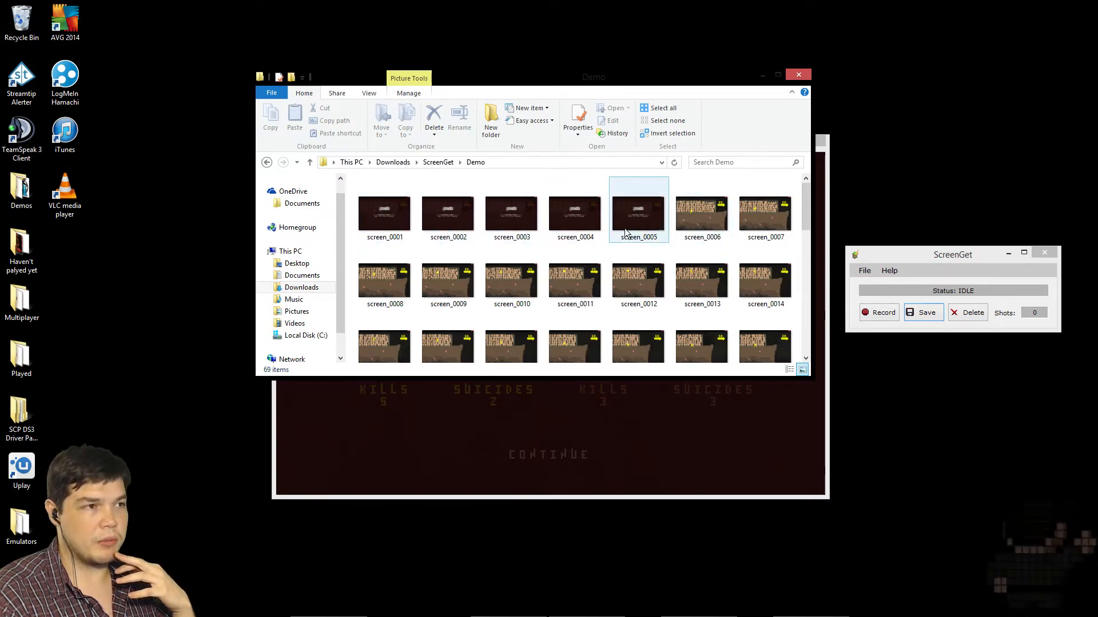
Step: Look through the captured frames in the Demo folder, viewing screen_0069 at full size
{"action": "left_click_drag", "start_coordinate": [806, 200], "coordinate": [812, 322]}
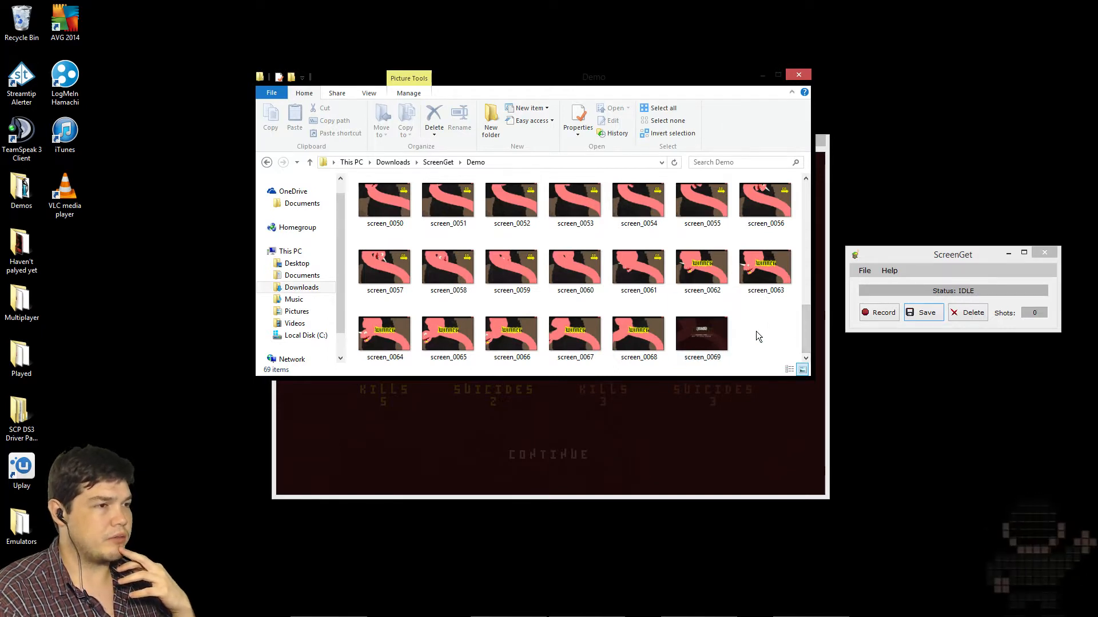
{"action": "left_click_drag", "start_coordinate": [805, 328], "coordinate": [801, 330]}
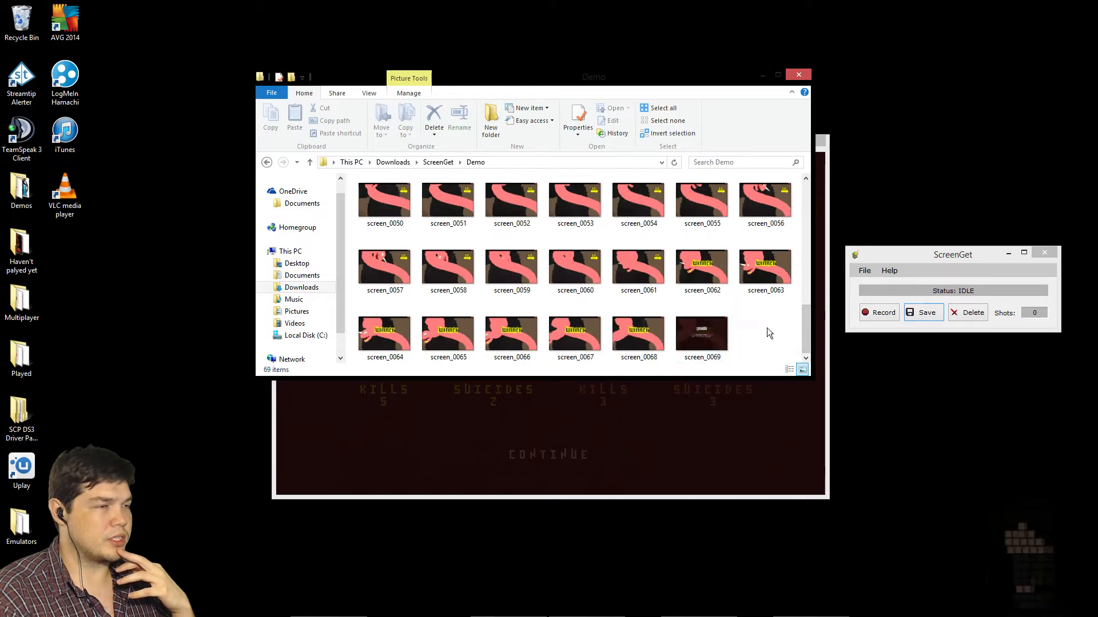
{"action": "double_click", "coordinate": [708, 335]}
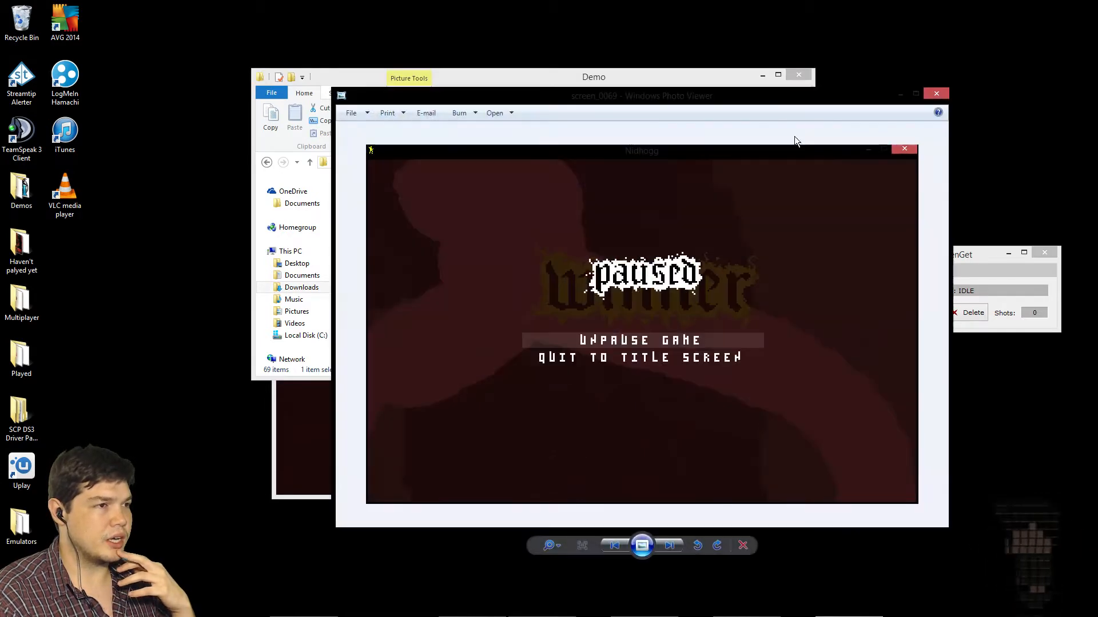
{"action": "left_click", "coordinate": [936, 93]}
{"action": "scroll", "coordinate": [647, 321], "scroll_direction": "up", "scroll_amount": 10}
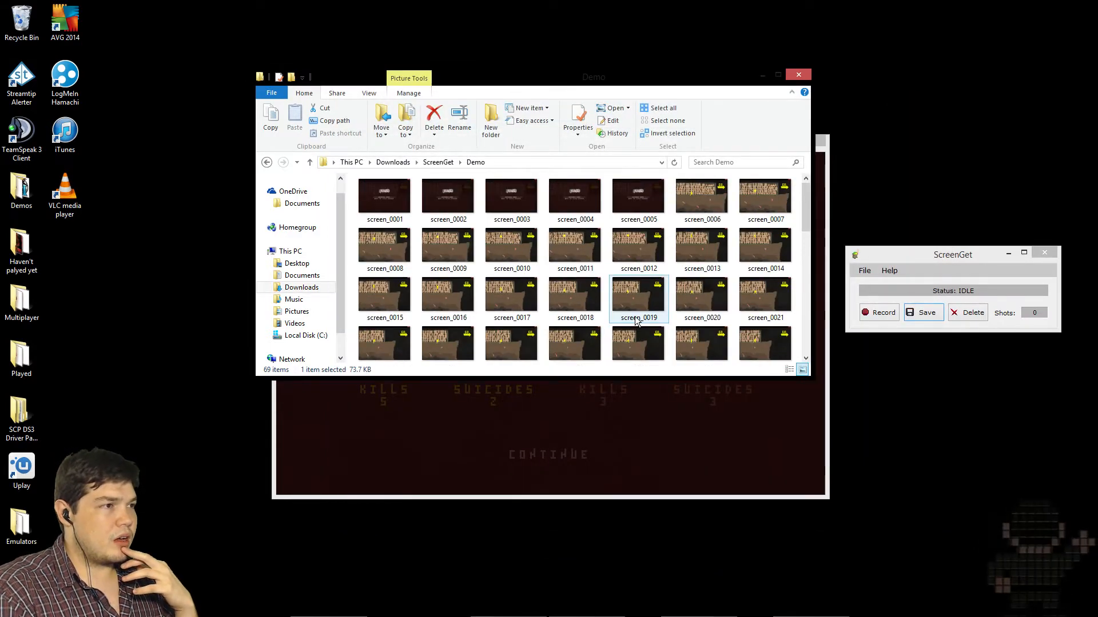
{"action": "scroll", "coordinate": [674, 326], "scroll_direction": "down", "scroll_amount": 5}
{"action": "scroll", "coordinate": [707, 311], "scroll_direction": "up", "scroll_amount": 5}
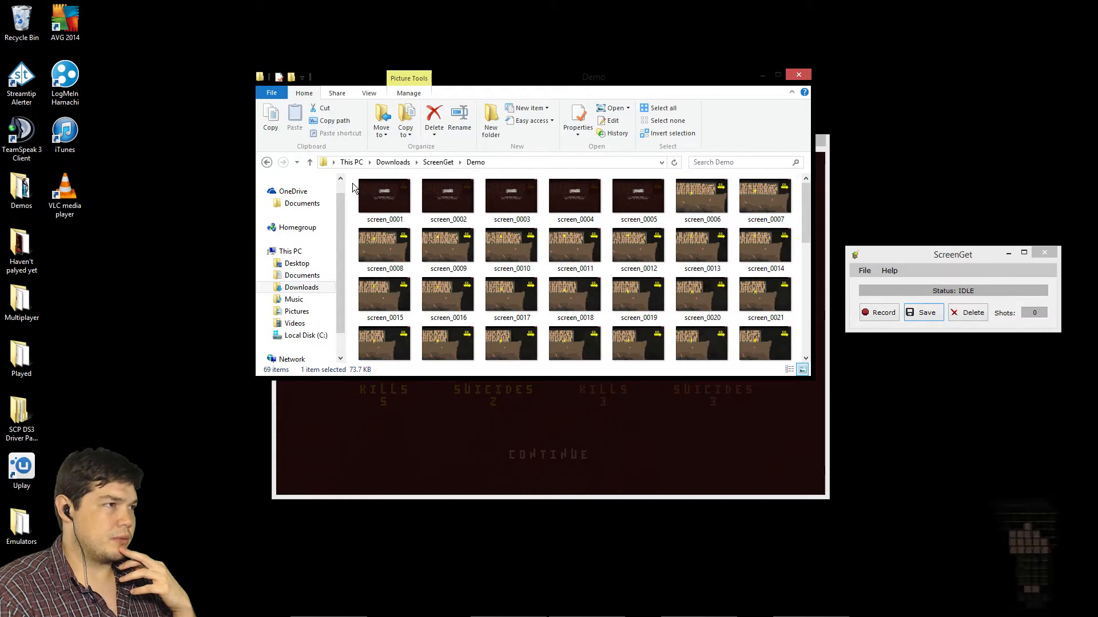
Step: Delete the pause-menu screenshots screen_0001 to screen_0005 and screen_0069 from the Demo folder
{"action": "left_click_drag", "start_coordinate": [352, 188], "coordinate": [668, 203]}
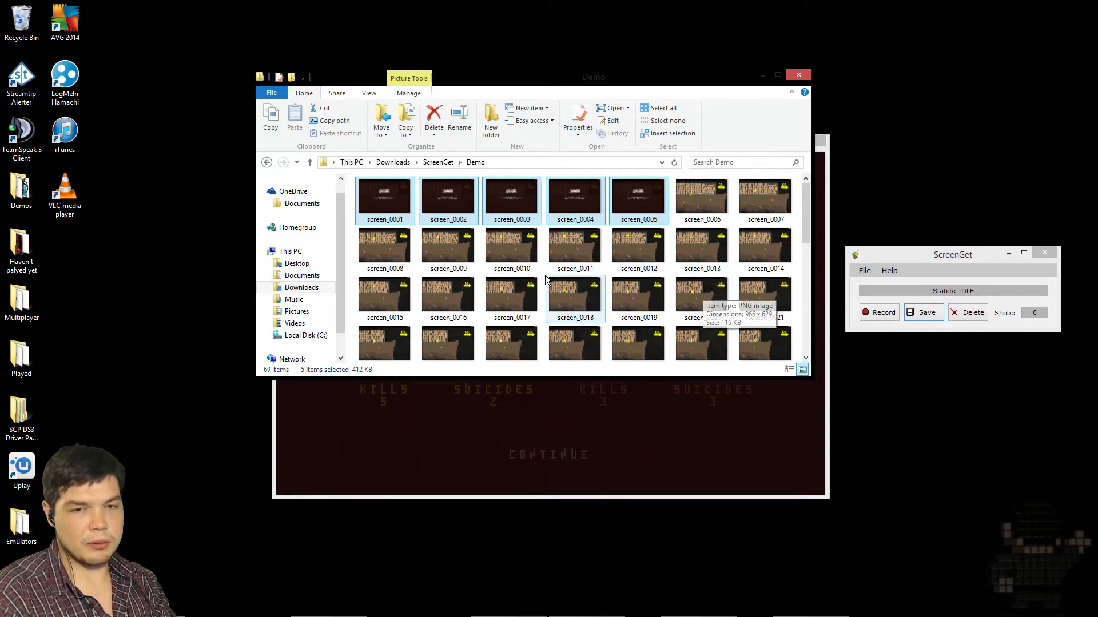
{"action": "key", "text": "Delete"}
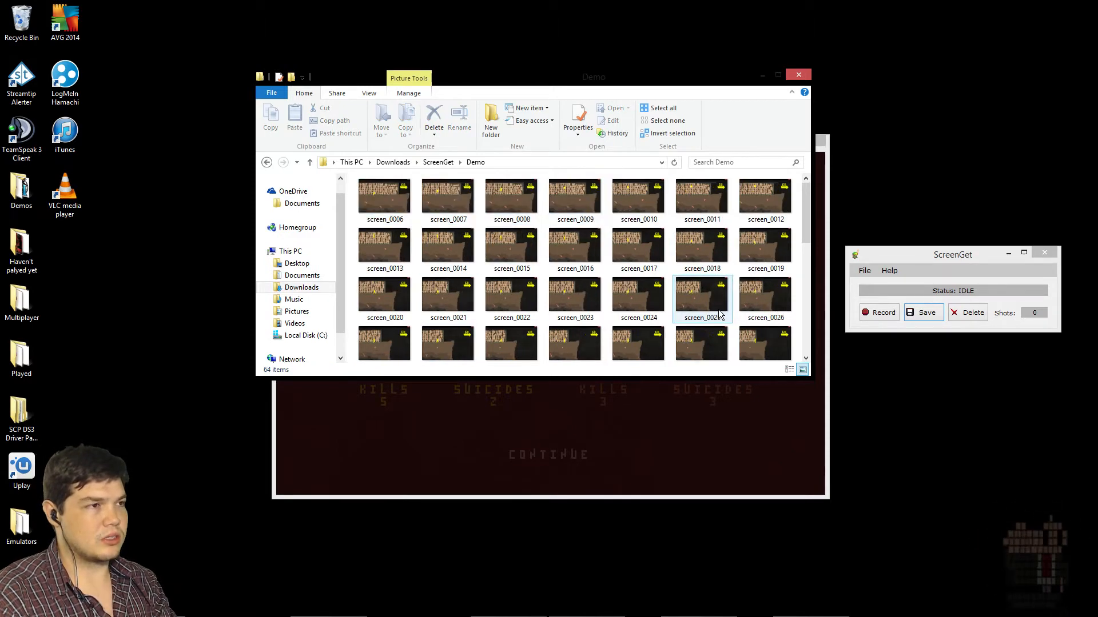
{"action": "left_click_drag", "start_coordinate": [804, 205], "coordinate": [769, 332]}
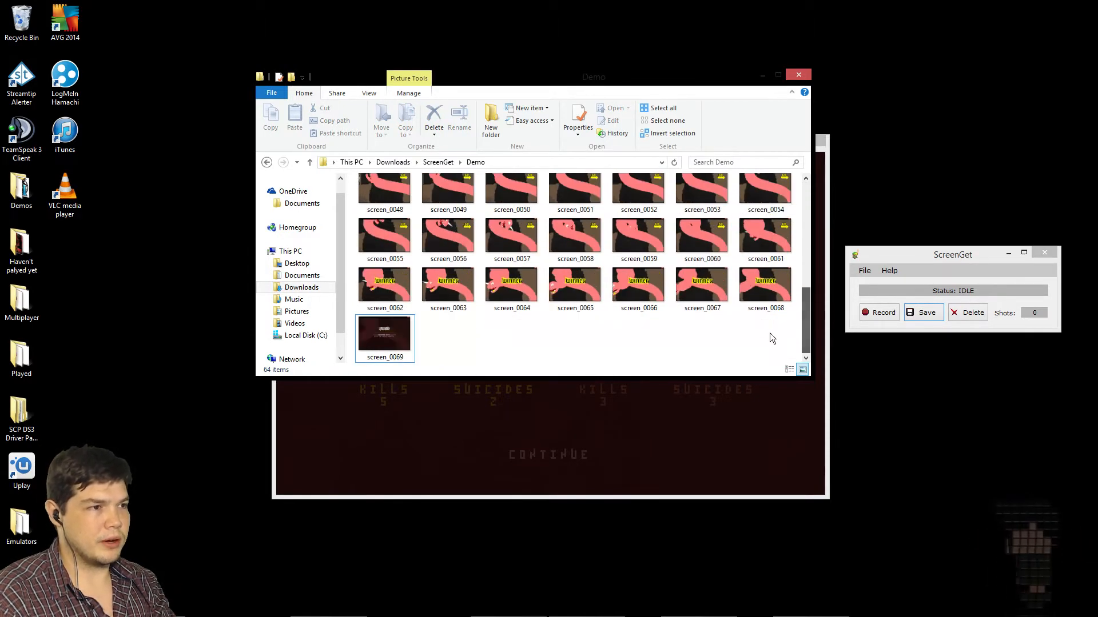
{"action": "left_click_drag", "start_coordinate": [469, 341], "coordinate": [375, 326]}
{"action": "key", "text": "Delete"}
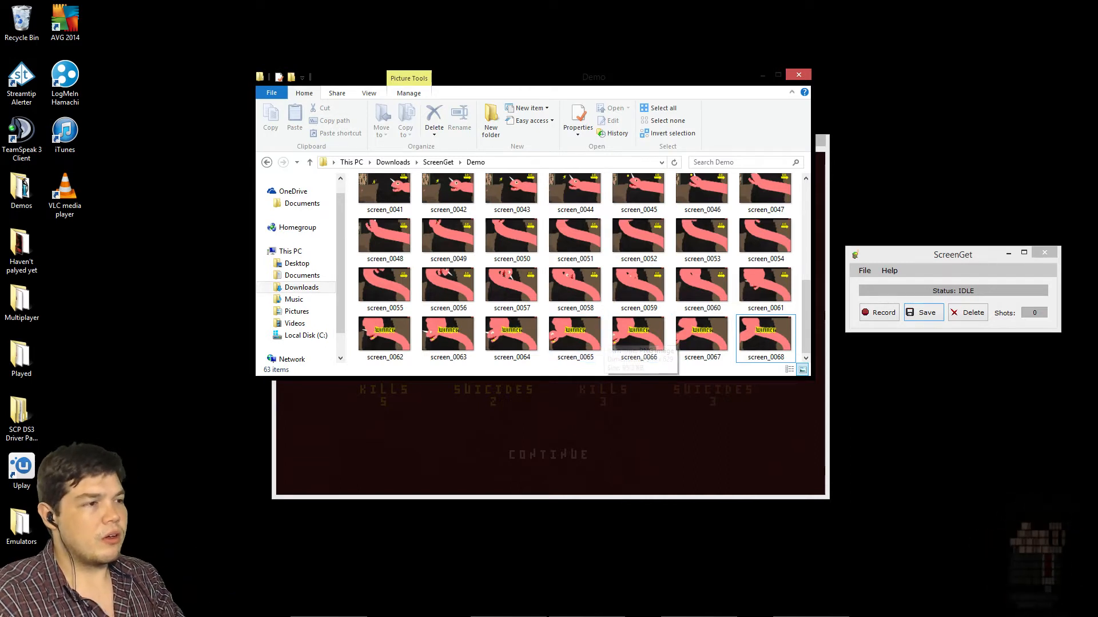
Step: Close the Nidhogg game, ScreenGet and the Steam update news window, leaving the Demo folder open
{"action": "left_click", "coordinate": [825, 160]}
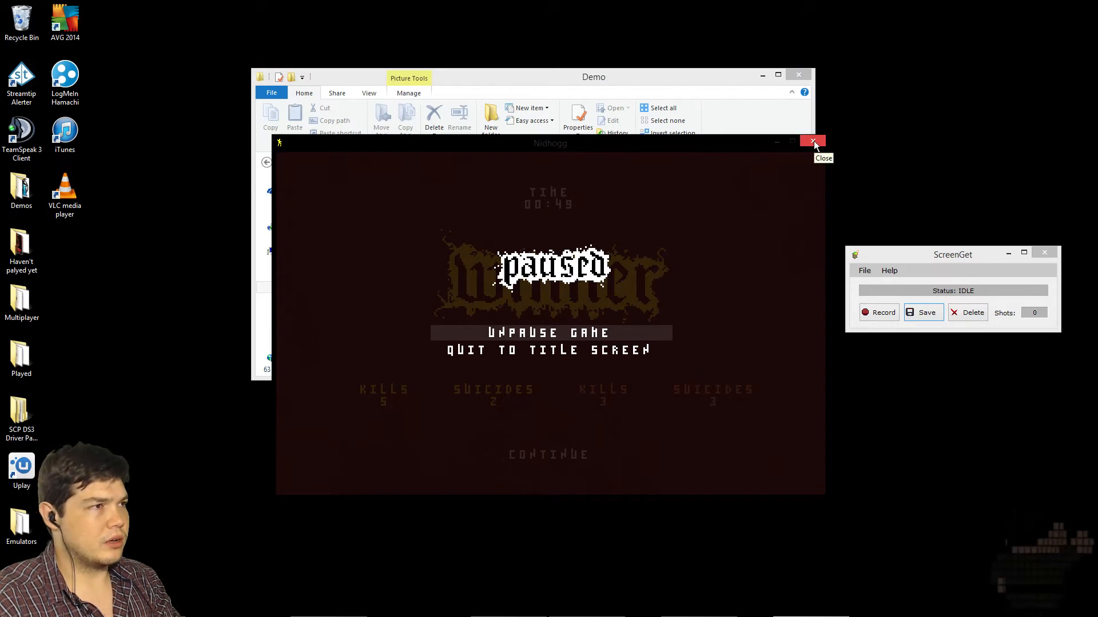
{"action": "left_click", "coordinate": [813, 142]}
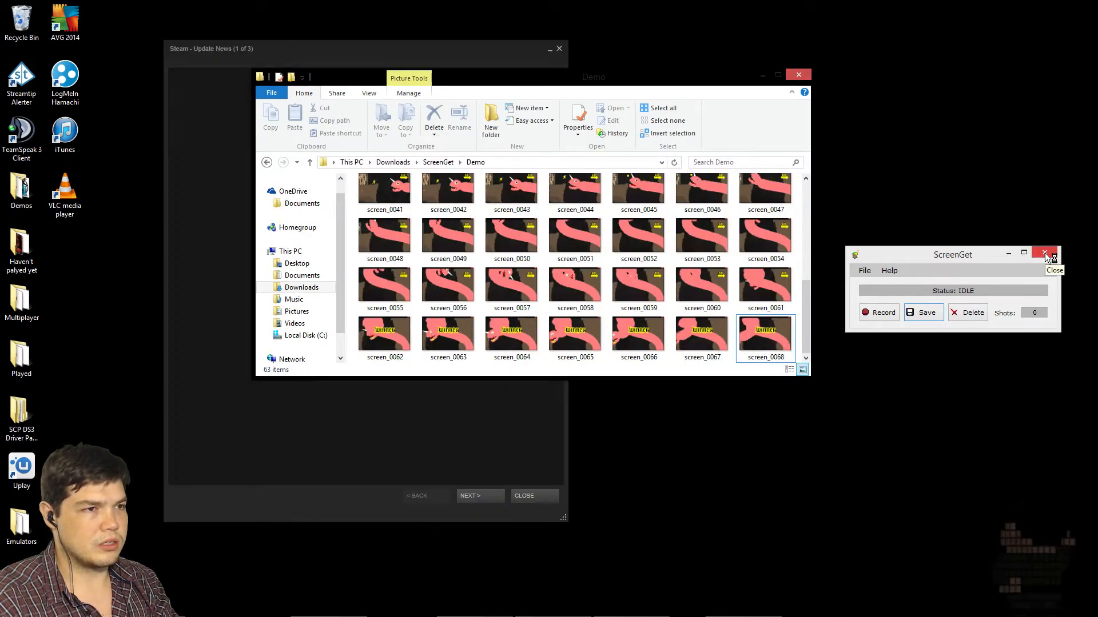
{"action": "left_click", "coordinate": [1045, 253]}
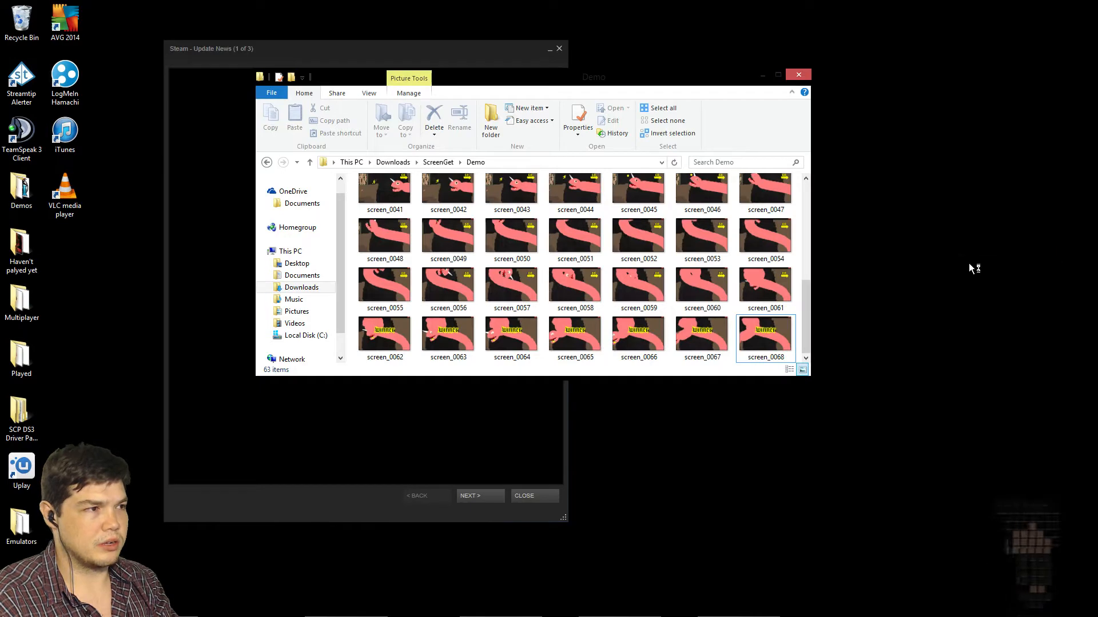
{"action": "left_click", "coordinate": [558, 49]}
{"action": "mouse_move", "coordinate": [531, 616]}
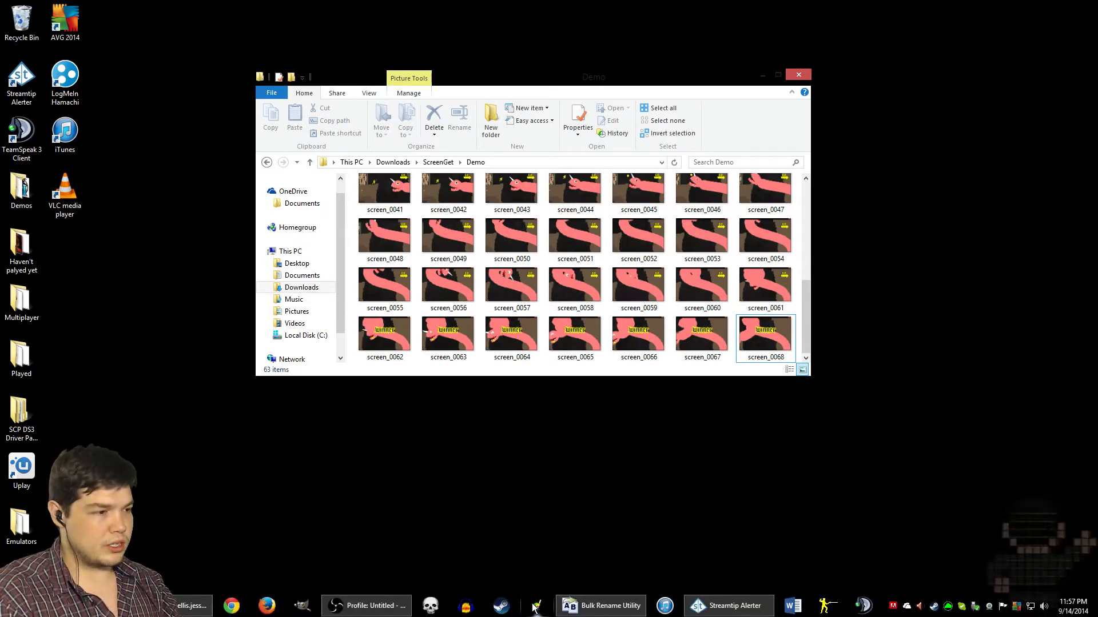
Step: Switch to GIMP, move its empty image window down slightly and start opening files as layers
{"action": "left_click", "coordinate": [301, 606]}
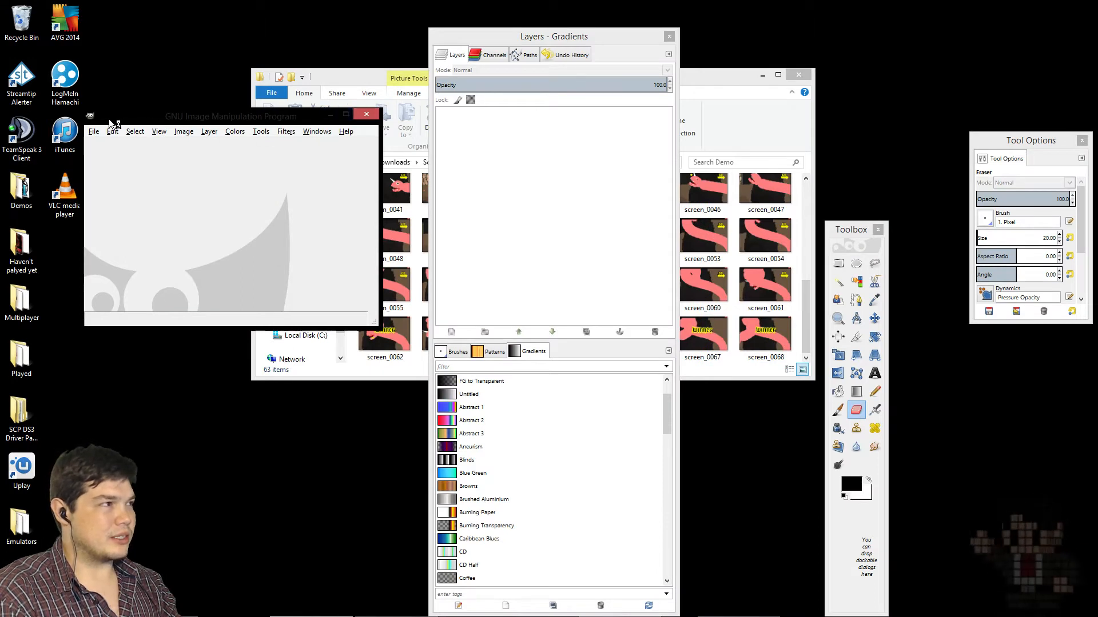
{"action": "left_click_drag", "start_coordinate": [109, 117], "coordinate": [104, 174]}
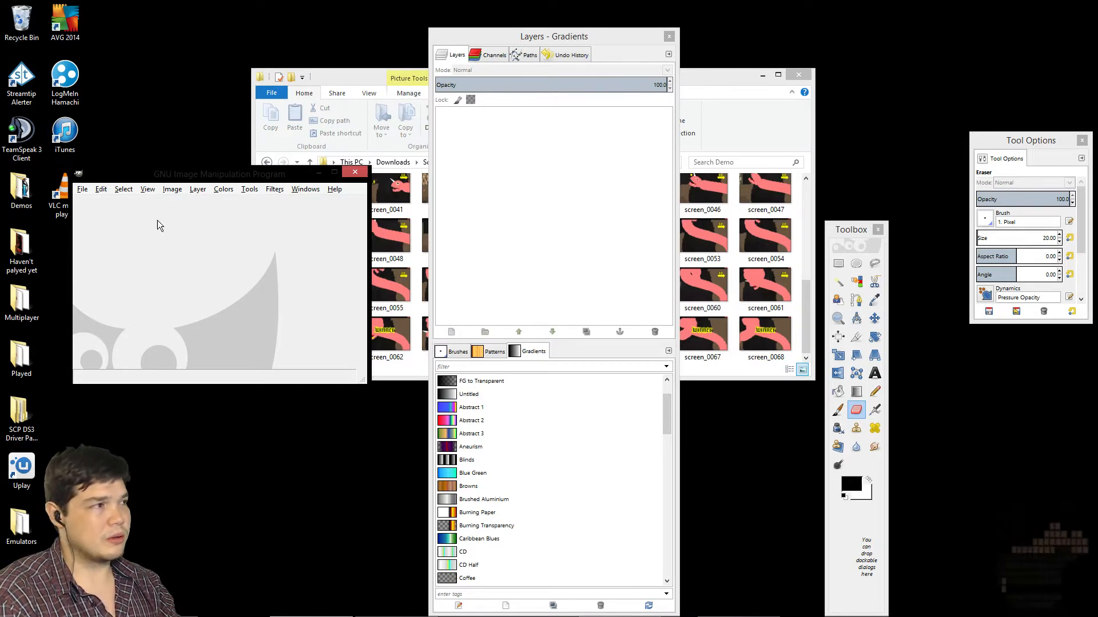
{"action": "left_click", "coordinate": [83, 190]}
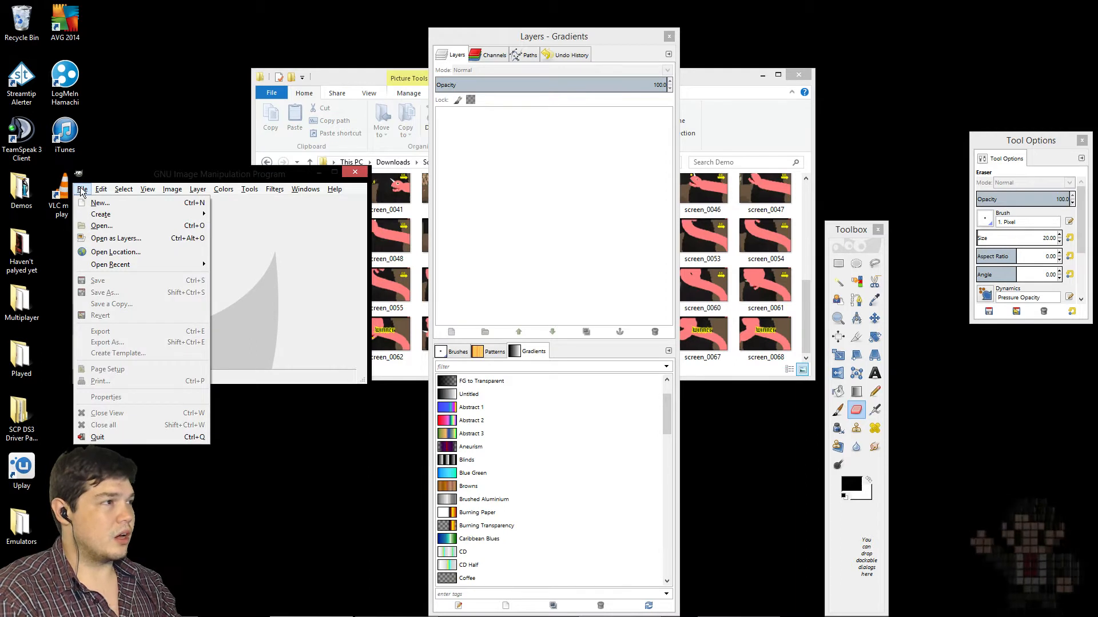
{"action": "left_click", "coordinate": [80, 187]}
{"action": "left_click", "coordinate": [81, 187]}
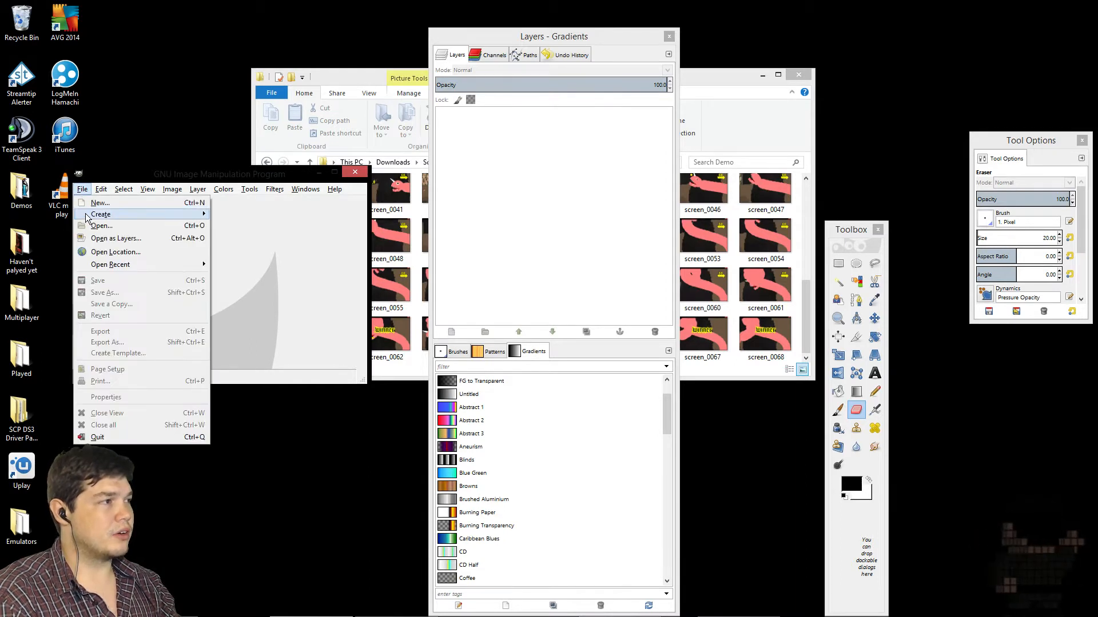
{"action": "left_click", "coordinate": [119, 238]}
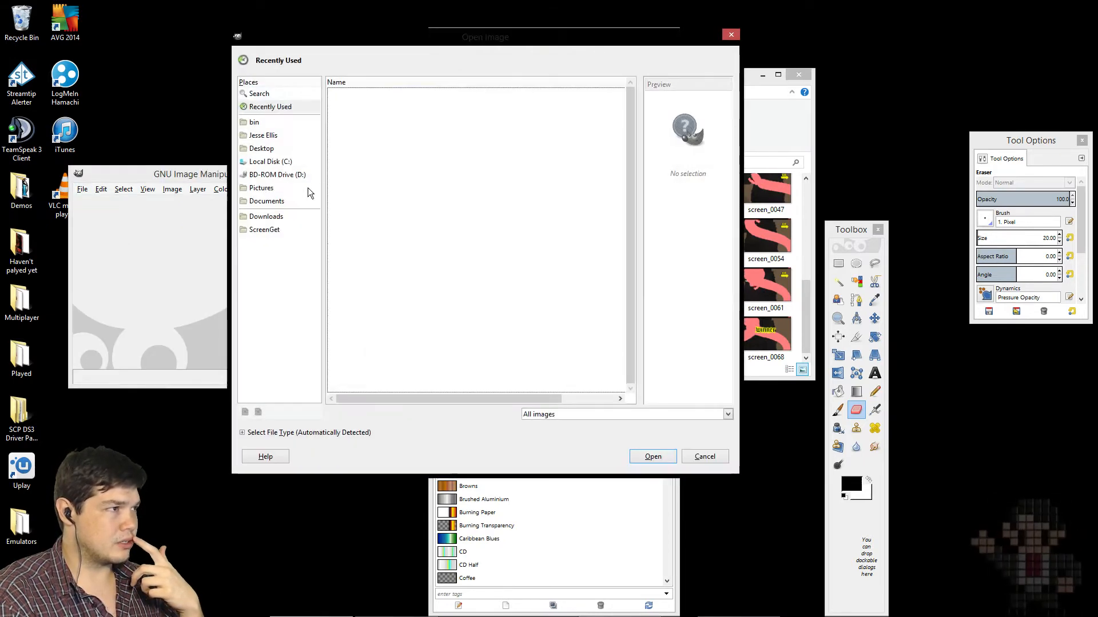
Step: Browse to the Demo folder inside ScreenGet in the Open Image dialog
{"action": "left_click", "coordinate": [269, 230]}
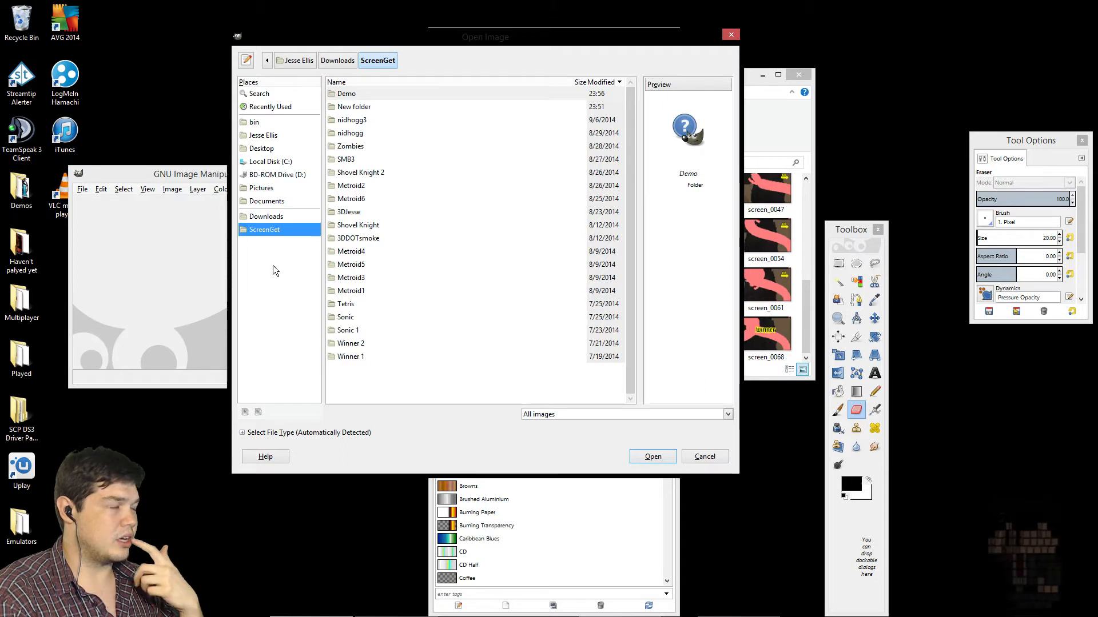
{"action": "right_click", "coordinate": [273, 268]}
{"action": "left_click", "coordinate": [260, 252]}
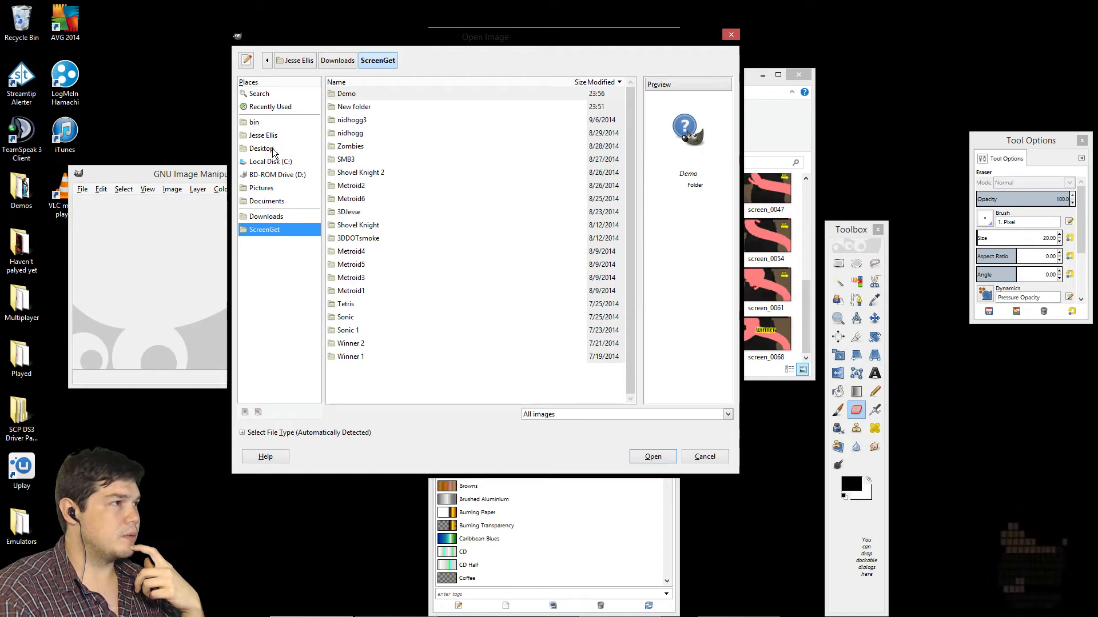
{"action": "left_click", "coordinate": [282, 218]}
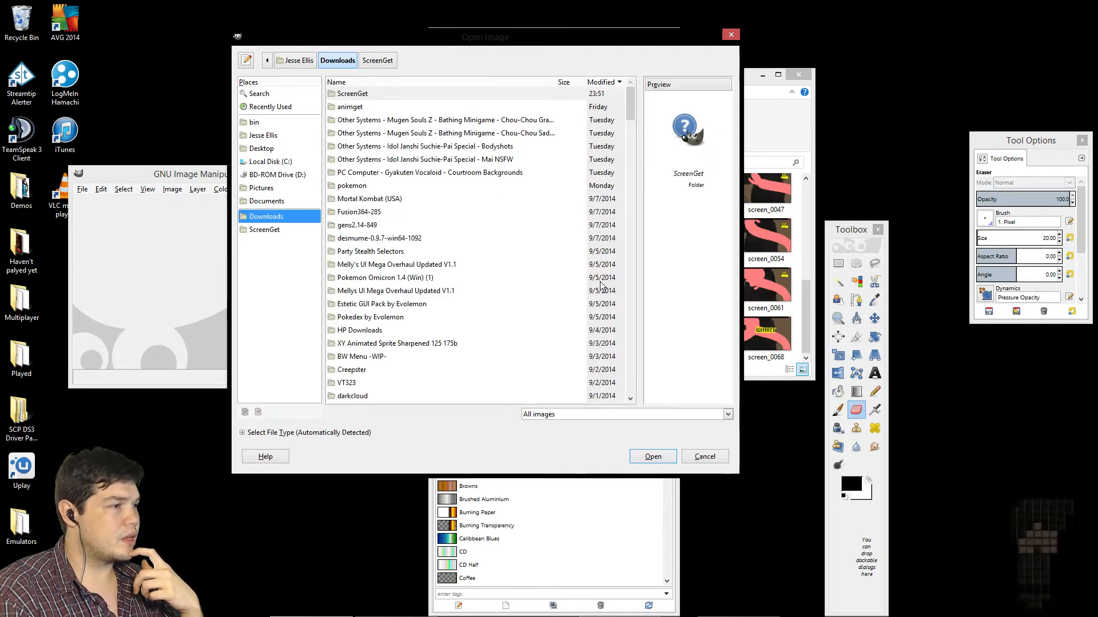
{"action": "left_click_drag", "start_coordinate": [633, 108], "coordinate": [611, 124]}
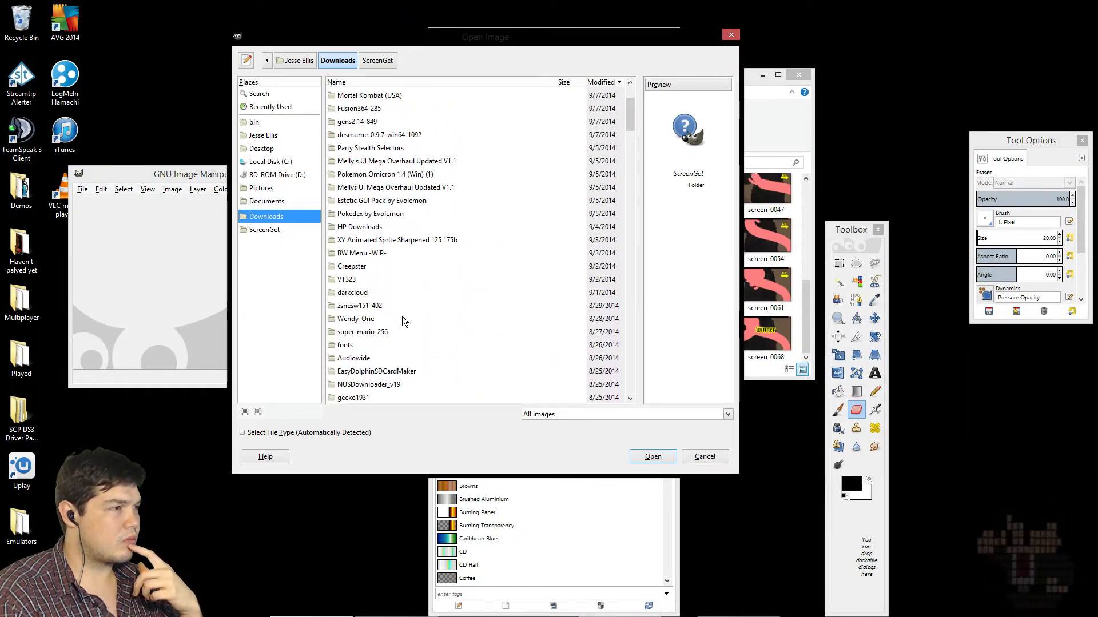
{"action": "left_click", "coordinate": [265, 231]}
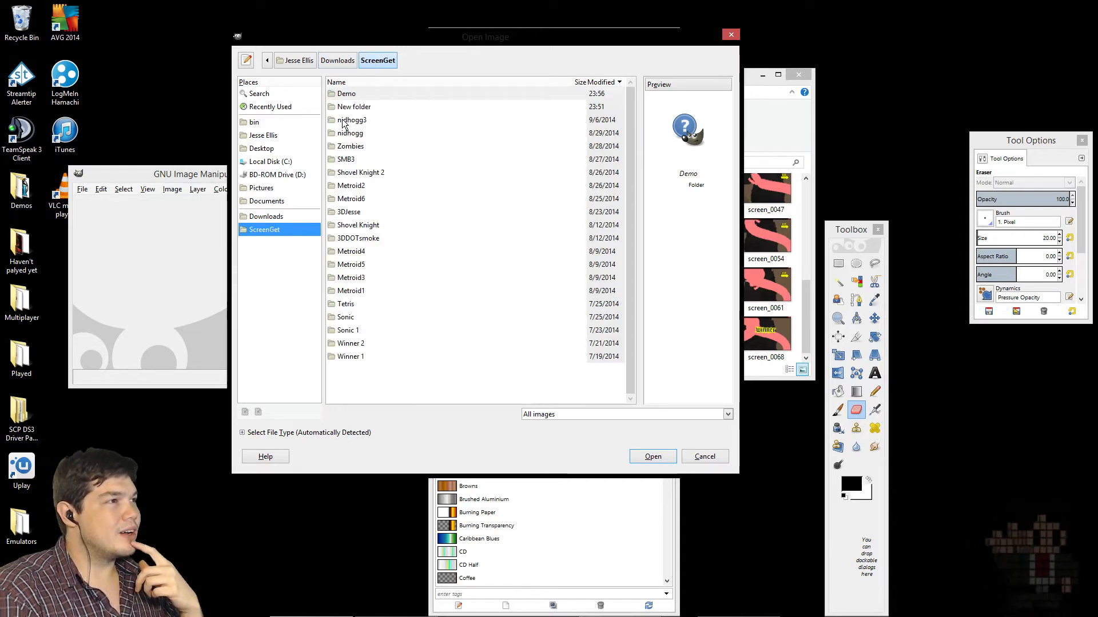
{"action": "double_click", "coordinate": [350, 93]}
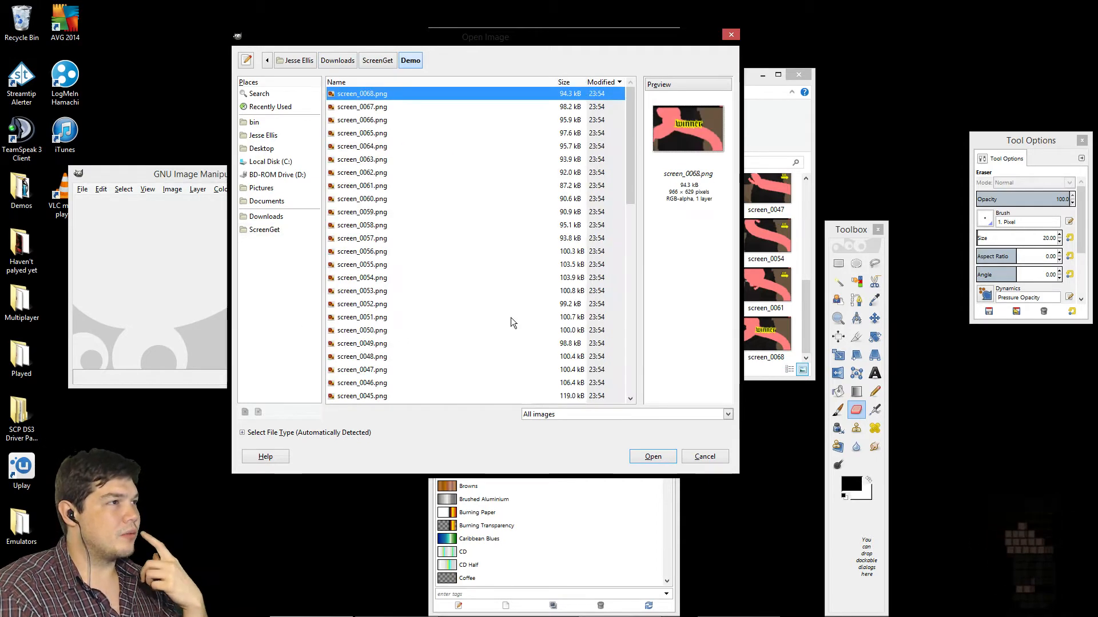
Step: Step through the previews of the most recent screenshots, screen_0068 to screen_0065, in the Demo folder
{"action": "left_click", "coordinate": [395, 111]}
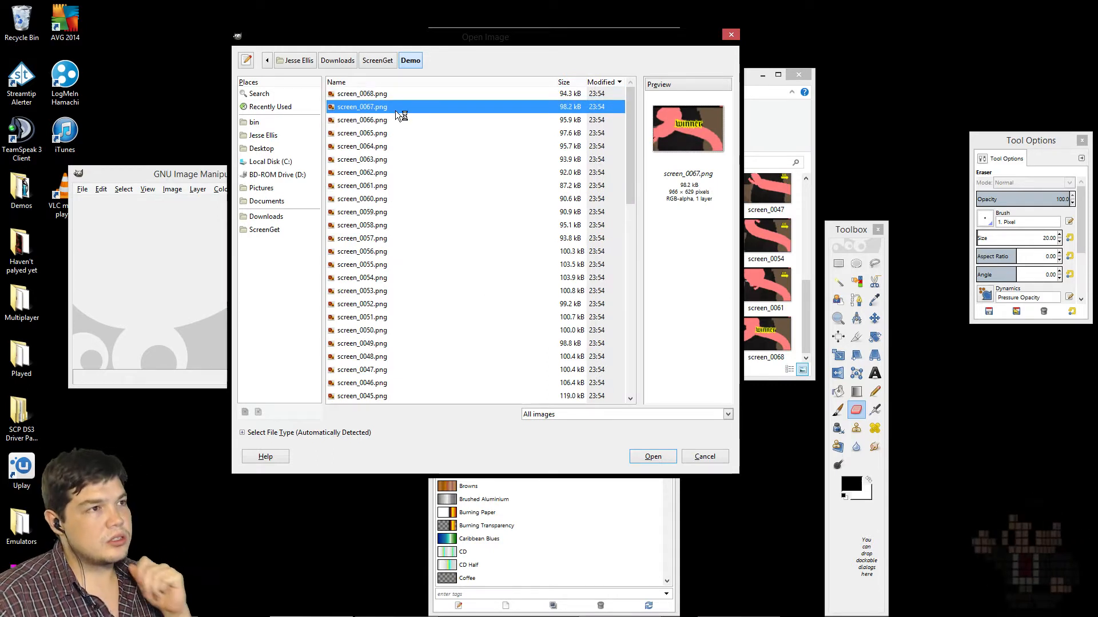
{"action": "key", "text": "Down"}
{"action": "key", "text": "Down"}
{"action": "key", "text": "Down"}
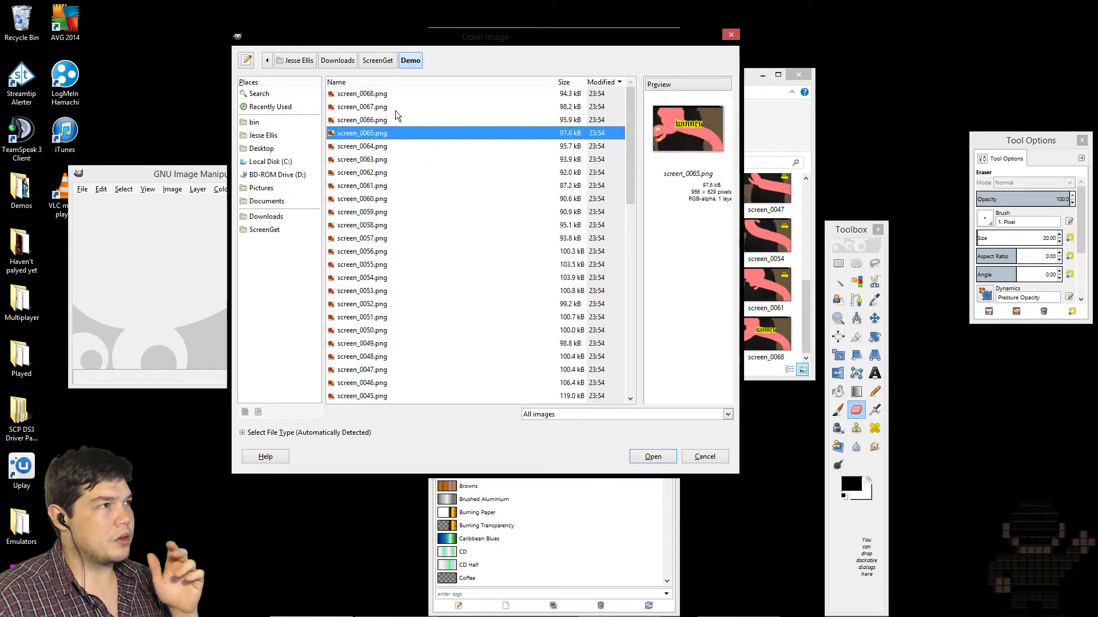
{"action": "key", "text": "Up"}
{"action": "key", "text": "Up"}
{"action": "key", "text": "Up"}
{"action": "key", "text": "Up"}
{"action": "key", "text": "Down"}
{"action": "key", "text": "Down"}
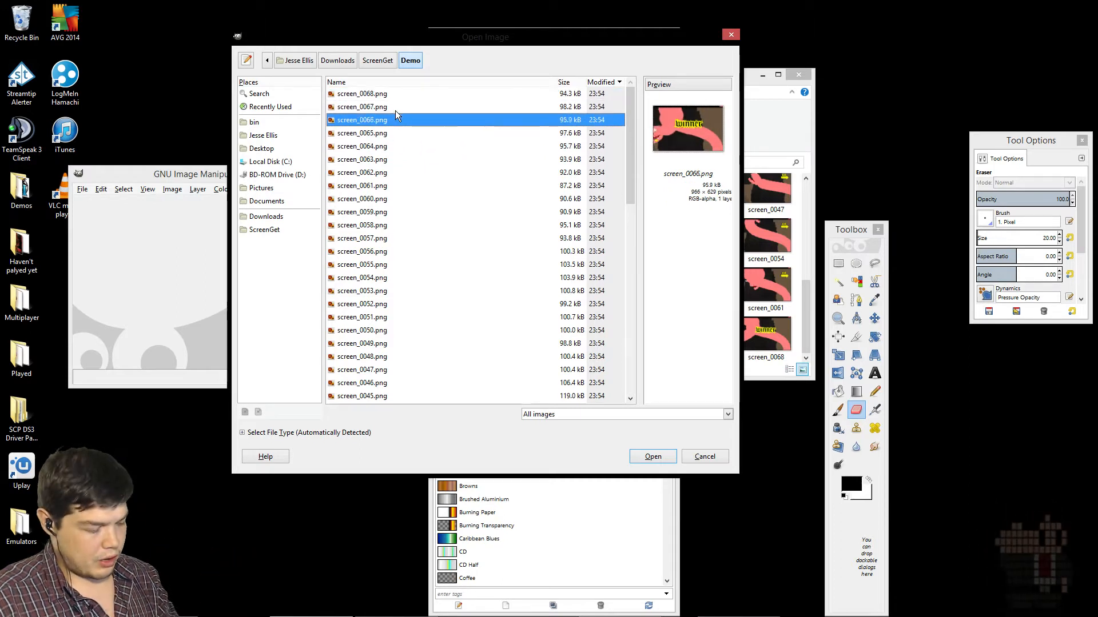
Step: Select all screenshots in the Demo folder and generate preview thumbnails for them
{"action": "key", "text": "ctrl+a"}
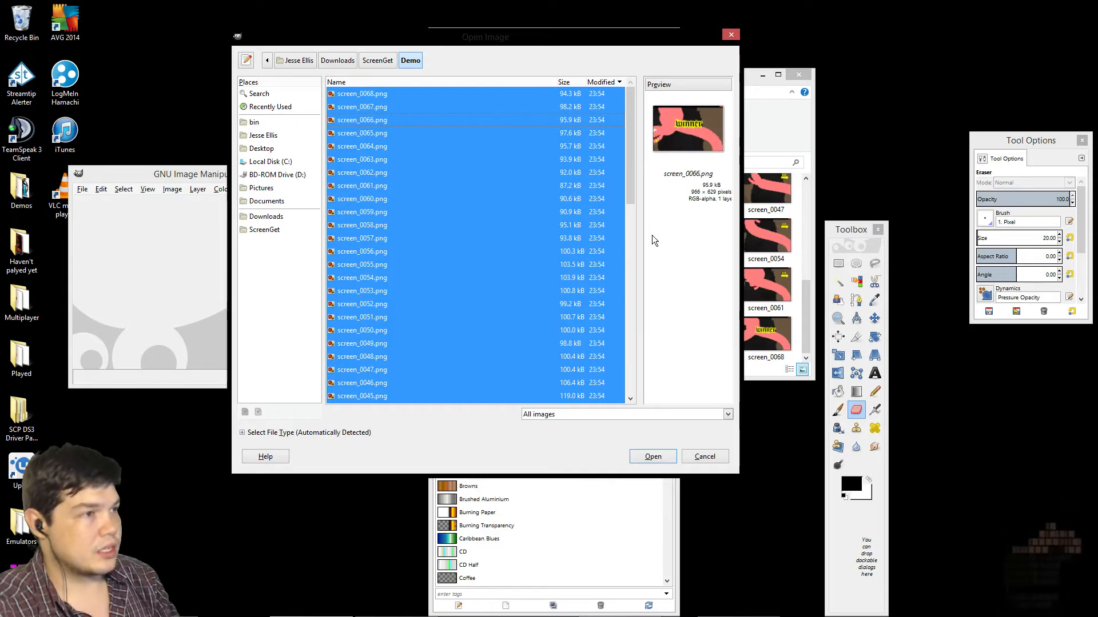
{"action": "left_click", "coordinate": [664, 255]}
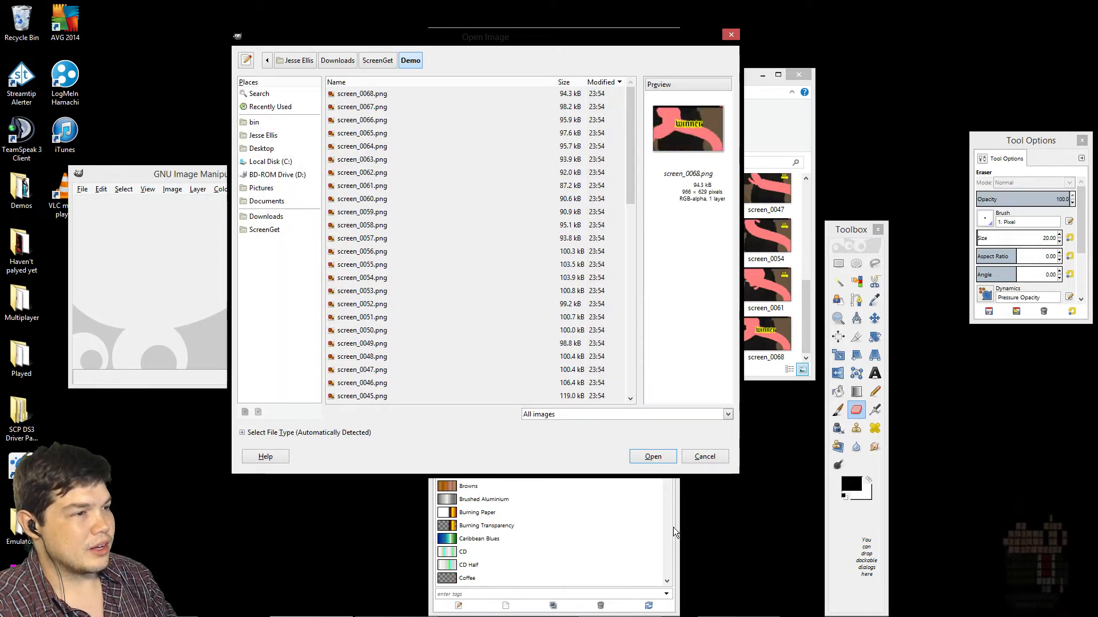
{"action": "left_click", "coordinate": [679, 228], "text": "ctrl"}
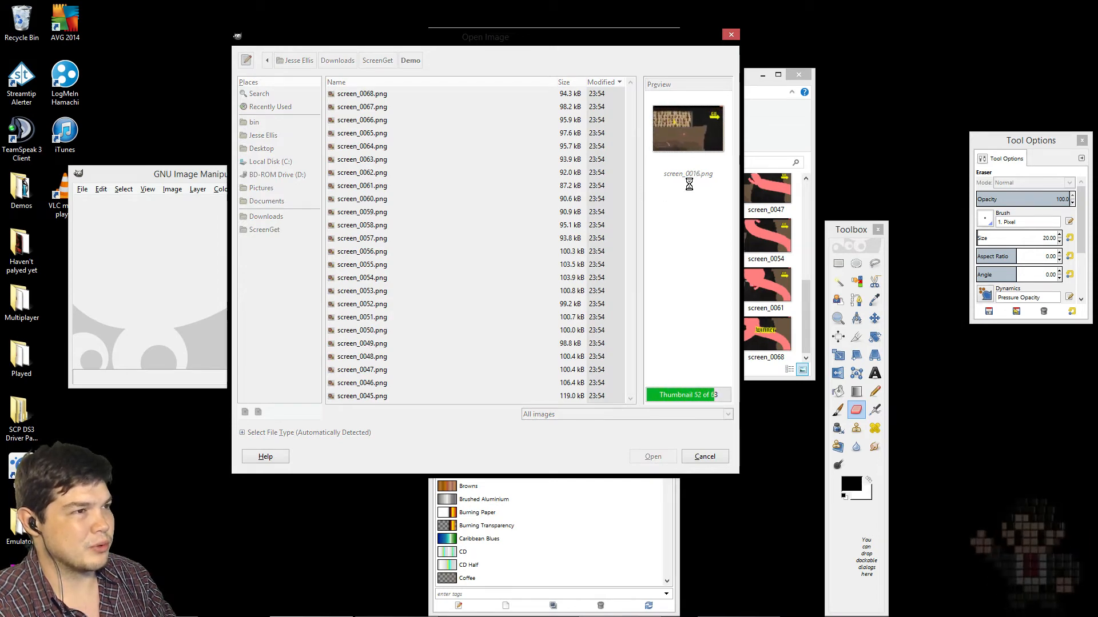
Step: Preview individual frames, especially screen_0041 to screen_0047, to find where the worm animation should end
{"action": "left_click", "coordinate": [501, 122]}
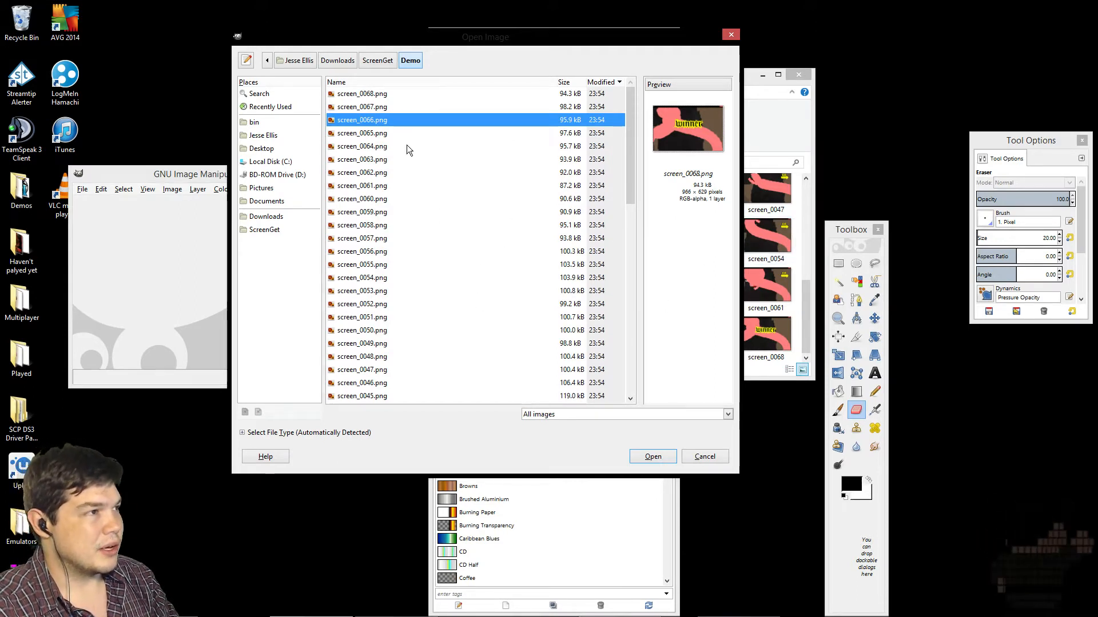
{"action": "left_click", "coordinate": [390, 137]}
{"action": "scroll", "coordinate": [400, 172], "scroll_direction": "down", "scroll_amount": 3}
{"action": "scroll", "coordinate": [407, 210], "scroll_direction": "down", "scroll_amount": 2}
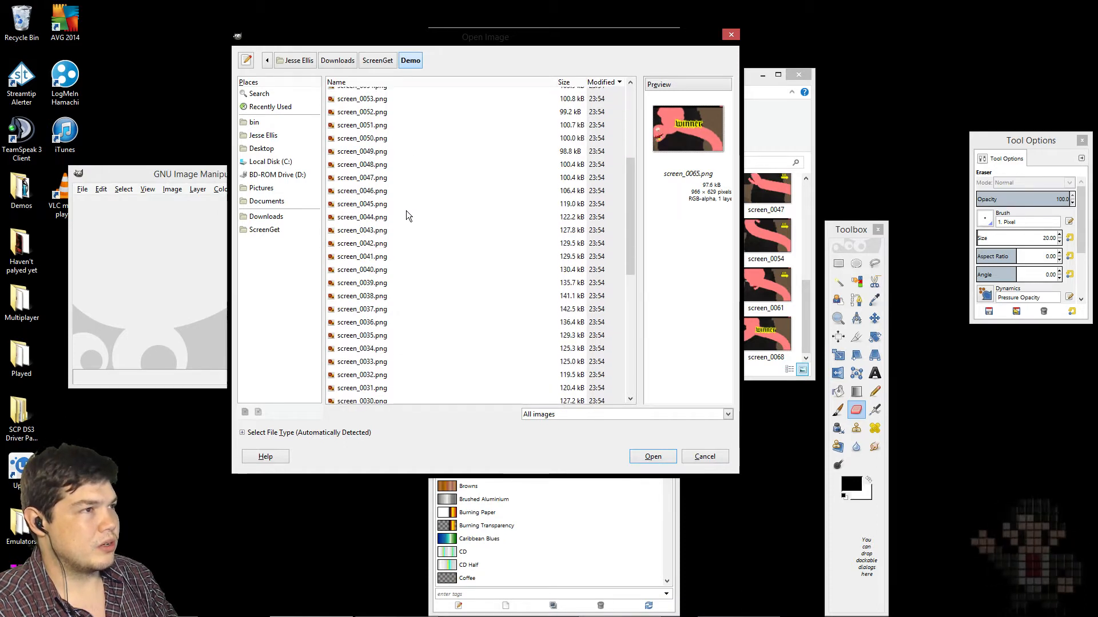
{"action": "left_click", "coordinate": [406, 211]}
{"action": "scroll", "coordinate": [406, 214], "scroll_direction": "down", "scroll_amount": 1}
{"action": "left_click", "coordinate": [406, 218]}
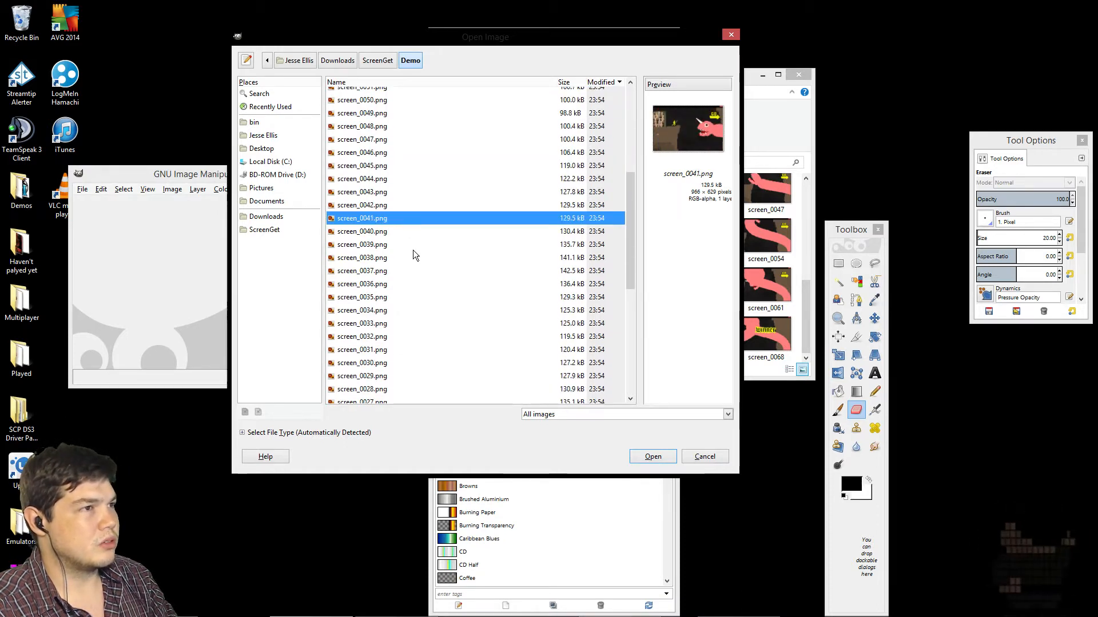
{"action": "left_click", "coordinate": [396, 204]}
{"action": "left_click", "coordinate": [394, 193]}
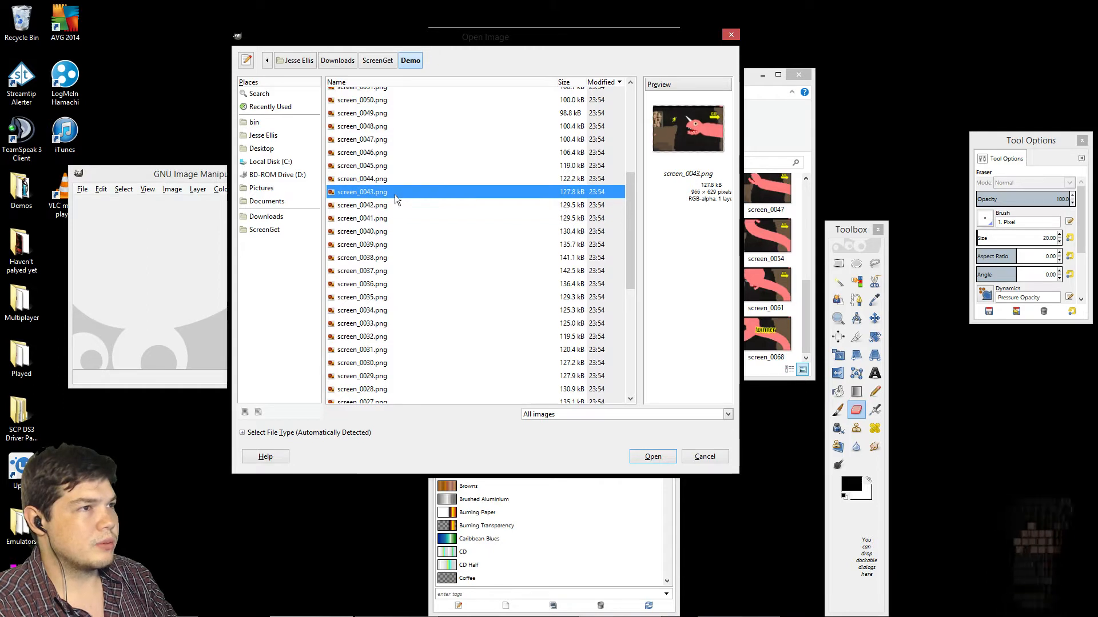
{"action": "left_click", "coordinate": [393, 182]}
{"action": "left_click", "coordinate": [393, 169]}
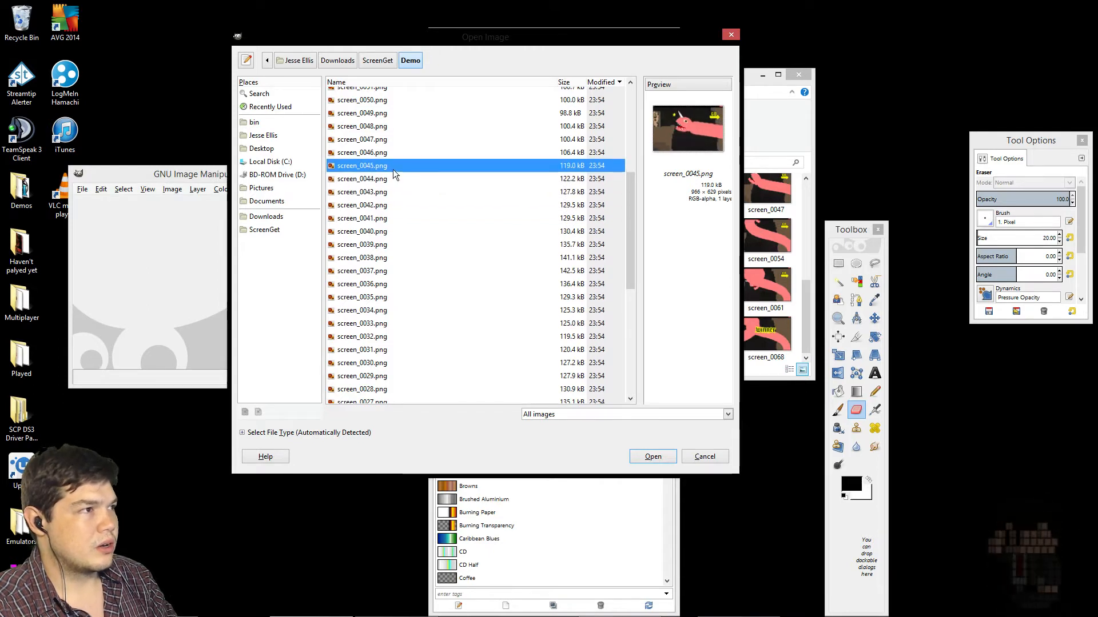
{"action": "left_click", "coordinate": [403, 153]}
{"action": "left_click", "coordinate": [402, 143]}
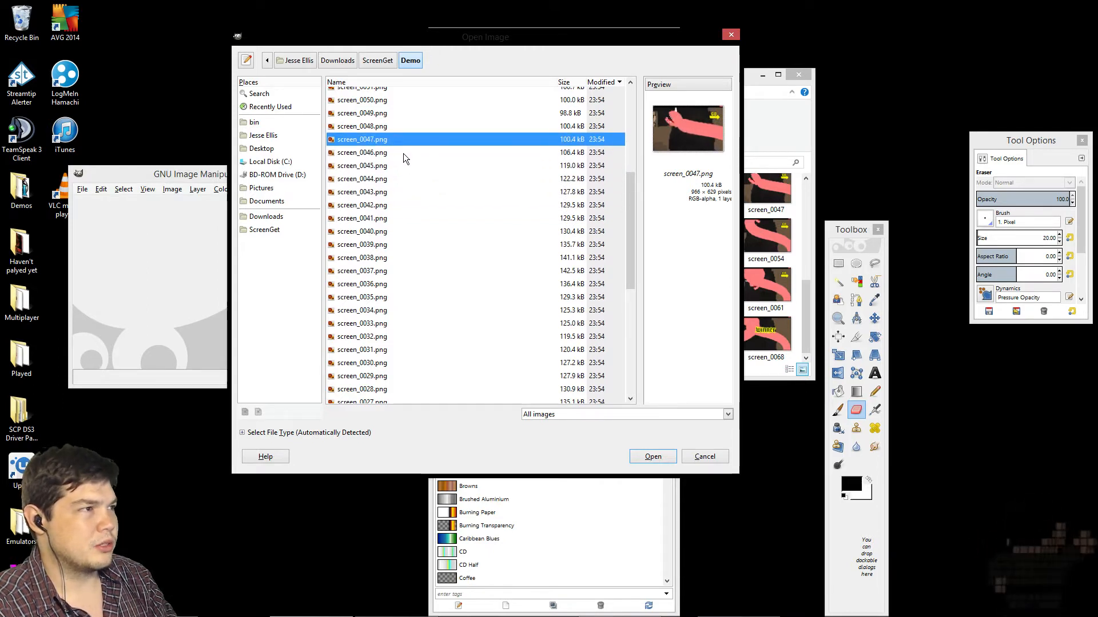
{"action": "left_click", "coordinate": [405, 150]}
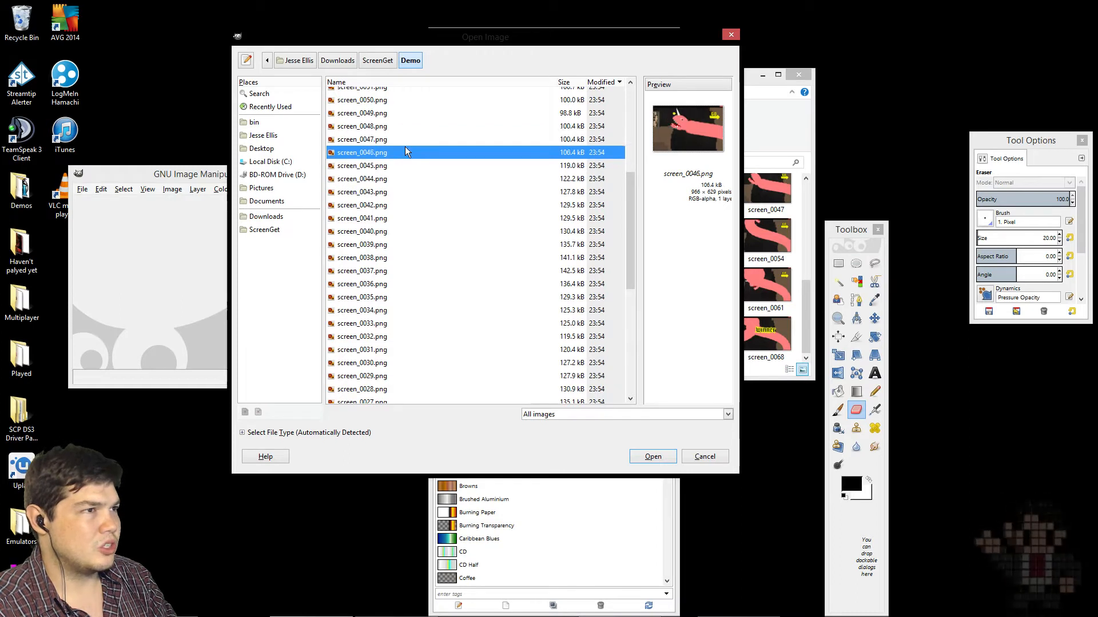
{"action": "left_click", "coordinate": [406, 163]}
Step: Open the frames screen_0039.png to screen_0046.png together as layers of one image
{"action": "left_click", "coordinate": [408, 153]}
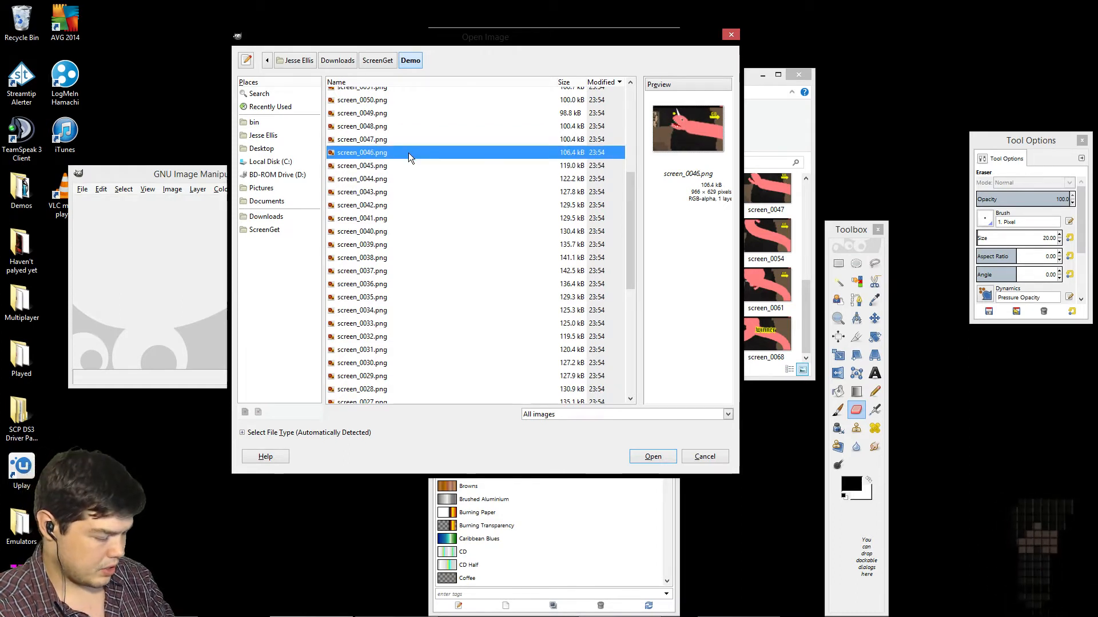
{"action": "left_click", "coordinate": [413, 167], "text": "shift"}
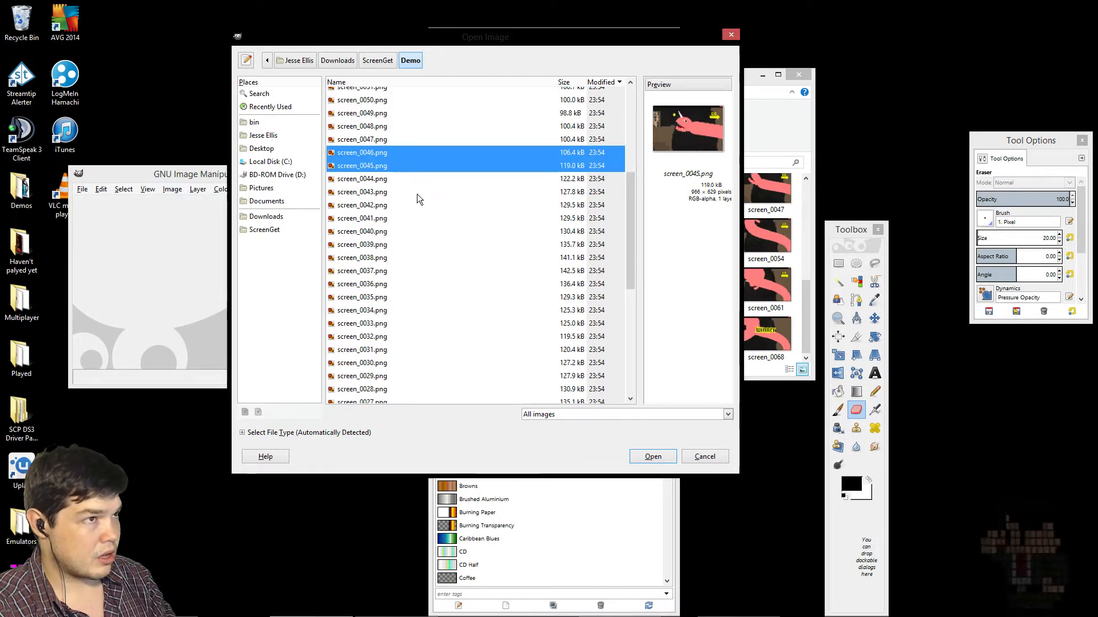
{"action": "left_click", "coordinate": [416, 194], "text": "shift"}
{"action": "left_click", "coordinate": [420, 206], "text": "shift"}
{"action": "left_click", "coordinate": [419, 218], "text": "shift"}
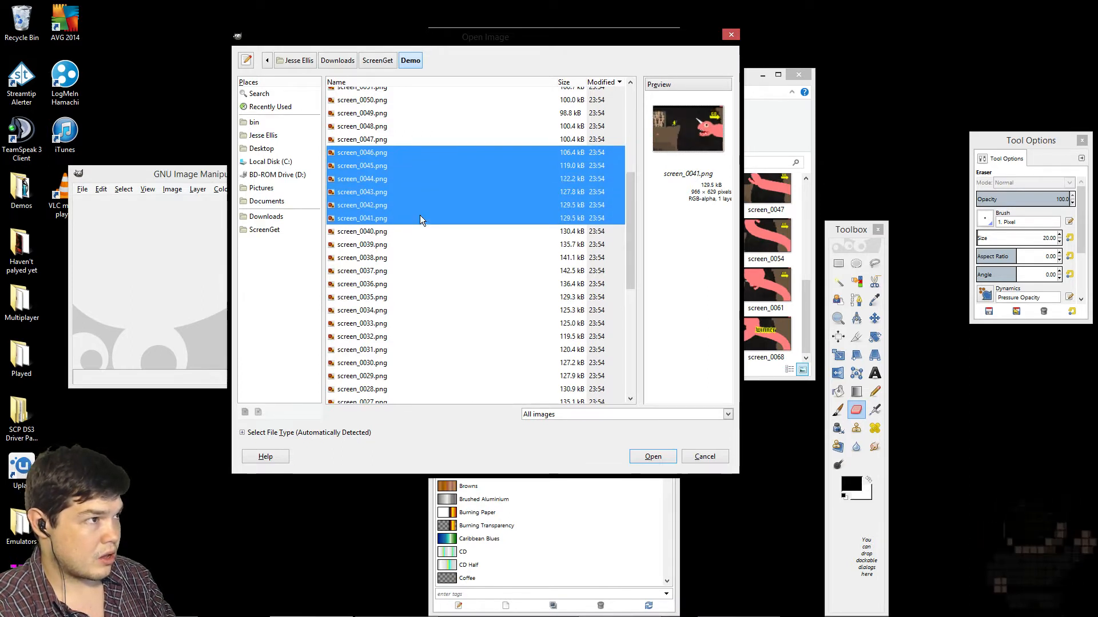
{"action": "left_click", "coordinate": [415, 231], "text": "shift"}
{"action": "left_click", "coordinate": [413, 244], "text": "shift"}
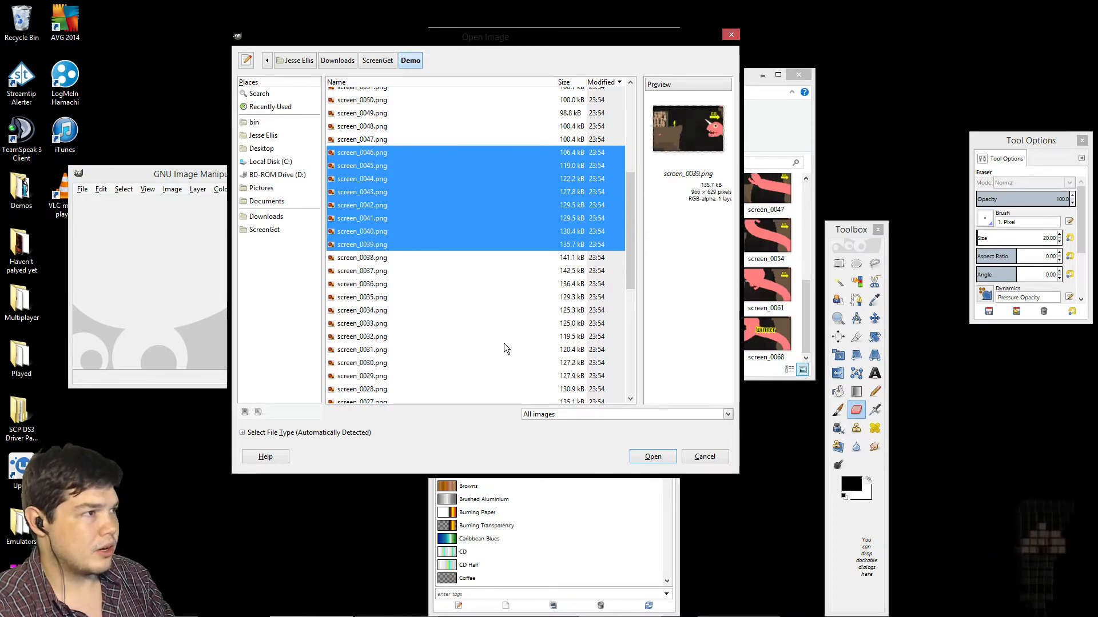
{"action": "left_click", "coordinate": [663, 455]}
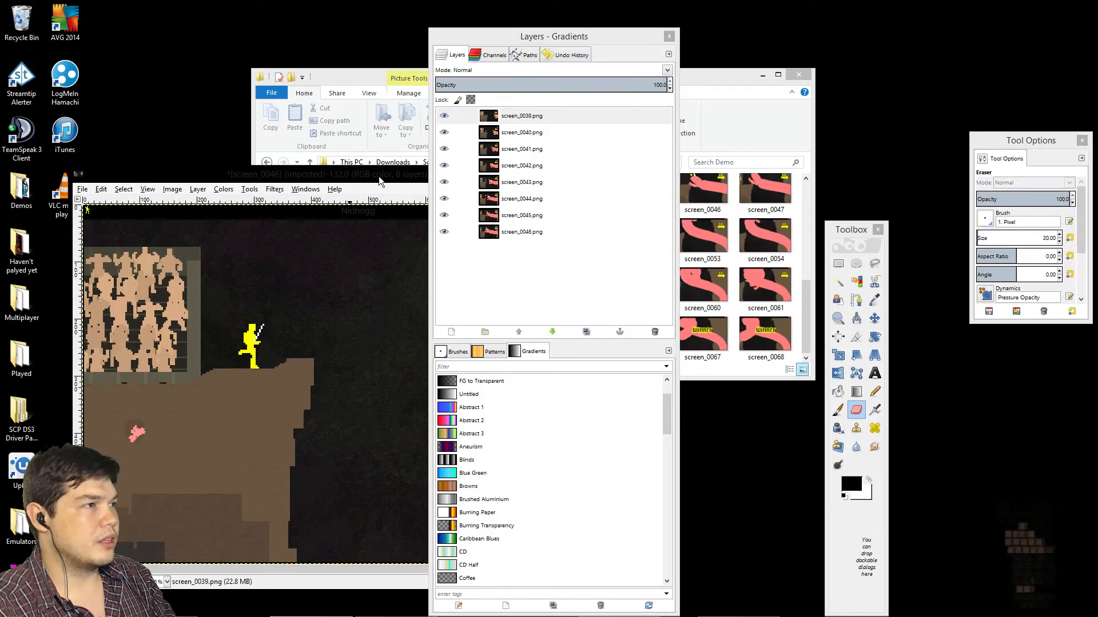
Step: Minimize the Demo folder, maximize the image window and arrange the Layers, Toolbox and Tool Options windows around the canvas
{"action": "left_click_drag", "start_coordinate": [550, 37], "coordinate": [309, 69]}
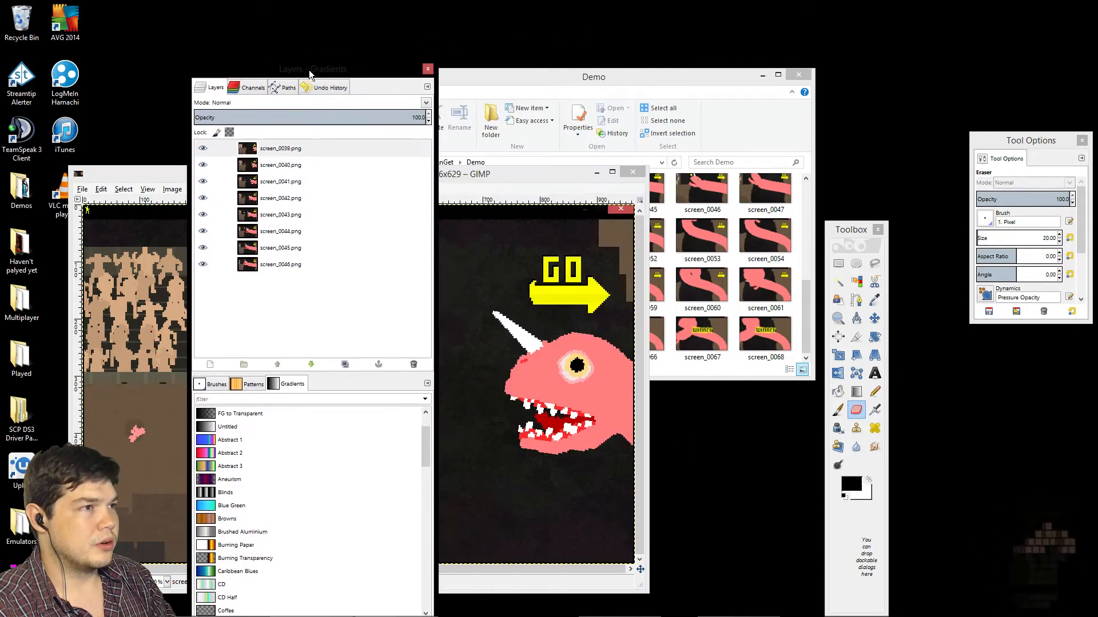
{"action": "left_click", "coordinate": [757, 77]}
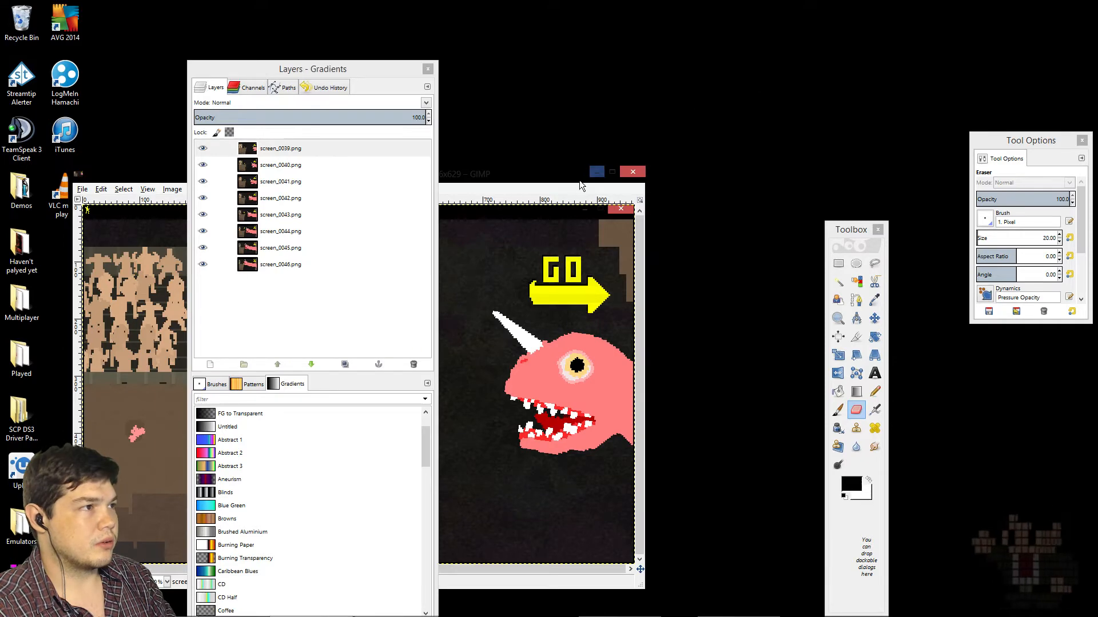
{"action": "double_click", "coordinate": [568, 173]}
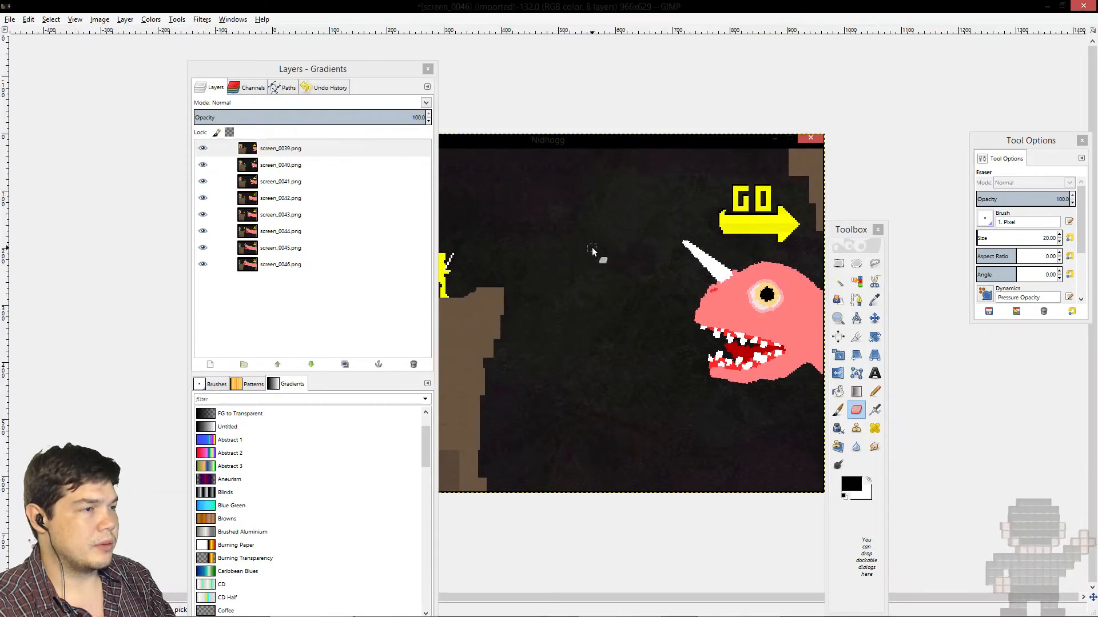
{"action": "left_click_drag", "start_coordinate": [300, 73], "coordinate": [125, 60]}
{"action": "left_click_drag", "start_coordinate": [849, 223], "coordinate": [900, 126]}
{"action": "left_click_drag", "start_coordinate": [990, 140], "coordinate": [967, 203]}
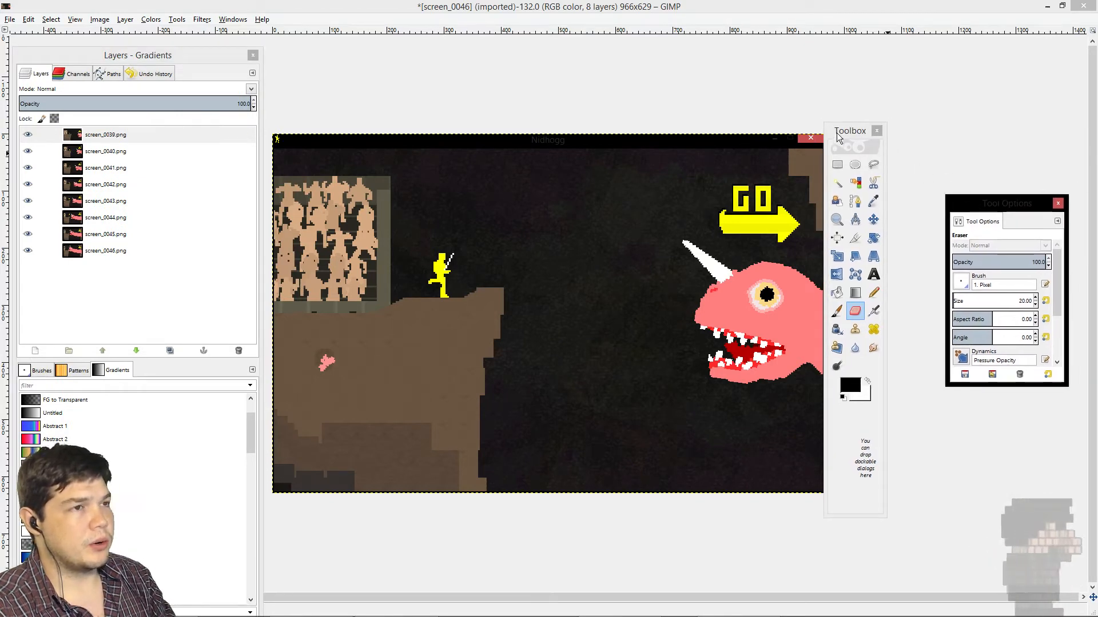
{"action": "left_click_drag", "start_coordinate": [836, 133], "coordinate": [870, 115]}
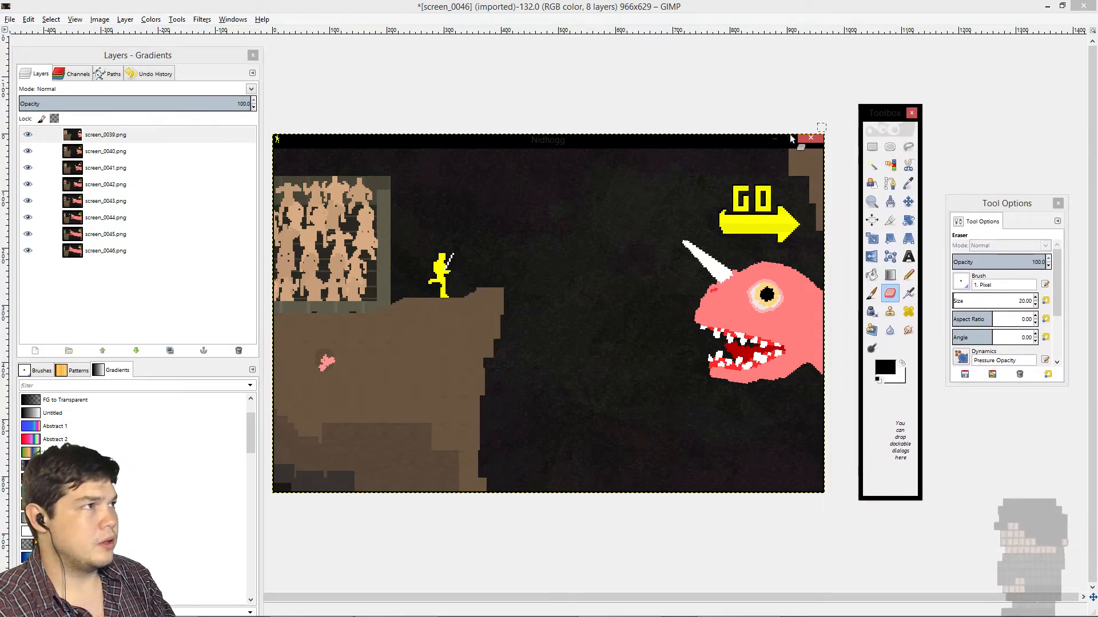
Step: Play the layers as an animation preview, close it, and check the layer order from screen_0046.png at the bottom to screen_0039.png on top
{"action": "left_click", "coordinate": [206, 19]}
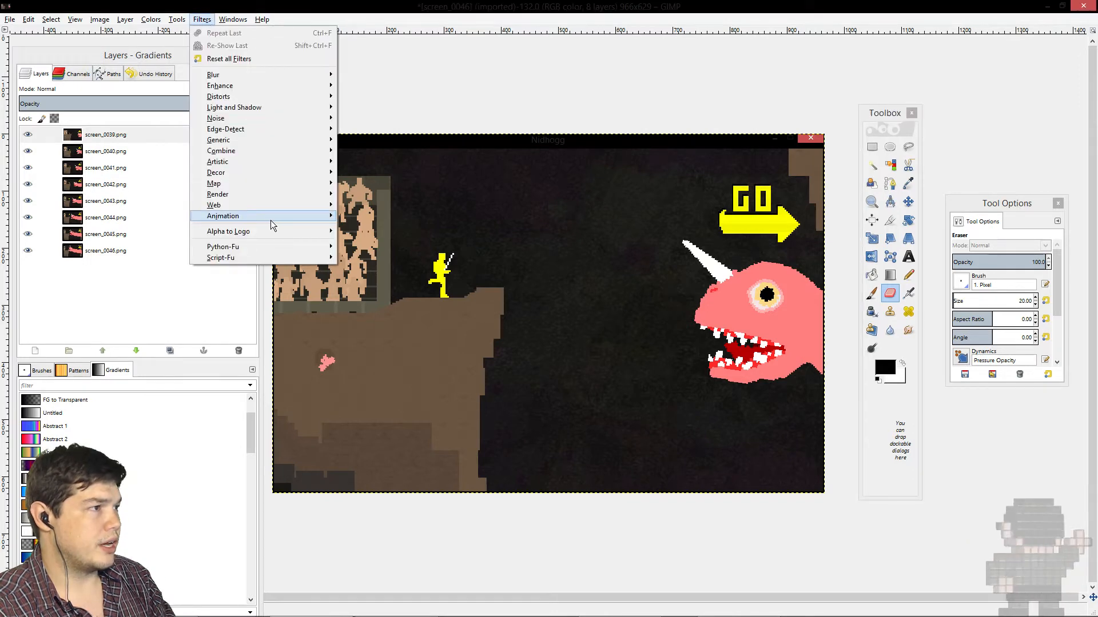
{"action": "mouse_move", "coordinate": [271, 224]}
{"action": "left_click", "coordinate": [389, 296]}
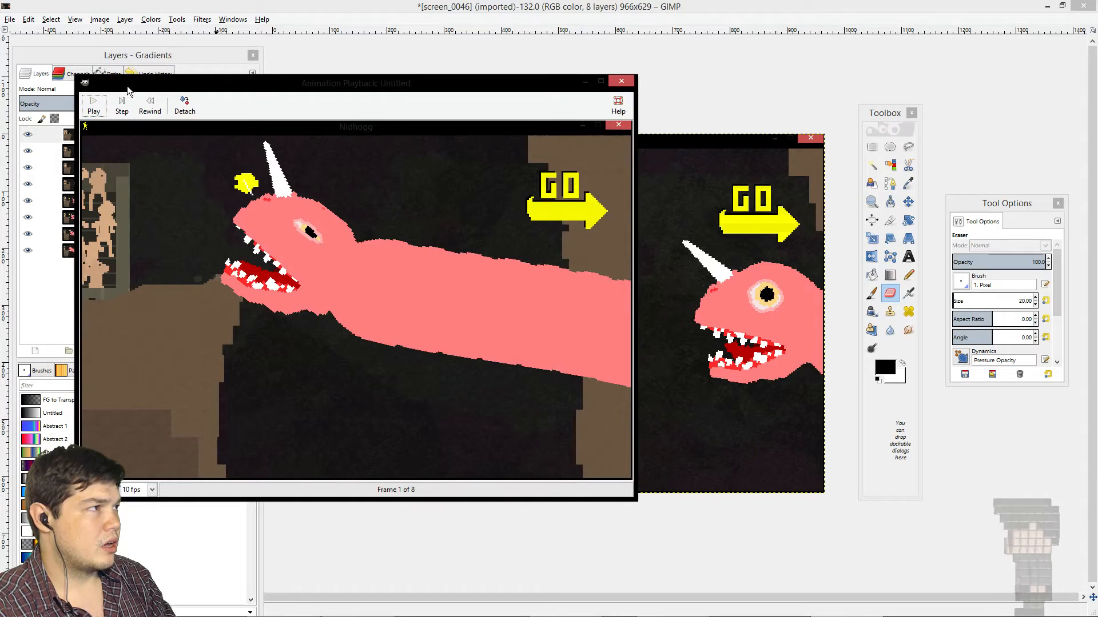
{"action": "left_click_drag", "start_coordinate": [127, 86], "coordinate": [341, 73]}
{"action": "left_click", "coordinate": [310, 93]}
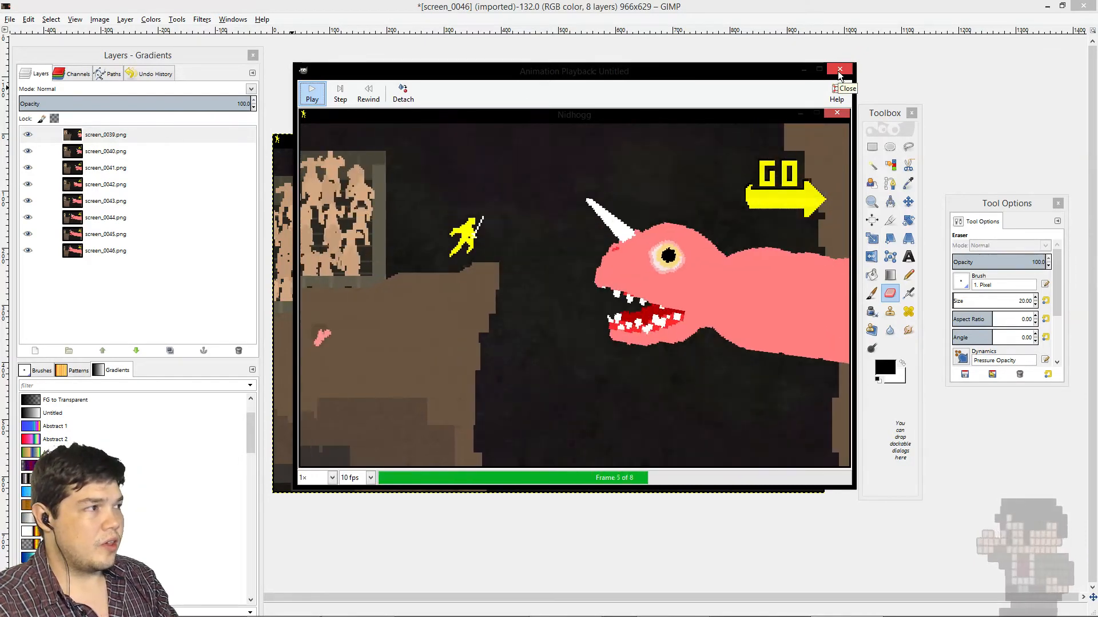
{"action": "left_click", "coordinate": [838, 71]}
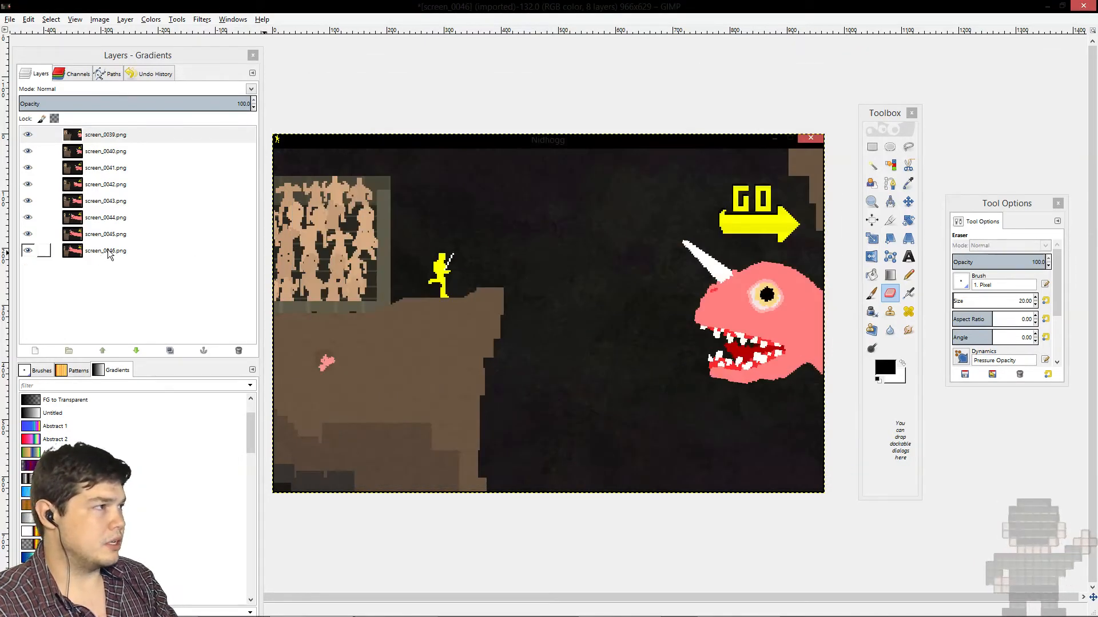
{"action": "left_click_drag", "start_coordinate": [108, 255], "coordinate": [133, 252]}
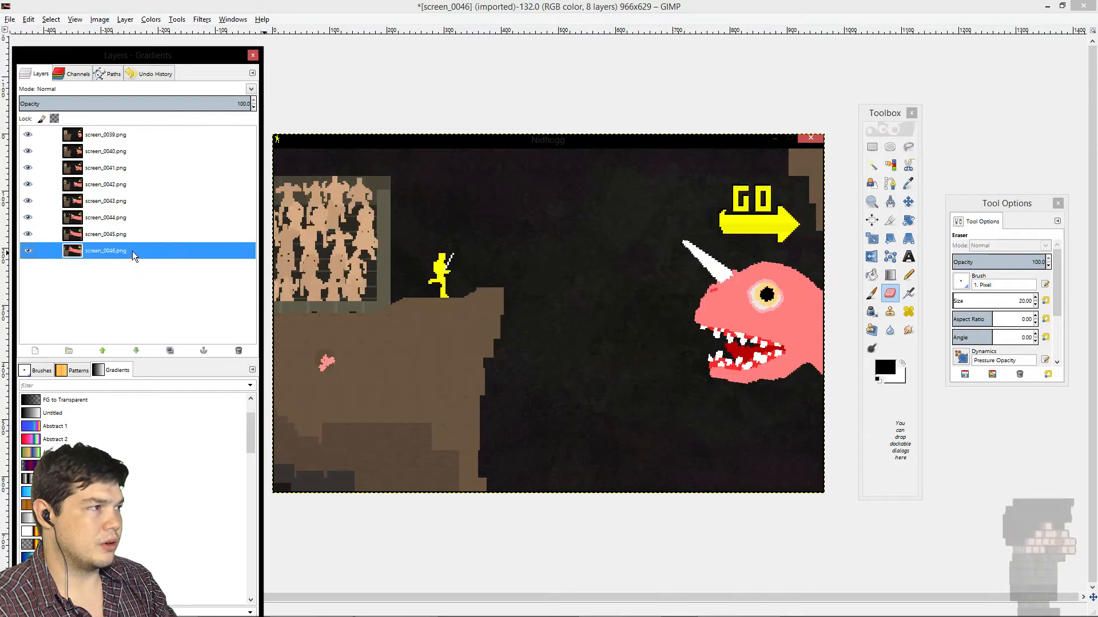
{"action": "mouse_move", "coordinate": [126, 135]}
{"action": "left_mouse_down"}
{"action": "mouse_move", "coordinate": [143, 183]}
{"action": "mouse_move", "coordinate": [124, 253]}
{"action": "mouse_move", "coordinate": [134, 126]}
{"action": "mouse_move", "coordinate": [135, 244]}
{"action": "mouse_move", "coordinate": [142, 133]}
{"action": "left_mouse_up"}
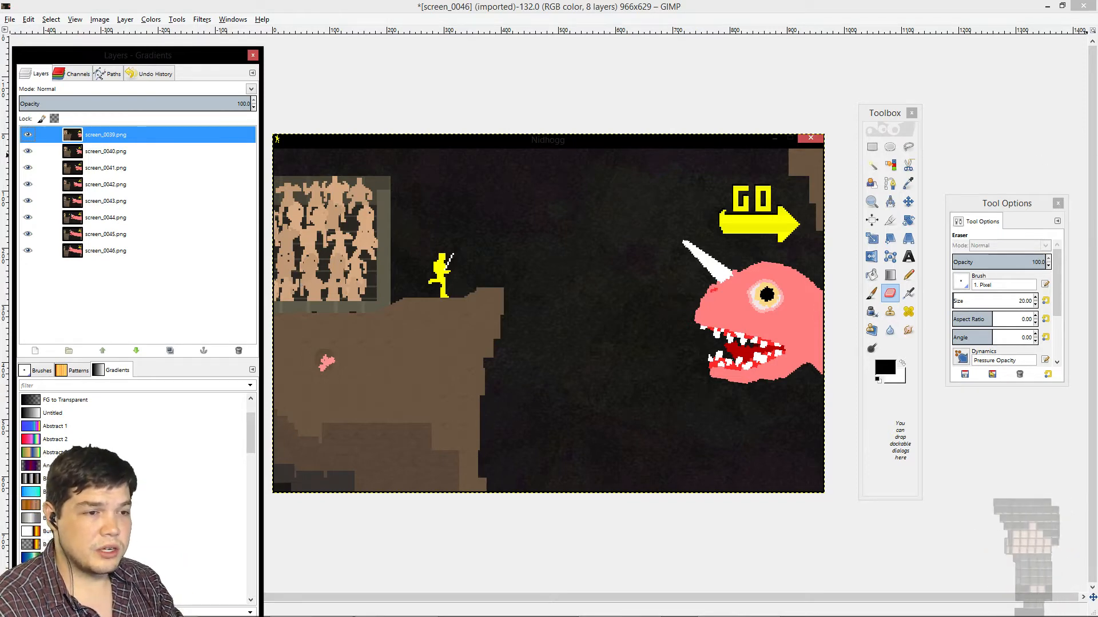
Step: Switch to Bulk Rename Utility and open the ScreenGet folder inside Downloads
{"action": "left_click_drag", "start_coordinate": [1097, 201], "coordinate": [504, 171]}
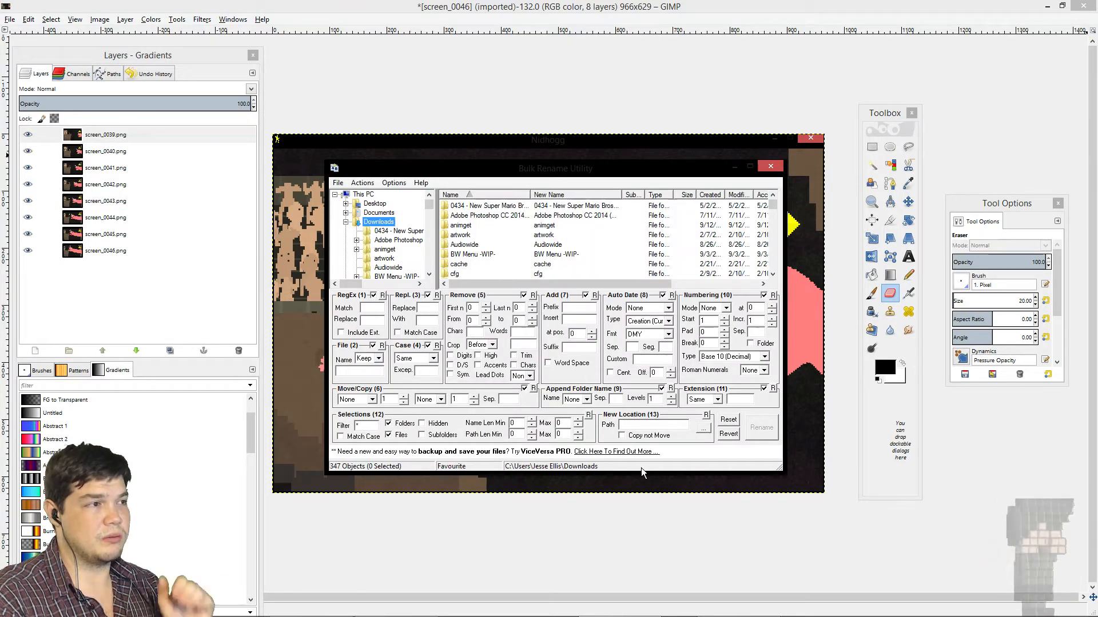
{"action": "scroll", "coordinate": [387, 260], "scroll_direction": "down", "scroll_amount": 8}
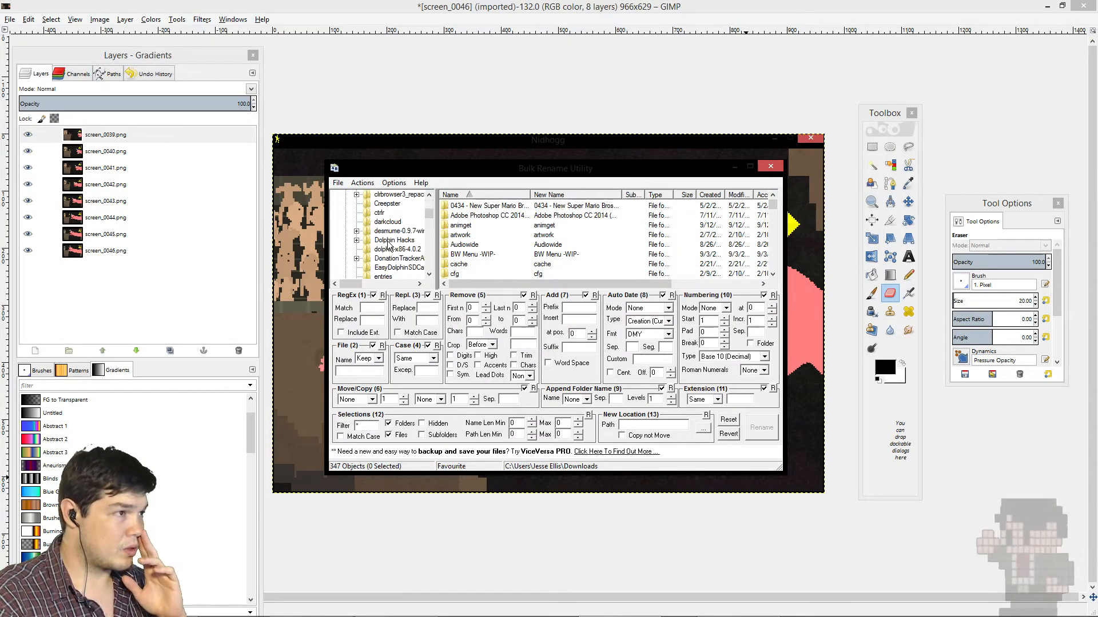
{"action": "scroll", "coordinate": [393, 255], "scroll_direction": "down", "scroll_amount": 5}
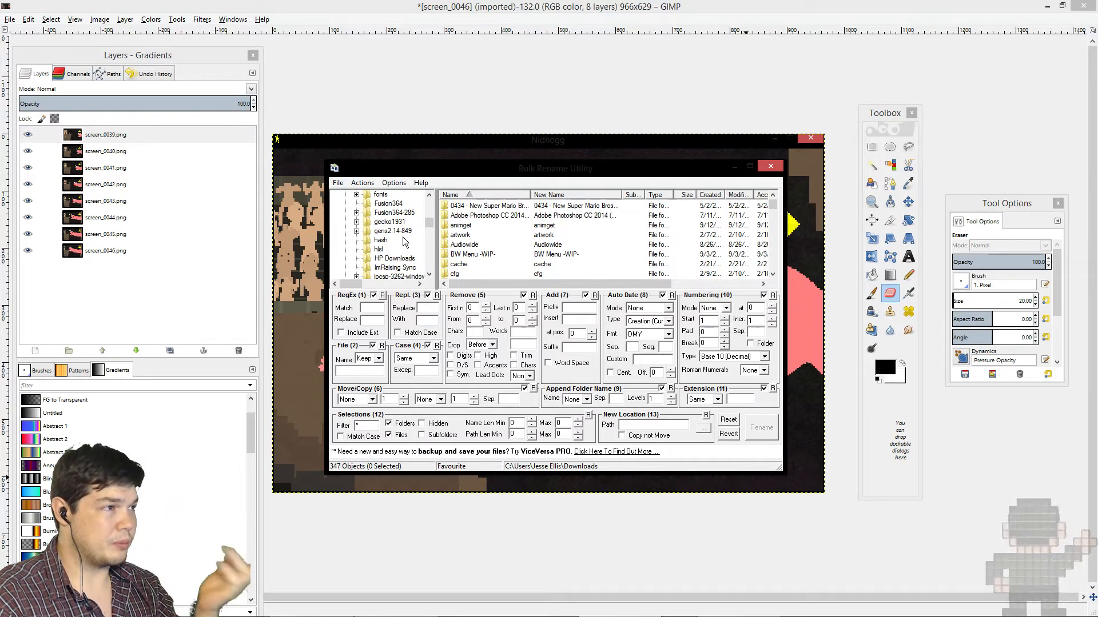
{"action": "scroll", "coordinate": [399, 254], "scroll_direction": "down", "scroll_amount": 5}
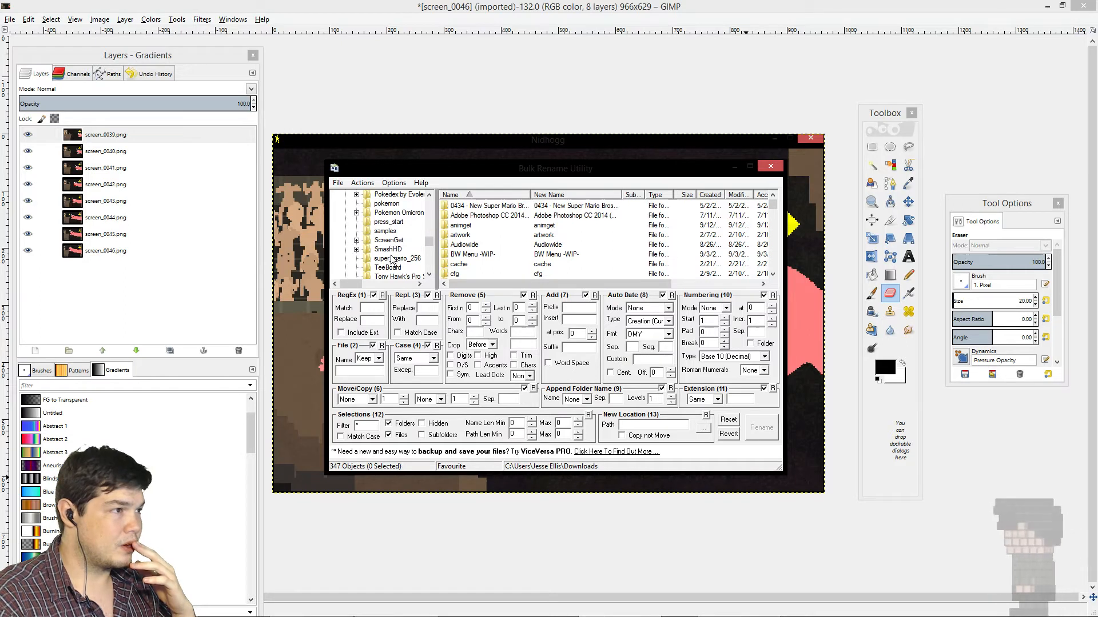
{"action": "left_click", "coordinate": [388, 240]}
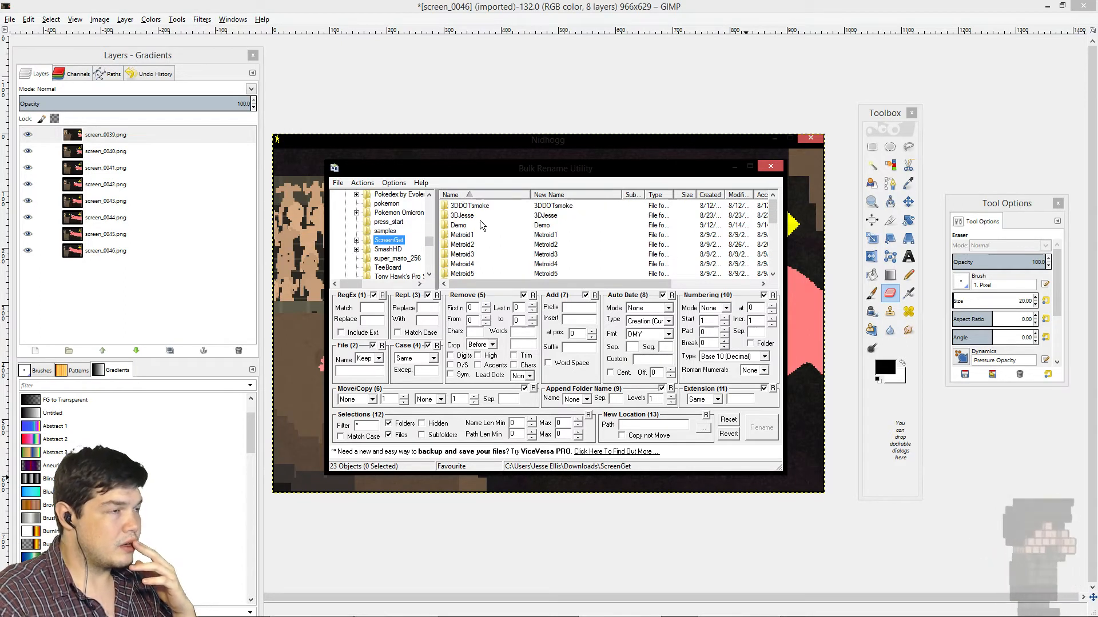
Step: Expand the ScreenGet folder and list the screenshots of its Demo subfolder for renaming
{"action": "scroll", "coordinate": [485, 226], "scroll_direction": "down", "scroll_amount": 1}
{"action": "left_click", "coordinate": [490, 251]}
{"action": "scroll", "coordinate": [490, 252], "scroll_direction": "down", "scroll_amount": 3}
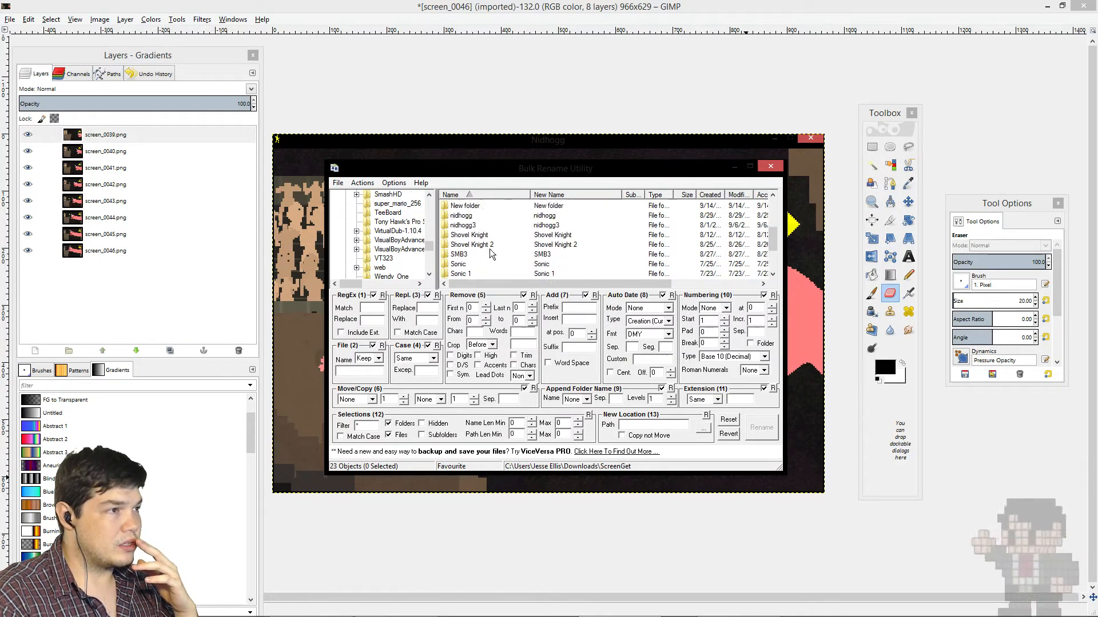
{"action": "scroll", "coordinate": [490, 252], "scroll_direction": "up", "scroll_amount": 3}
{"action": "left_click", "coordinate": [456, 225]}
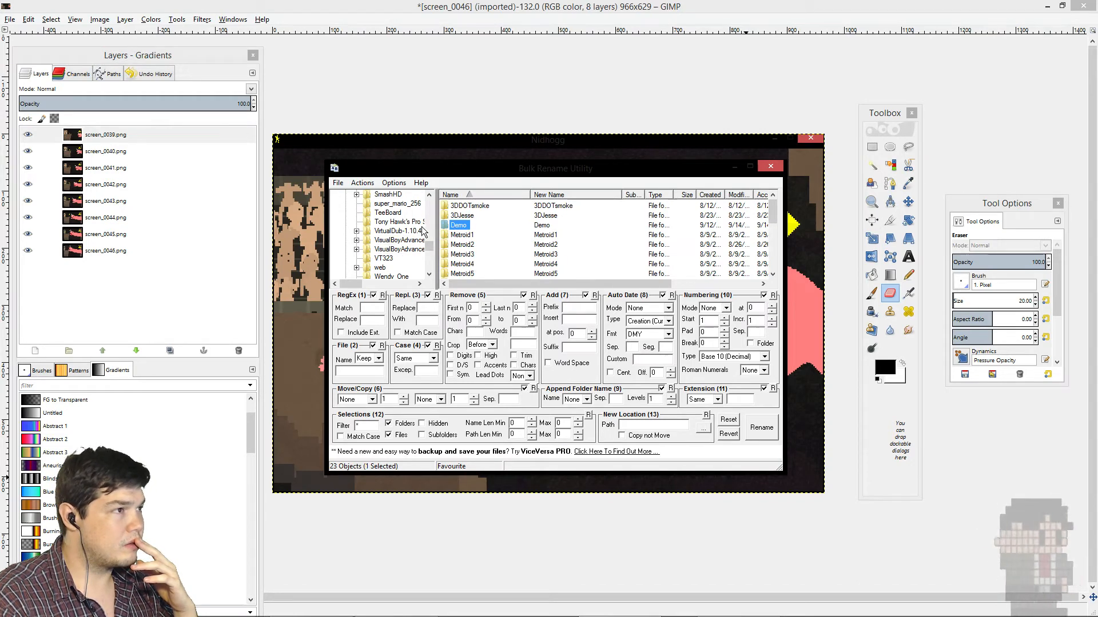
{"action": "left_click", "coordinate": [429, 195]}
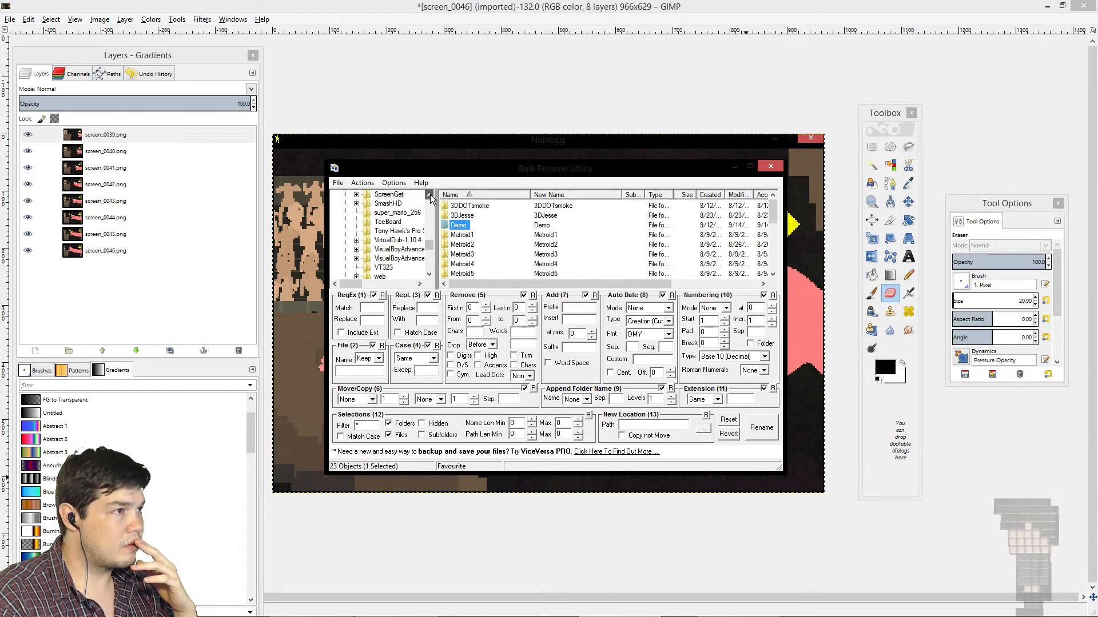
{"action": "left_click", "coordinate": [357, 195]}
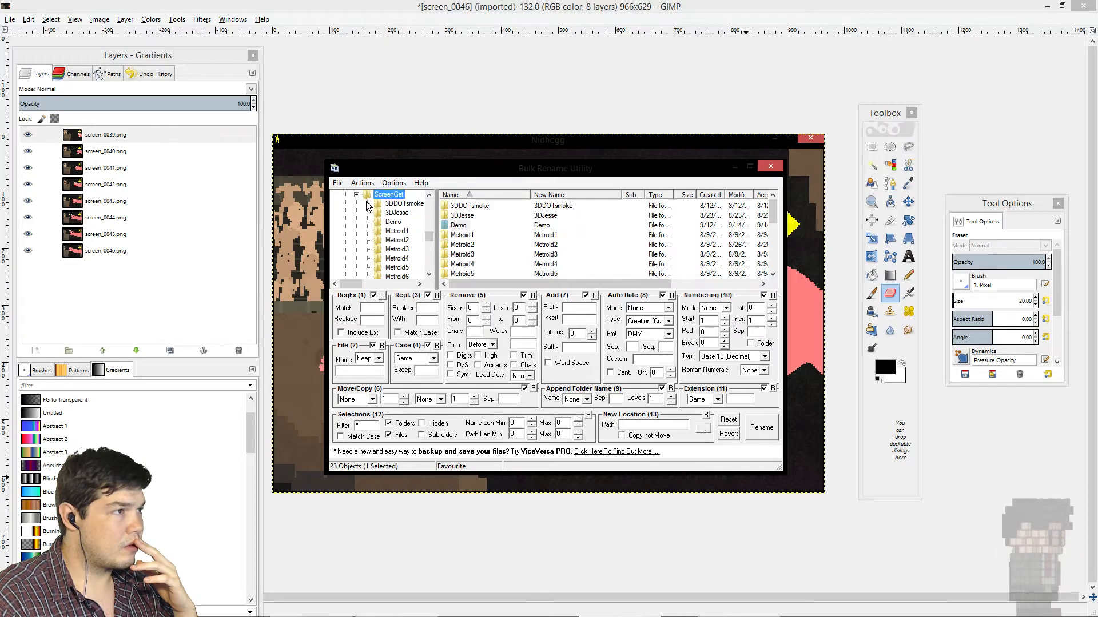
{"action": "left_click", "coordinate": [391, 223]}
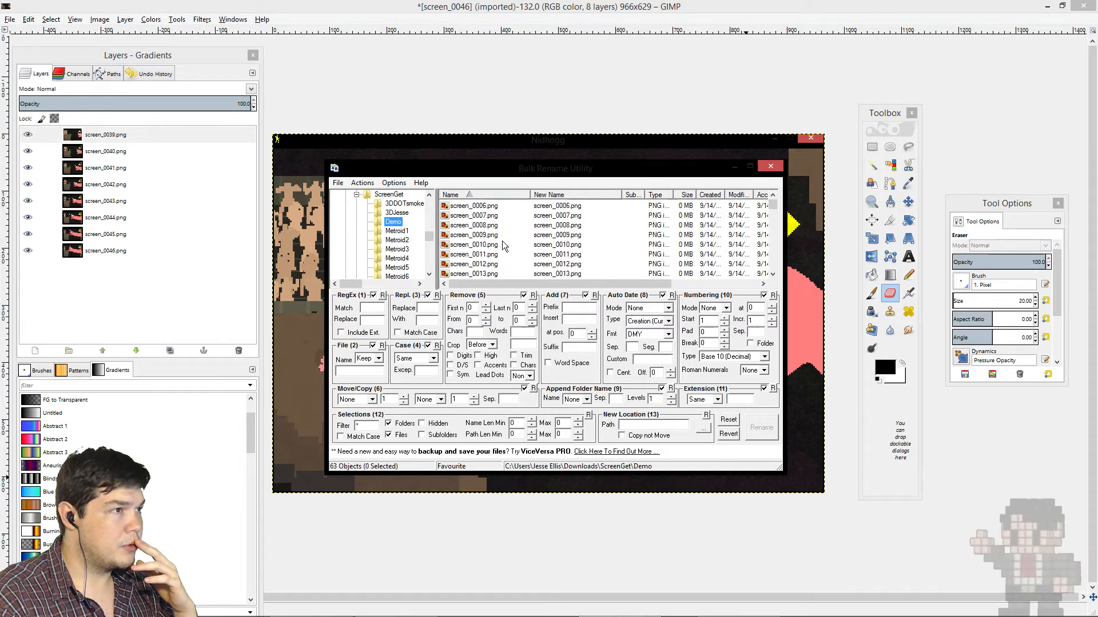
Step: Select all screenshots in the Demo folder, try prefix numbering and switch the numbering mode to Suffix
{"action": "left_click", "coordinate": [466, 208]}
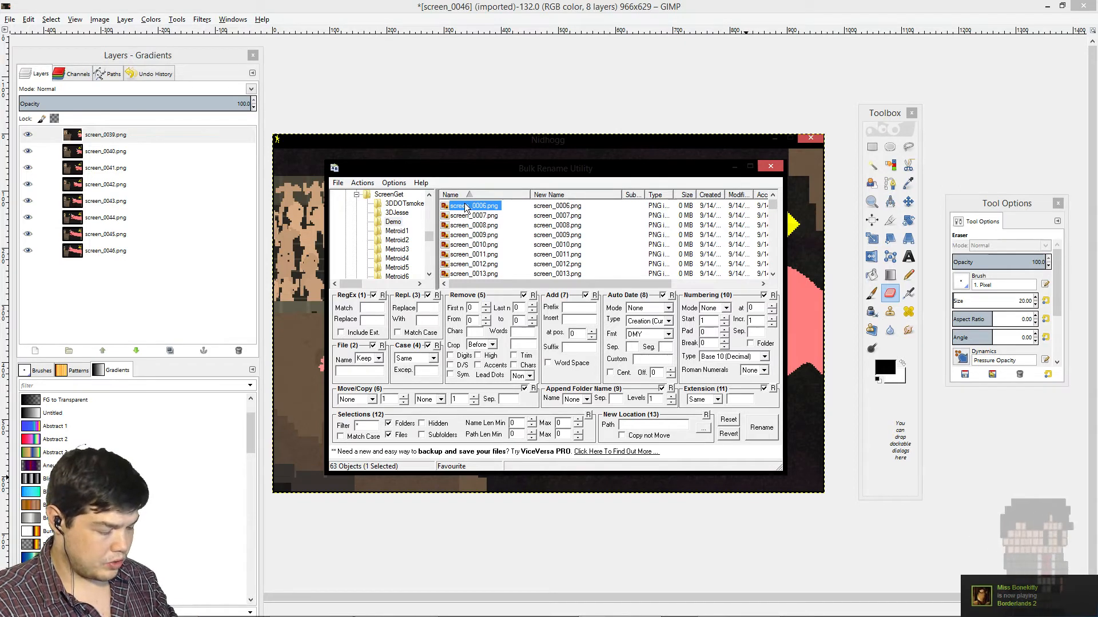
{"action": "key", "text": "ctrl+a"}
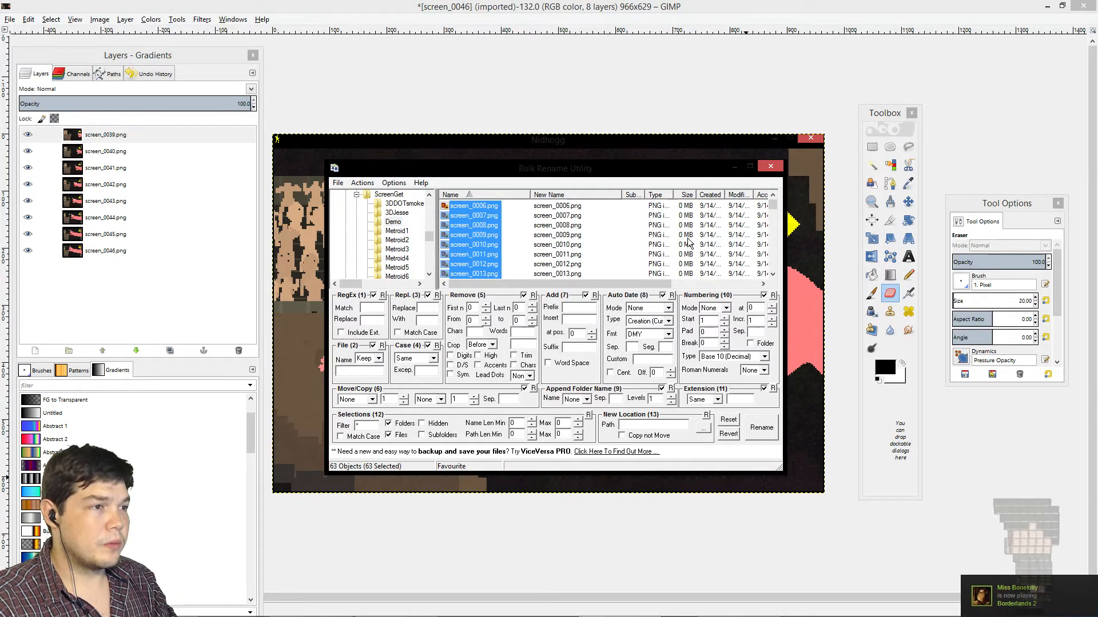
{"action": "left_click", "coordinate": [726, 309]}
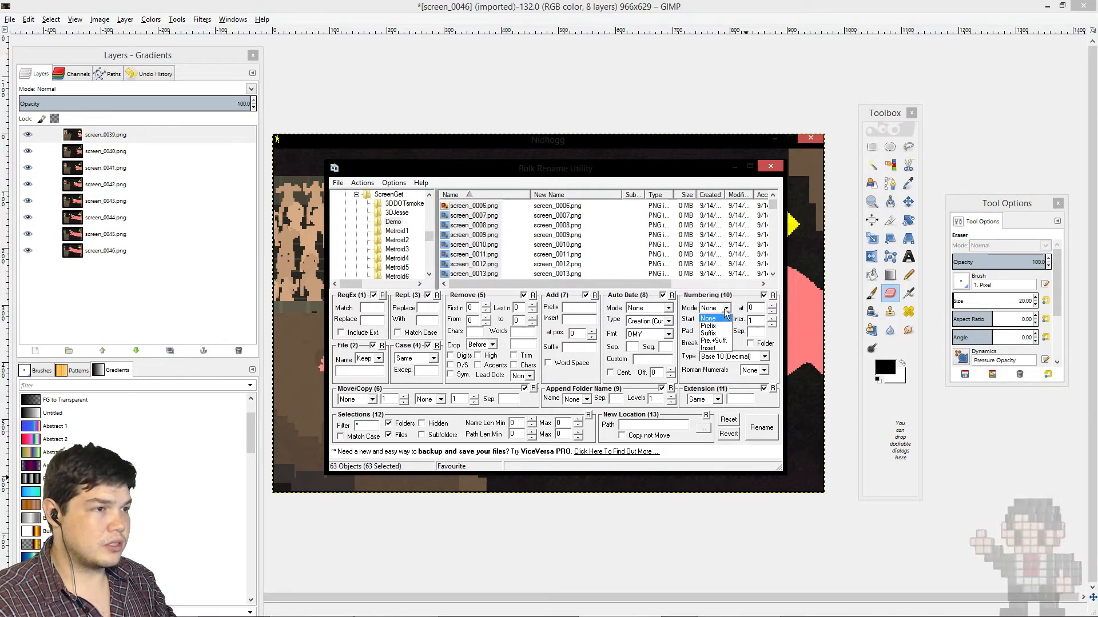
{"action": "left_click", "coordinate": [725, 312]}
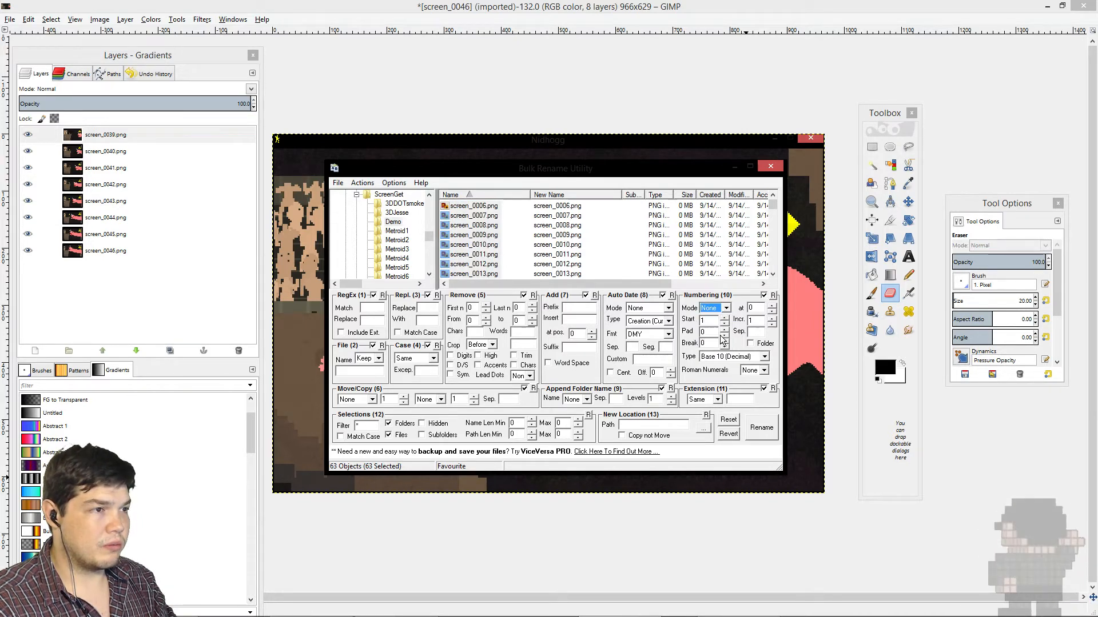
{"action": "left_click", "coordinate": [724, 309]}
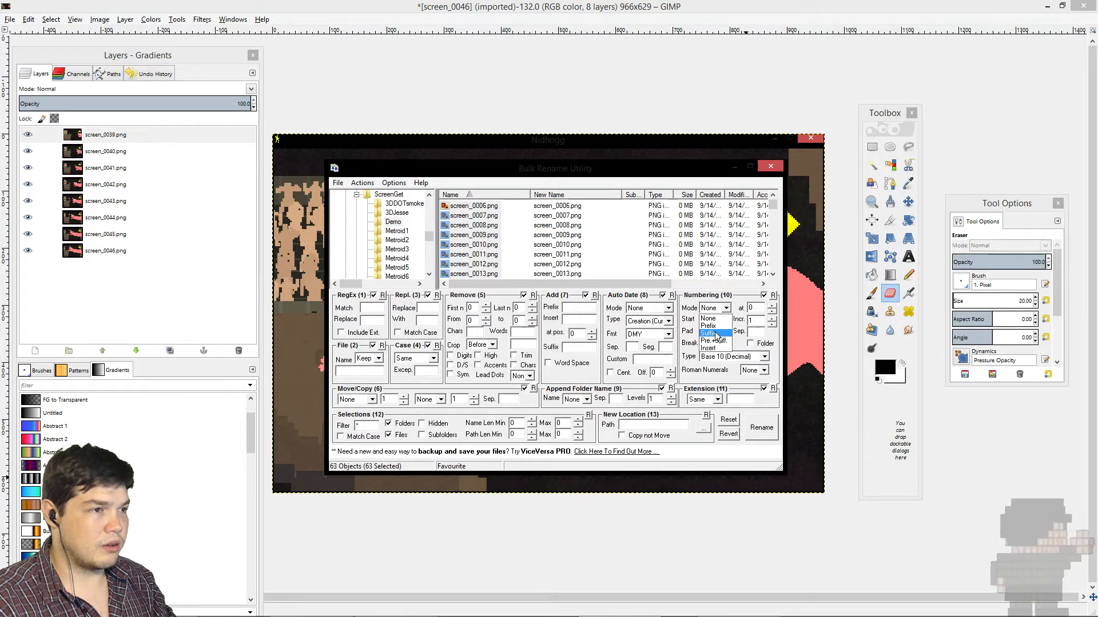
{"action": "left_click", "coordinate": [710, 325]}
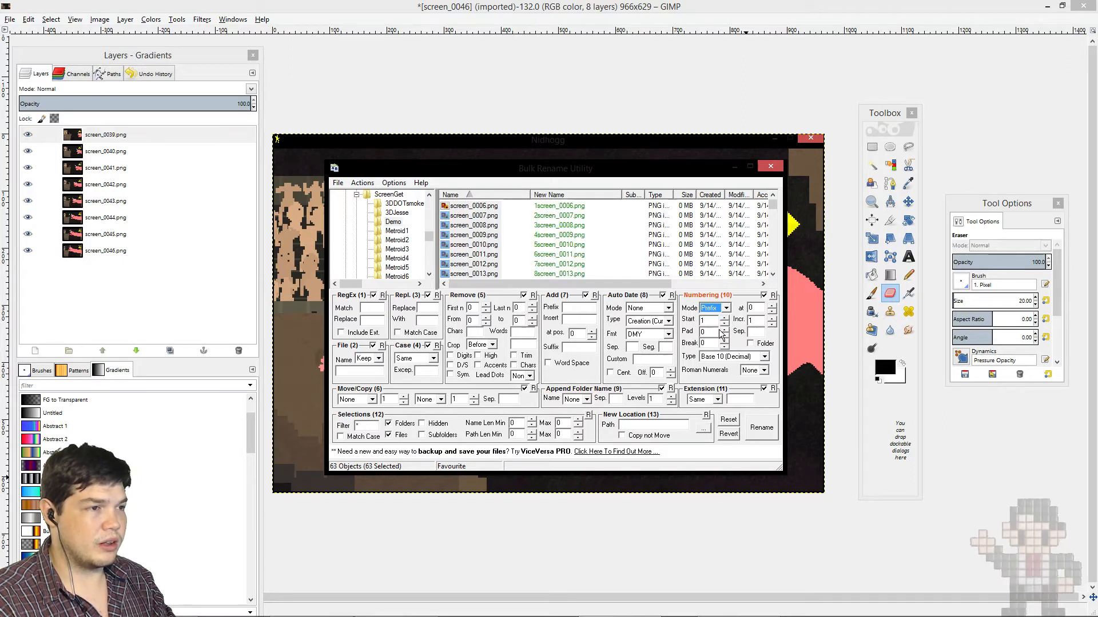
{"action": "left_click", "coordinate": [726, 308]}
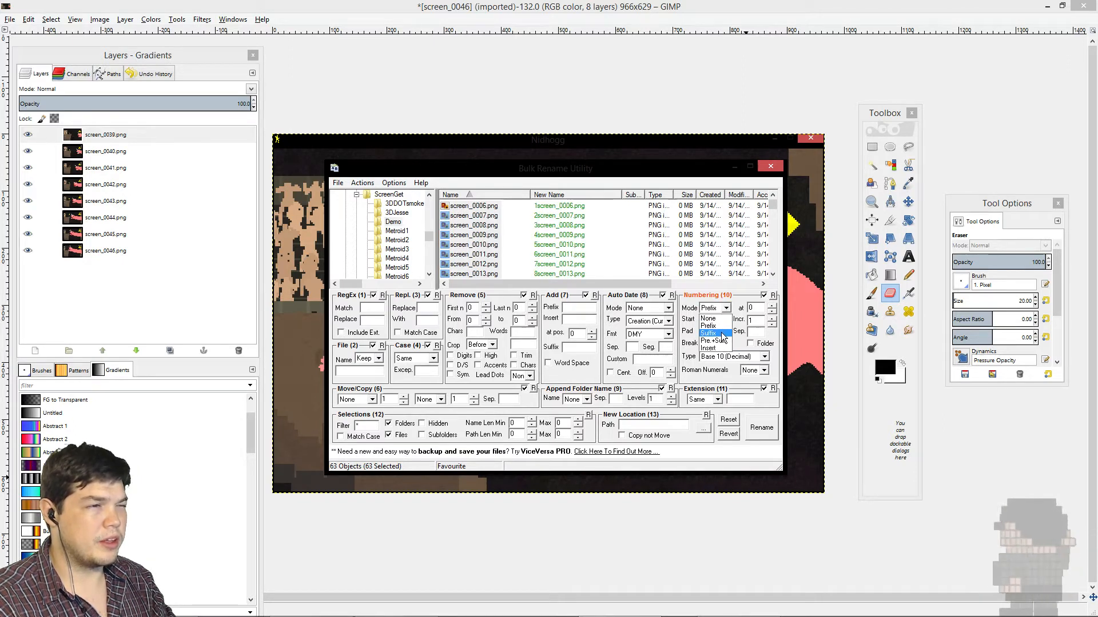
{"action": "left_click", "coordinate": [709, 333]}
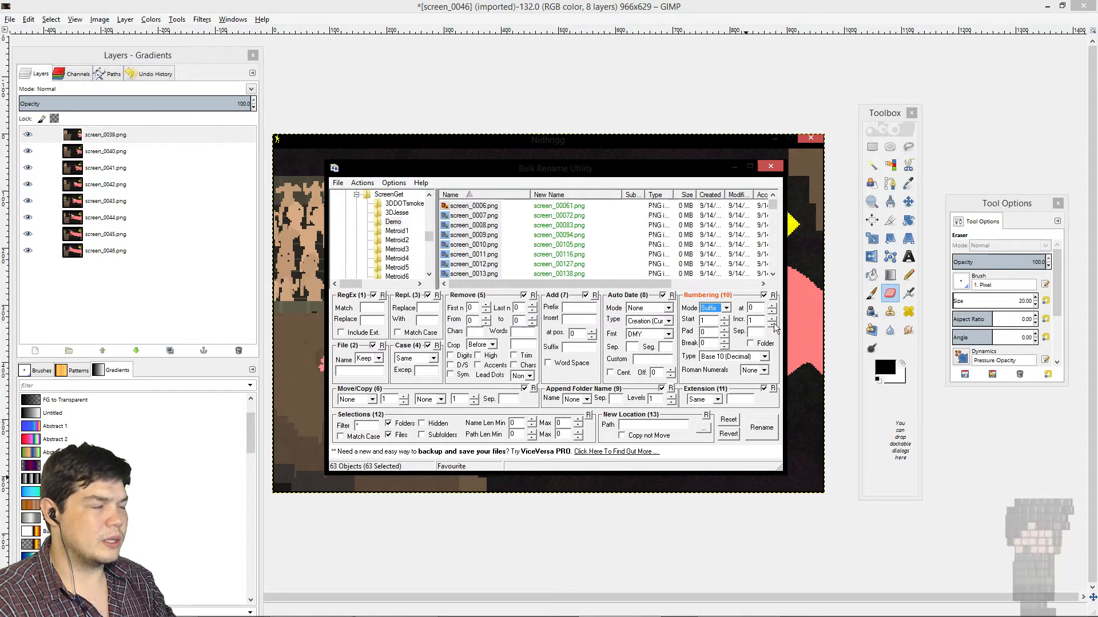
Step: Make the numbering count down by setting its start to 999 and its increment to -1
{"action": "left_click", "coordinate": [711, 321]}
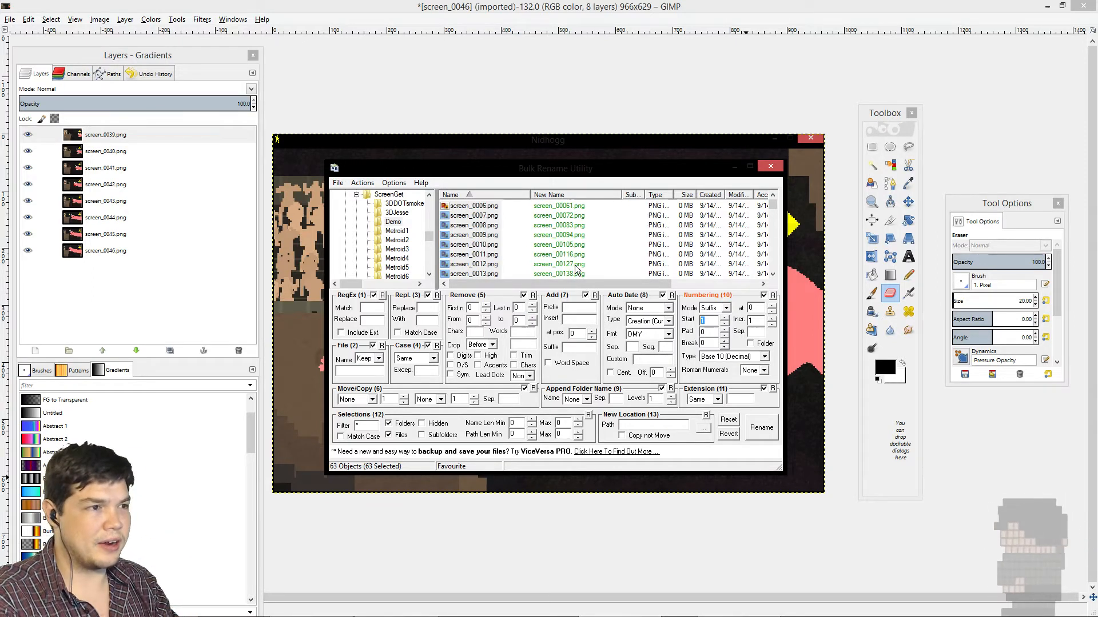
{"action": "type", "text": "999"}
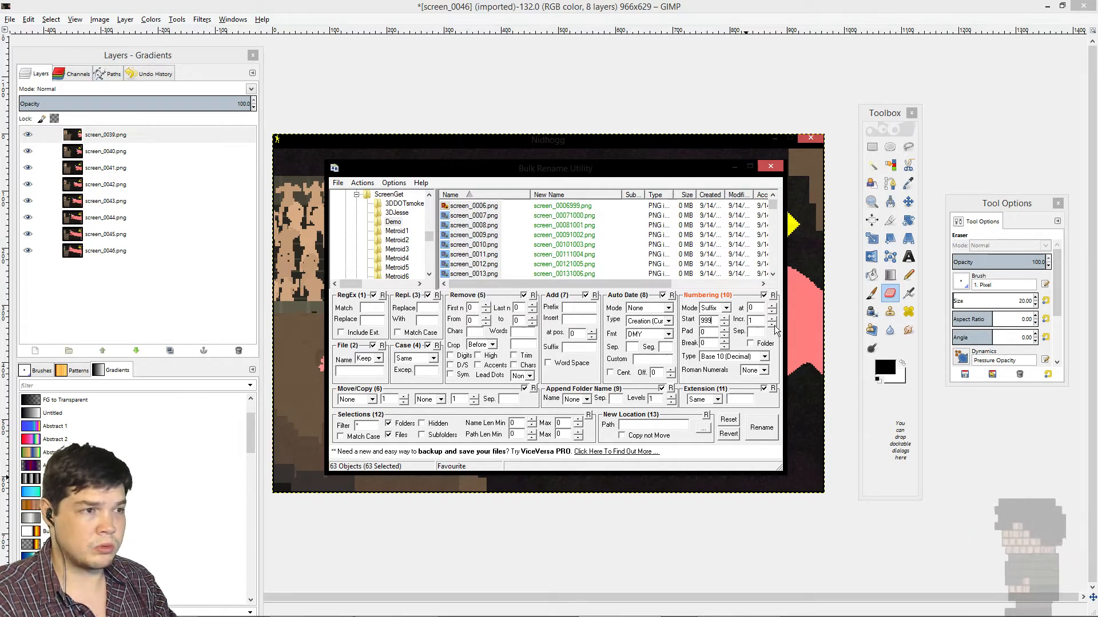
{"action": "left_click", "coordinate": [771, 327]}
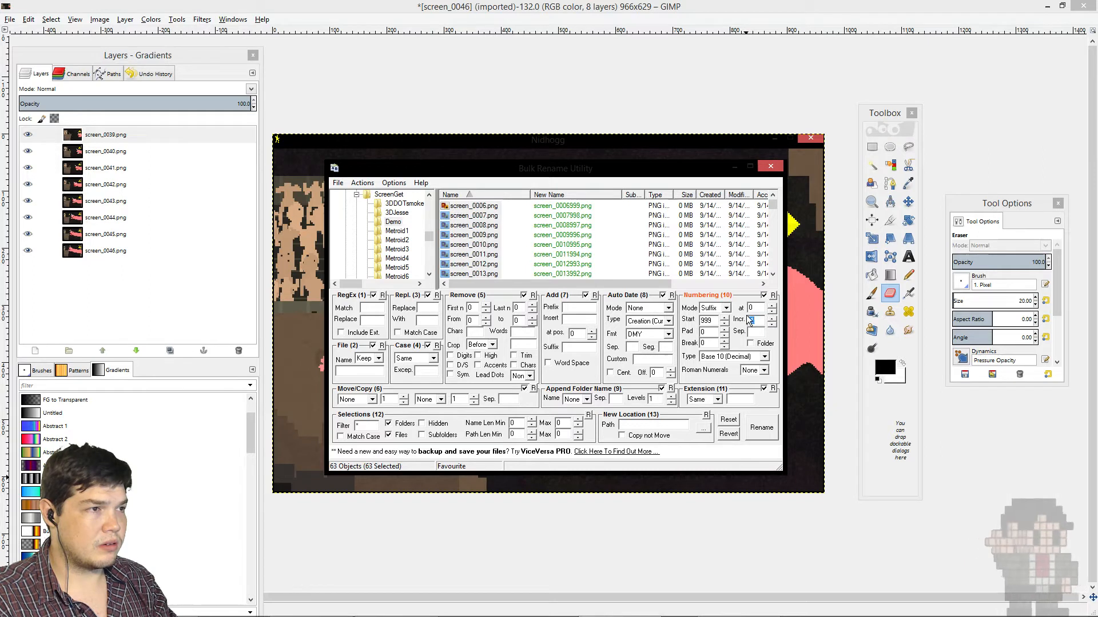
Step: Change the numbering mode to Insert and place the number at character position 11
{"action": "left_click", "coordinate": [772, 307]}
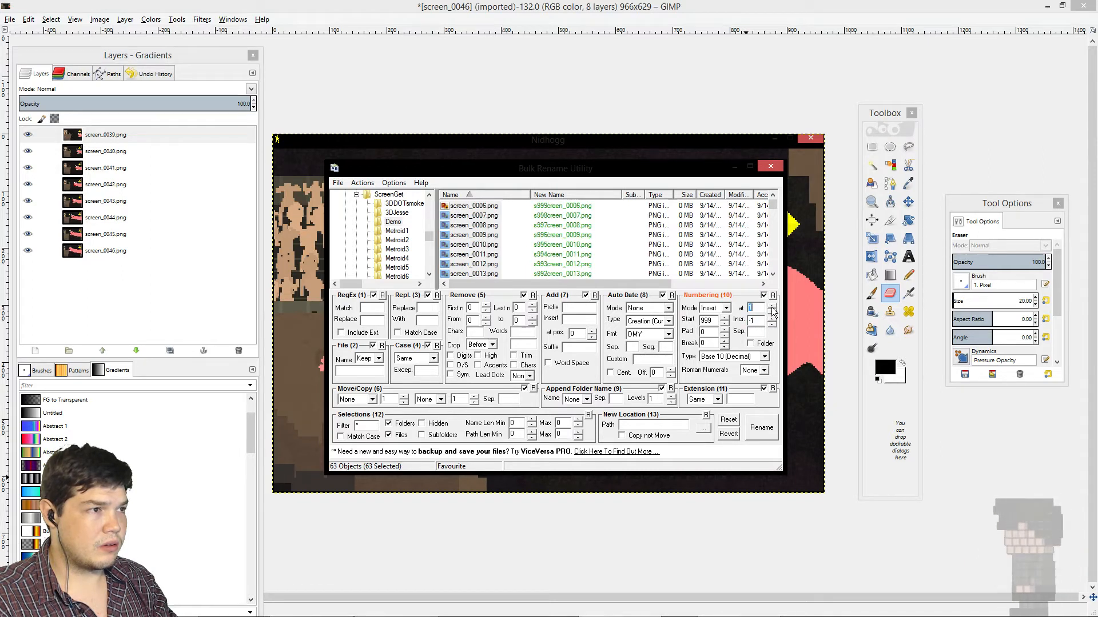
{"action": "left_click", "coordinate": [772, 307]}
{"action": "left_click", "coordinate": [772, 307]}
{"action": "left_click", "coordinate": [772, 307]}
{"action": "left_click", "coordinate": [772, 307]}
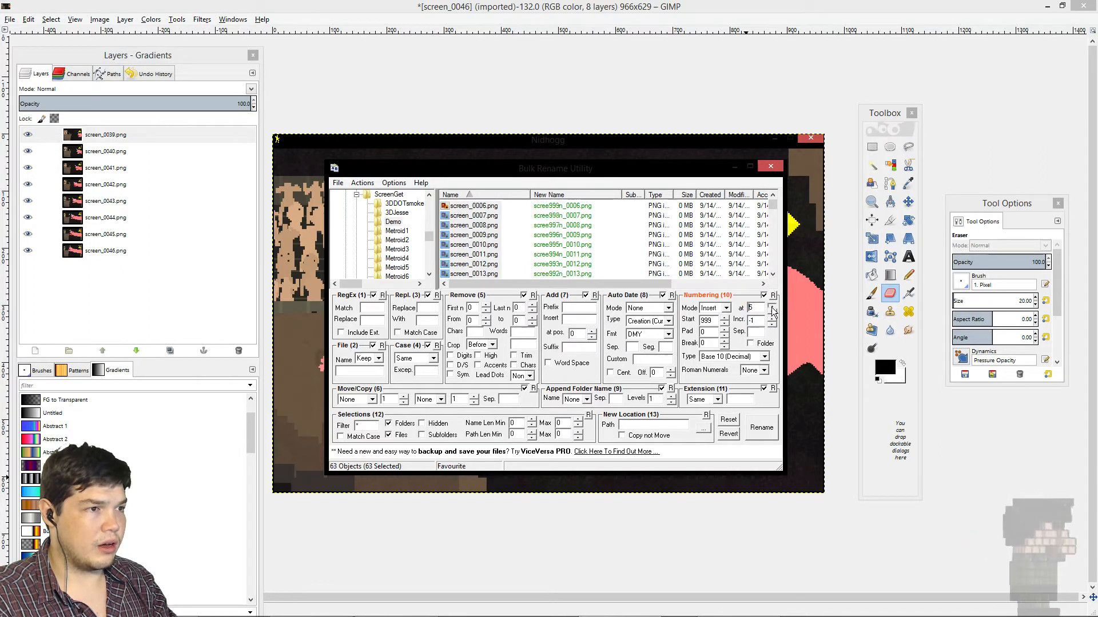
{"action": "left_click", "coordinate": [772, 307]}
{"action": "left_click", "coordinate": [772, 307]}
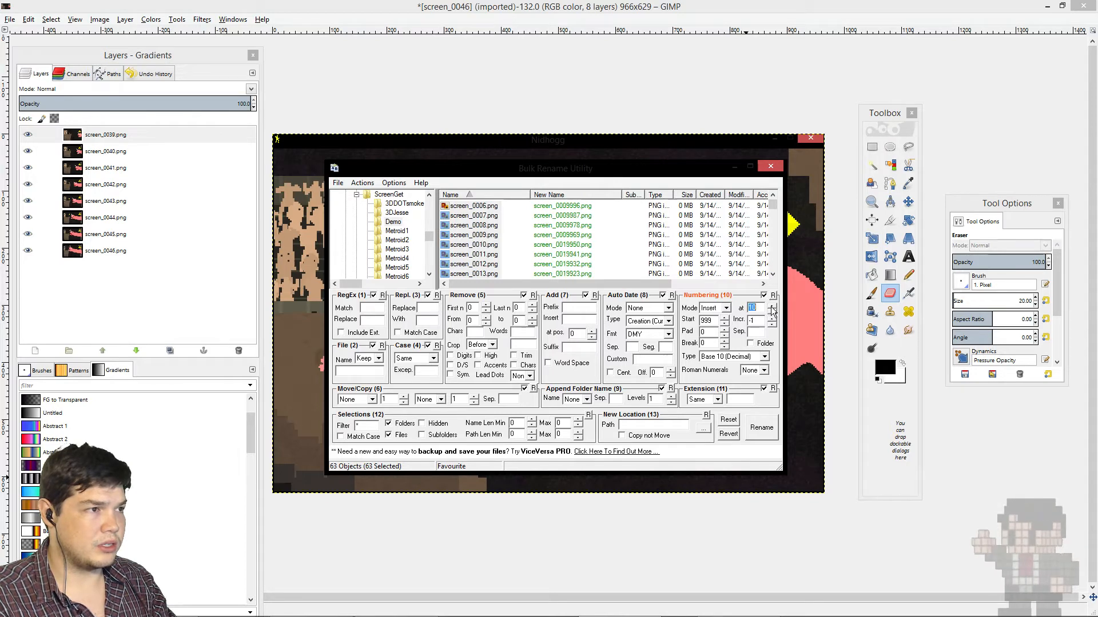
{"action": "left_click", "coordinate": [772, 307]}
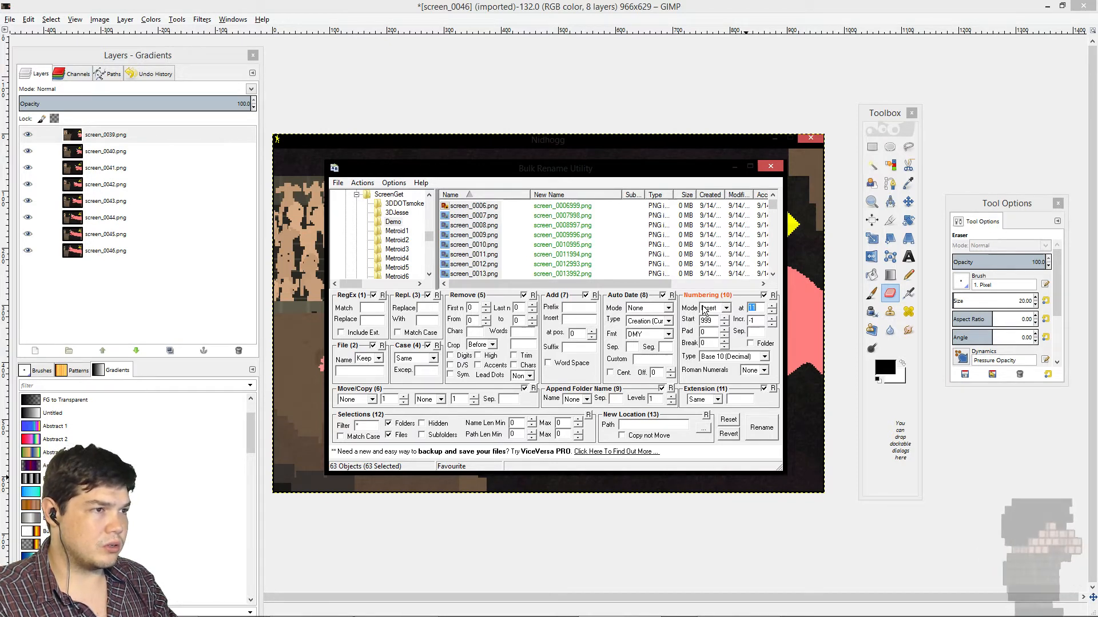
Step: Remove characters 8 to 12 from the file names and look over the previewed new names
{"action": "left_click", "coordinate": [486, 319]}
{"action": "left_click", "coordinate": [485, 319]}
{"action": "left_click", "coordinate": [485, 319]}
{"action": "left_click", "coordinate": [486, 319]}
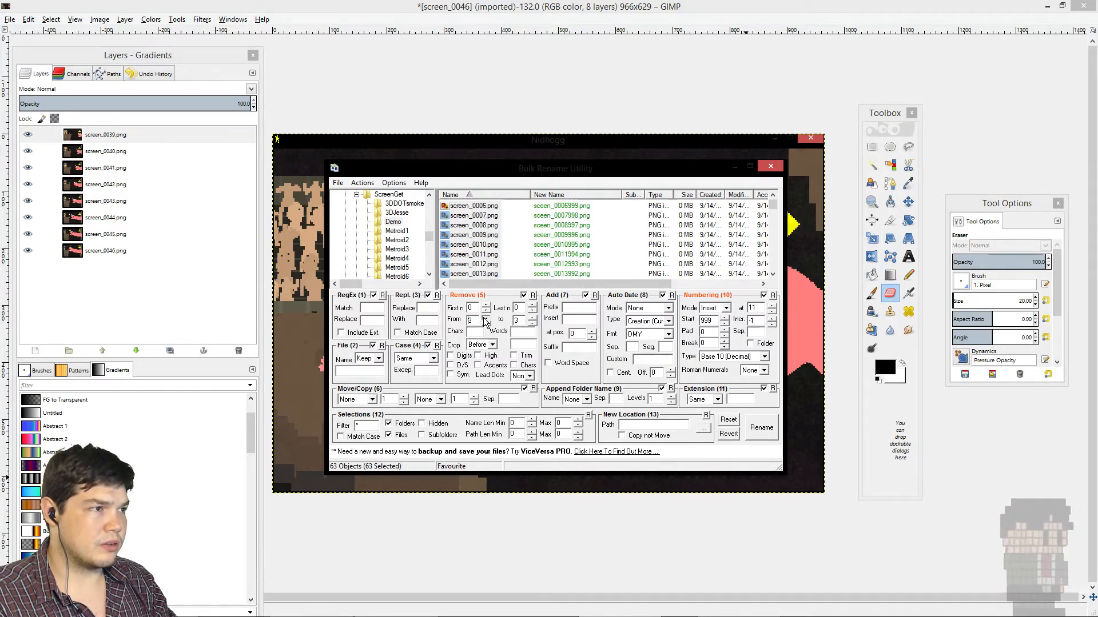
{"action": "left_click", "coordinate": [486, 319]}
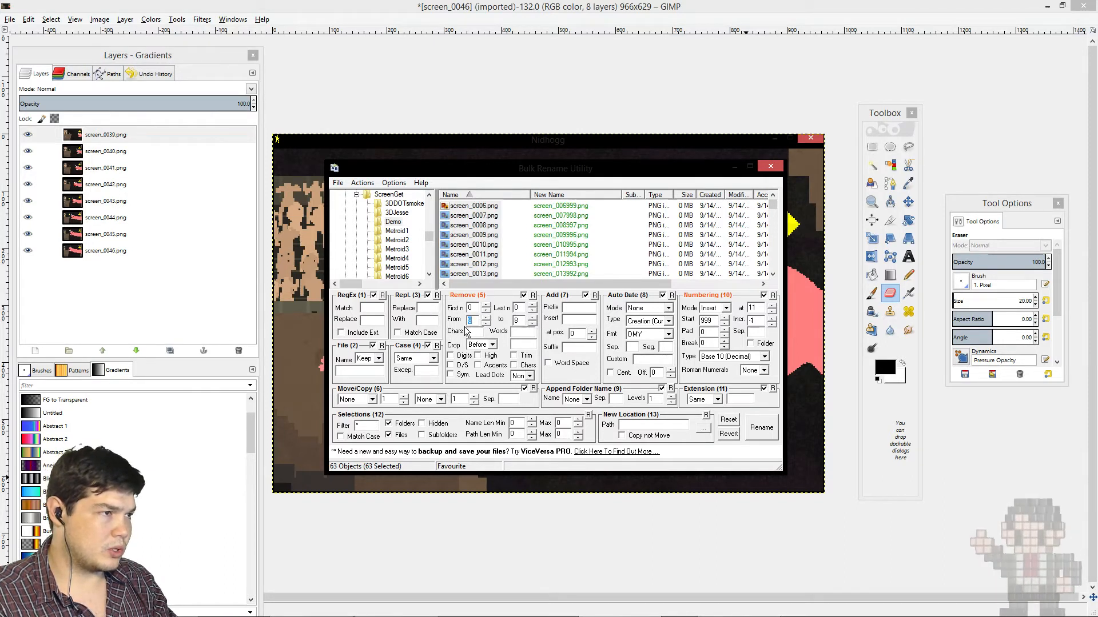
{"action": "left_click", "coordinate": [536, 318]}
{"action": "left_click", "coordinate": [535, 317]}
{"action": "left_click", "coordinate": [536, 317]}
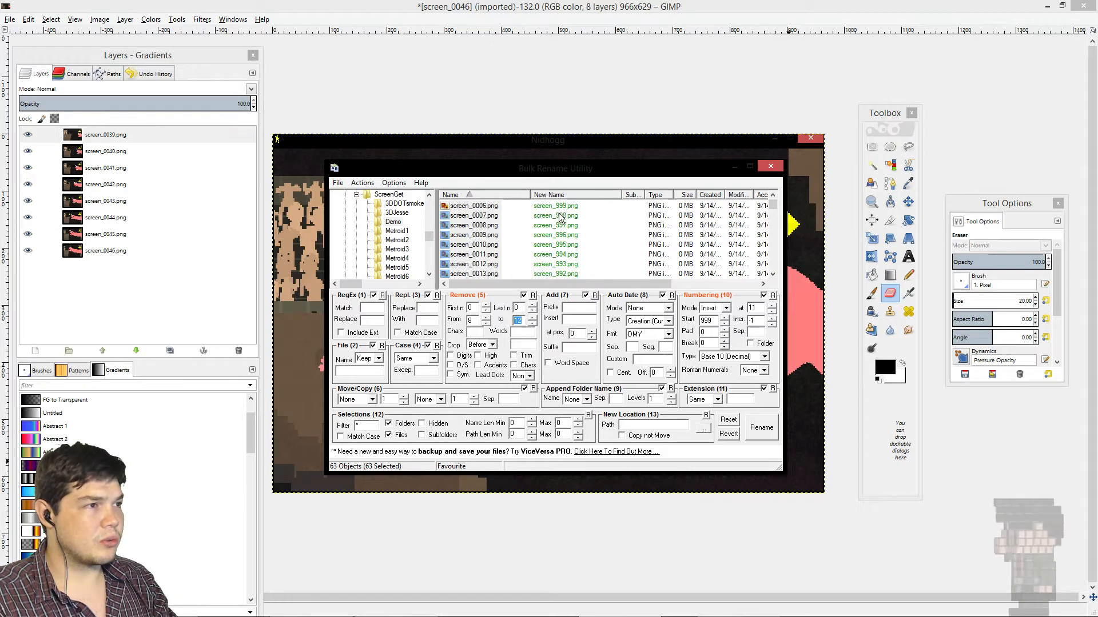
{"action": "scroll", "coordinate": [563, 214], "scroll_direction": "down", "scroll_amount": 1}
{"action": "scroll", "coordinate": [564, 215], "scroll_direction": "up", "scroll_amount": 2}
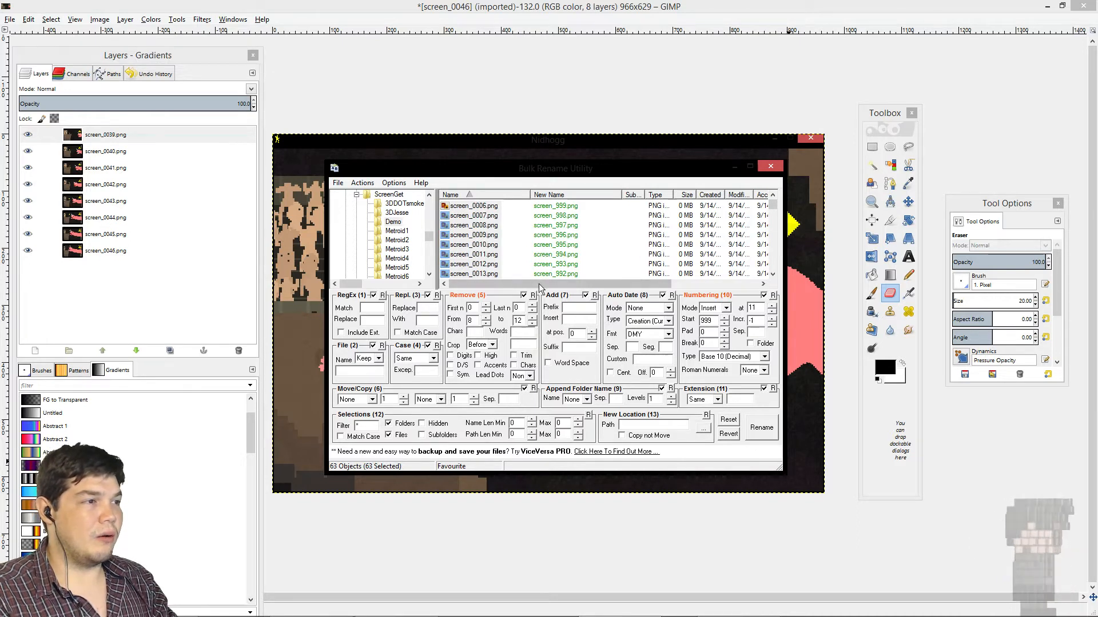
Step: Apply the renaming to all selected Demo screenshots, accept the warning, and close Bulk Rename Utility
{"action": "mouse_move", "coordinate": [772, 212]}
{"action": "left_mouse_down"}
{"action": "mouse_move", "coordinate": [765, 273]}
{"action": "mouse_move", "coordinate": [762, 197]}
{"action": "left_mouse_up"}
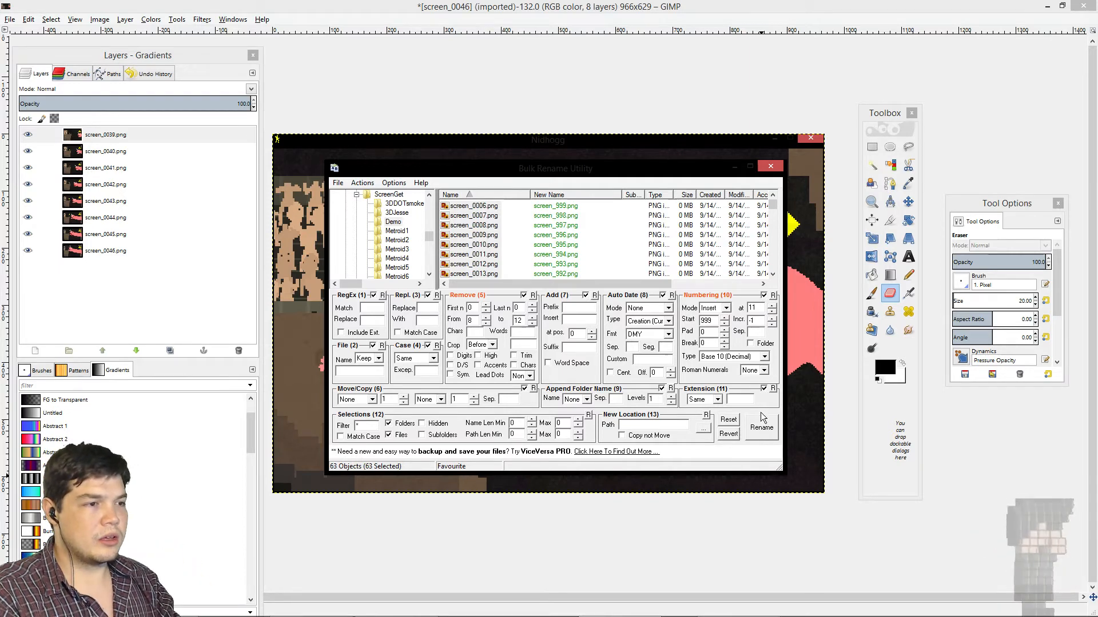
{"action": "left_click", "coordinate": [761, 429]}
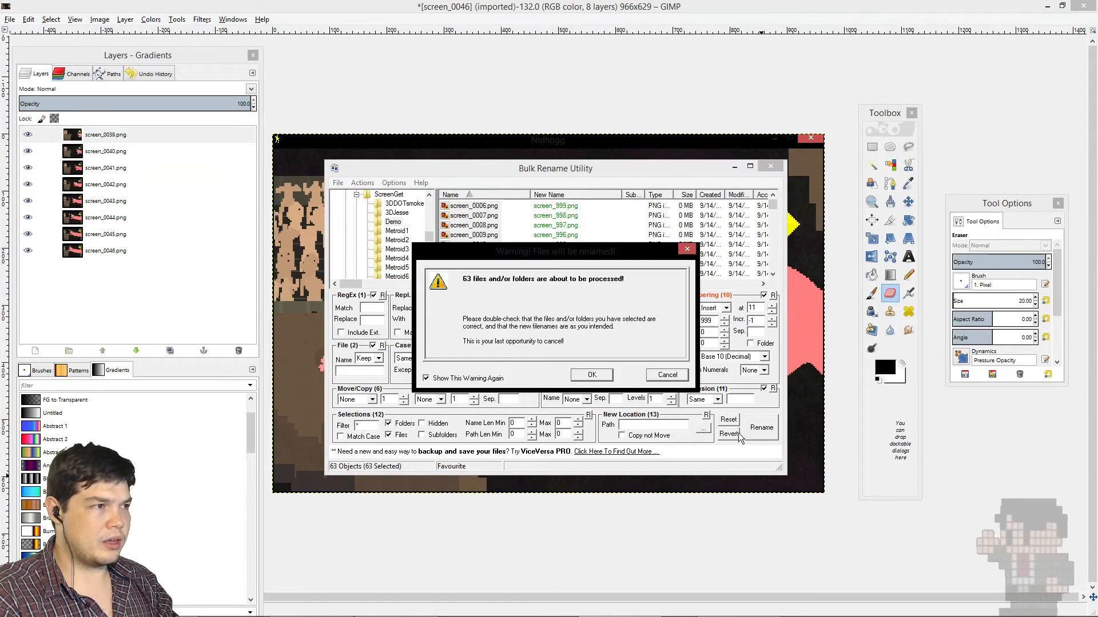
{"action": "left_click", "coordinate": [591, 375]}
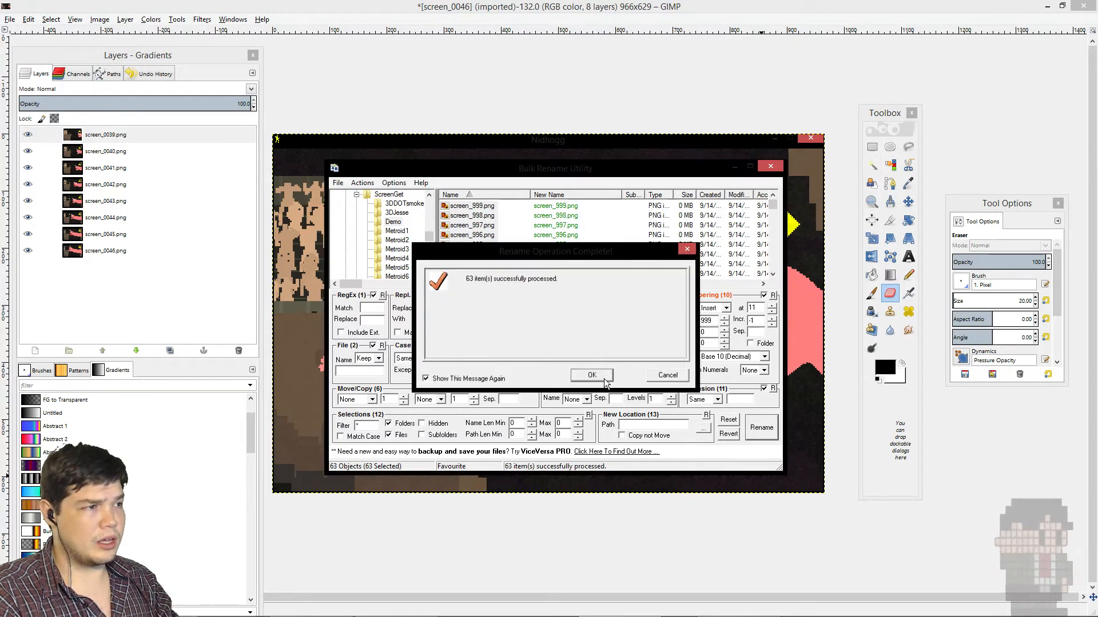
{"action": "left_click", "coordinate": [605, 380]}
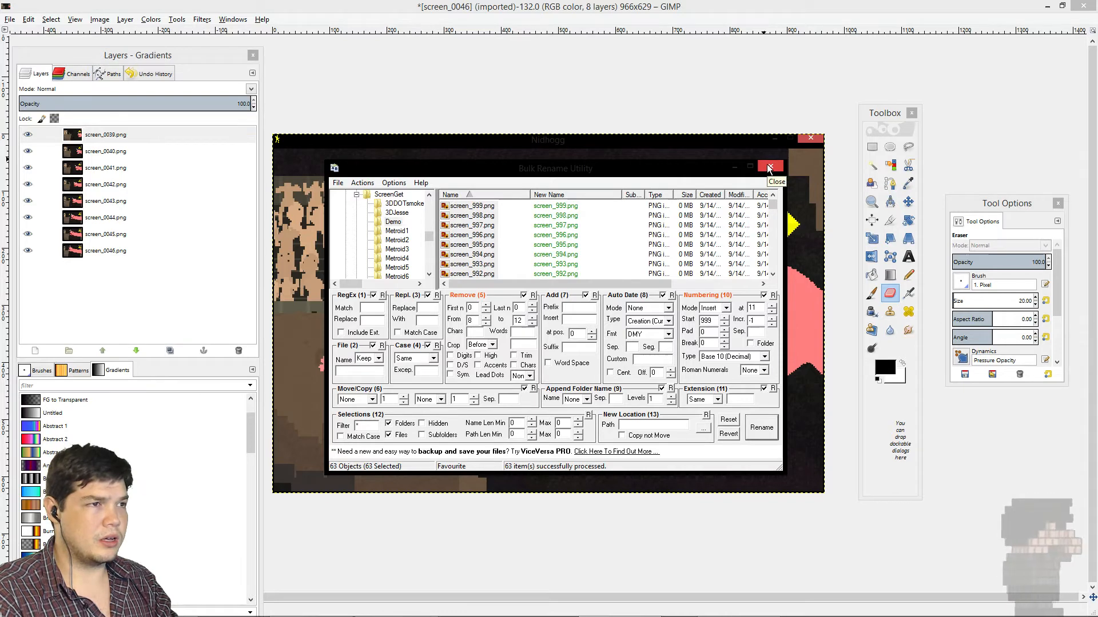
{"action": "left_click", "coordinate": [770, 167]}
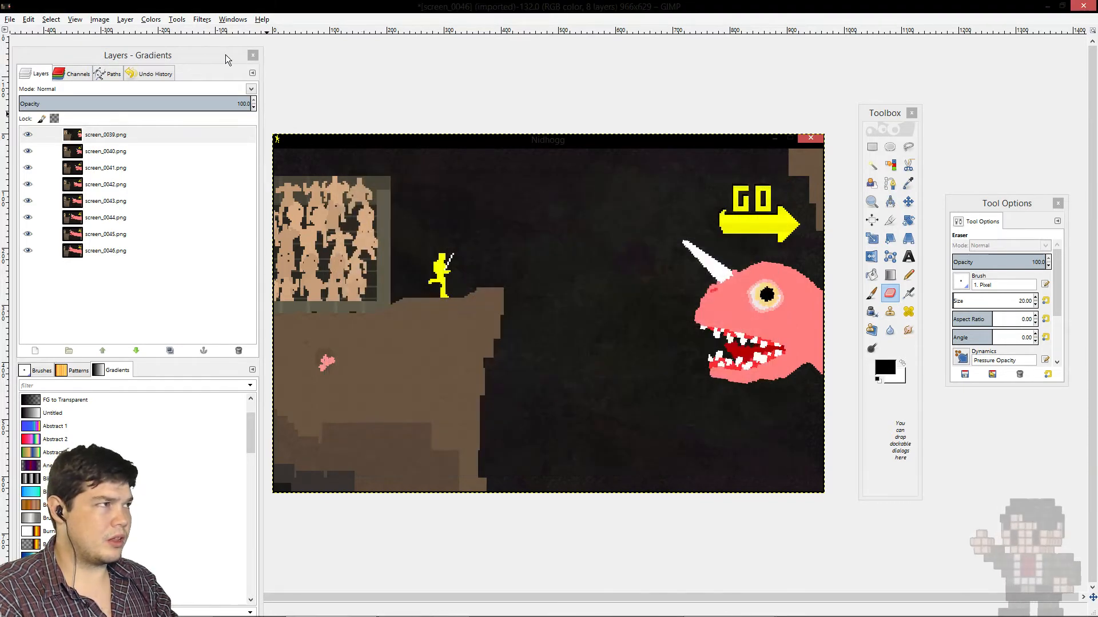
Step: Close the layered screen_0046 image, discarding its changes, and move the empty GIMP window clear of the Layers dialog
{"action": "left_click", "coordinate": [1082, 6]}
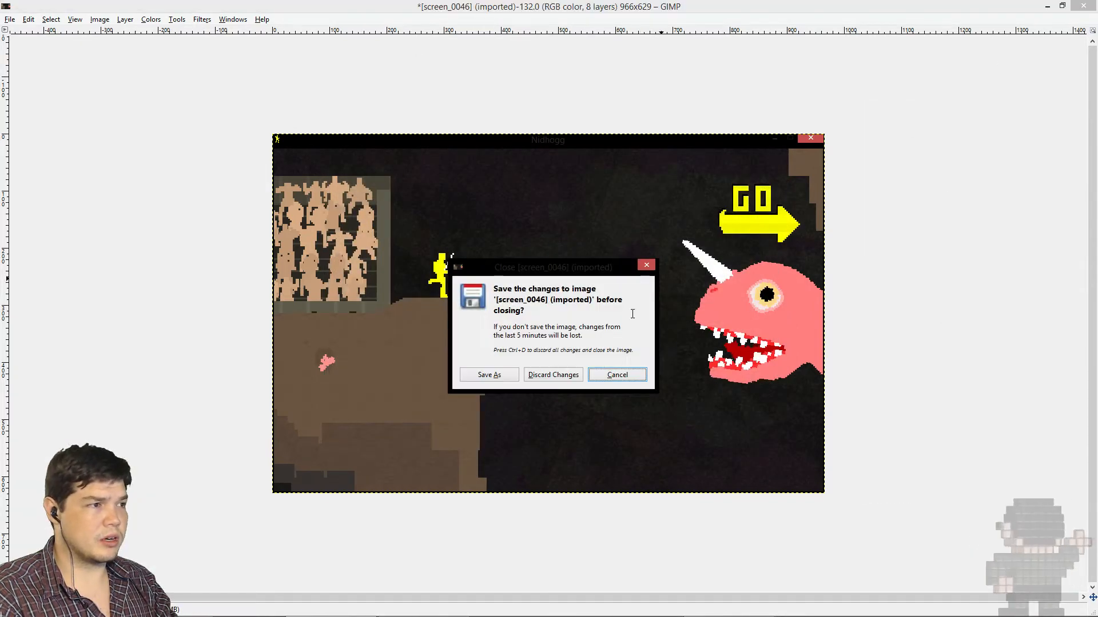
{"action": "left_click", "coordinate": [545, 375]}
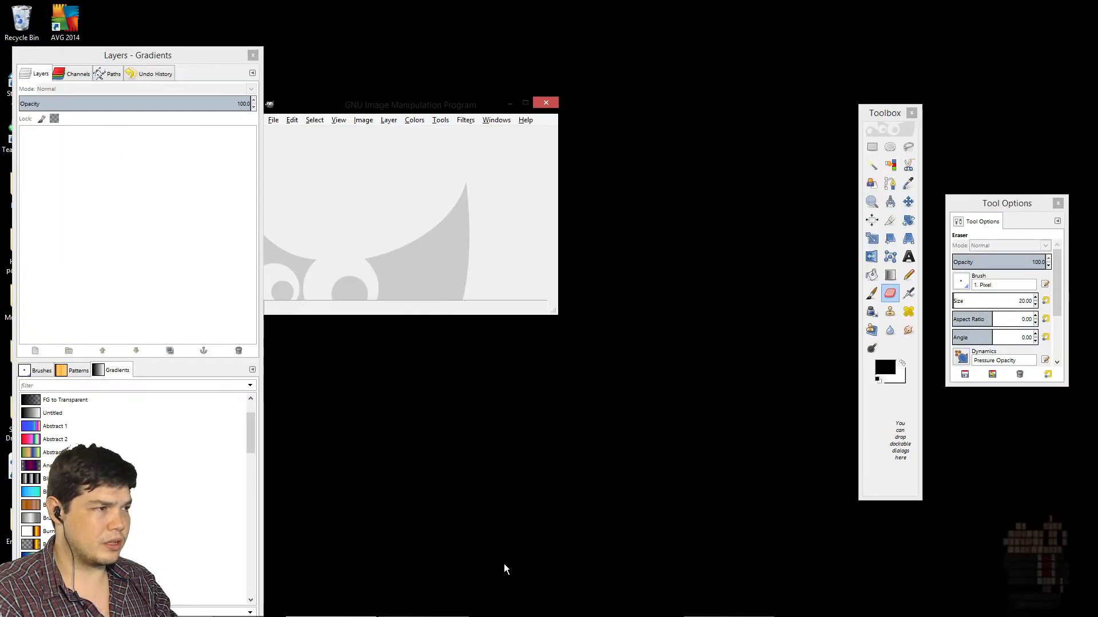
{"action": "left_click_drag", "start_coordinate": [376, 101], "coordinate": [464, 101]}
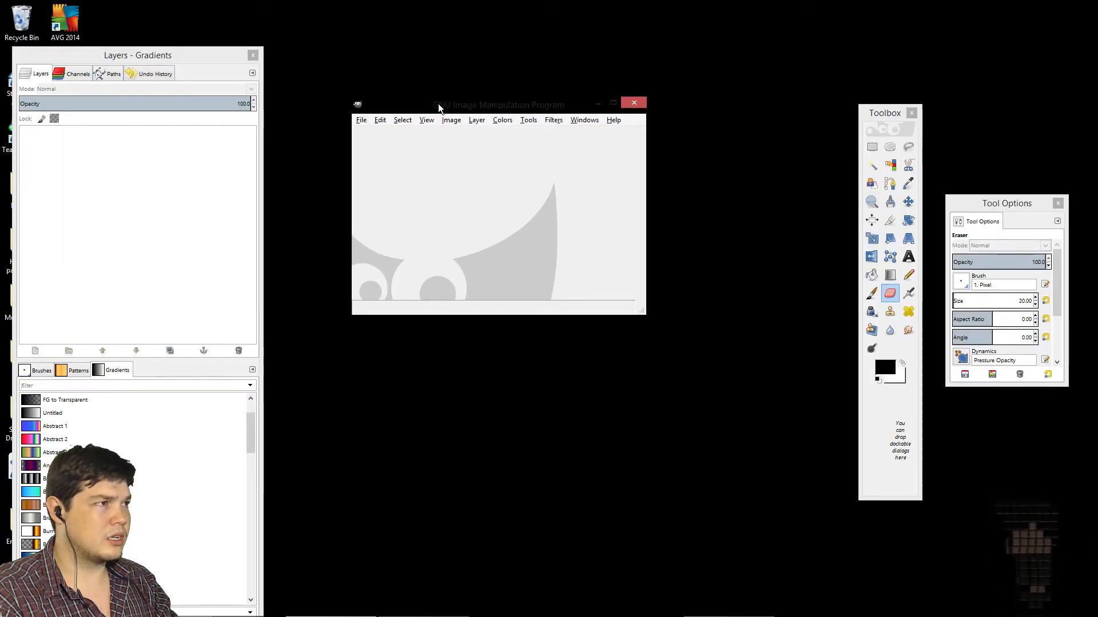
Step: Bring up the Open Image dialog on the Demo folder and spot-check previews of renamed frames such as screen_951, screen_999 and screen_938
{"action": "left_click", "coordinate": [359, 119]}
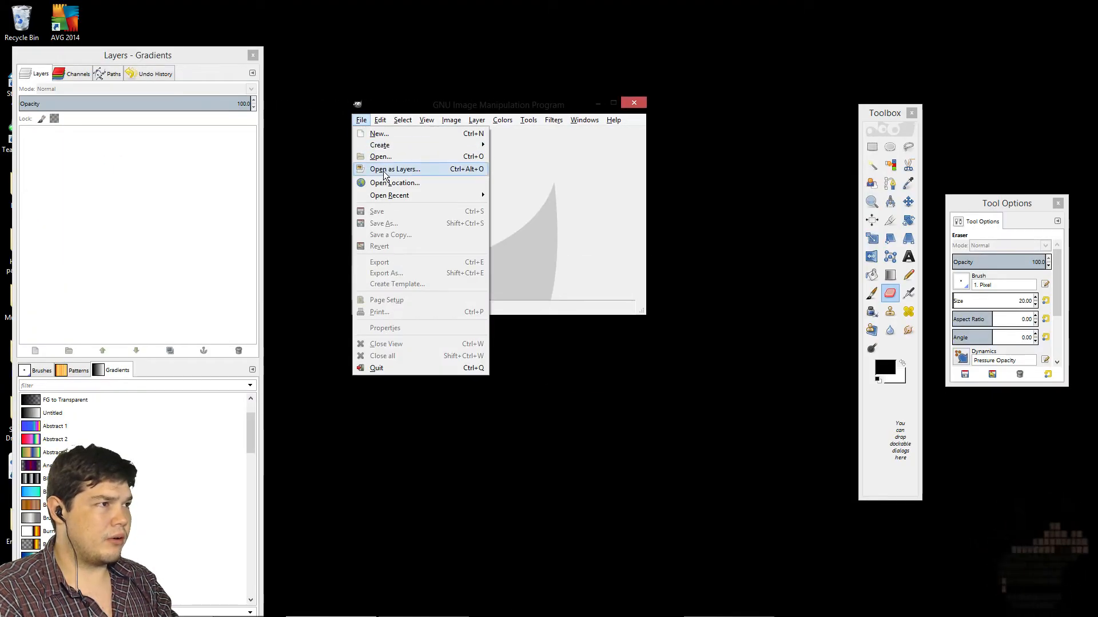
{"action": "left_click", "coordinate": [381, 157]}
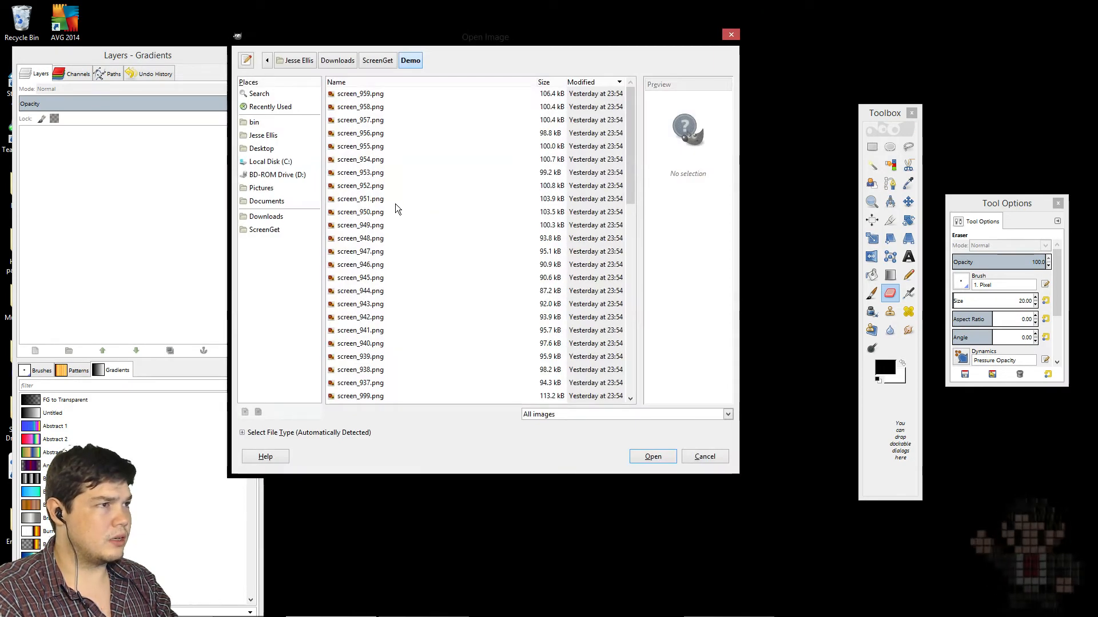
{"action": "left_click", "coordinate": [395, 201]}
{"action": "scroll", "coordinate": [395, 203], "scroll_direction": "down", "scroll_amount": 2}
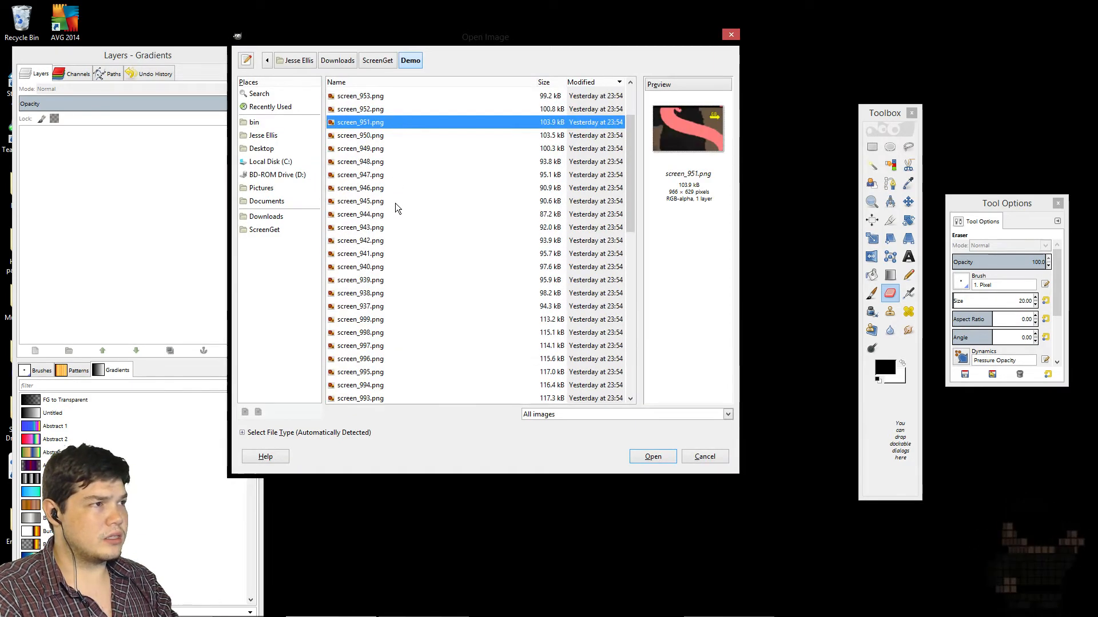
{"action": "left_click", "coordinate": [392, 172]}
{"action": "scroll", "coordinate": [403, 234], "scroll_direction": "down", "scroll_amount": 3}
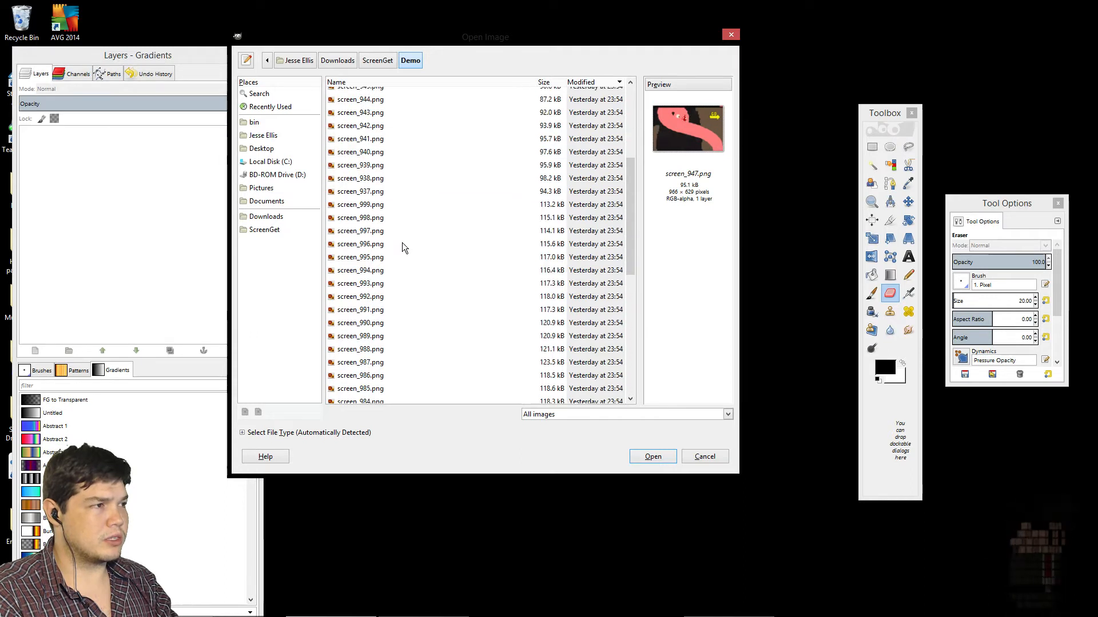
{"action": "left_click", "coordinate": [400, 239]}
{"action": "left_click", "coordinate": [403, 205]}
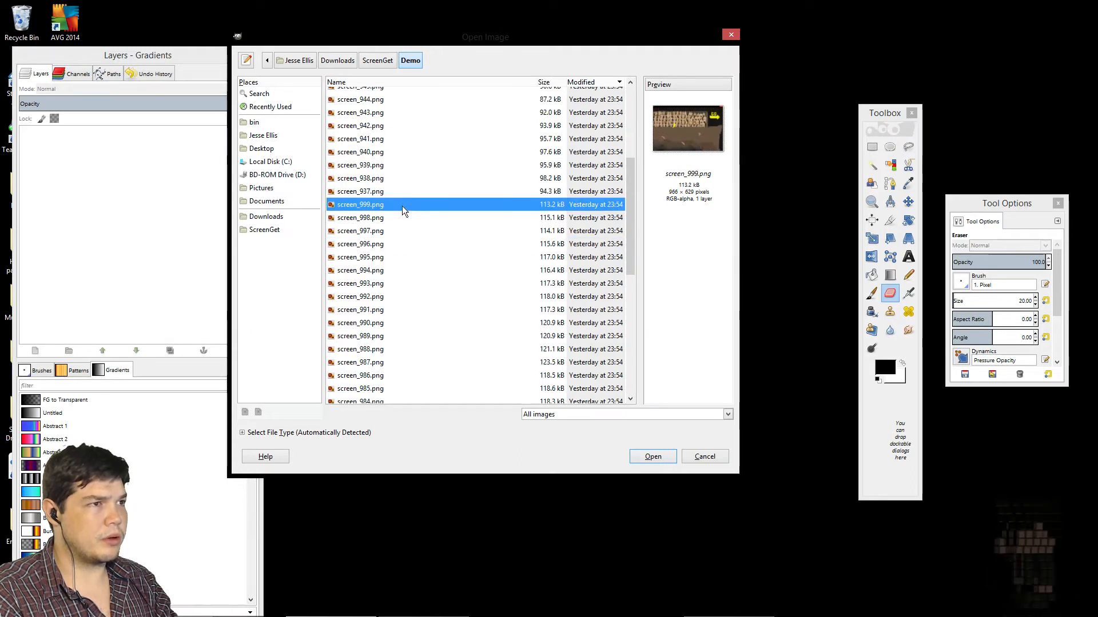
{"action": "left_click", "coordinate": [395, 179]}
{"action": "scroll", "coordinate": [397, 189], "scroll_direction": "up", "scroll_amount": 2}
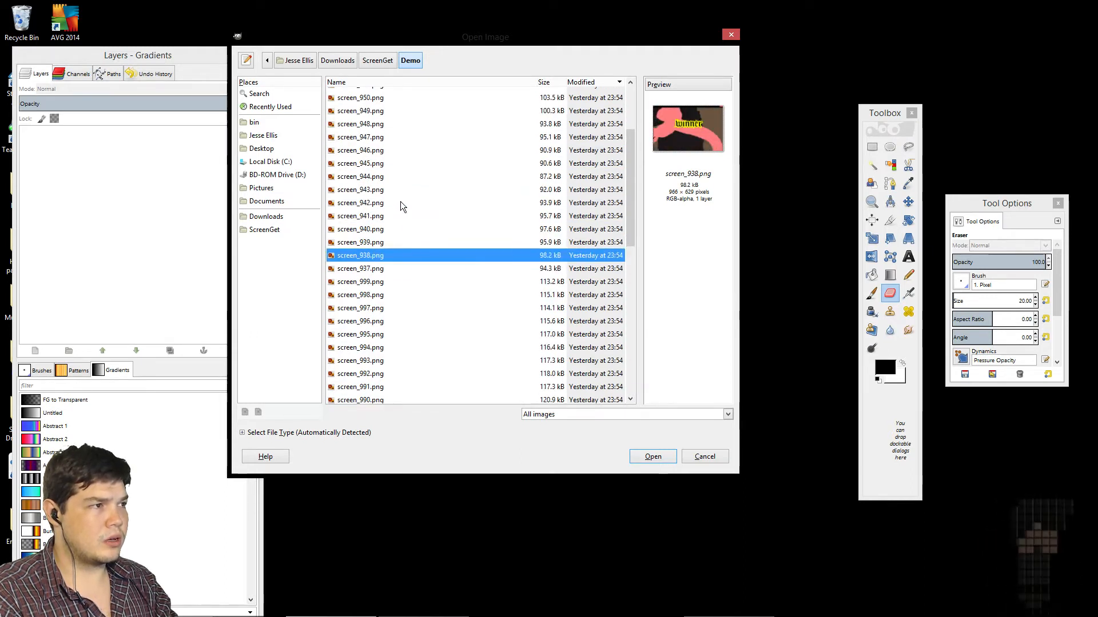
{"action": "left_click", "coordinate": [391, 268]}
{"action": "left_click", "coordinate": [393, 246]}
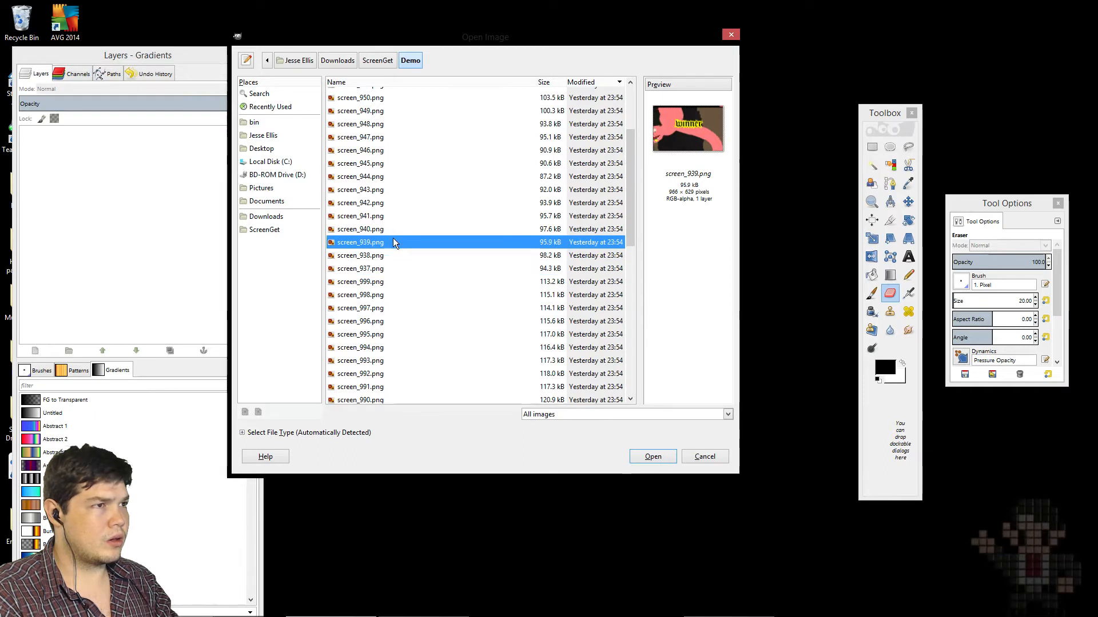
{"action": "left_click", "coordinate": [393, 235]}
Step: Step through the frame previews from screen_940 up to screen_959 to check their playback order
{"action": "key", "text": "Up"}
{"action": "key", "text": "Up"}
{"action": "key", "text": "Up"}
{"action": "key", "text": "Up"}
{"action": "key", "text": "Up"}
{"action": "key", "text": "Up"}
{"action": "key", "text": "Up"}
{"action": "key", "text": "Up"}
{"action": "key", "text": "Up"}
{"action": "key", "text": "Up"}
{"action": "key", "text": "Up"}
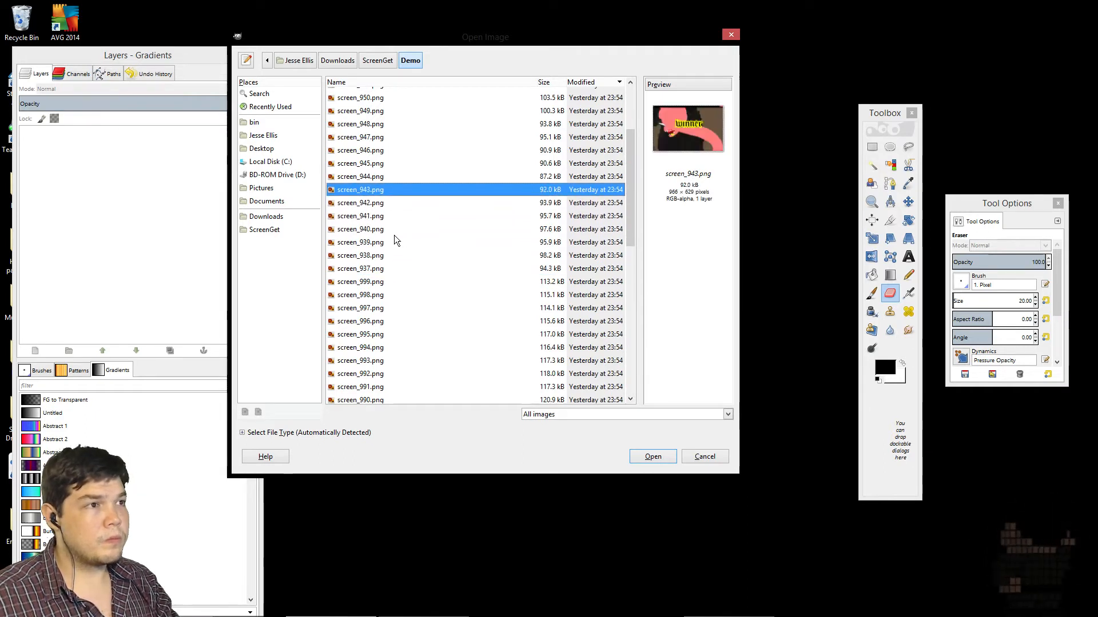
{"action": "key", "text": "Up"}
{"action": "key", "text": "Up"}
{"action": "key", "text": "Up"}
{"action": "key", "text": "Up"}
{"action": "key", "text": "Up"}
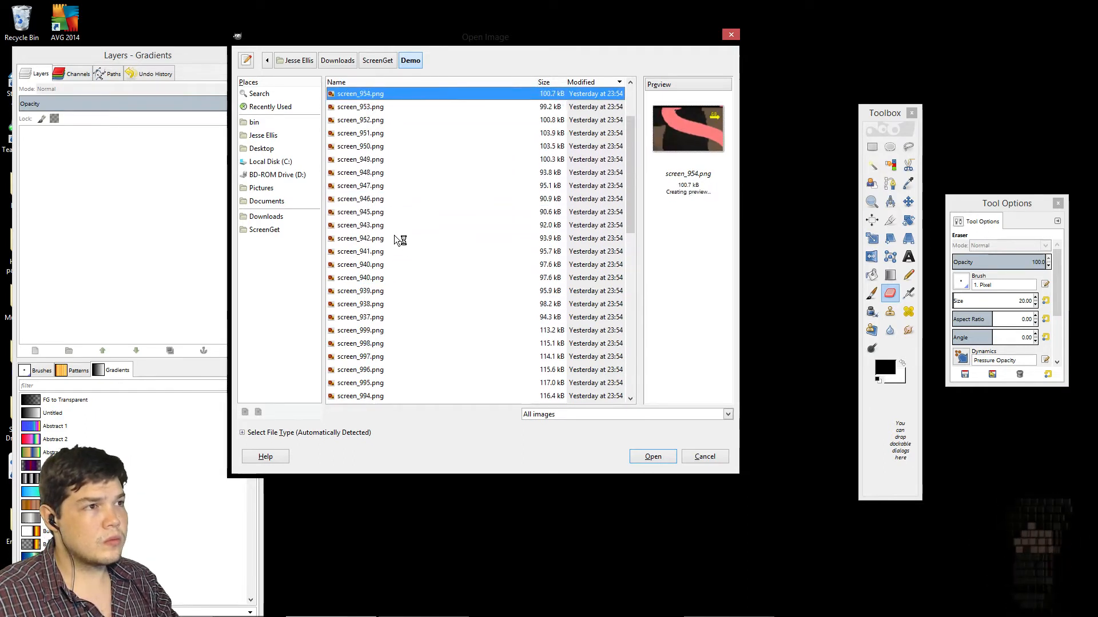
{"action": "key", "text": "Up"}
{"action": "key", "text": "Up"}
{"action": "key", "text": "Up"}
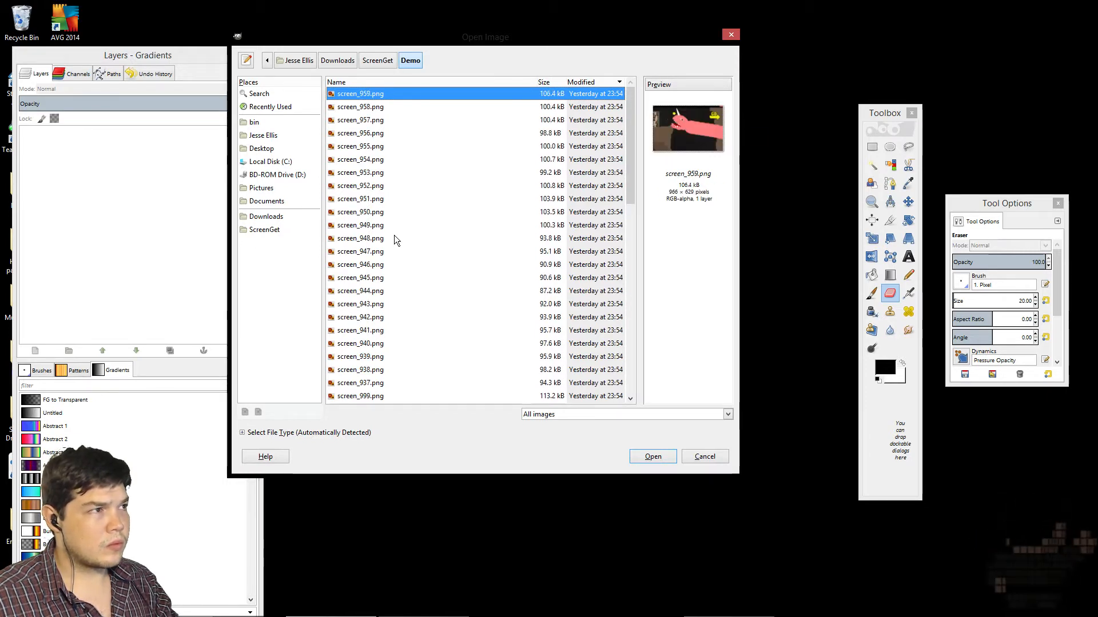
Step: Examine the previews from screen_959 down the list to screen_981, and leave the dialog without opening a file
{"action": "key", "text": "Down"}
{"action": "key", "text": "Down"}
{"action": "key", "text": "Down"}
{"action": "key", "text": "Down"}
{"action": "key", "text": "Down"}
{"action": "key", "text": "Down"}
{"action": "key", "text": "Down"}
{"action": "key", "text": "Down"}
{"action": "key", "text": "Down"}
{"action": "key", "text": "Down"}
{"action": "key", "text": "Down"}
{"action": "key", "text": "Down"}
{"action": "key", "text": "Down"}
{"action": "key", "text": "Down"}
{"action": "key", "text": "Down"}
{"action": "key", "text": "Down"}
{"action": "key", "text": "Down"}
{"action": "key", "text": "Down"}
{"action": "key", "text": "Down"}
{"action": "key", "text": "Down"}
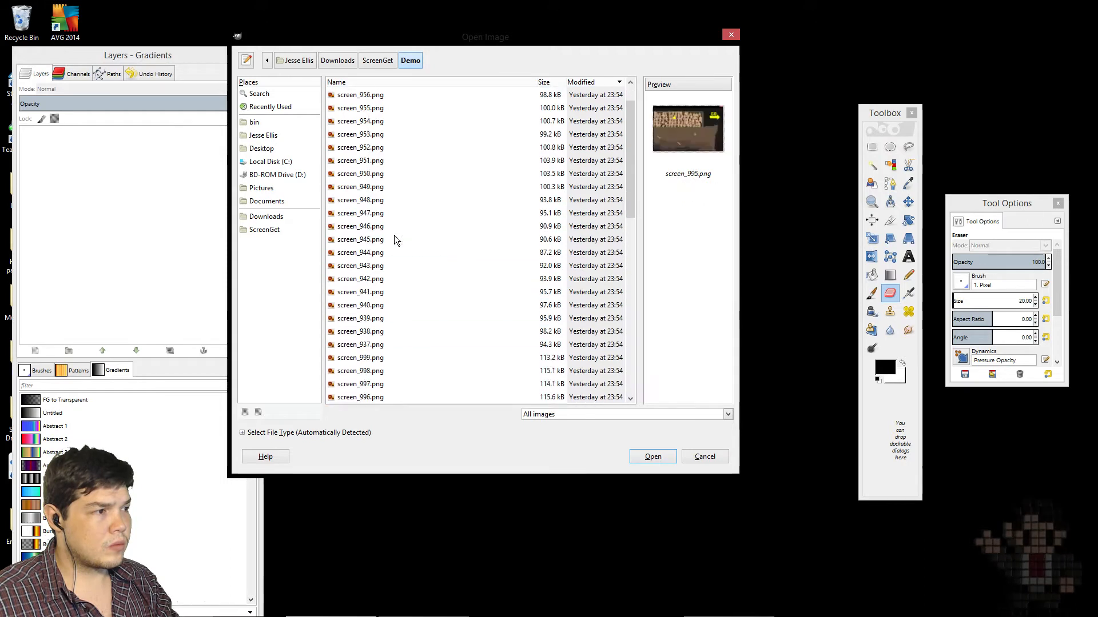
{"action": "key", "text": "Down"}
{"action": "key", "text": "Down"}
{"action": "key", "text": "Down"}
{"action": "key", "text": "Down"}
{"action": "key", "text": "Down"}
{"action": "key", "text": "Down"}
{"action": "key", "text": "Down"}
{"action": "key", "text": "Down"}
{"action": "key", "text": "Down"}
{"action": "key", "text": "Down"}
{"action": "key", "text": "Down"}
{"action": "key", "text": "Down"}
{"action": "key", "text": "Down"}
{"action": "key", "text": "Down"}
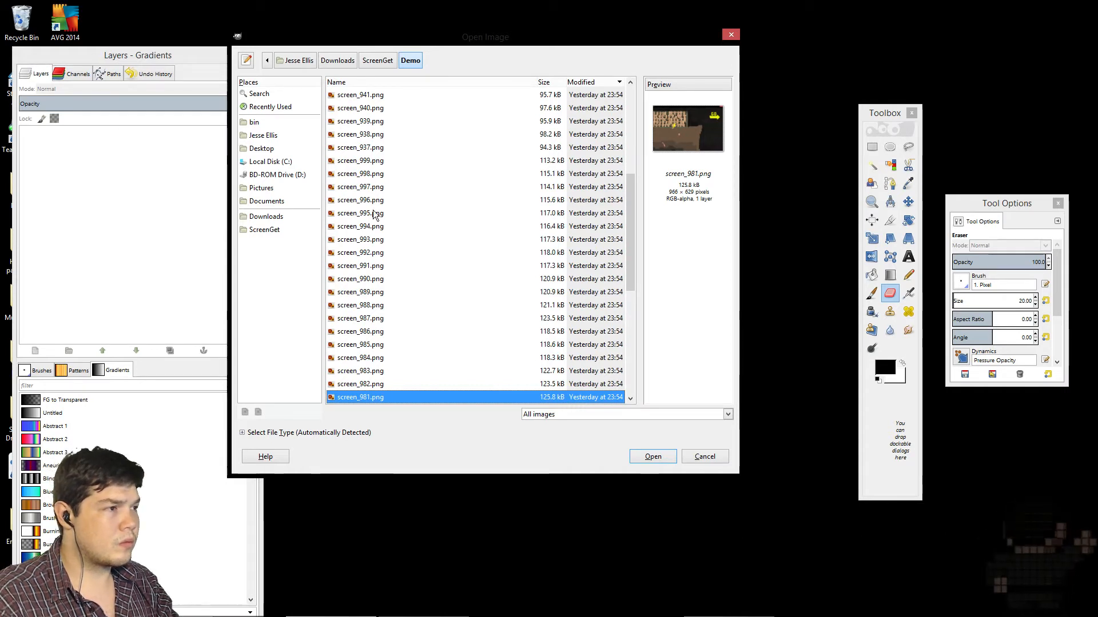
{"action": "scroll", "coordinate": [519, 246], "scroll_direction": "up", "scroll_amount": 5}
{"action": "scroll", "coordinate": [518, 246], "scroll_direction": "up", "scroll_amount": 1}
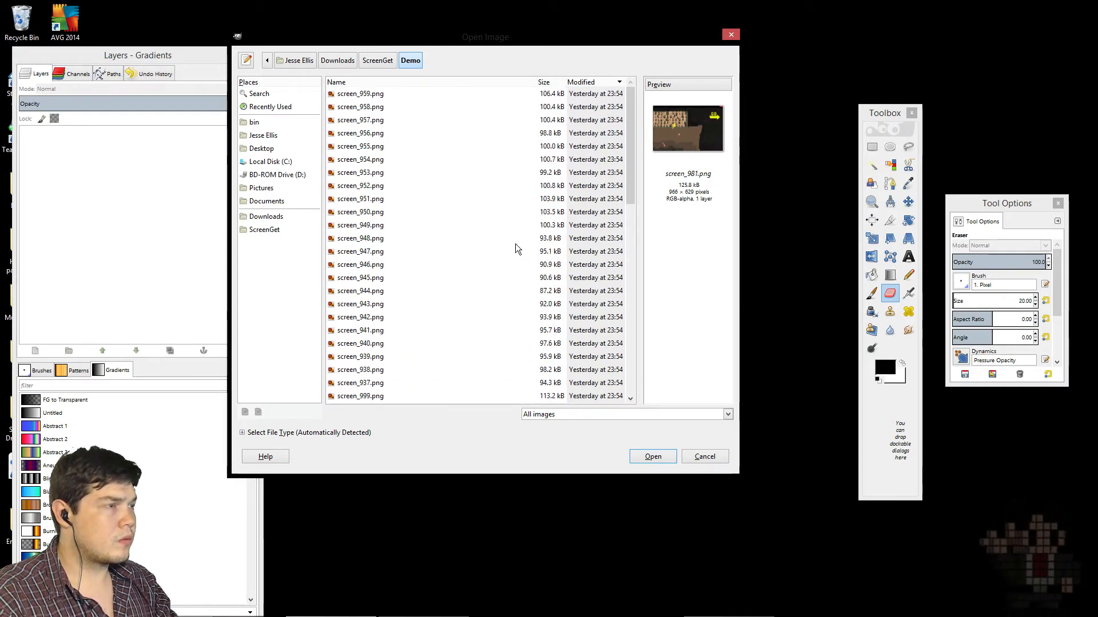
{"action": "left_click", "coordinate": [694, 458]}
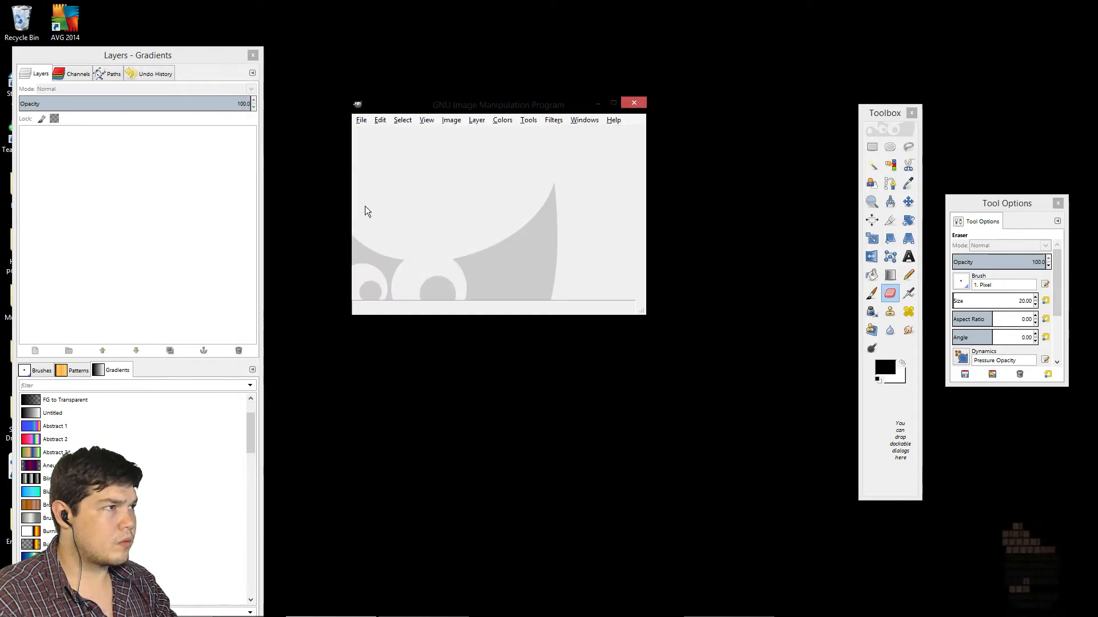
Step: Start opening files as layers and browse to the Demo folder inside ScreenGet
{"action": "left_click", "coordinate": [360, 120]}
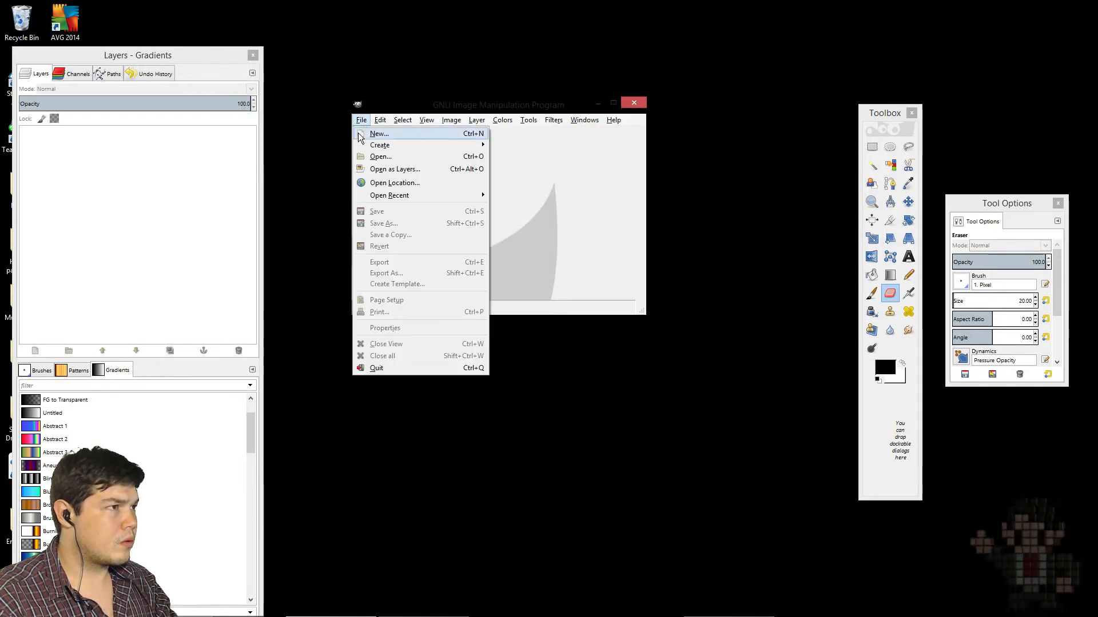
{"action": "left_click", "coordinate": [400, 171]}
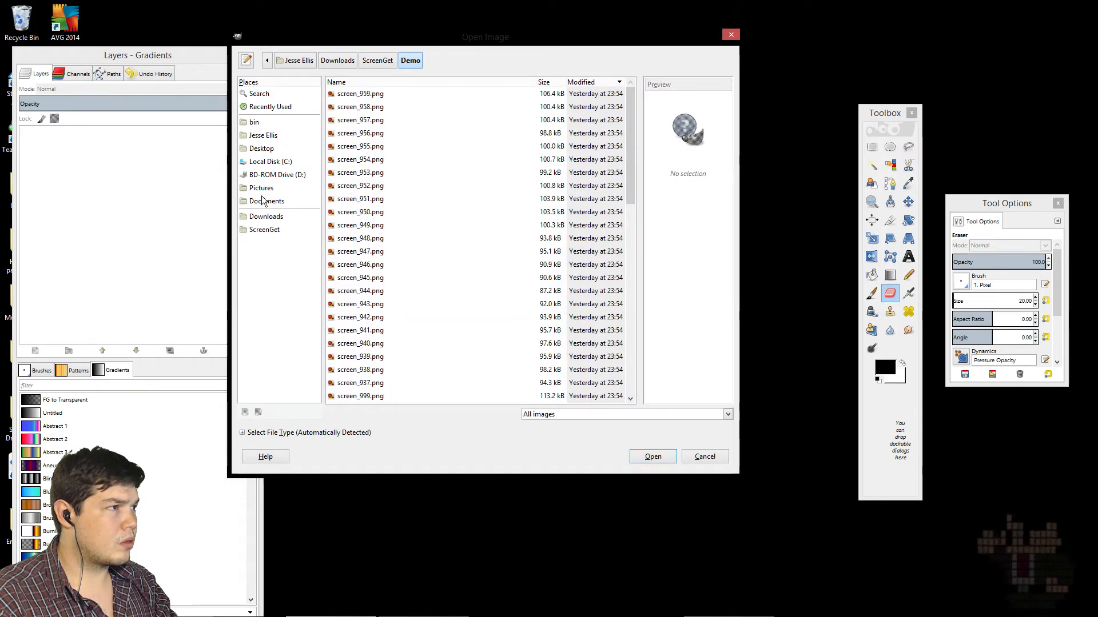
{"action": "left_click", "coordinate": [267, 230]}
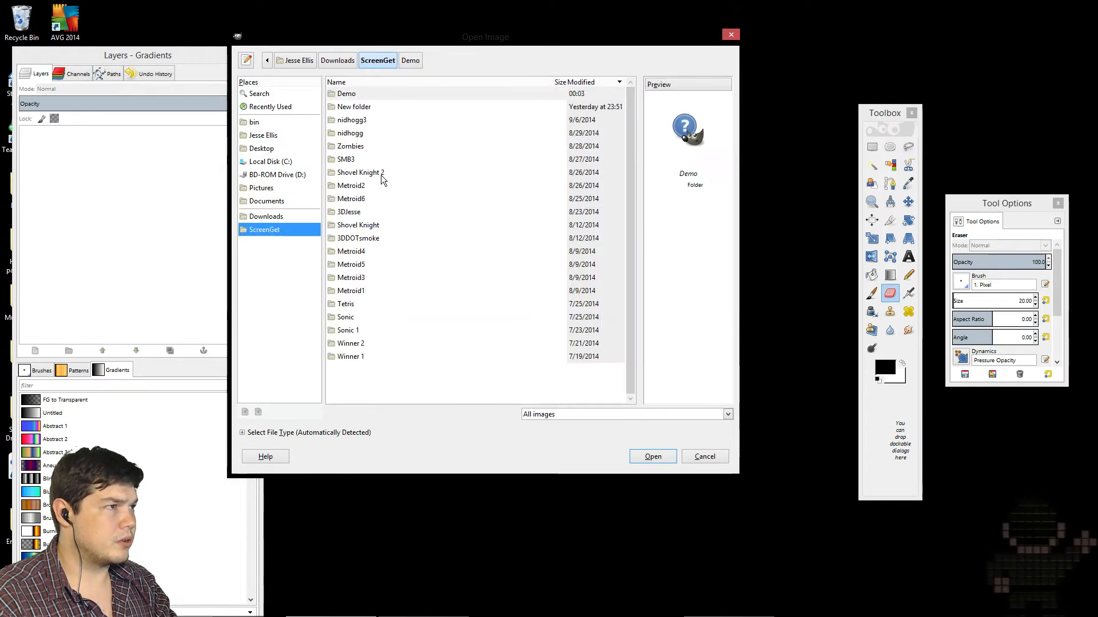
{"action": "double_click", "coordinate": [344, 94]}
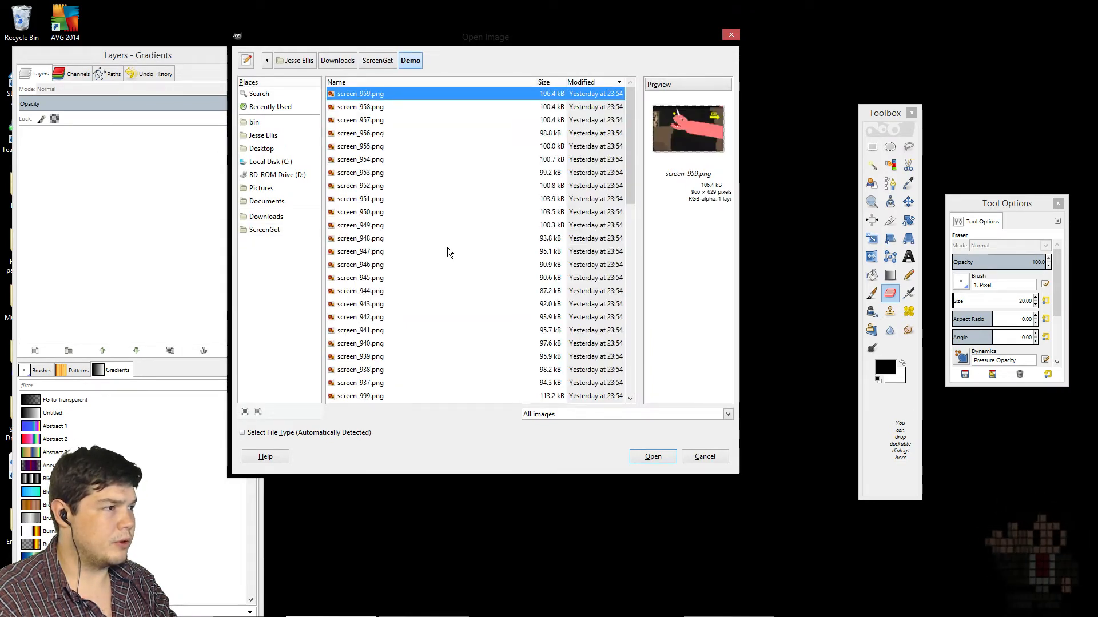
Step: Compare the previews of screen_999, screen_937, screen_956, screen_950 and screen_954 to check how the frames are ordered
{"action": "left_click", "coordinate": [392, 396]}
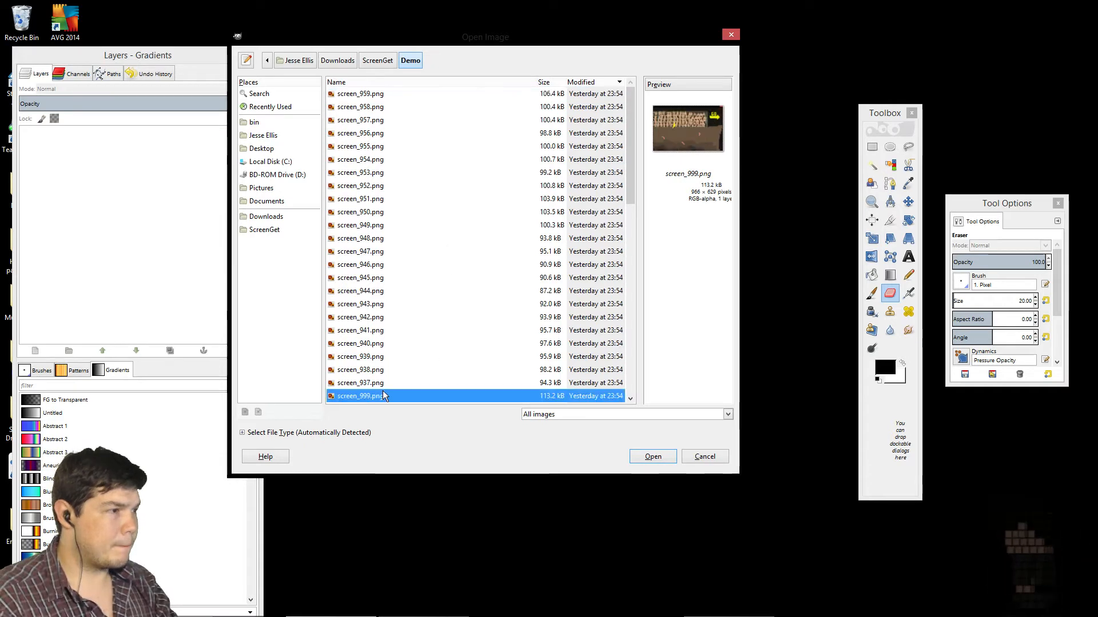
{"action": "left_click", "coordinate": [385, 384]}
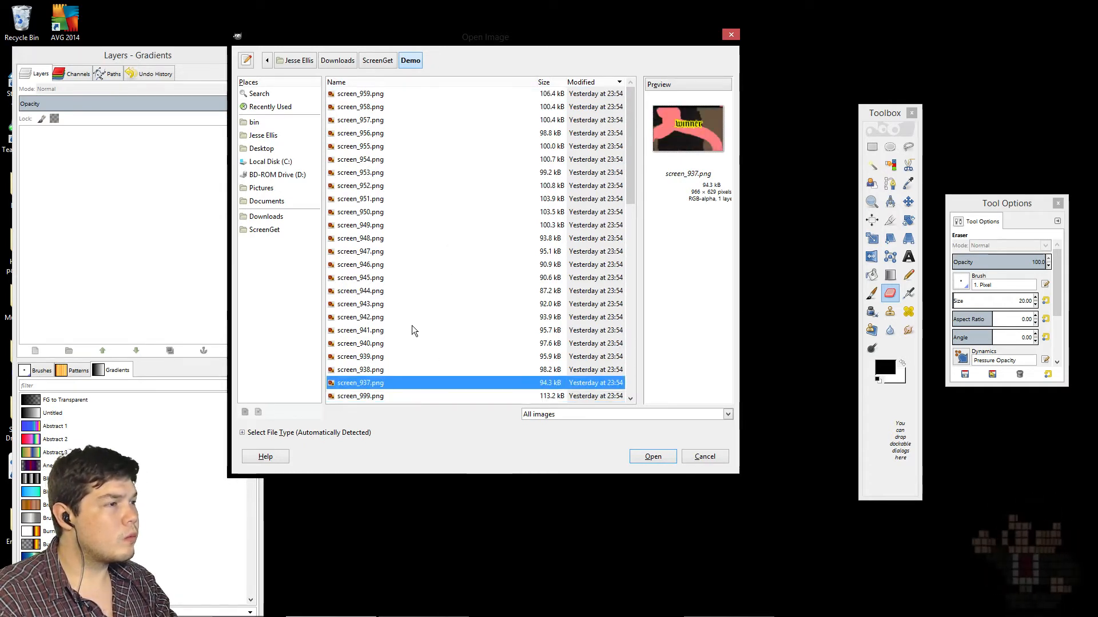
{"action": "left_click", "coordinate": [371, 132]}
{"action": "scroll", "coordinate": [384, 142], "scroll_direction": "down", "scroll_amount": 1}
{"action": "scroll", "coordinate": [384, 141], "scroll_direction": "up", "scroll_amount": 1}
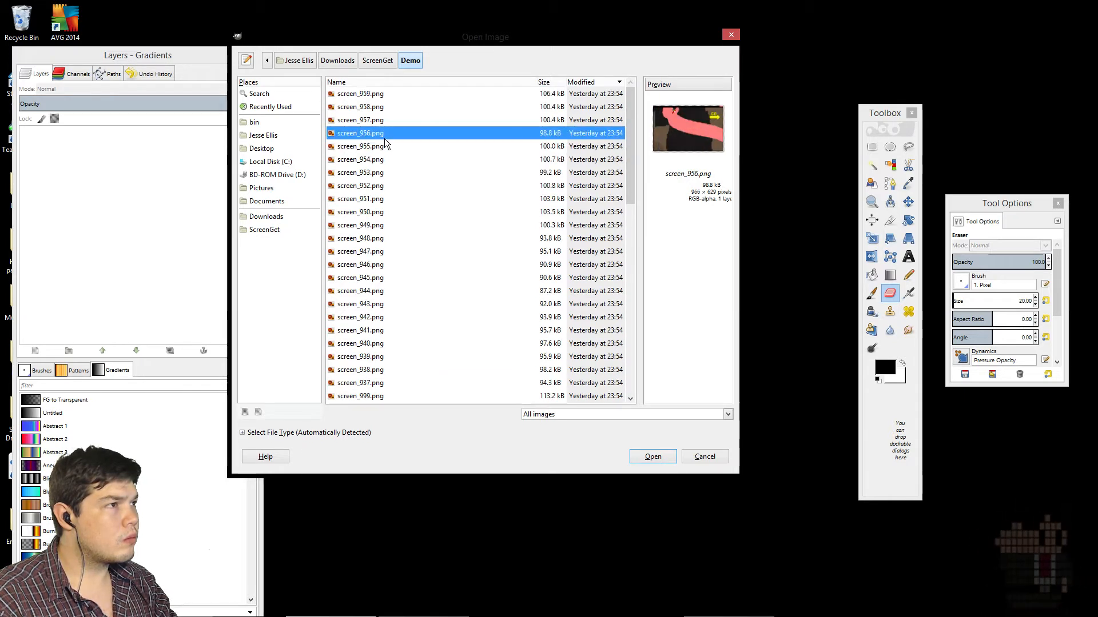
{"action": "scroll", "coordinate": [385, 144], "scroll_direction": "down", "scroll_amount": 2}
{"action": "scroll", "coordinate": [384, 147], "scroll_direction": "up", "scroll_amount": 2}
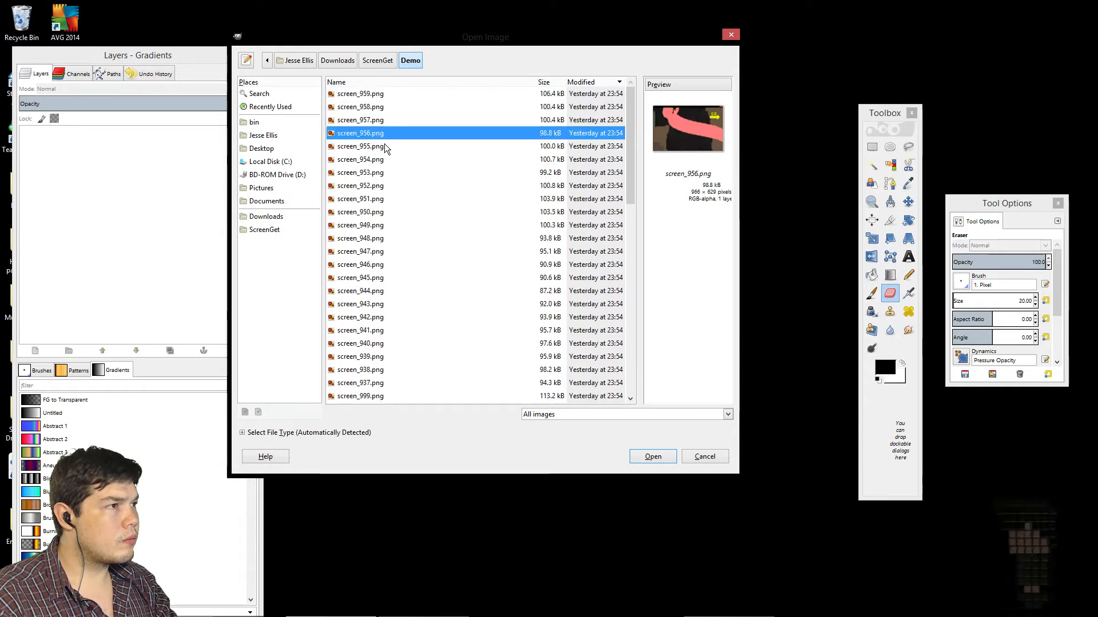
{"action": "left_click", "coordinate": [372, 216]}
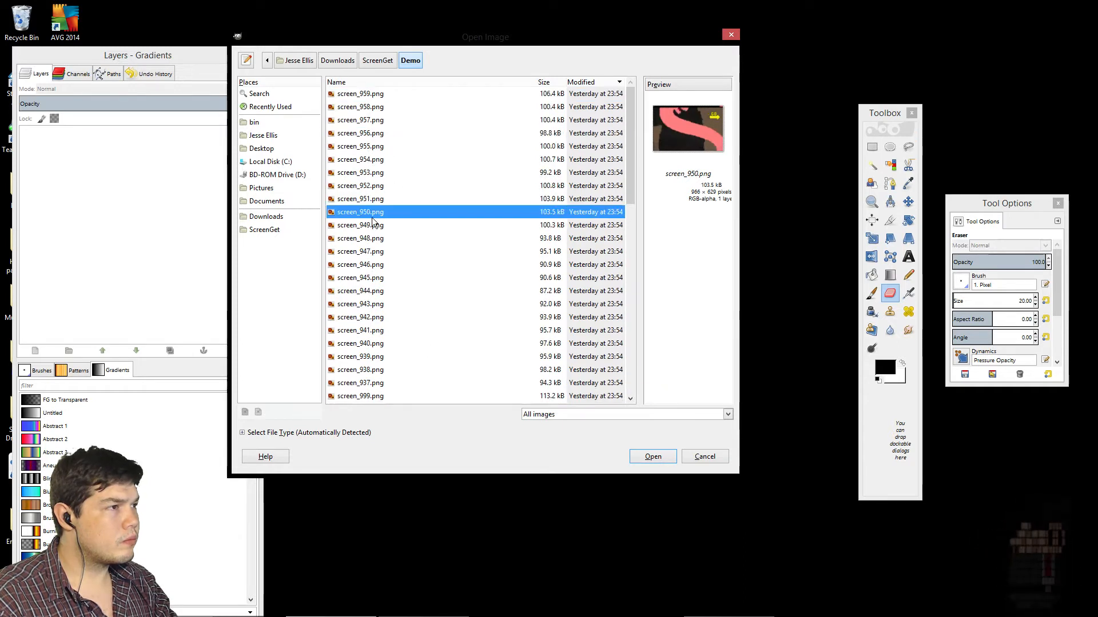
{"action": "left_click", "coordinate": [383, 149]}
{"action": "left_click", "coordinate": [386, 160]}
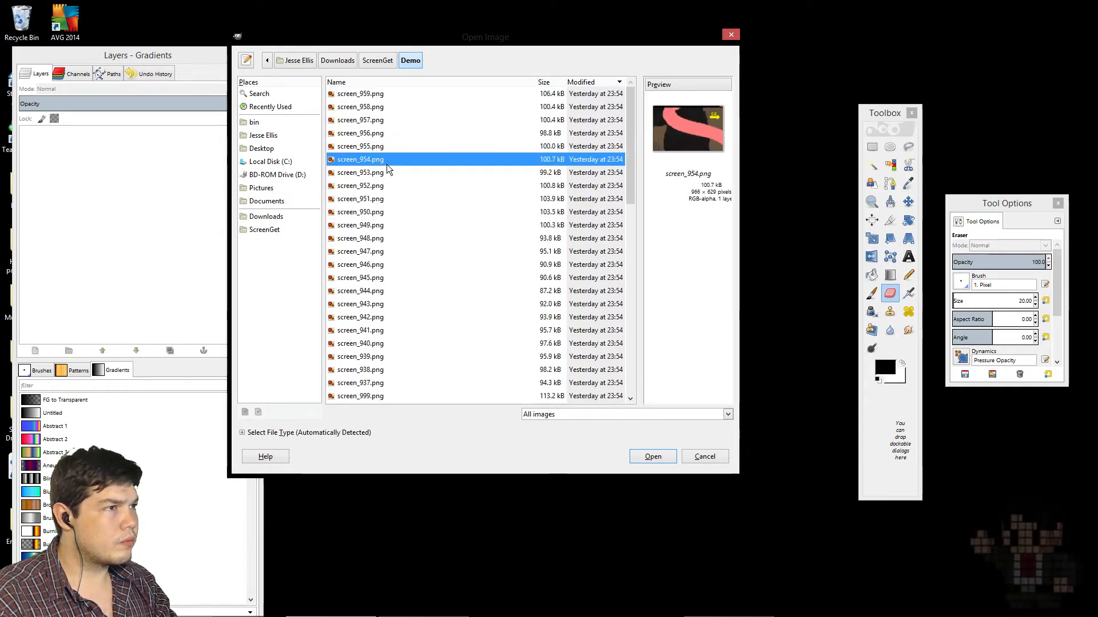
Step: Step through the frame previews around screen_951 and back up to screen_959 to examine the order of motion
{"action": "key", "text": "Down"}
{"action": "key", "text": "Down"}
{"action": "key", "text": "Down"}
{"action": "key", "text": "Down"}
{"action": "key", "text": "Down"}
{"action": "key", "text": "Down"}
{"action": "key", "text": "Down"}
{"action": "key", "text": "Down"}
{"action": "key", "text": "Down"}
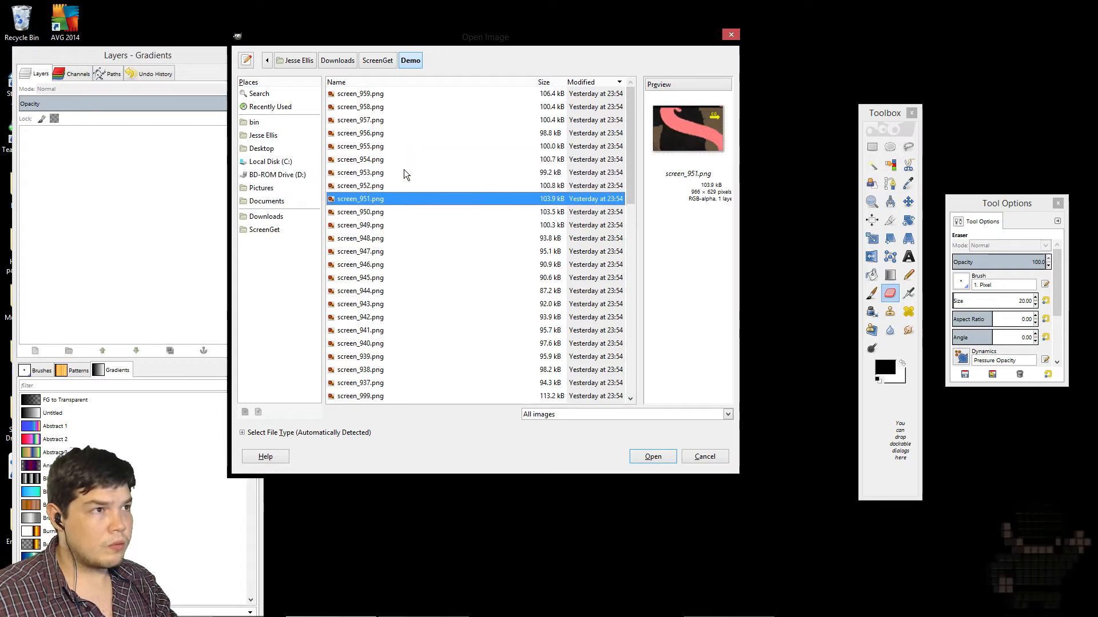
{"action": "key", "text": "Up"}
{"action": "key", "text": "Up"}
{"action": "key", "text": "Up"}
{"action": "key", "text": "Up"}
{"action": "key", "text": "Up"}
{"action": "key", "text": "Up"}
{"action": "key", "text": "Up"}
{"action": "key", "text": "Up"}
{"action": "key", "text": "Up"}
{"action": "key", "text": "Up"}
{"action": "key", "text": "Up"}
{"action": "key", "text": "Up"}
{"action": "key", "text": "Up"}
{"action": "key", "text": "Up"}
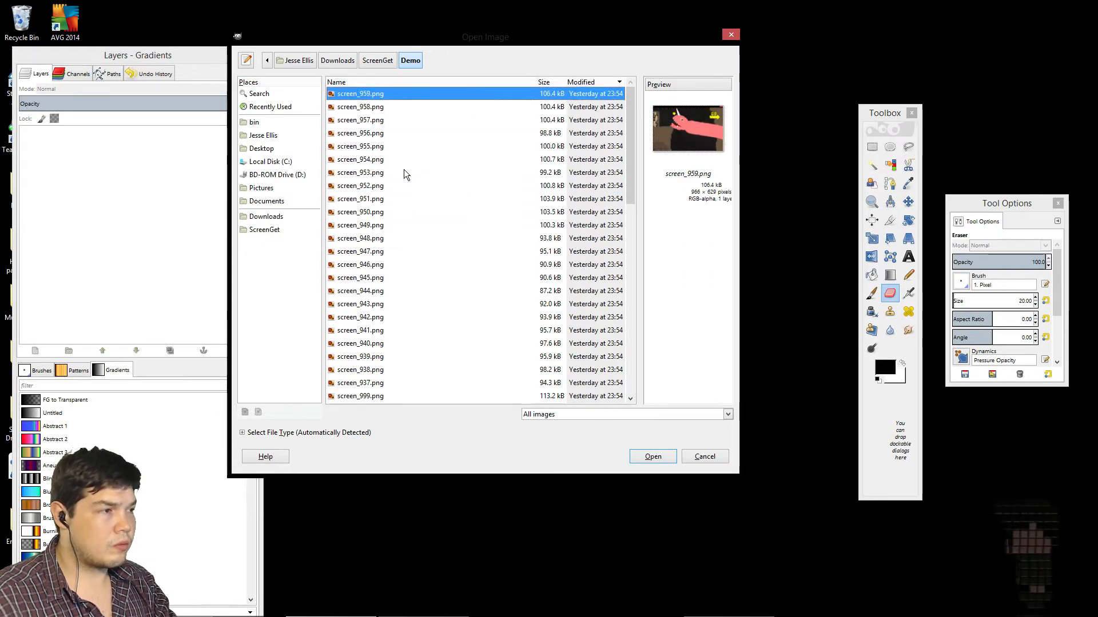
Step: Sort the Demo folder's files by name in descending order so that screen_999 is listed first
{"action": "right_click", "coordinate": [431, 139]}
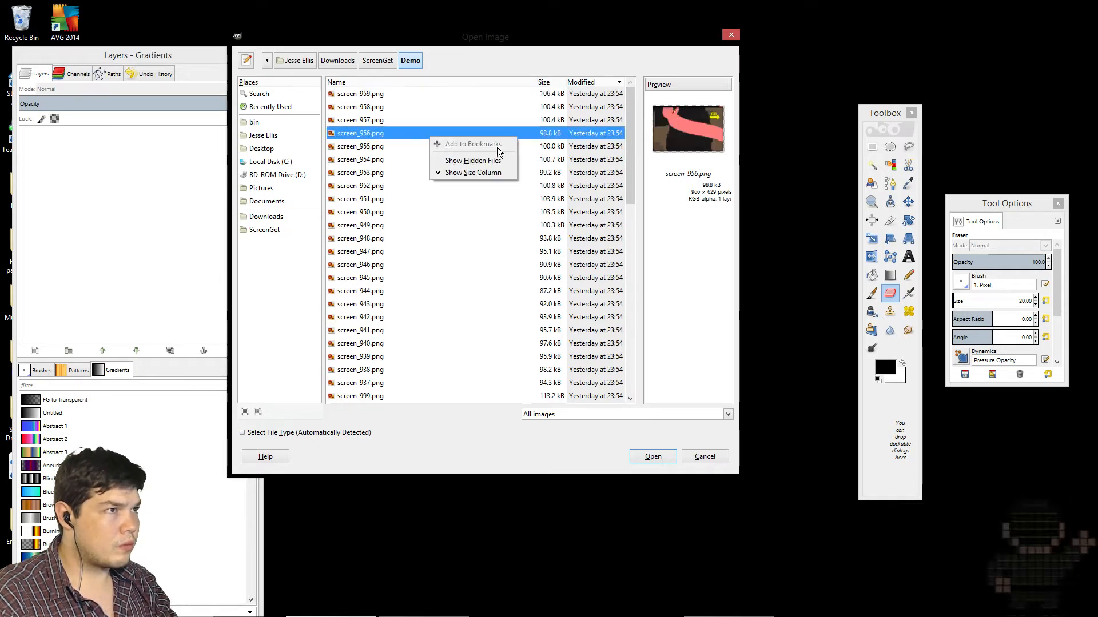
{"action": "left_click", "coordinate": [541, 298]}
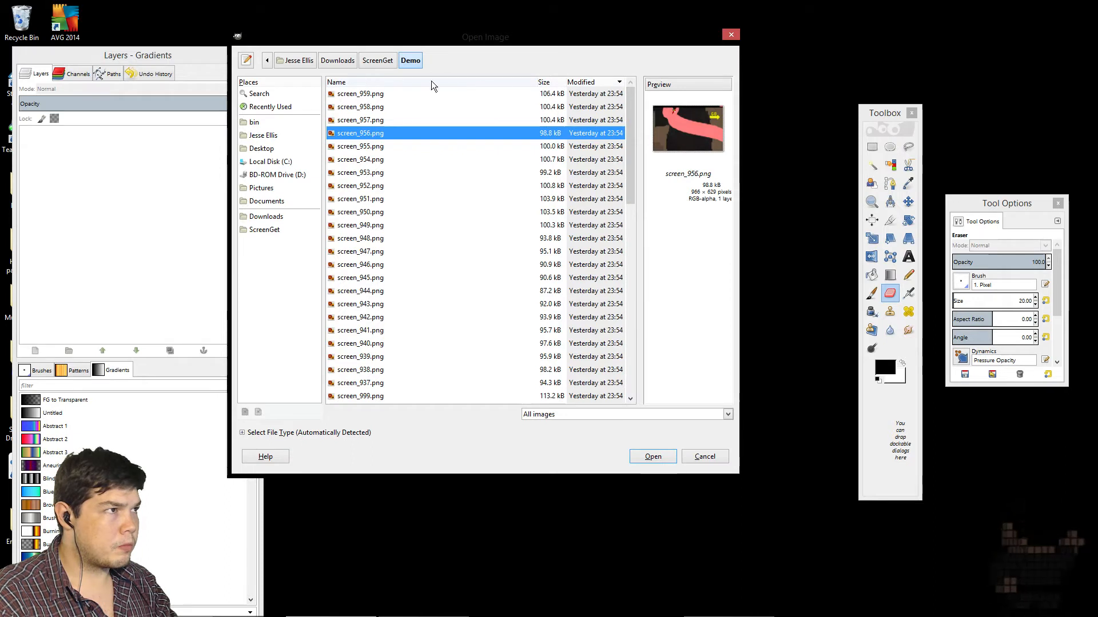
{"action": "left_click", "coordinate": [352, 83]}
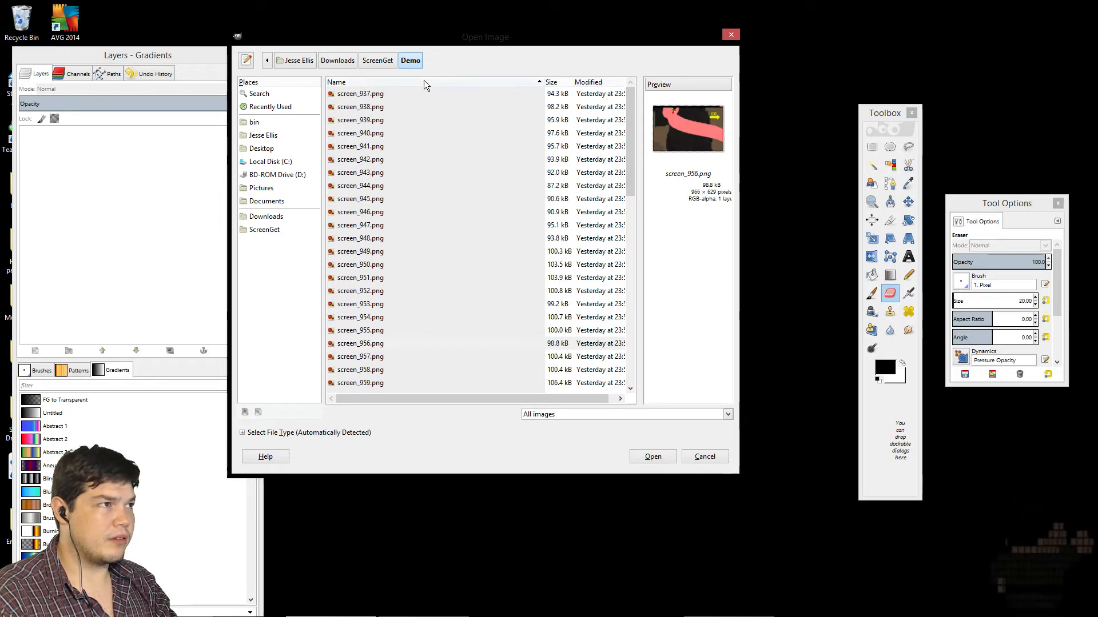
{"action": "left_click", "coordinate": [401, 160]}
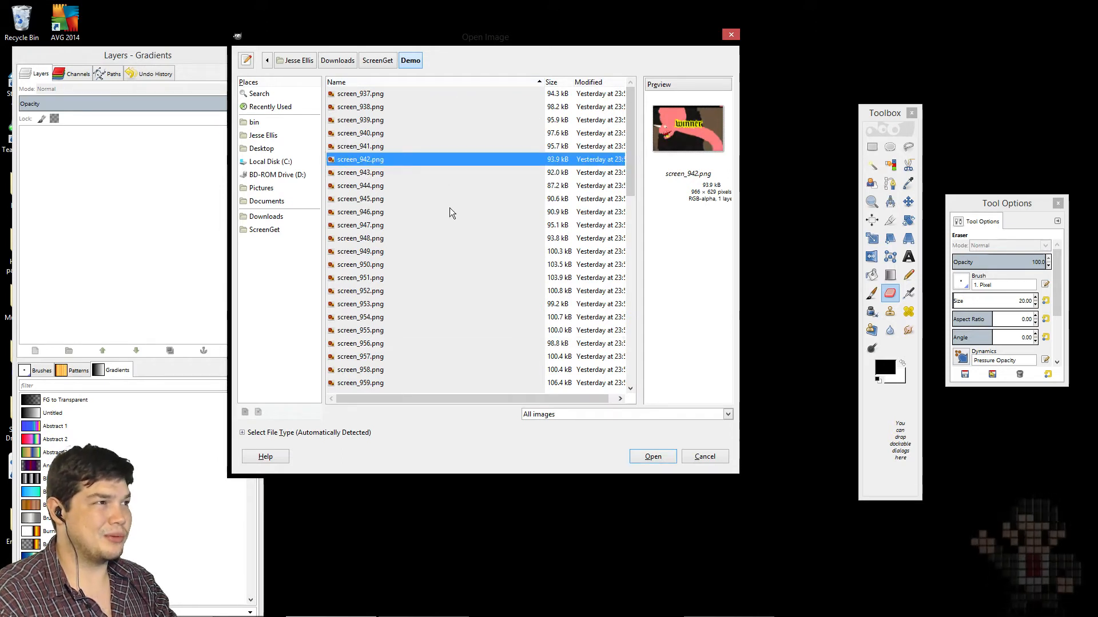
{"action": "left_click_drag", "start_coordinate": [560, 400], "coordinate": [570, 395]}
{"action": "left_click", "coordinate": [555, 393]}
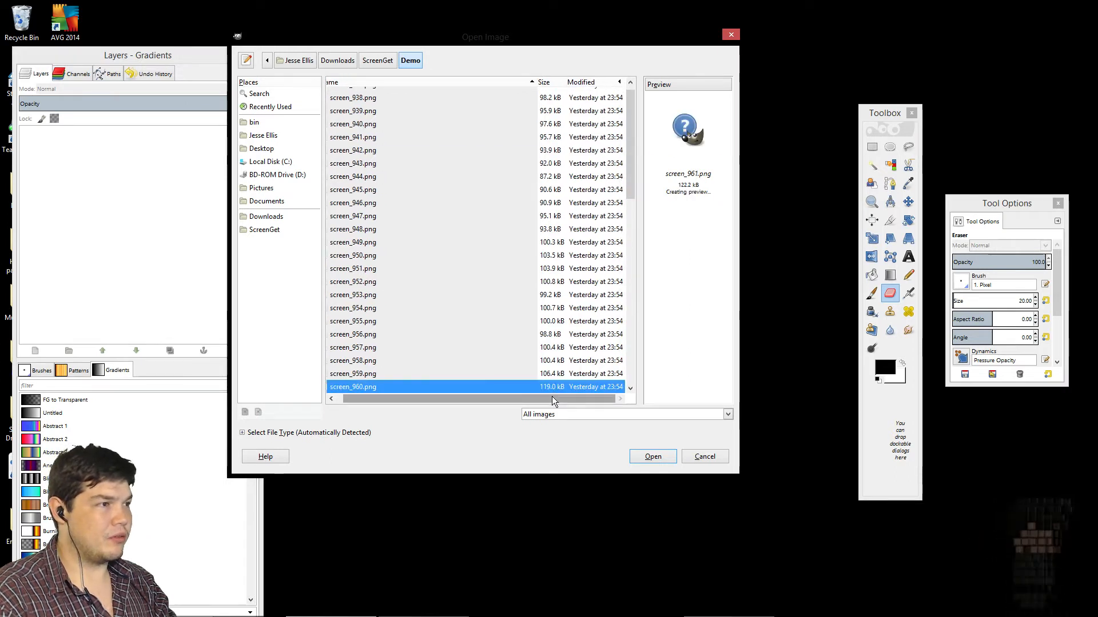
{"action": "left_click_drag", "start_coordinate": [492, 397], "coordinate": [483, 397]}
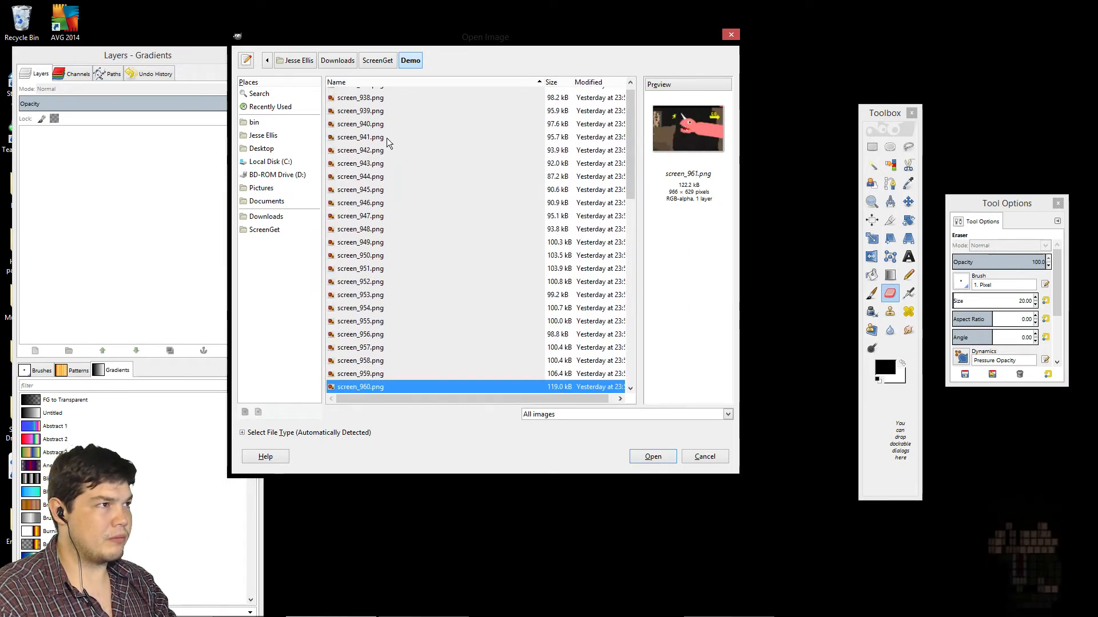
{"action": "left_click", "coordinate": [399, 109]}
{"action": "left_click", "coordinate": [418, 144]}
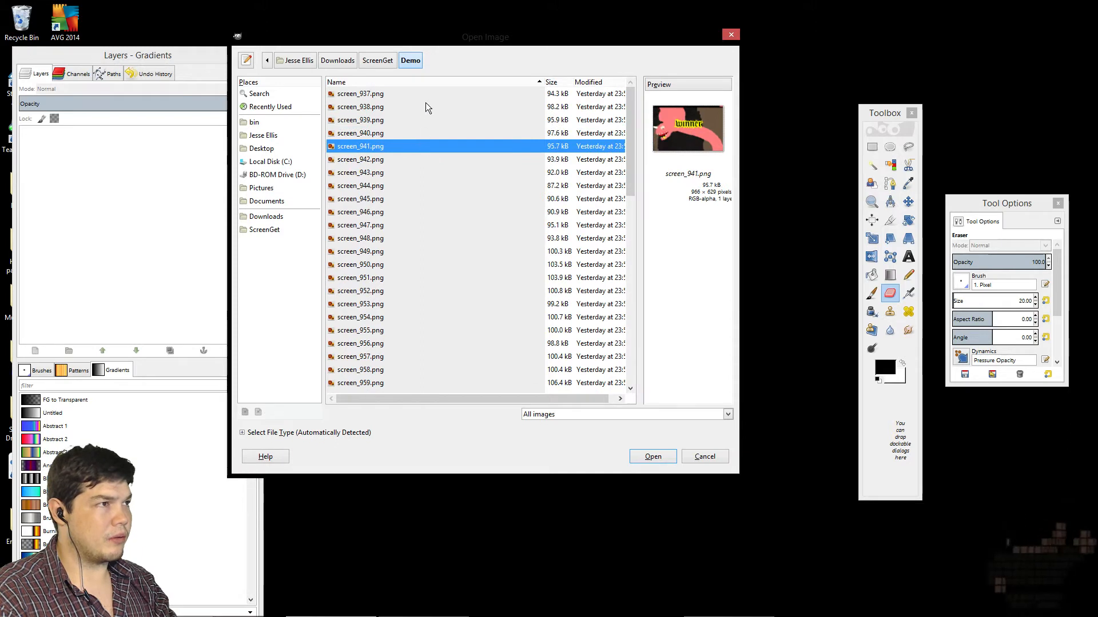
{"action": "left_click", "coordinate": [510, 81]}
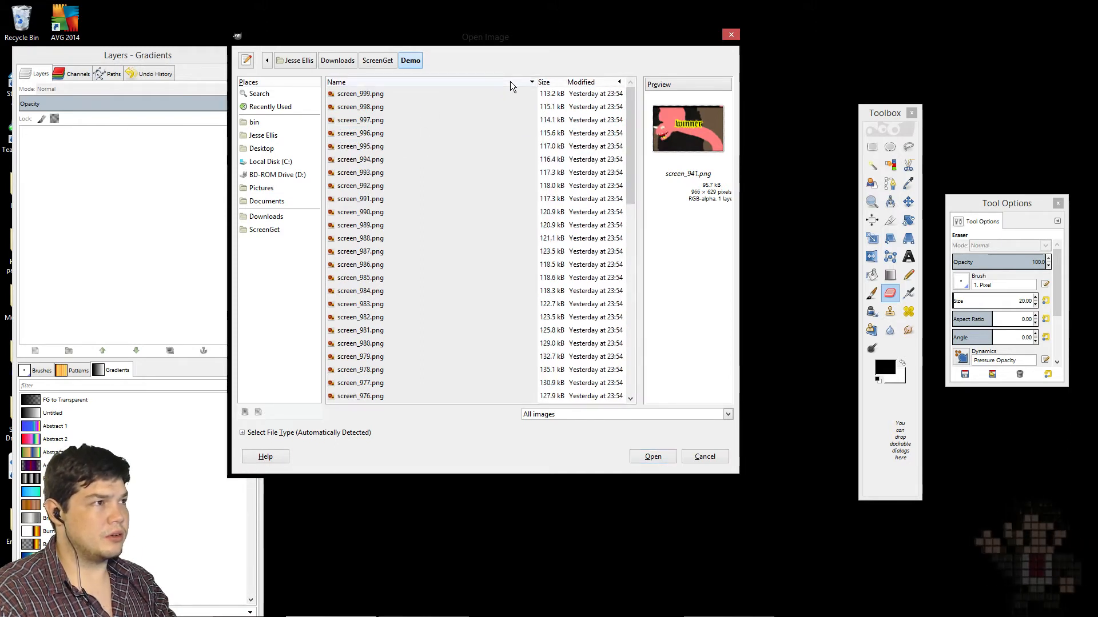
Step: Examine previews of frames from screen_996 down to screen_960 to find where the Nidhogg creature enters the scene
{"action": "left_click", "coordinate": [495, 172]}
{"action": "left_click", "coordinate": [466, 130]}
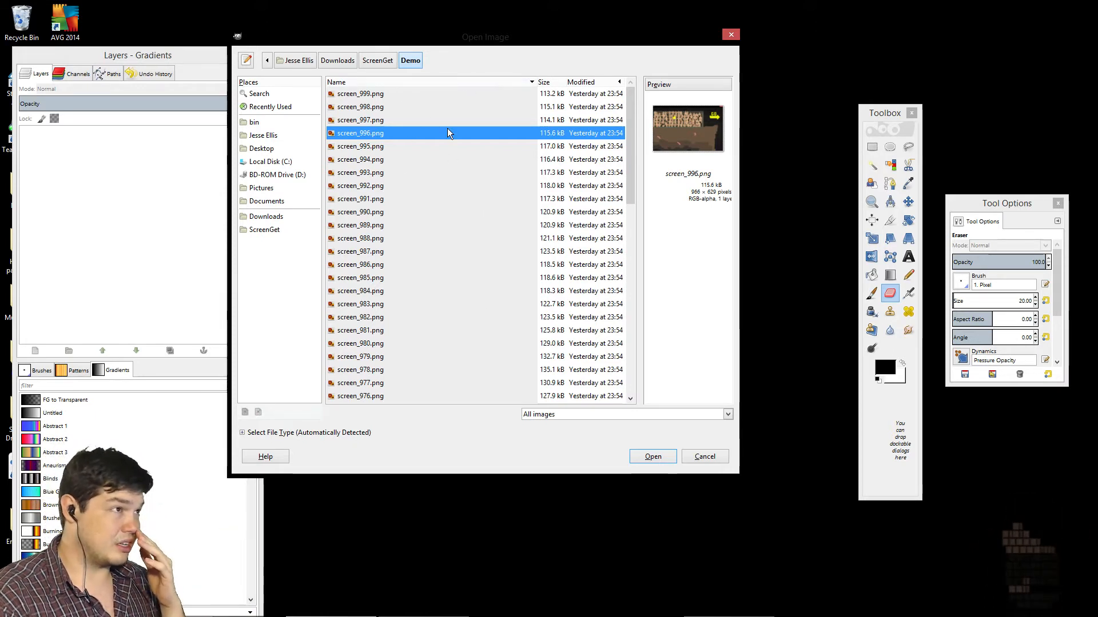
{"action": "left_click", "coordinate": [424, 265]}
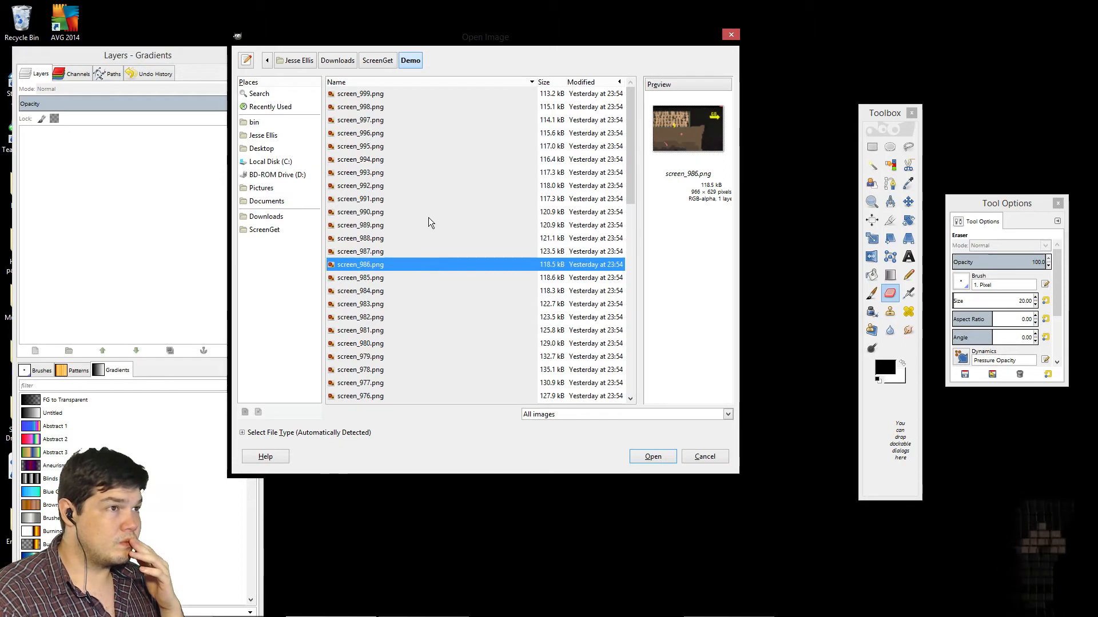
{"action": "left_click", "coordinate": [426, 211]}
{"action": "left_click", "coordinate": [423, 254]}
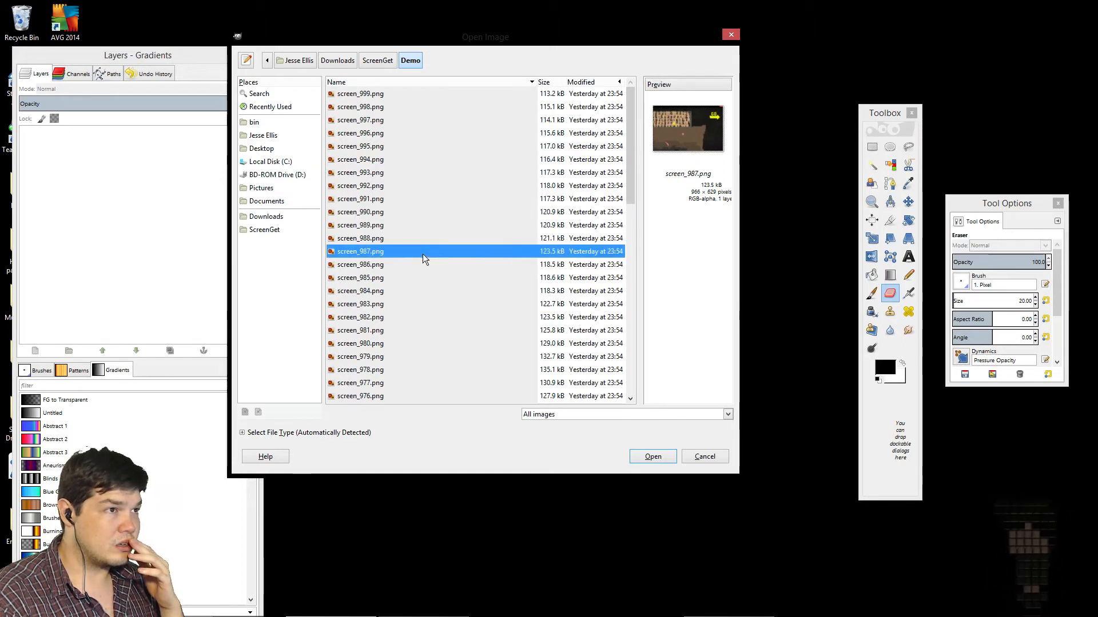
{"action": "left_click", "coordinate": [431, 304]}
{"action": "scroll", "coordinate": [434, 318], "scroll_direction": "down", "scroll_amount": 2}
{"action": "left_click", "coordinate": [435, 319]}
{"action": "scroll", "coordinate": [435, 311], "scroll_direction": "down", "scroll_amount": 2}
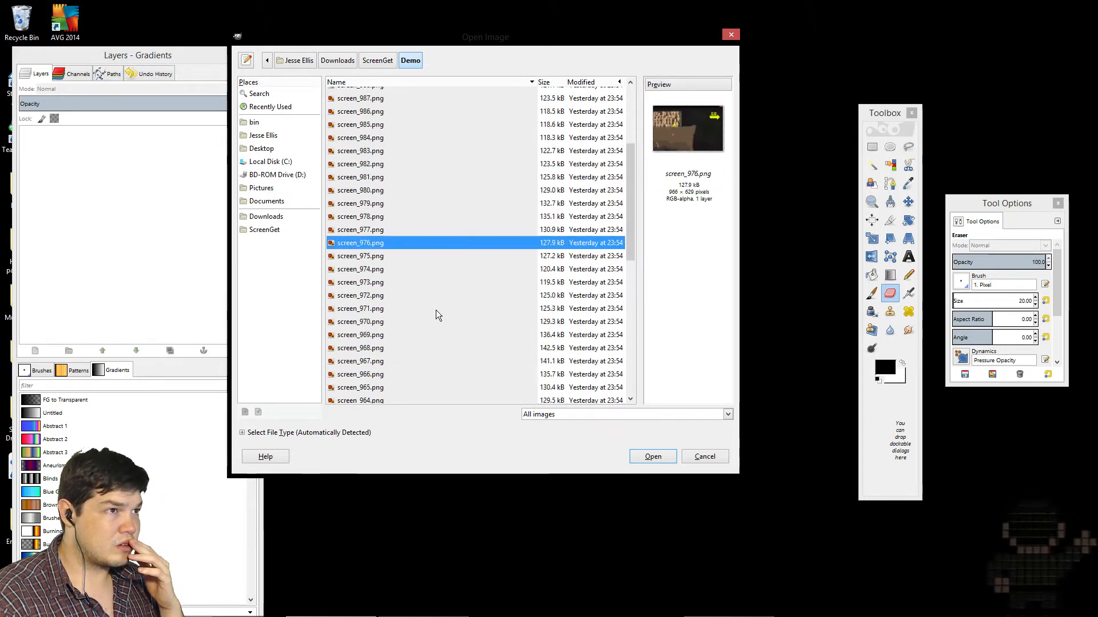
{"action": "left_click", "coordinate": [437, 310]}
{"action": "scroll", "coordinate": [440, 309], "scroll_direction": "down", "scroll_amount": 2}
{"action": "left_click", "coordinate": [440, 310]}
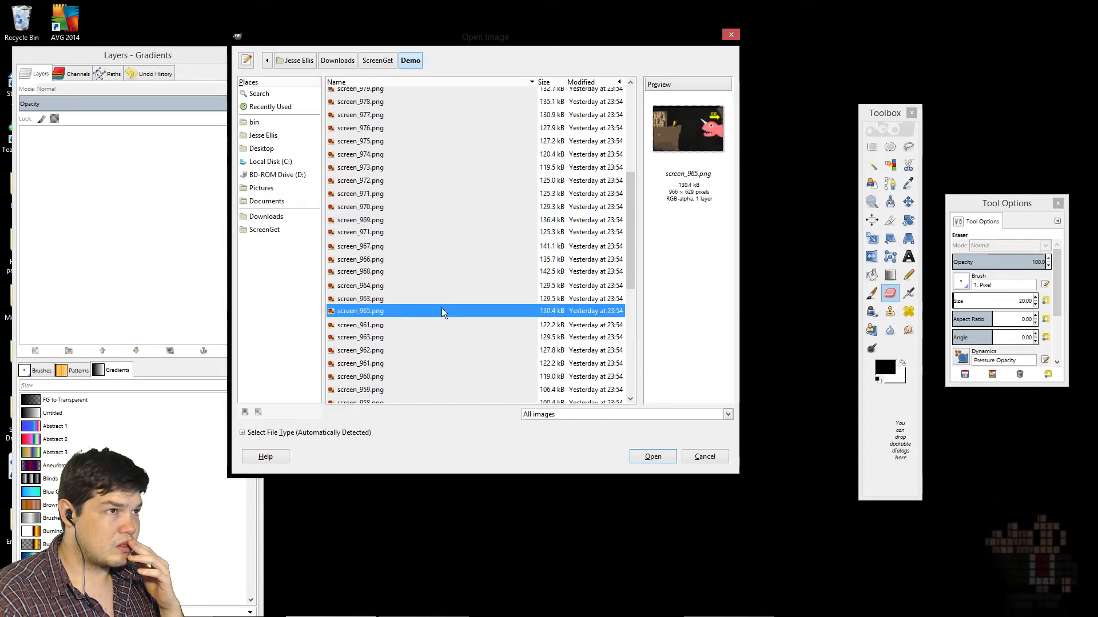
{"action": "scroll", "coordinate": [441, 308], "scroll_direction": "down", "scroll_amount": 2}
{"action": "left_click", "coordinate": [442, 304]}
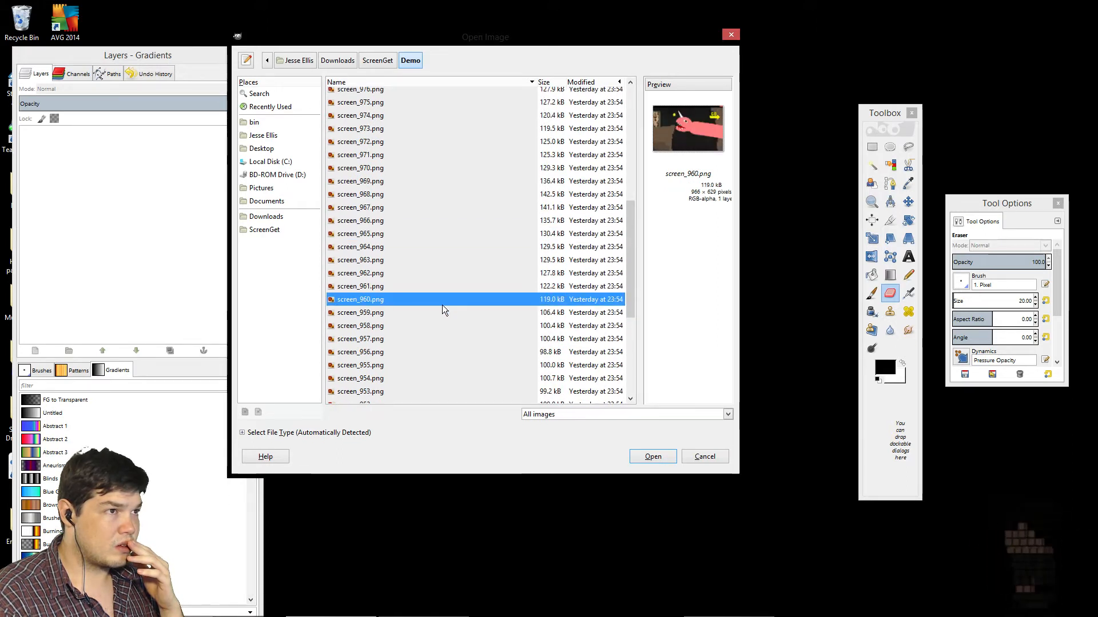
{"action": "left_click", "coordinate": [442, 274]}
{"action": "scroll", "coordinate": [447, 267], "scroll_direction": "up", "scroll_amount": 1}
{"action": "left_click", "coordinate": [448, 266]}
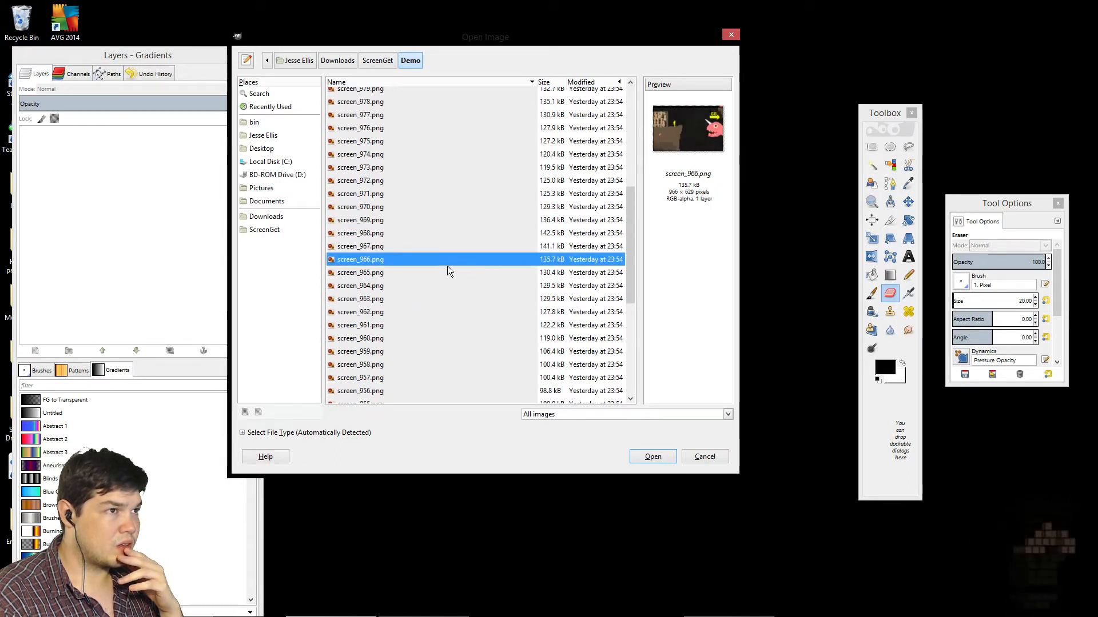
Step: Open the descending range of frames from screen_969.png through screen_958.png as layers of a new image
{"action": "scroll", "coordinate": [446, 263], "scroll_direction": "up", "scroll_amount": 1}
{"action": "left_click", "coordinate": [429, 257]}
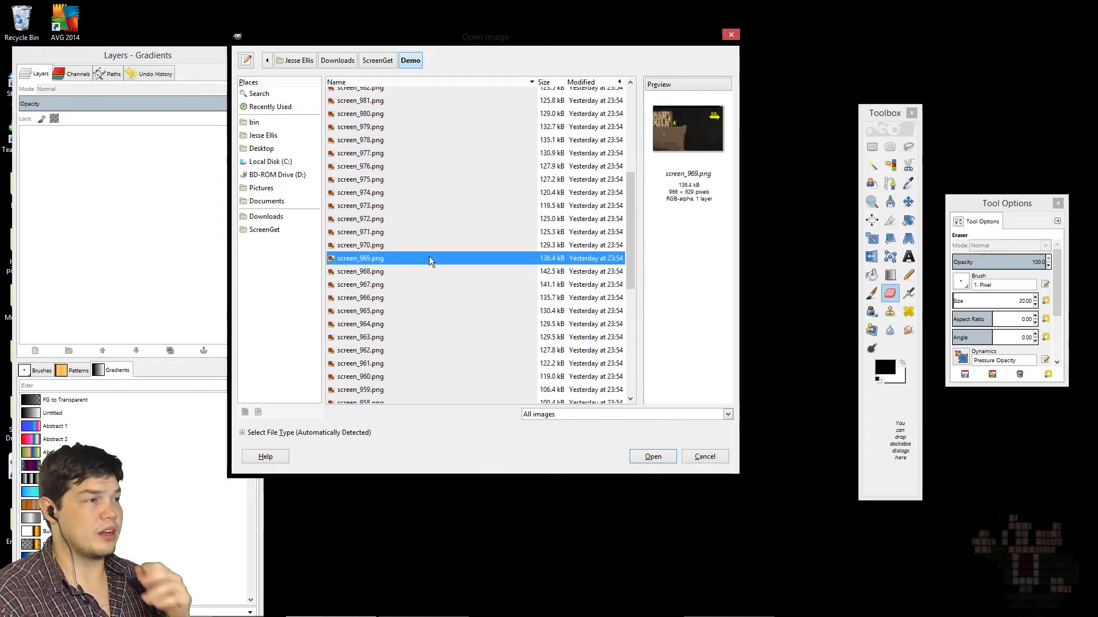
{"action": "left_click", "coordinate": [420, 338], "text": "shift"}
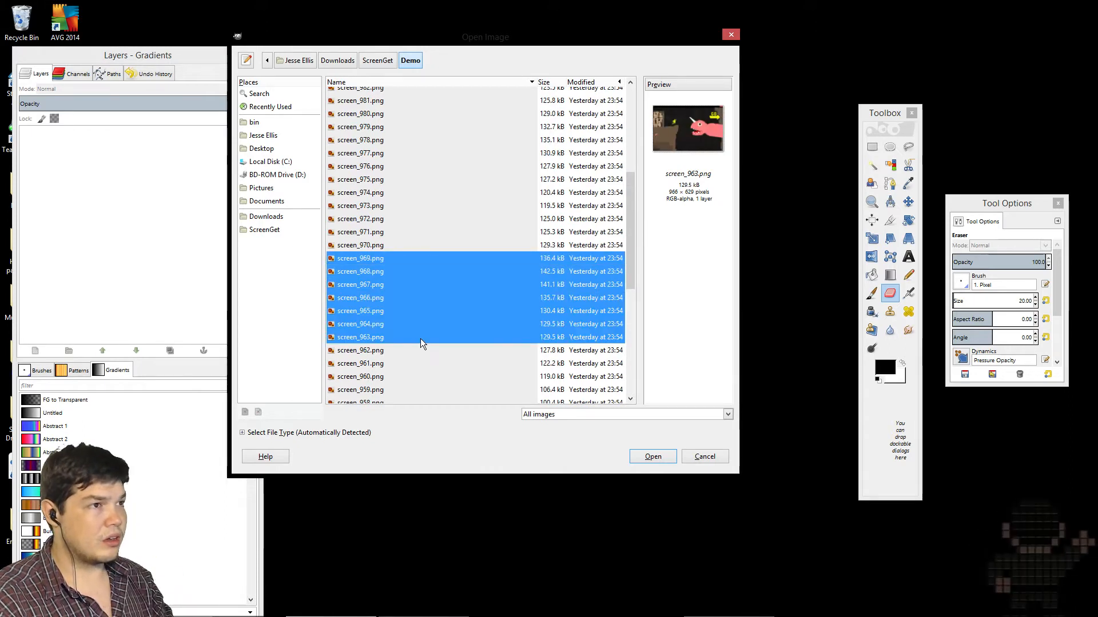
{"action": "left_click", "coordinate": [424, 354], "text": "shift"}
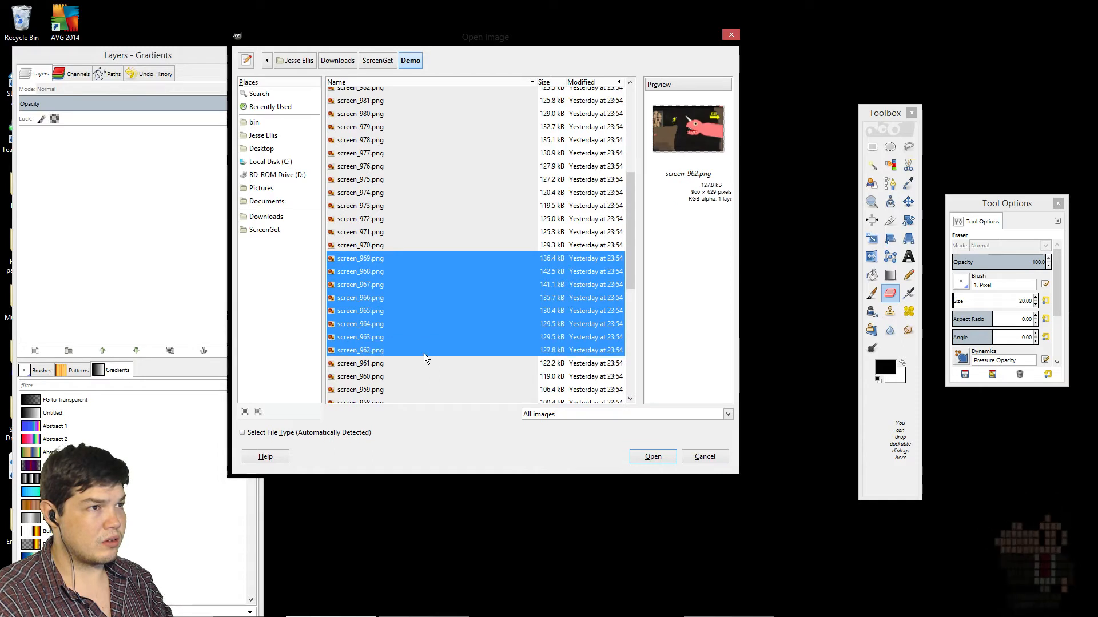
{"action": "left_click", "coordinate": [427, 376], "text": "shift"}
{"action": "scroll", "coordinate": [427, 375], "scroll_direction": "down", "scroll_amount": 1}
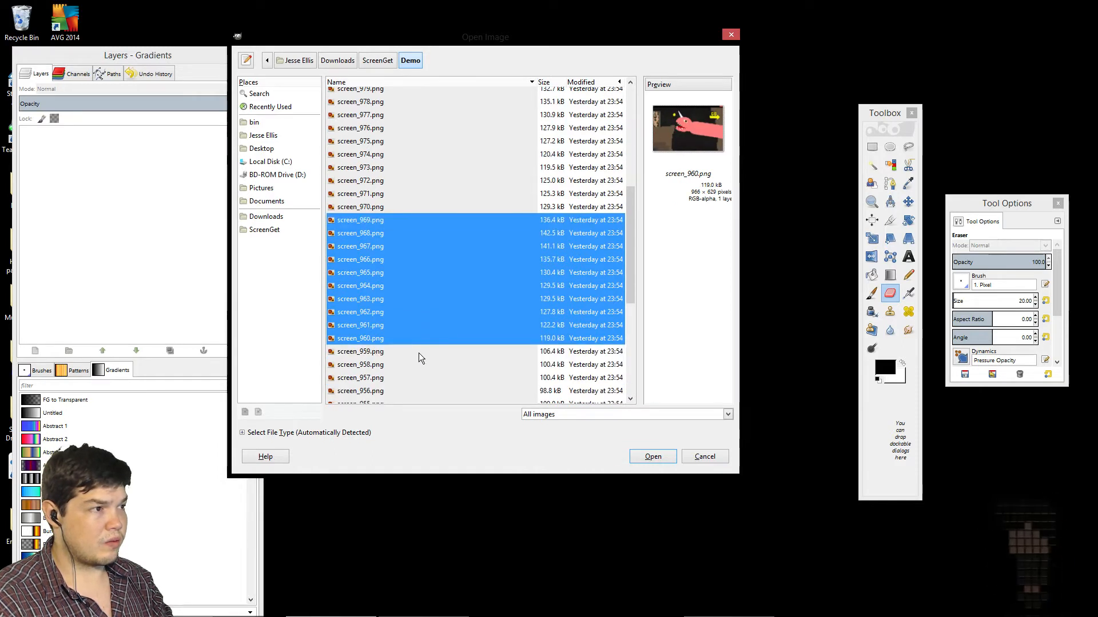
{"action": "left_click", "coordinate": [417, 364], "text": "shift"}
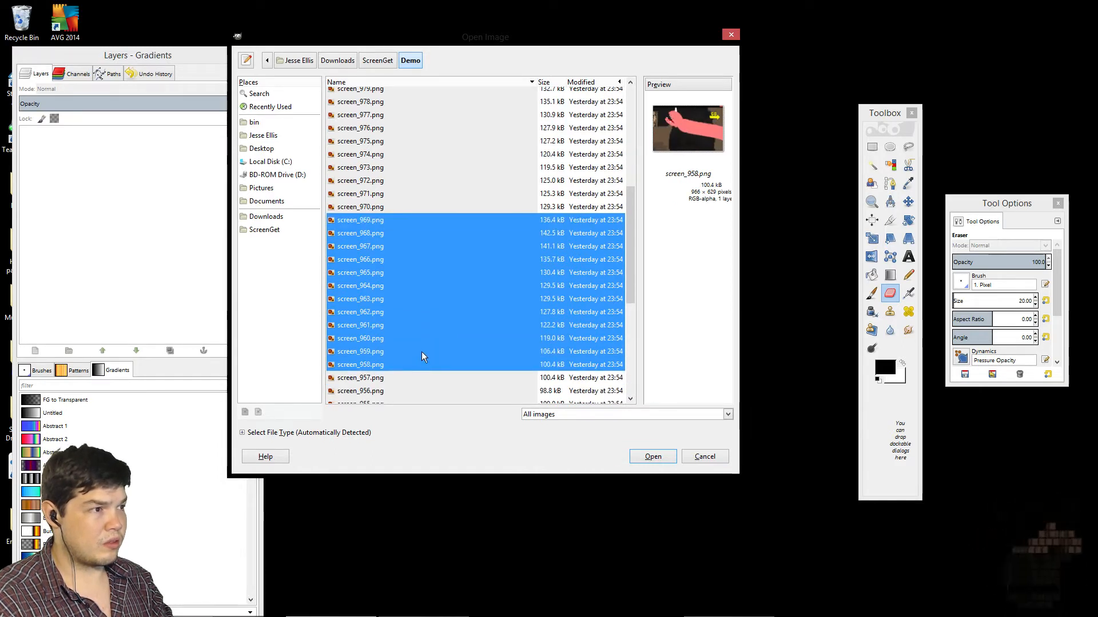
{"action": "left_click", "coordinate": [415, 352], "text": "shift"}
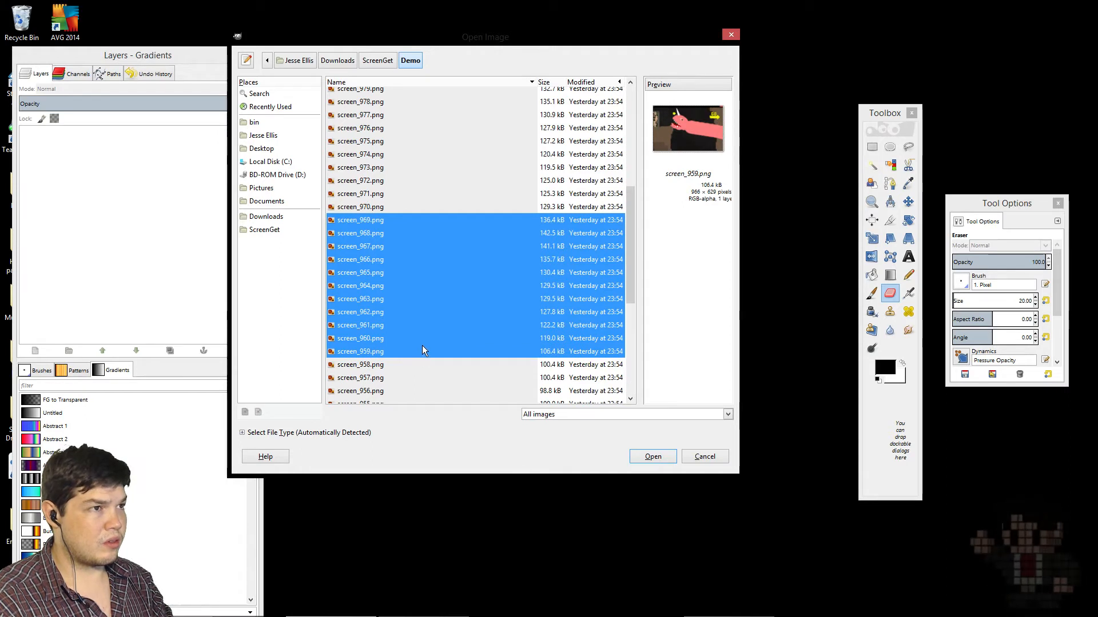
{"action": "left_click", "coordinate": [420, 338], "text": "shift"}
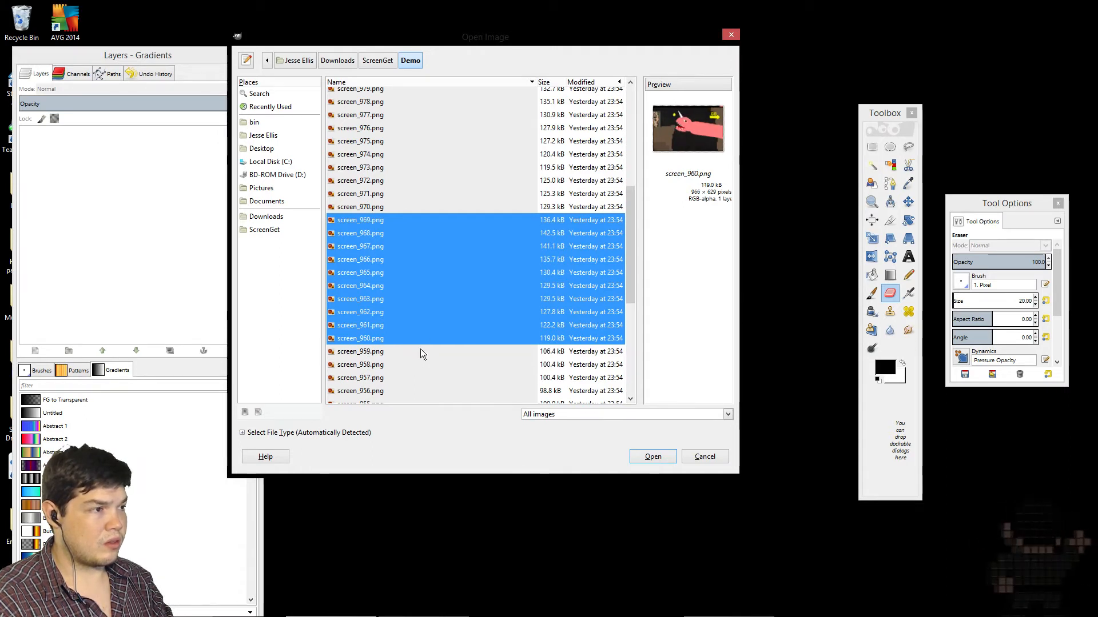
{"action": "left_click", "coordinate": [422, 351], "text": "shift"}
{"action": "left_click", "coordinate": [416, 365], "text": "shift"}
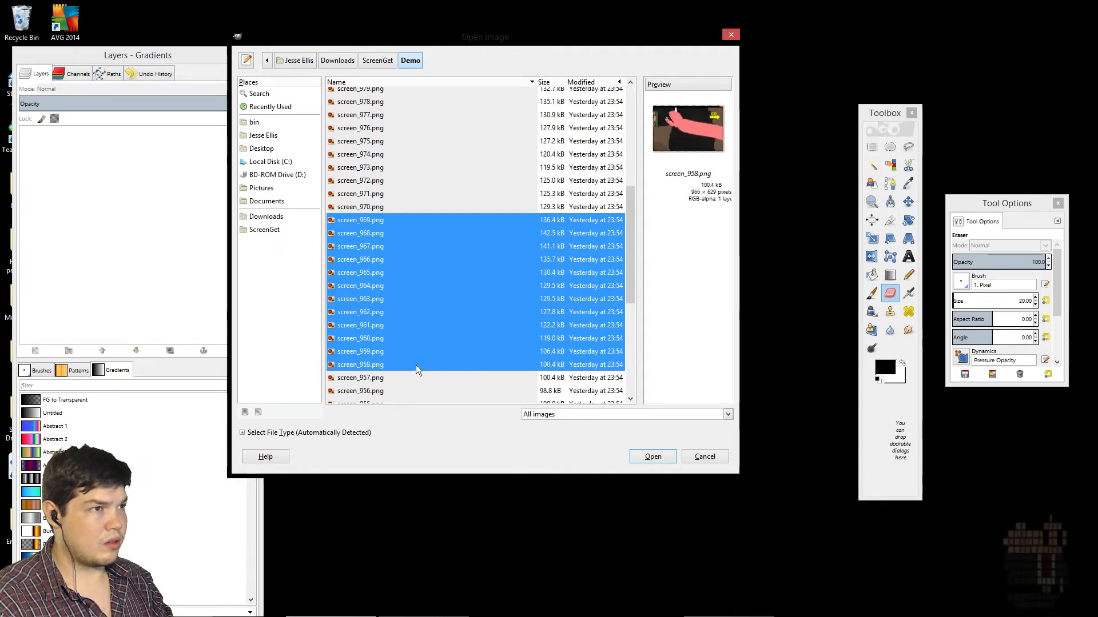
{"action": "left_click", "coordinate": [654, 455]}
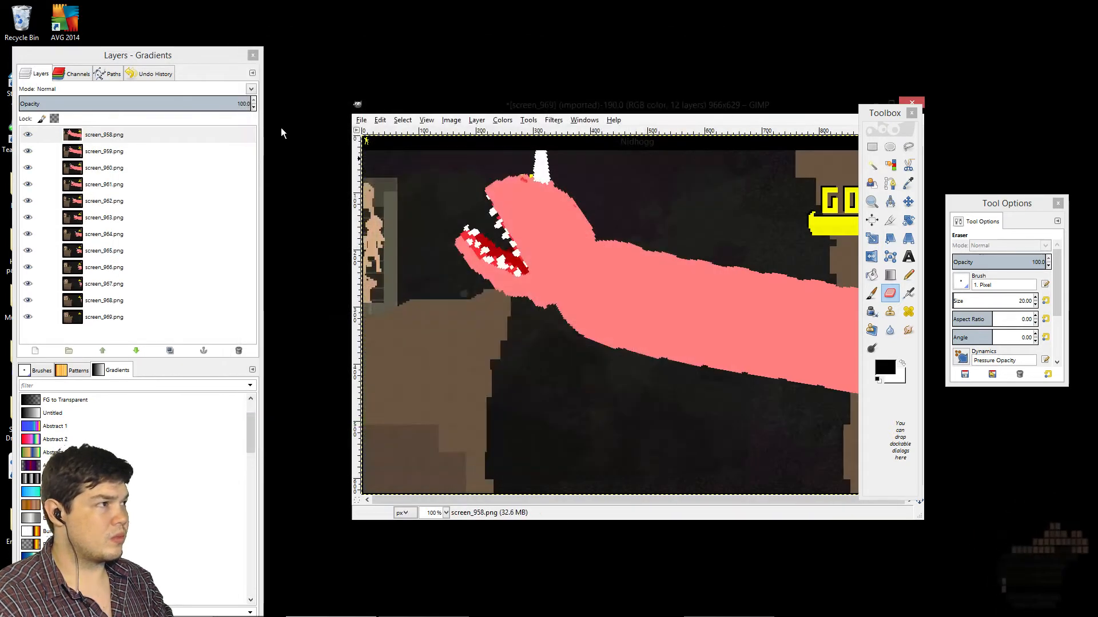
Step: Play the layers with the animation Playback filter to check the frame order, then close the preview
{"action": "left_click", "coordinate": [554, 120]}
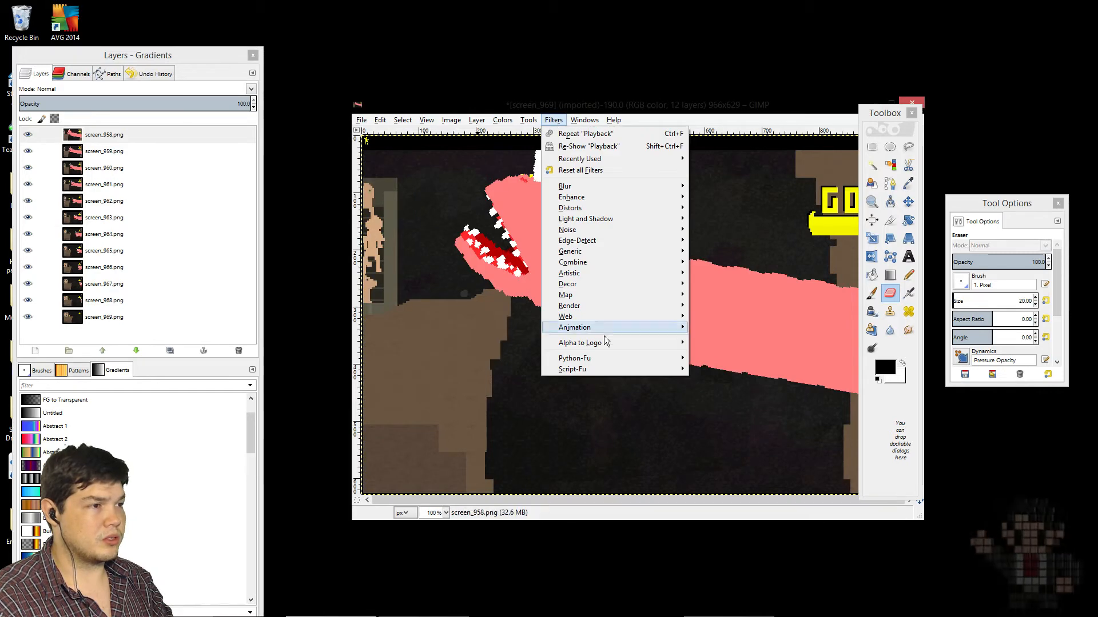
{"action": "mouse_move", "coordinate": [601, 333]}
{"action": "left_click", "coordinate": [722, 408]}
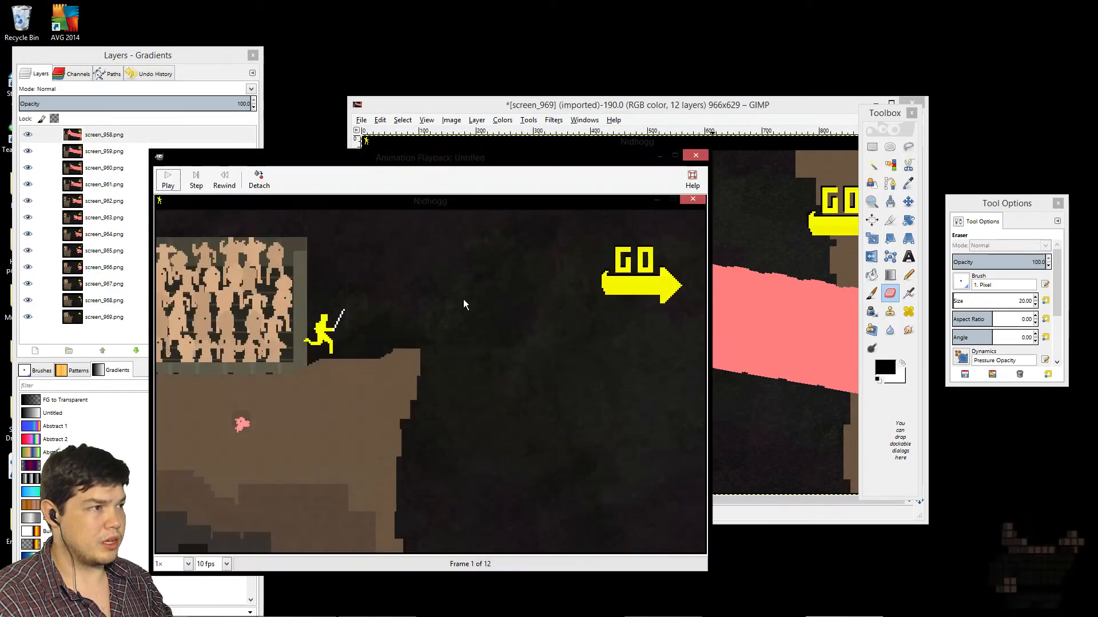
{"action": "left_click", "coordinate": [169, 180]}
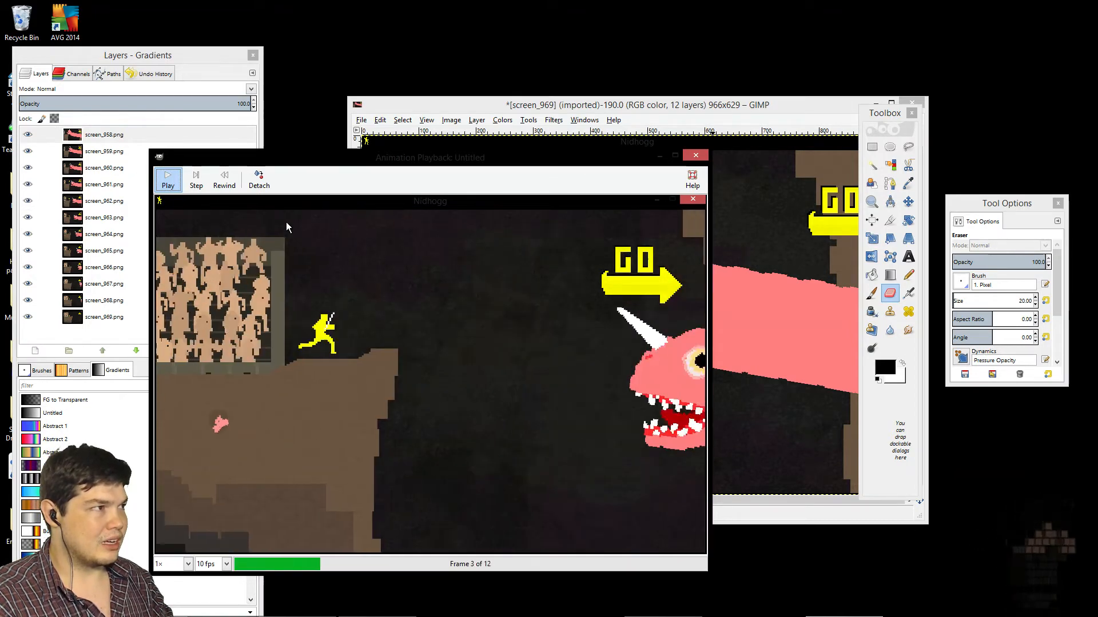
{"action": "left_click", "coordinate": [696, 157]}
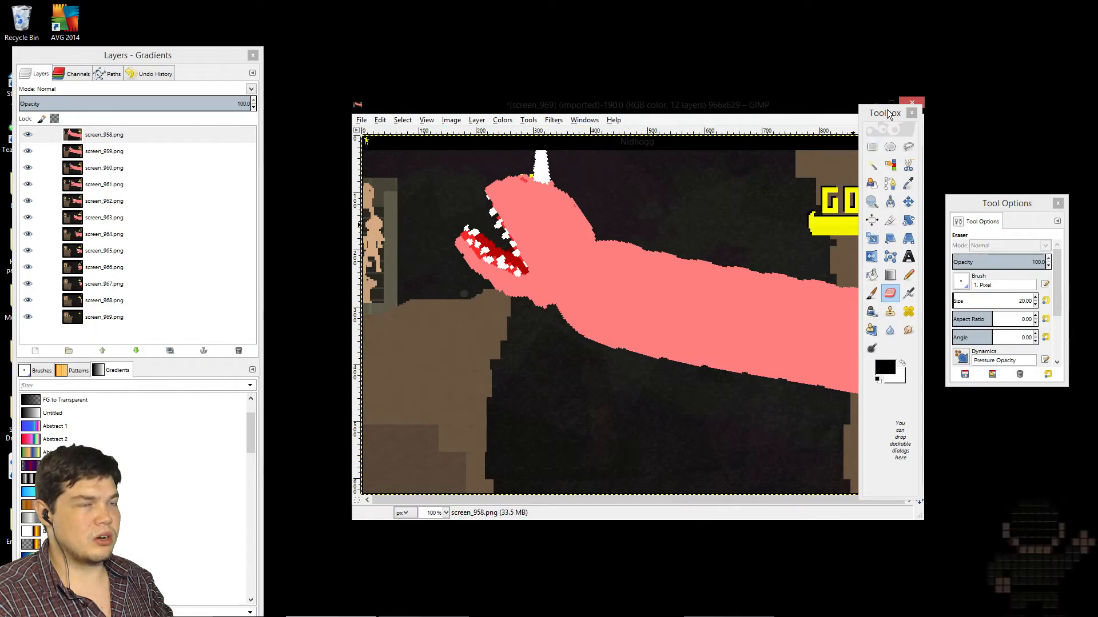
Step: Move the Toolbox clear of the canvas and rectangle-select the game picture below the captured window's title bar
{"action": "left_click_drag", "start_coordinate": [883, 113], "coordinate": [947, 112]}
{"action": "left_click", "coordinate": [935, 146]}
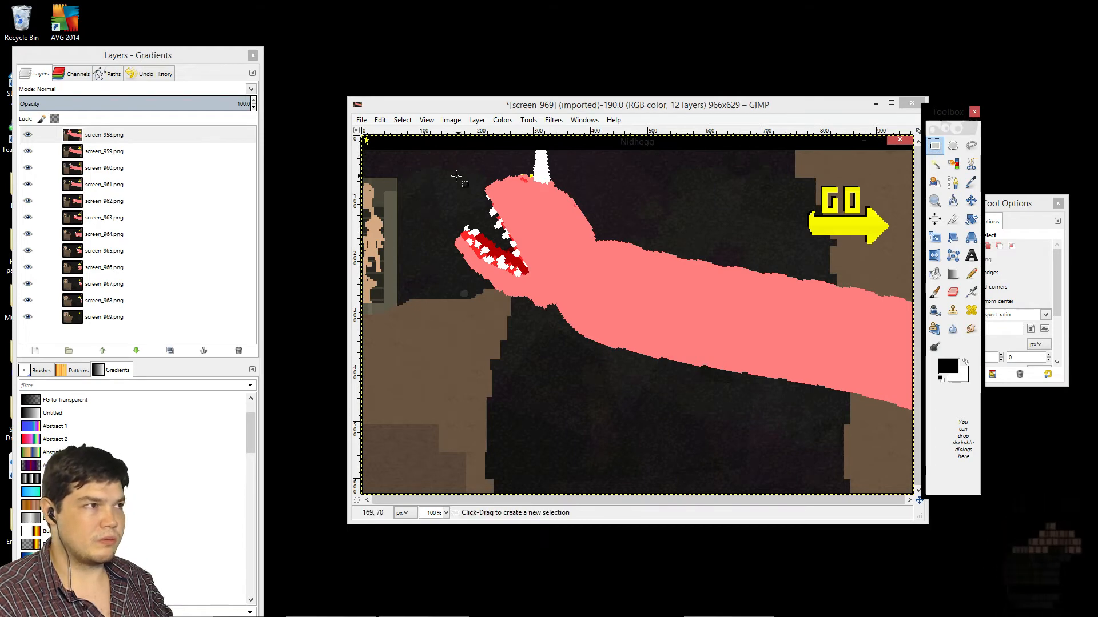
{"action": "left_click_drag", "start_coordinate": [365, 147], "coordinate": [901, 562]}
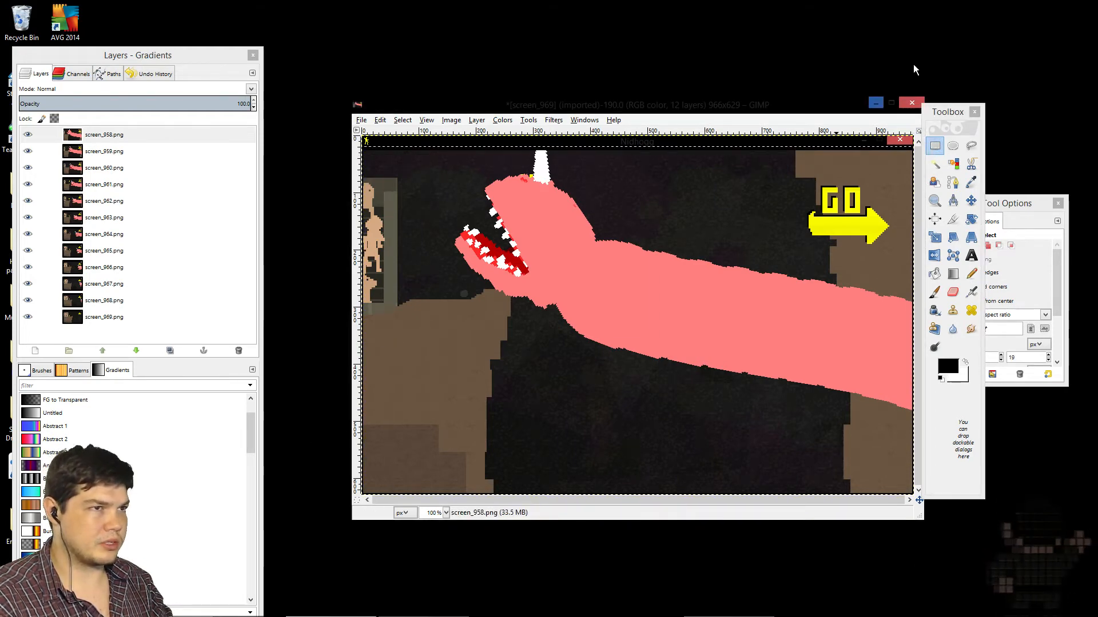
Step: Maximize the image window and make Rectangle Select the active tool again
{"action": "left_click", "coordinate": [893, 101]}
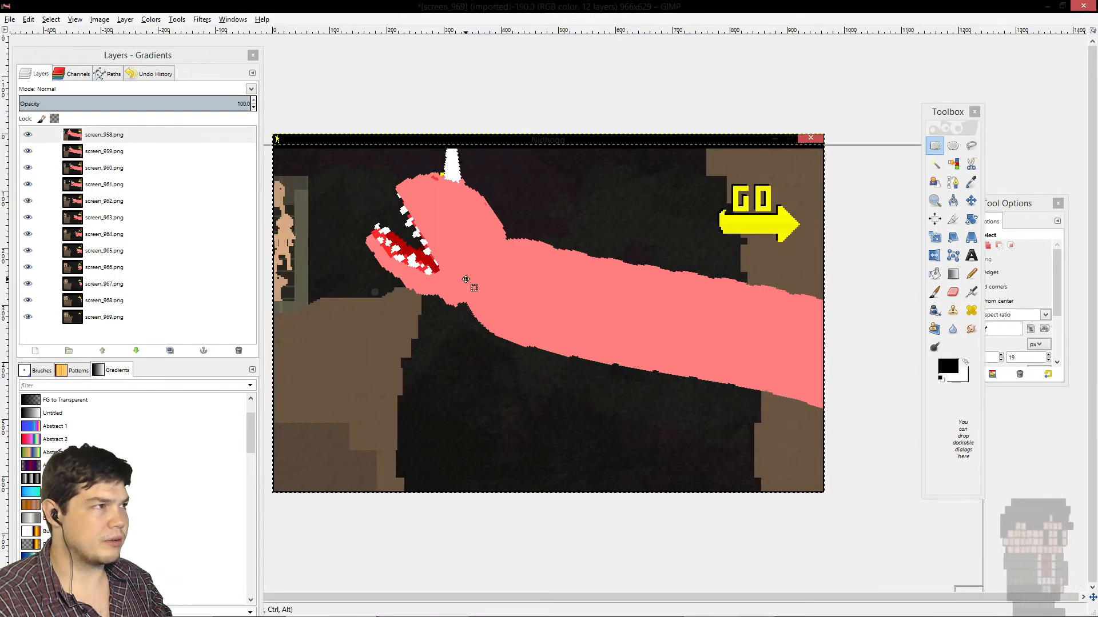
{"action": "left_click", "coordinate": [933, 201]}
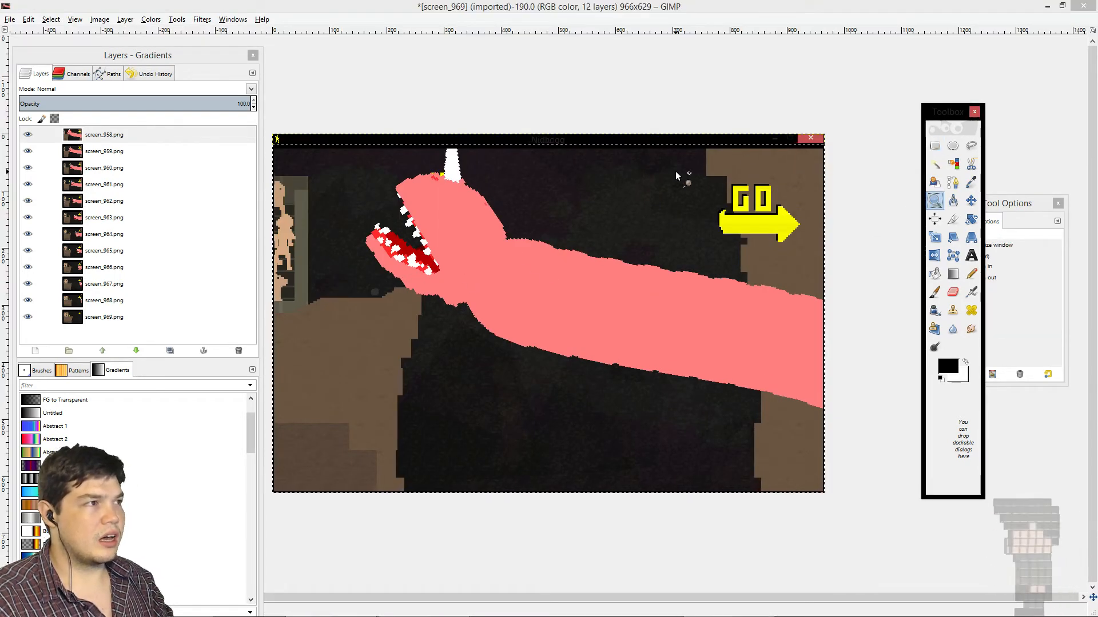
{"action": "left_click", "coordinate": [933, 147]}
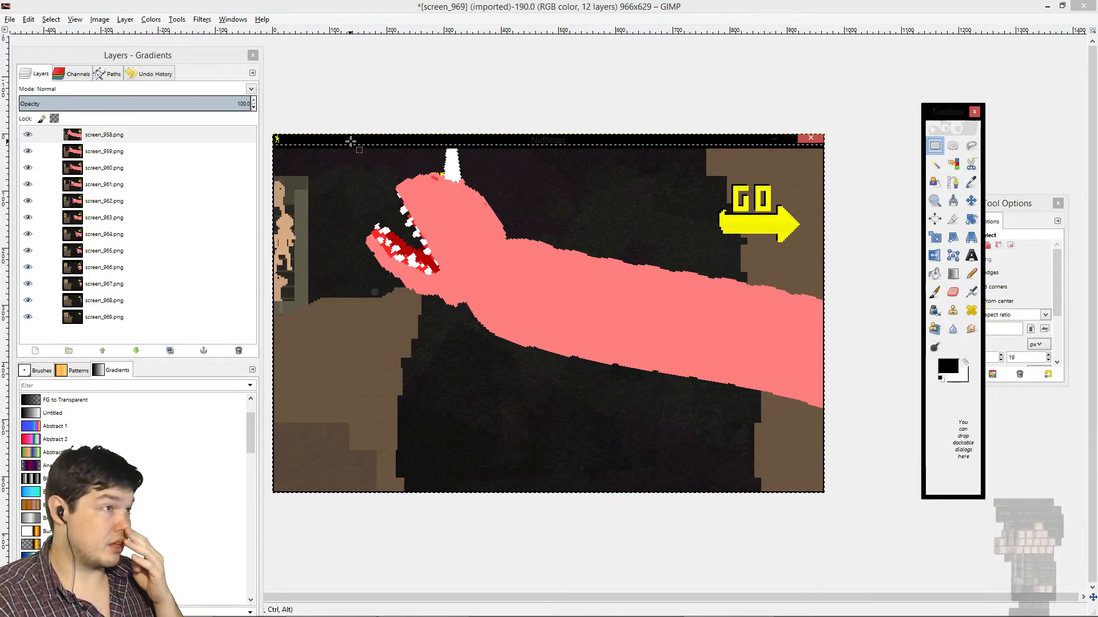
Step: Adjust the selection's upper edge to Y 22 px, just below the captured title bar, and crop the image to the selection
{"action": "left_click", "coordinate": [530, 154]}
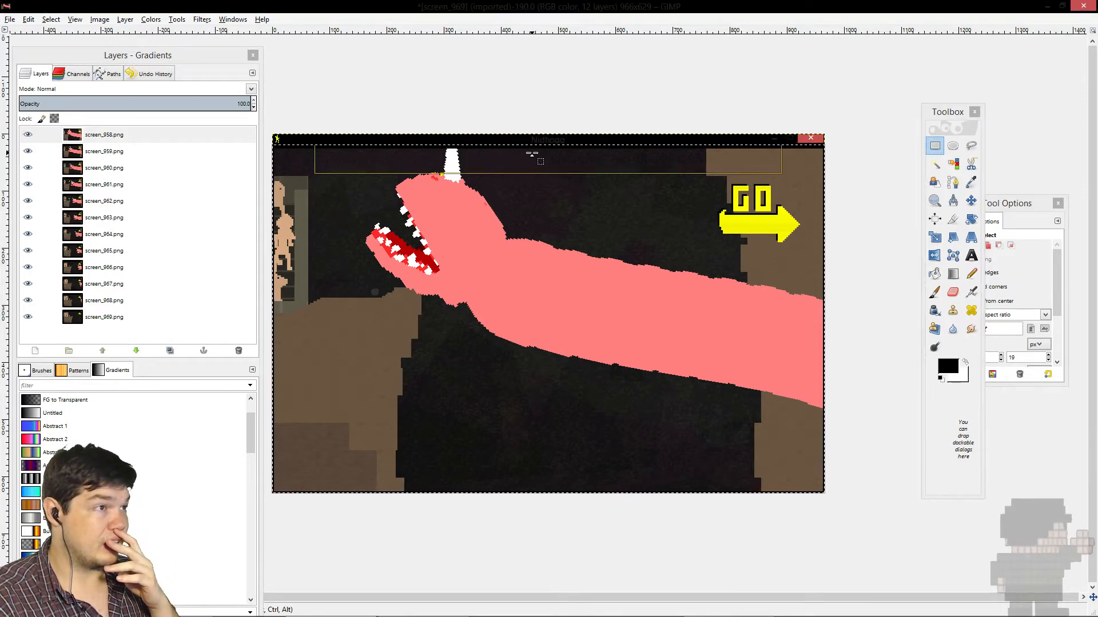
{"action": "left_click_drag", "start_coordinate": [532, 154], "coordinate": [524, 156]}
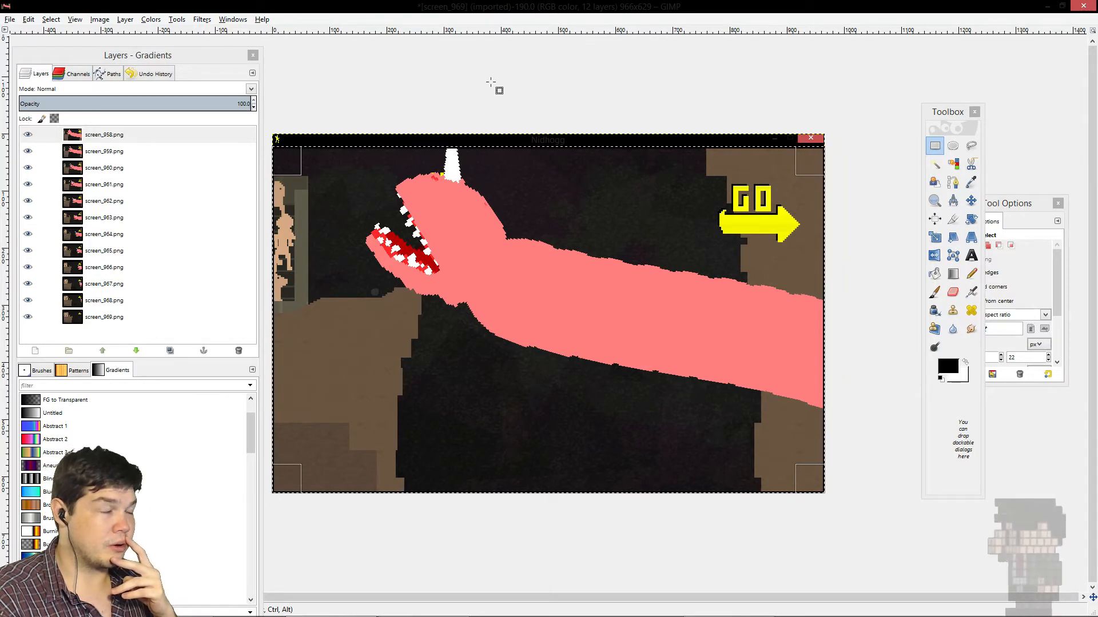
{"action": "left_click", "coordinate": [100, 18]}
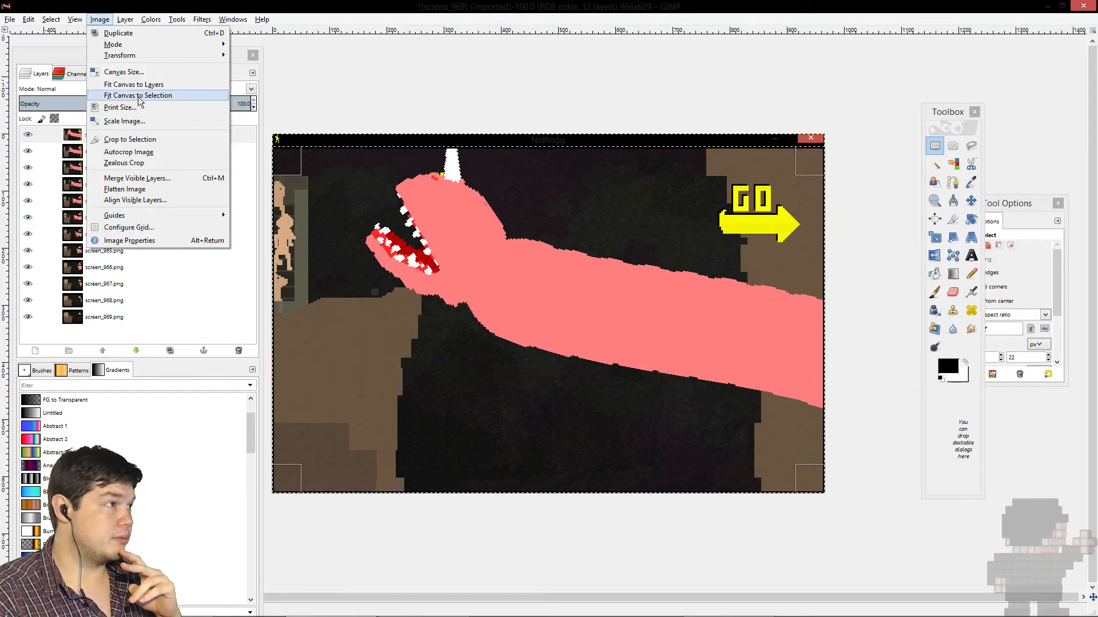
{"action": "left_click", "coordinate": [137, 139]}
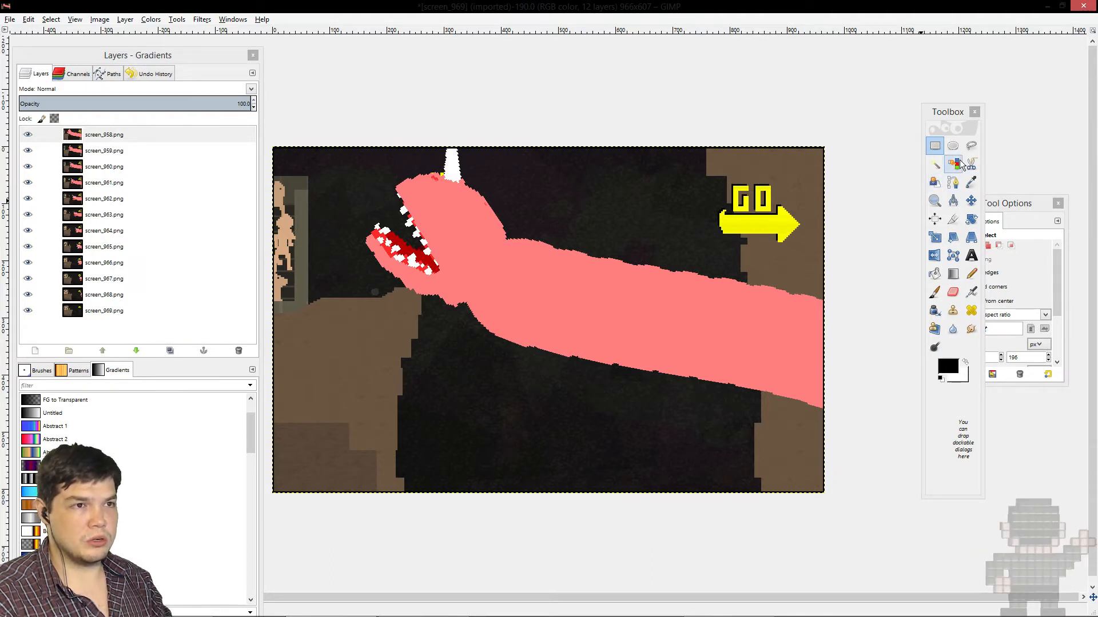
Step: Try Autocrop on the image, and undo it to restore the thin border around the picture
{"action": "left_click", "coordinate": [99, 20]}
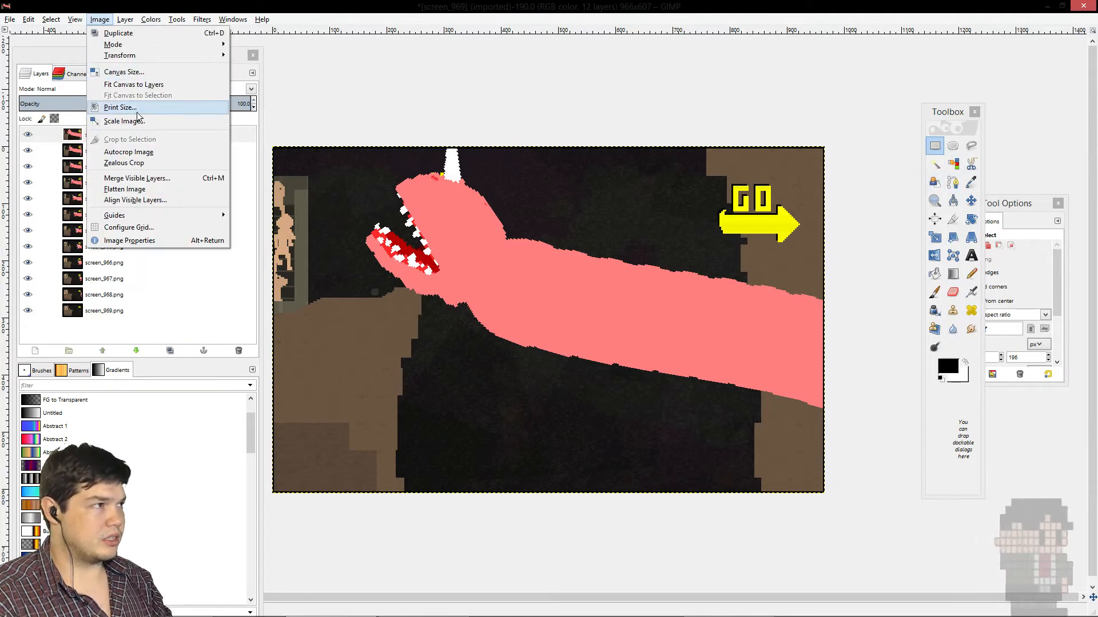
{"action": "left_click", "coordinate": [152, 151]}
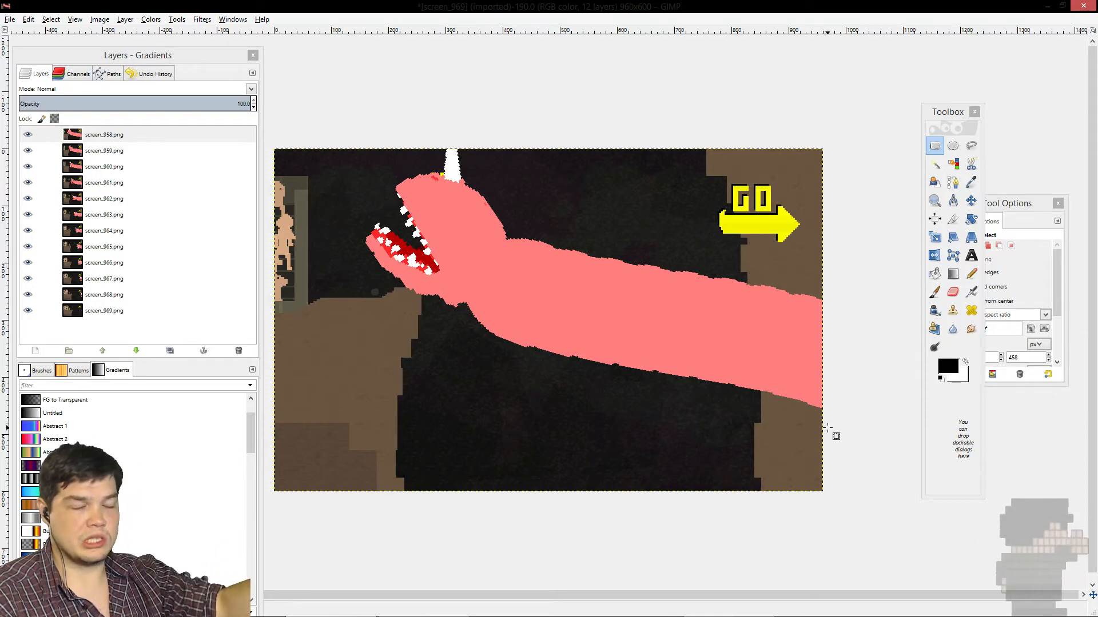
{"action": "left_click", "coordinate": [29, 21]}
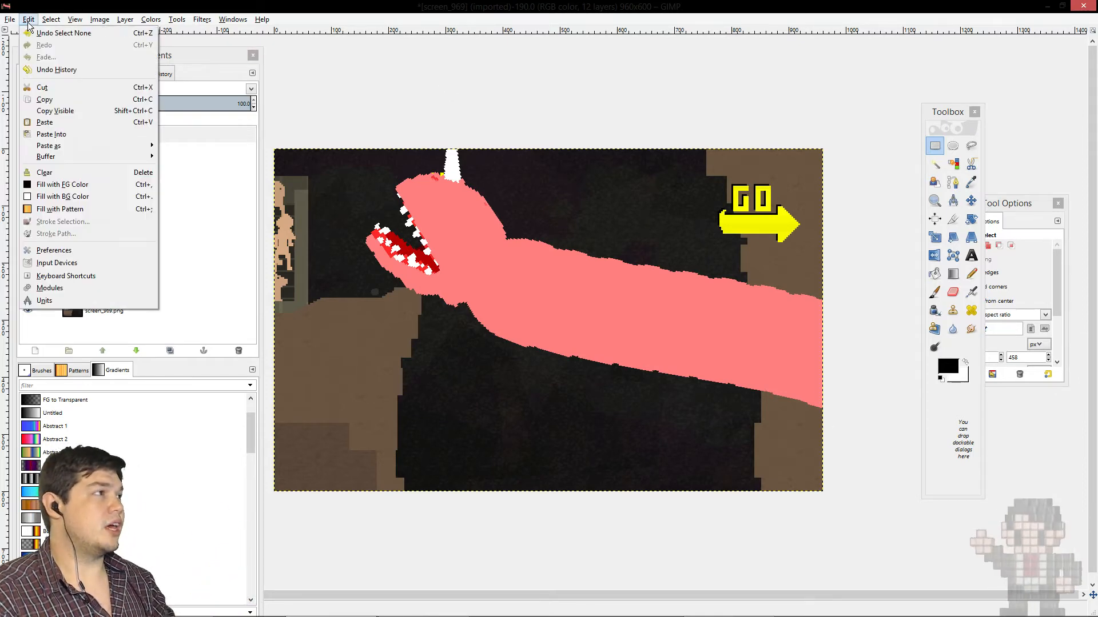
{"action": "left_click", "coordinate": [28, 34]}
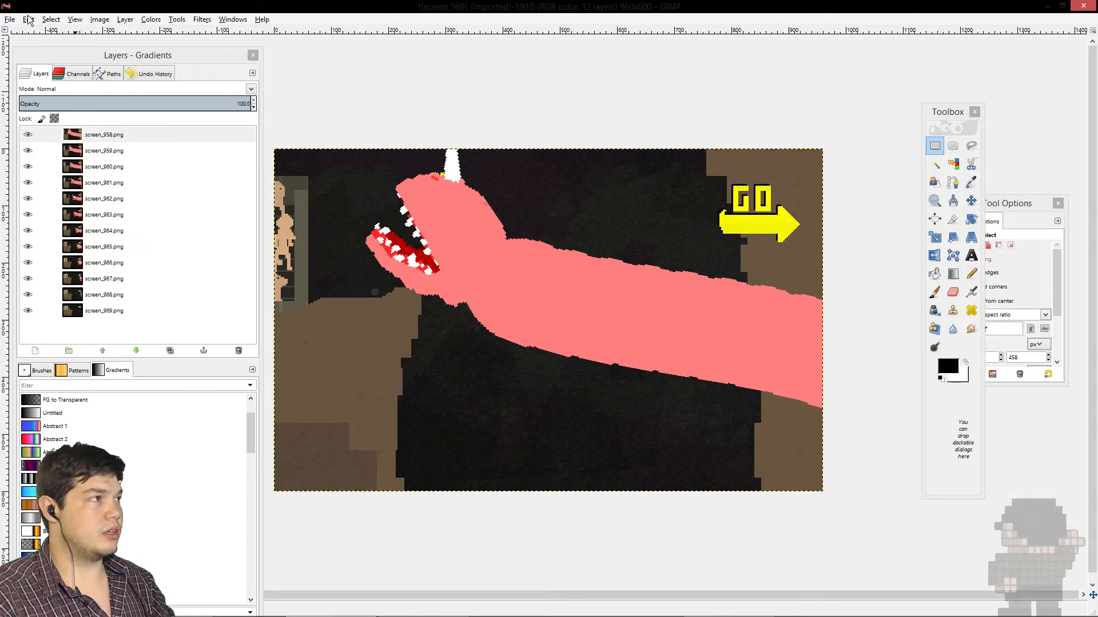
{"action": "left_click", "coordinate": [28, 20]}
{"action": "left_click", "coordinate": [28, 31]}
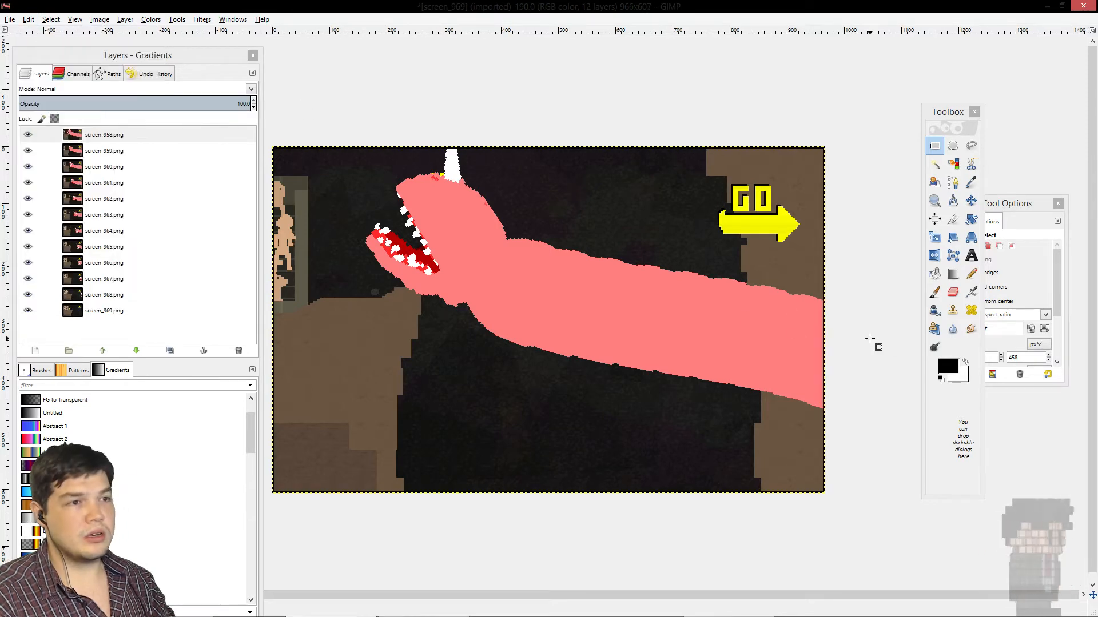
Step: Select the whole image and set up Fuzzy Select to subtract from the selection with a threshold of 0
{"action": "key", "text": "shift"}
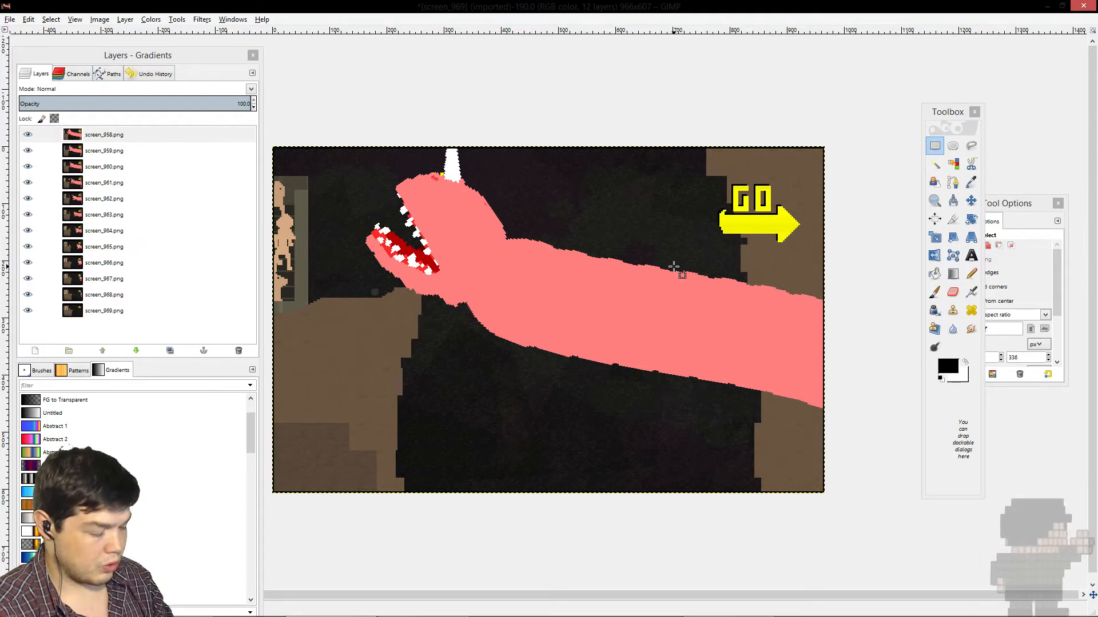
{"action": "key", "text": "shift"}
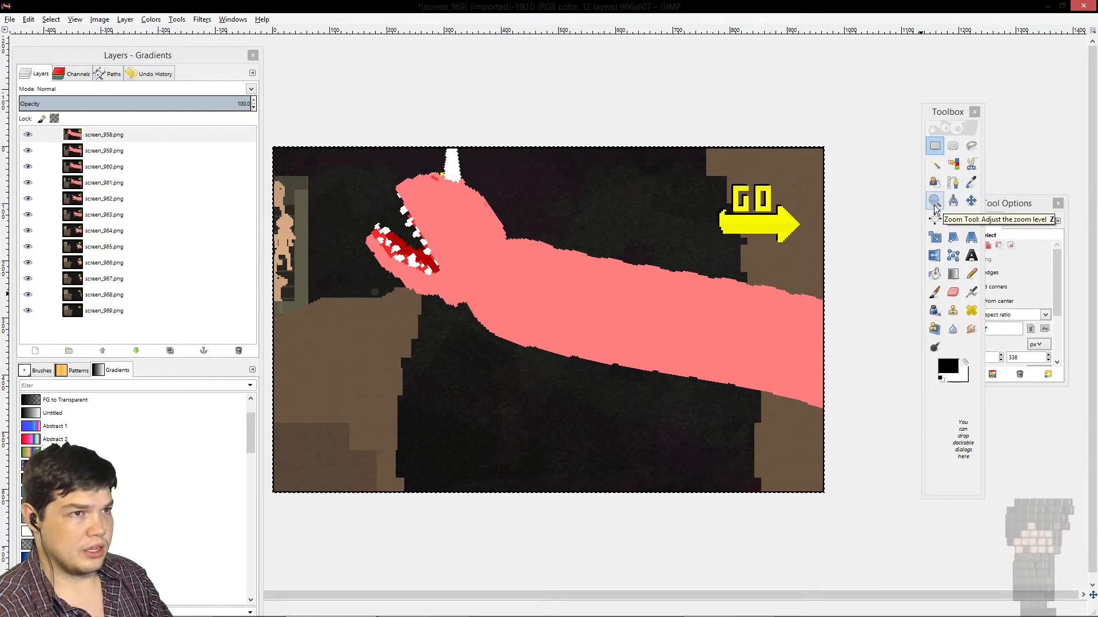
{"action": "left_click", "coordinate": [952, 169]}
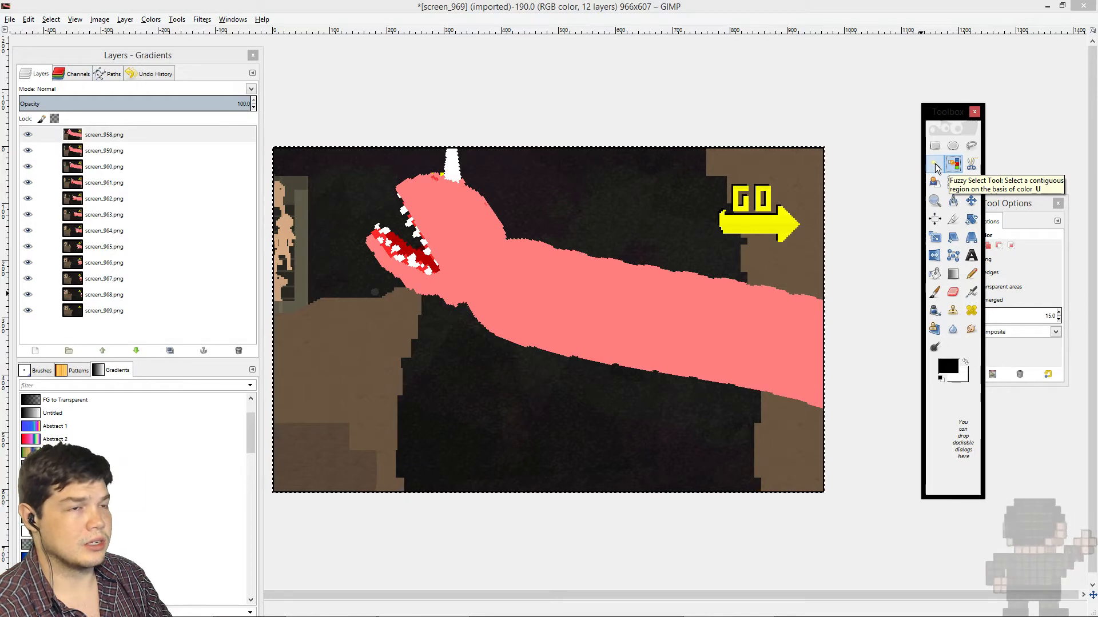
{"action": "left_click", "coordinate": [935, 166]}
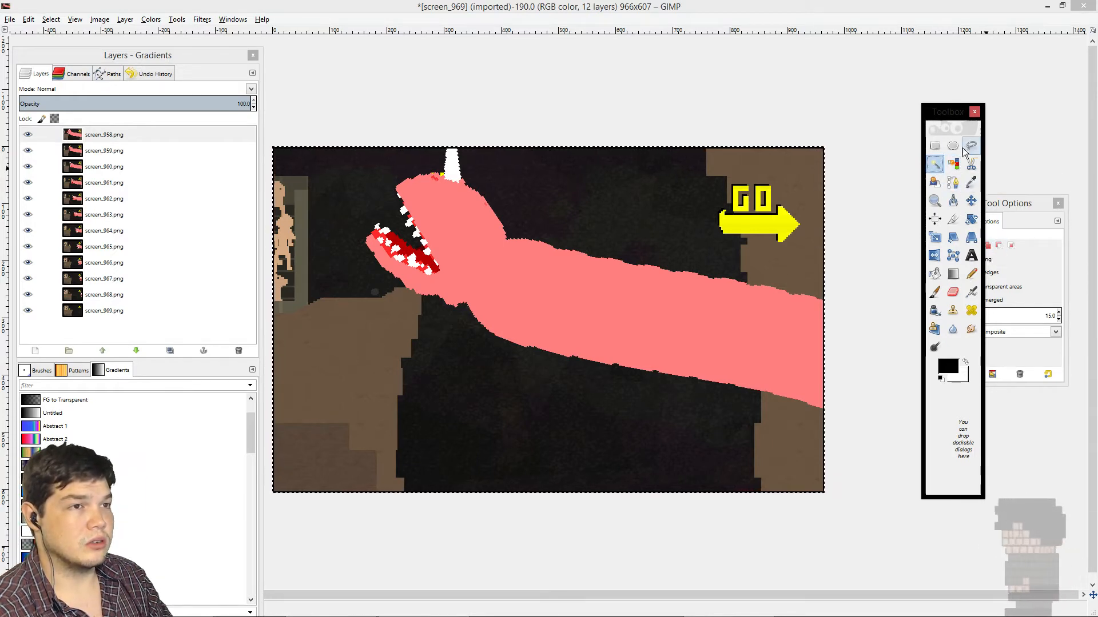
{"action": "left_click_drag", "start_coordinate": [951, 111], "coordinate": [876, 119]}
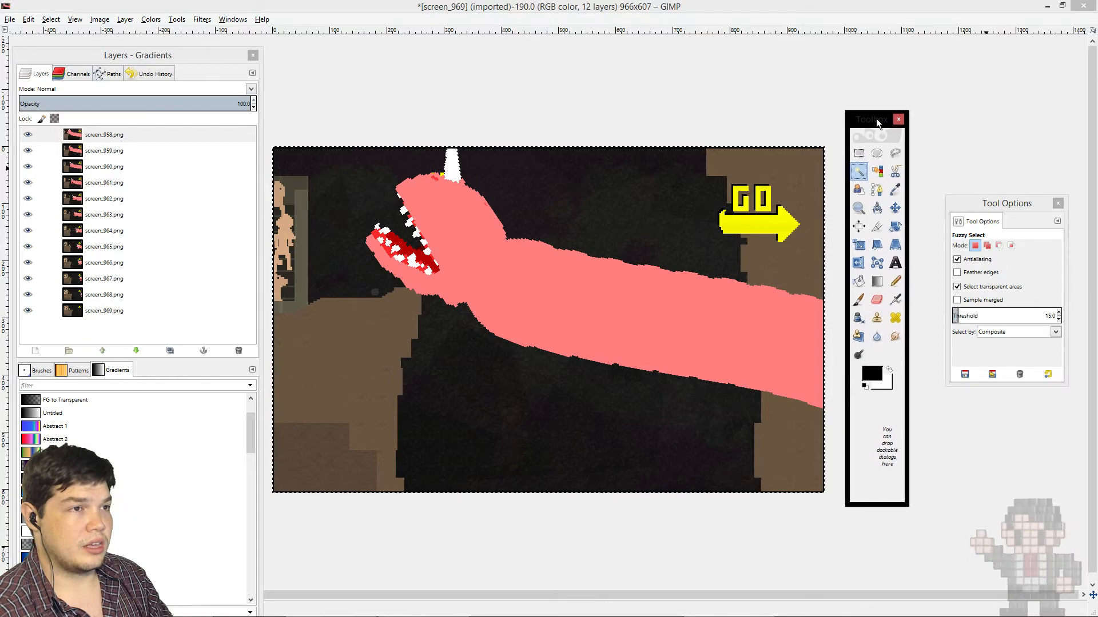
{"action": "left_click", "coordinate": [999, 246]}
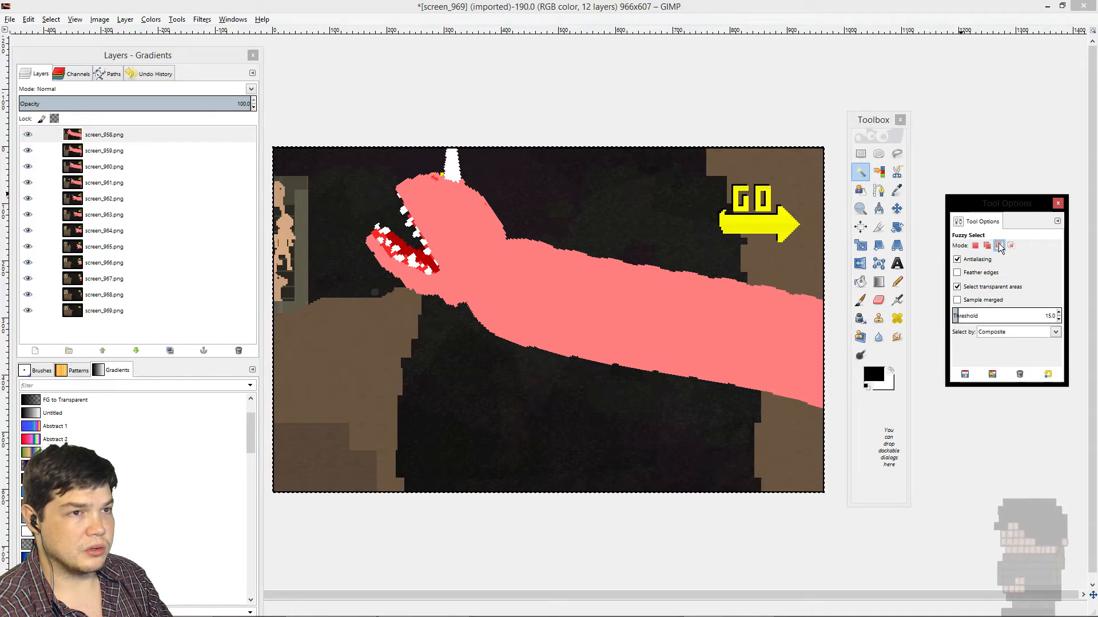
{"action": "left_click", "coordinate": [1059, 321]}
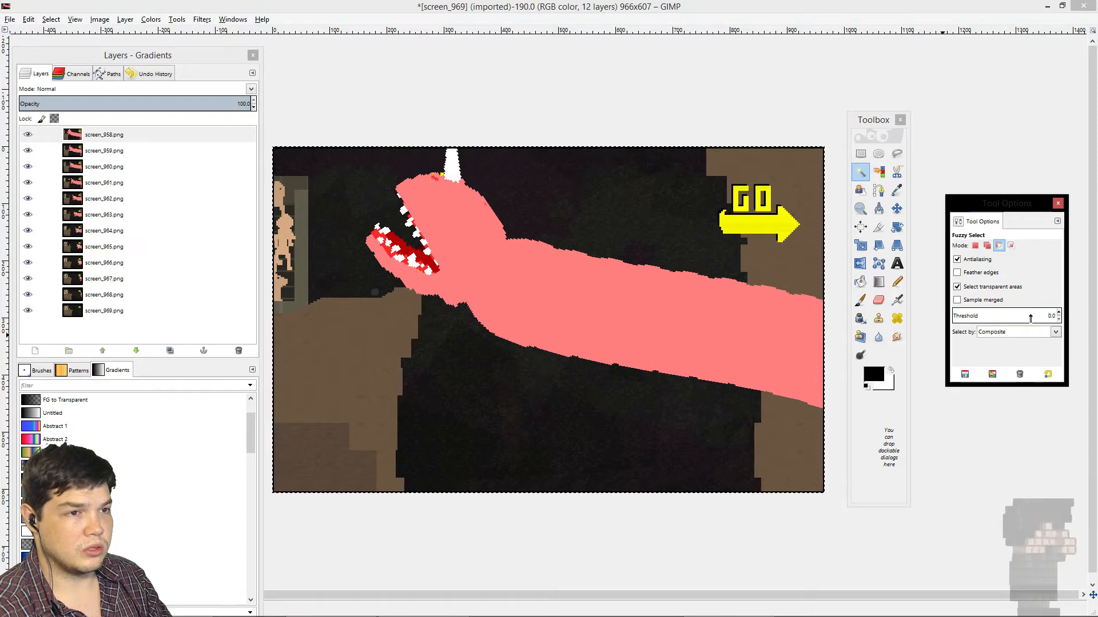
Step: Subtract the thin captured window border from the selection and crop the image to the remaining game picture
{"action": "left_click", "coordinate": [824, 350]}
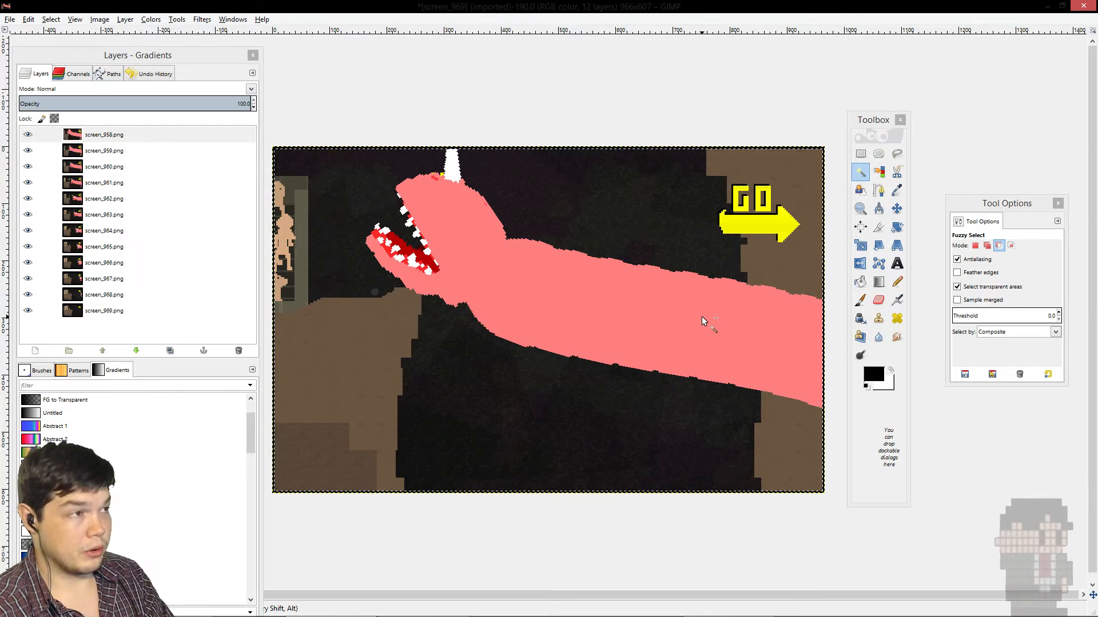
{"action": "left_click", "coordinate": [99, 21]}
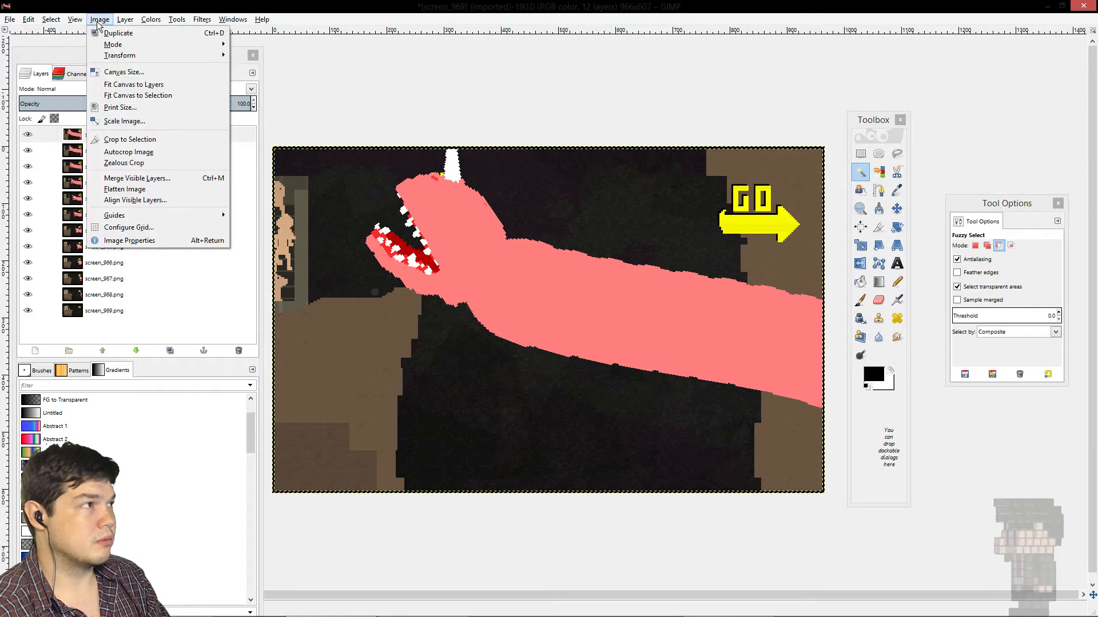
{"action": "left_click", "coordinate": [136, 137]}
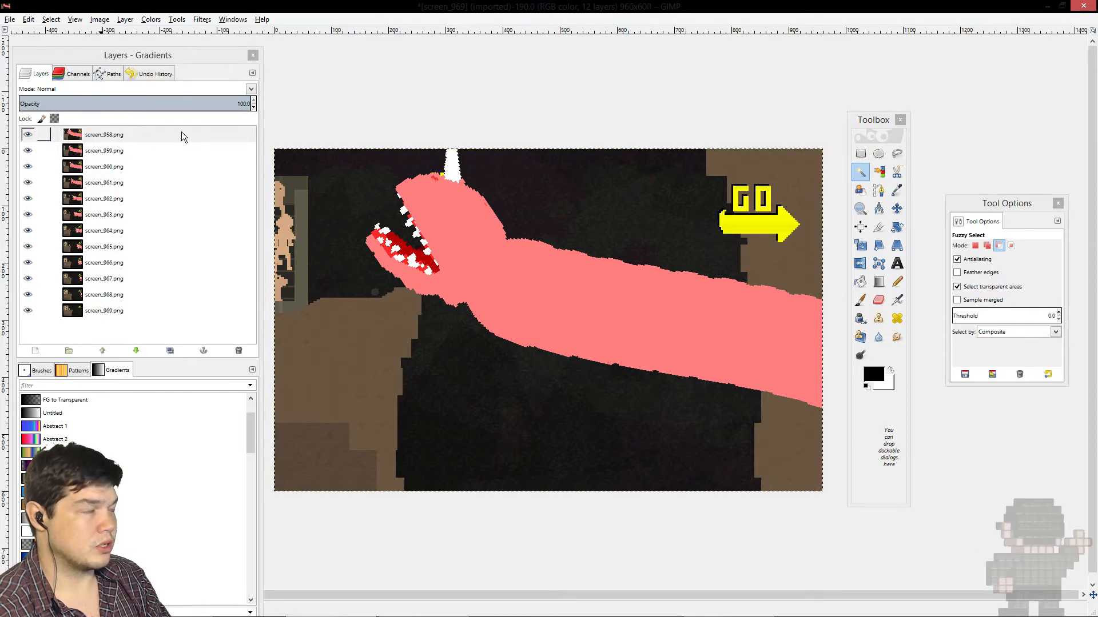
Step: Make Rectangle Select active and check the cropped image's dimensions in the Canvas Size settings without resizing it
{"action": "left_click", "coordinate": [860, 154]}
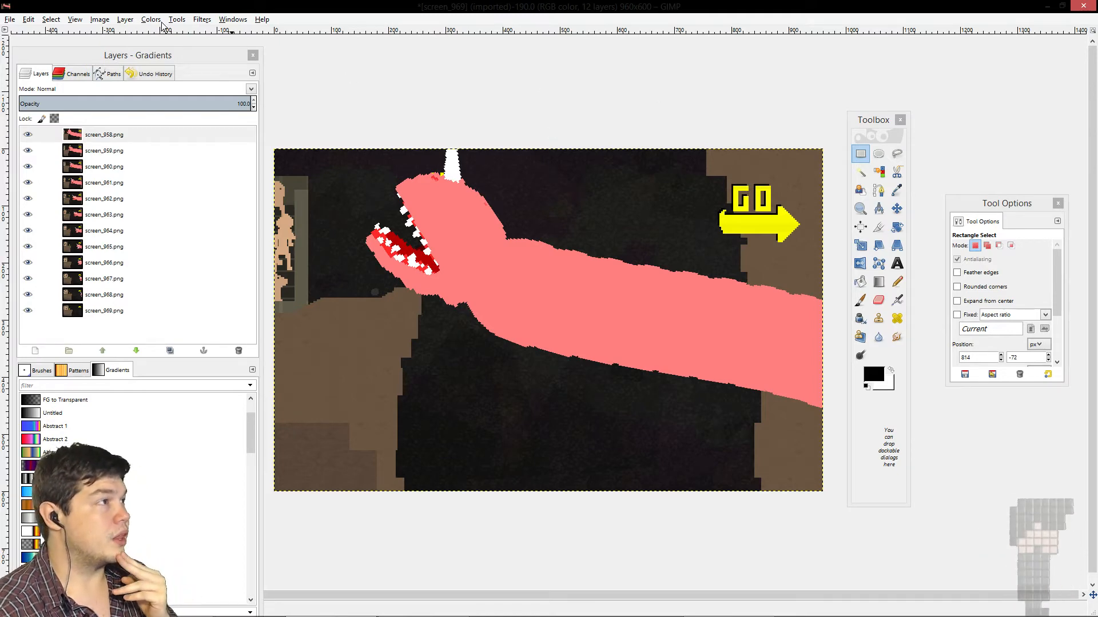
{"action": "left_click", "coordinate": [102, 22]}
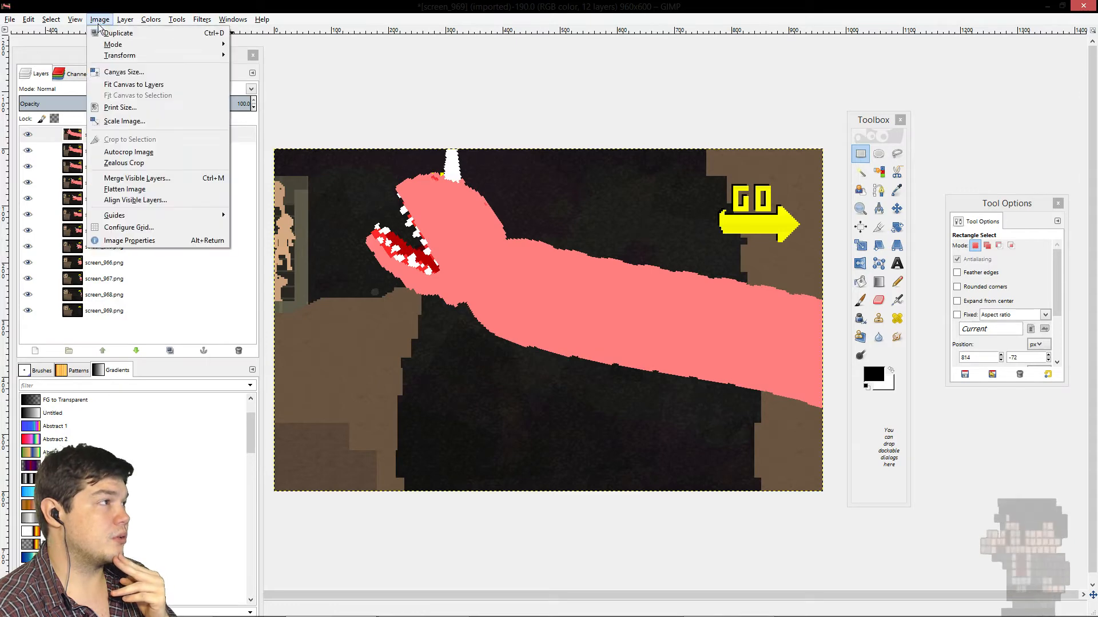
{"action": "left_click", "coordinate": [108, 77]}
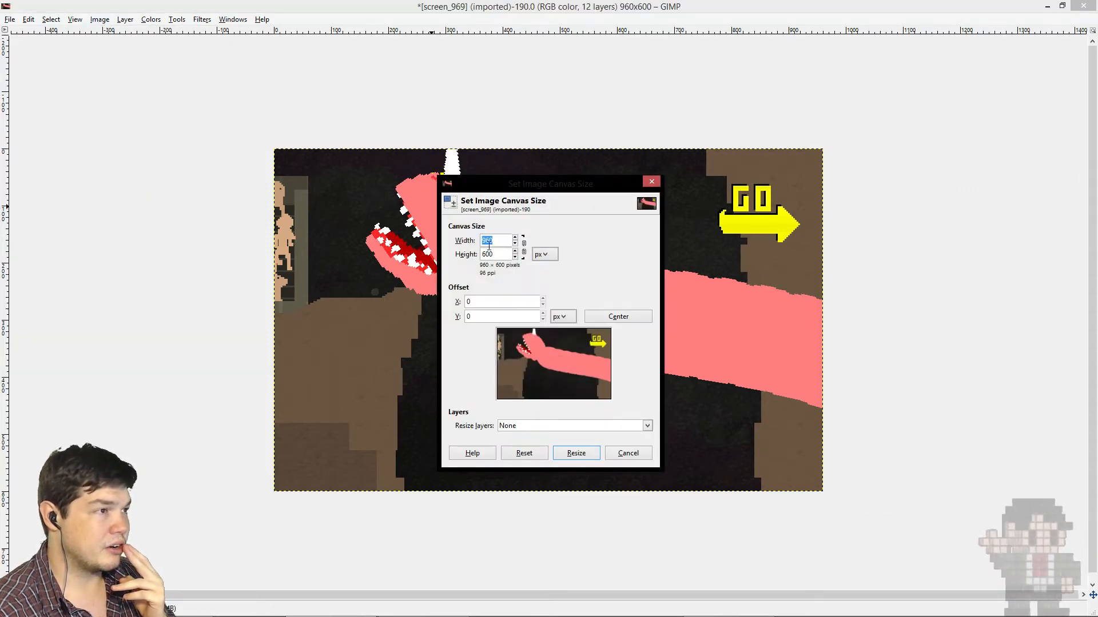
{"action": "left_click", "coordinate": [628, 452]}
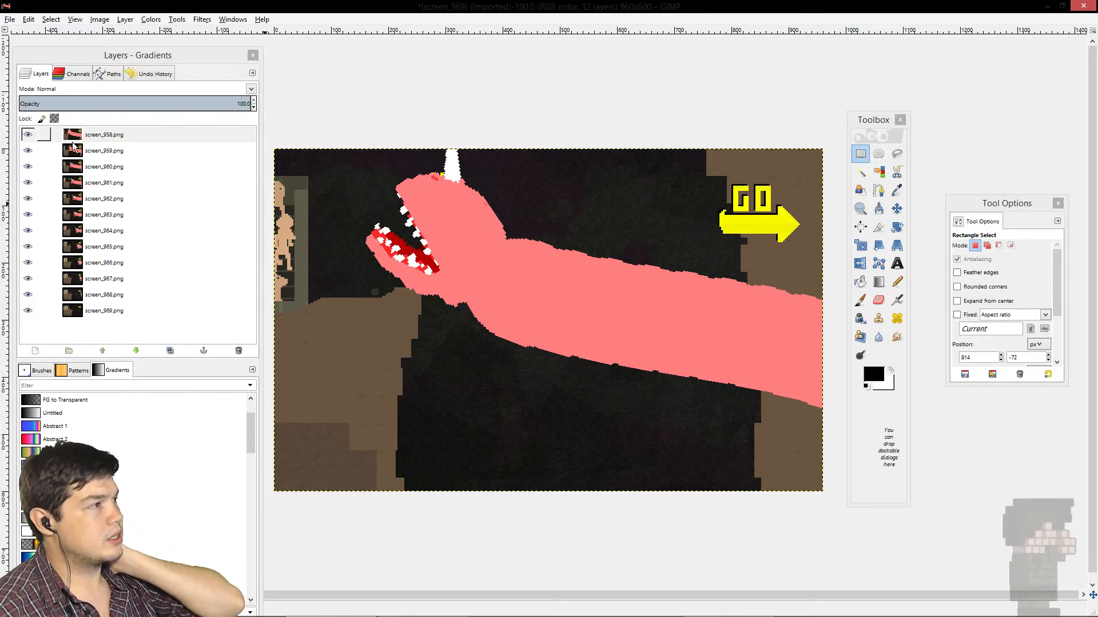
Step: Toggle the visibility of screen_958.png and screen_959.png off and on to examine the frames beneath
{"action": "left_click", "coordinate": [29, 135]}
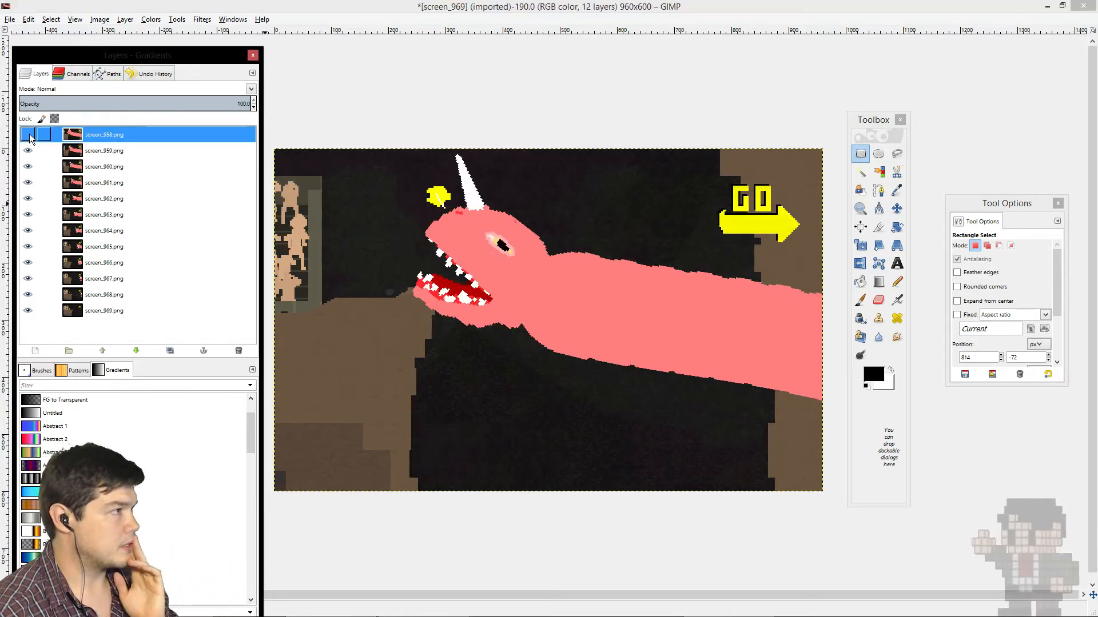
{"action": "left_click", "coordinate": [27, 153]}
{"action": "left_click", "coordinate": [29, 137]}
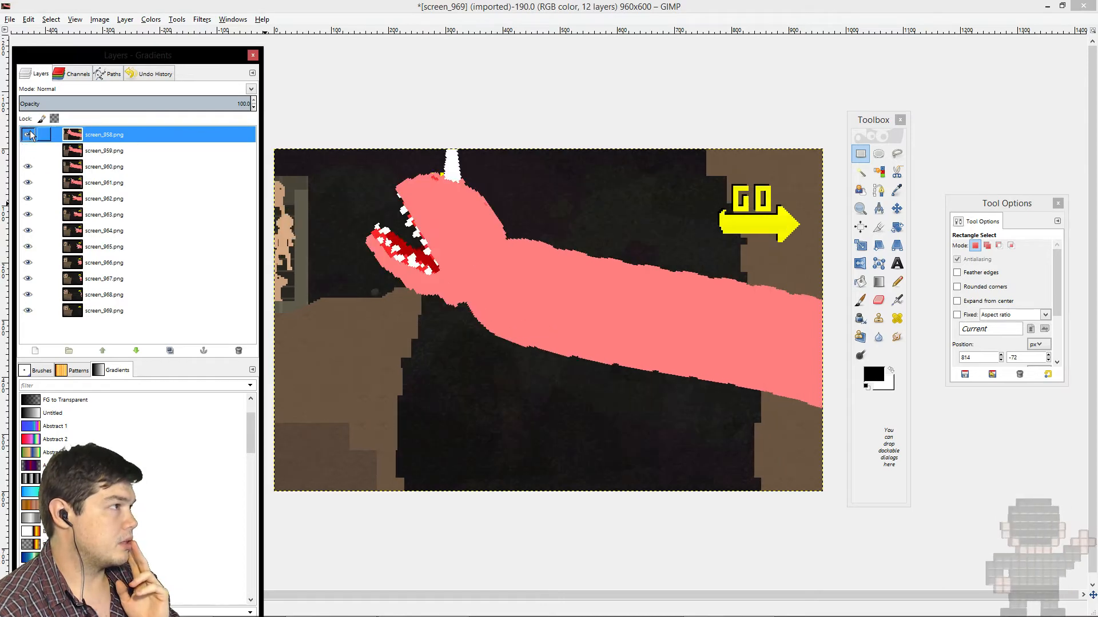
{"action": "left_click", "coordinate": [25, 152]}
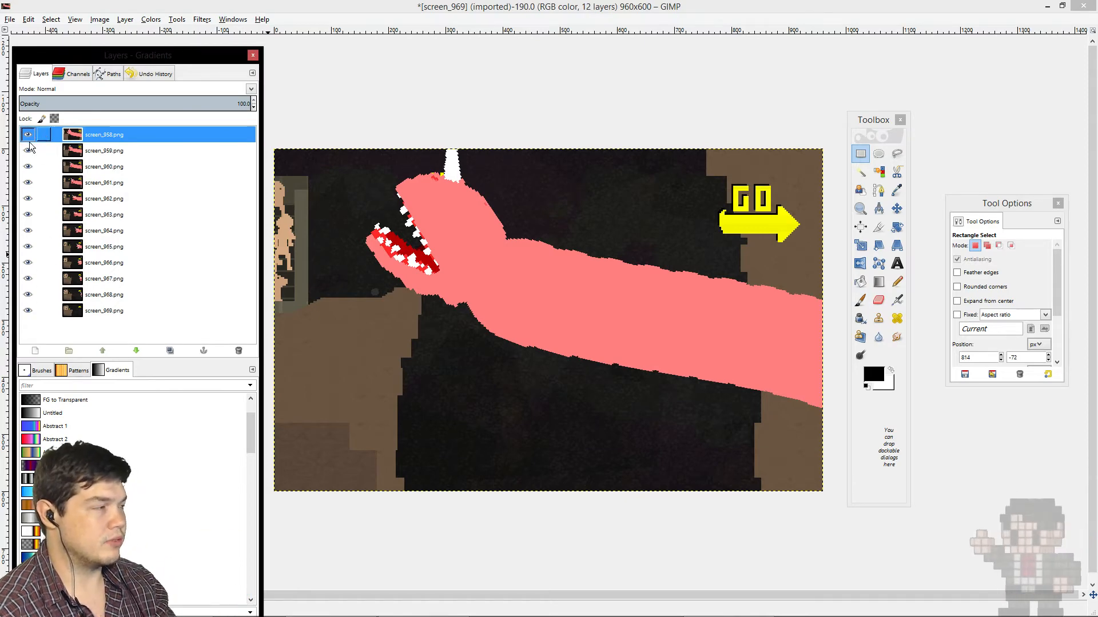
Step: Hide the layers screen_958.png through screen_968.png and make screen_969.png the active layer
{"action": "left_click_drag", "start_coordinate": [28, 139], "coordinate": [30, 299]}
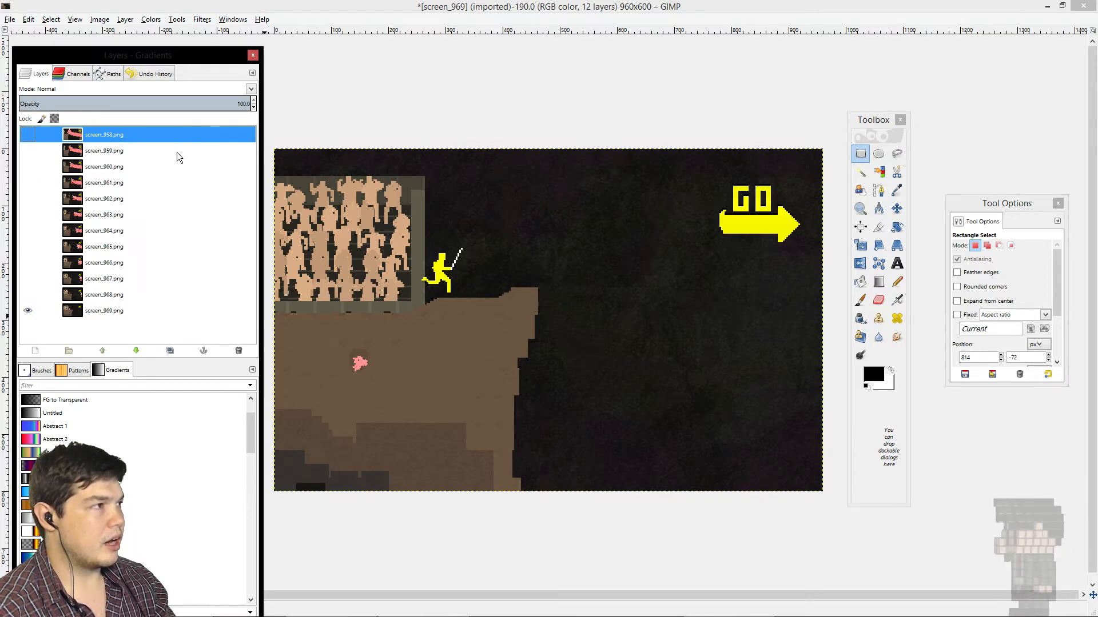
{"action": "left_click", "coordinate": [111, 311]}
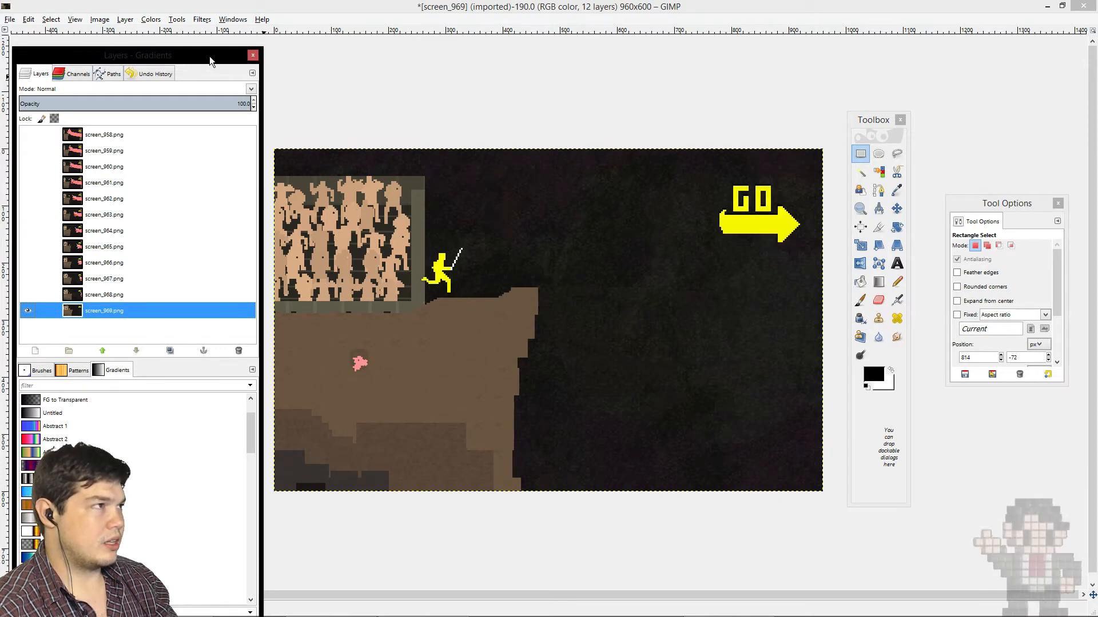
{"action": "mouse_move", "coordinate": [210, 61]}
{"action": "left_mouse_down"}
{"action": "mouse_move", "coordinate": [169, 73]}
{"action": "mouse_move", "coordinate": [205, 61]}
{"action": "left_mouse_up"}
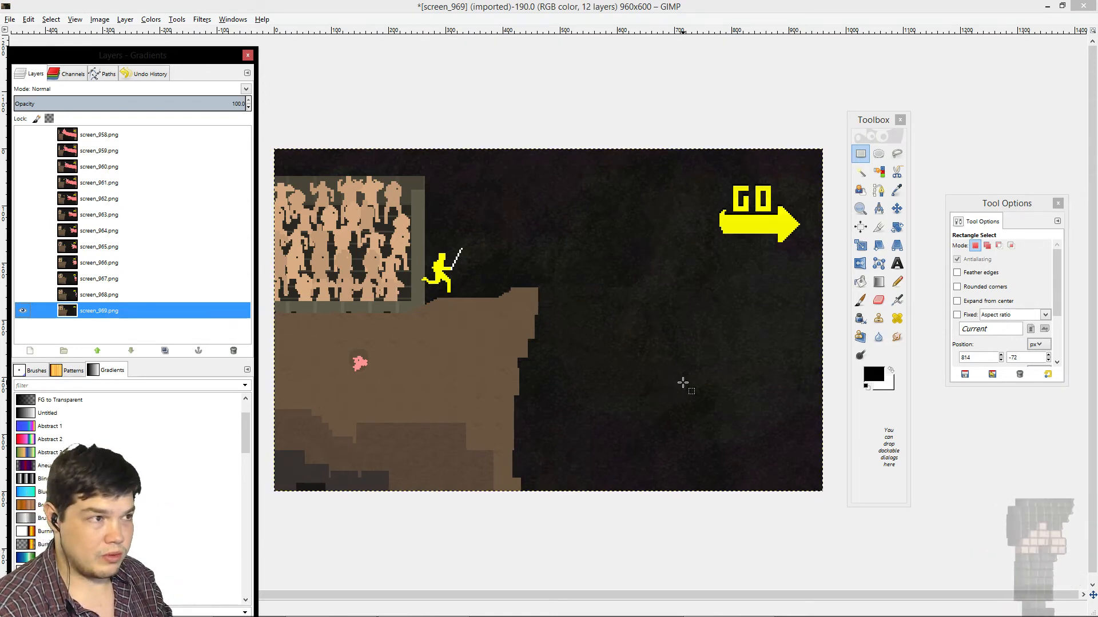
Step: Clear the selection and set Fuzzy Select to add to the current selection with a threshold of 15
{"action": "left_click", "coordinate": [696, 123]}
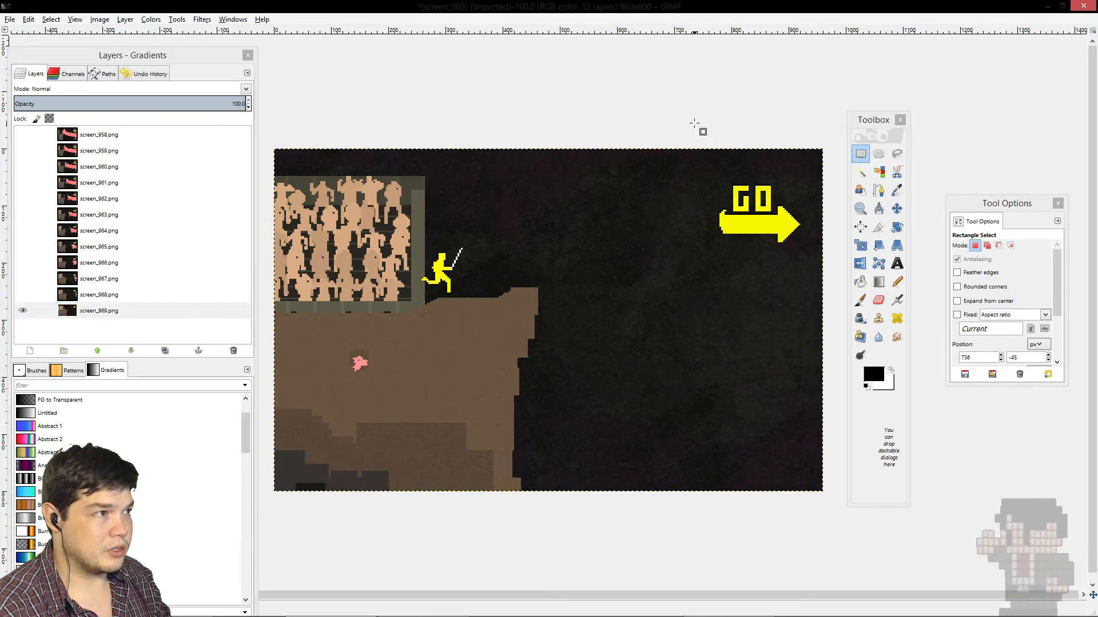
{"action": "left_click", "coordinate": [859, 177]}
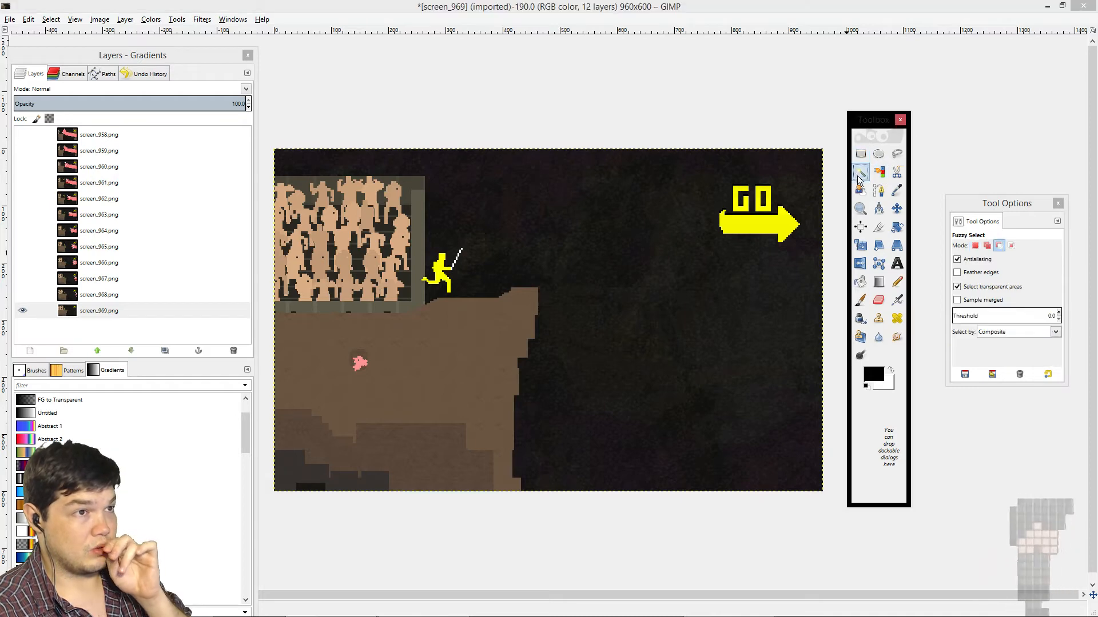
{"action": "left_click", "coordinate": [1059, 312]}
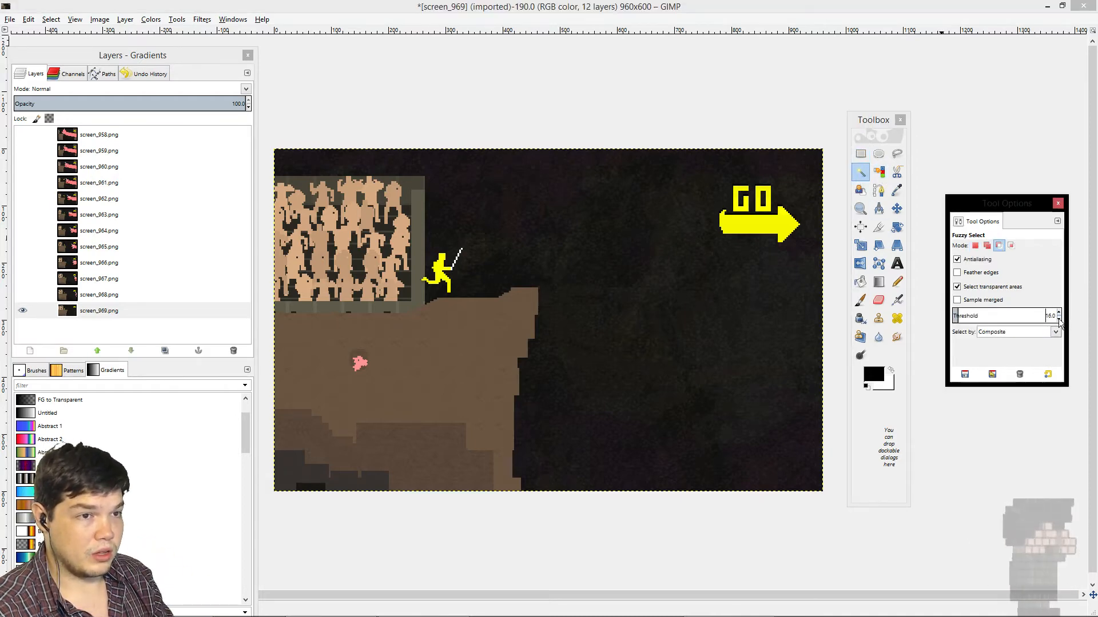
{"action": "left_click", "coordinate": [1060, 322]}
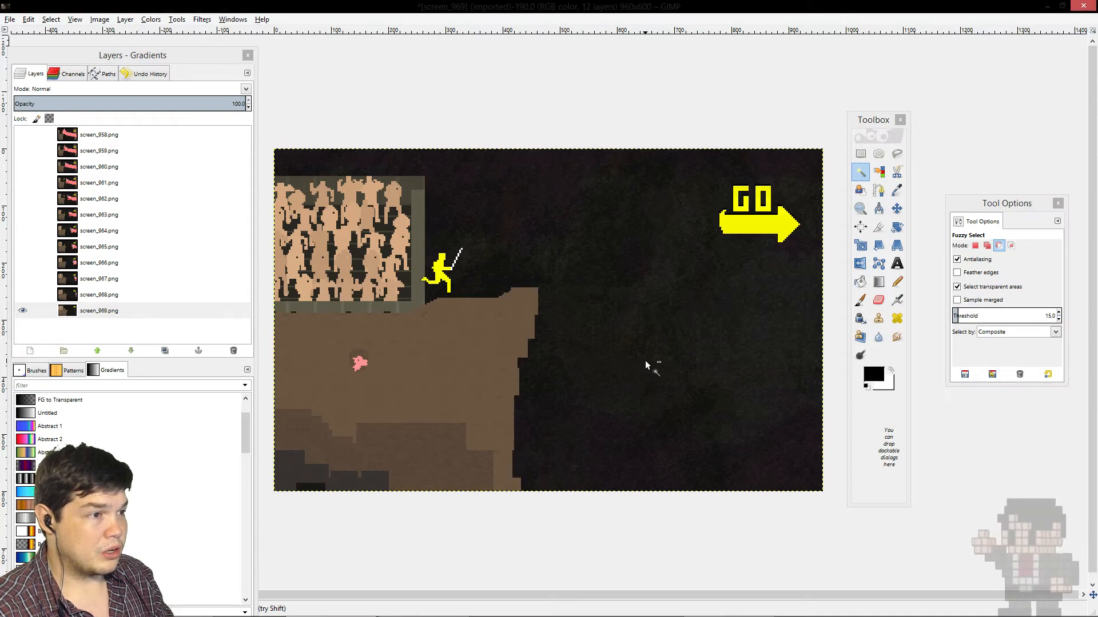
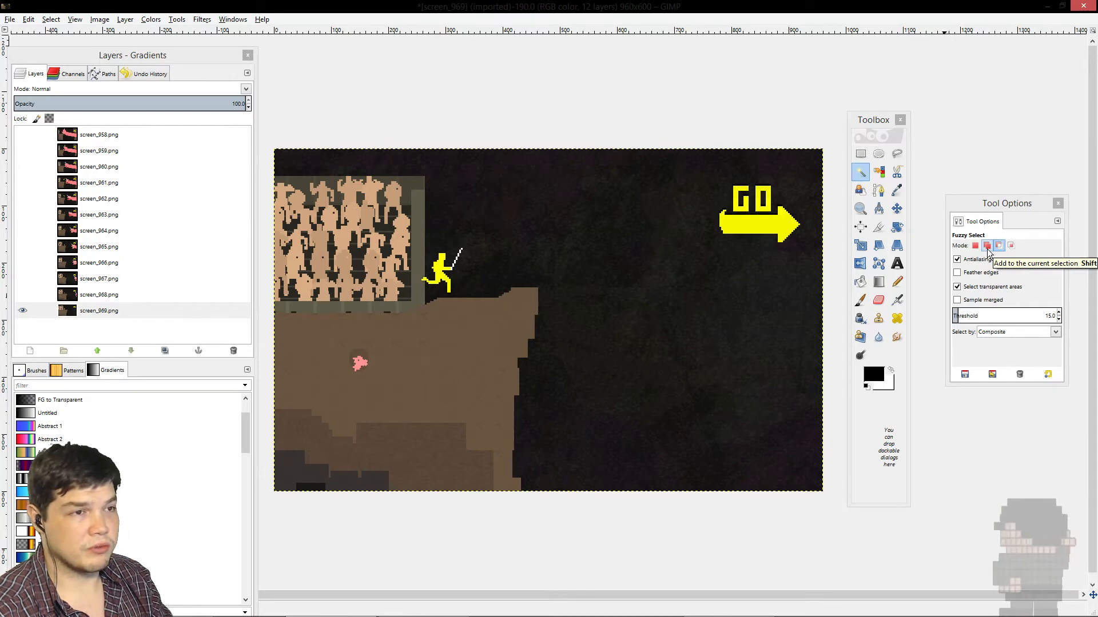
{"action": "left_click", "coordinate": [988, 247]}
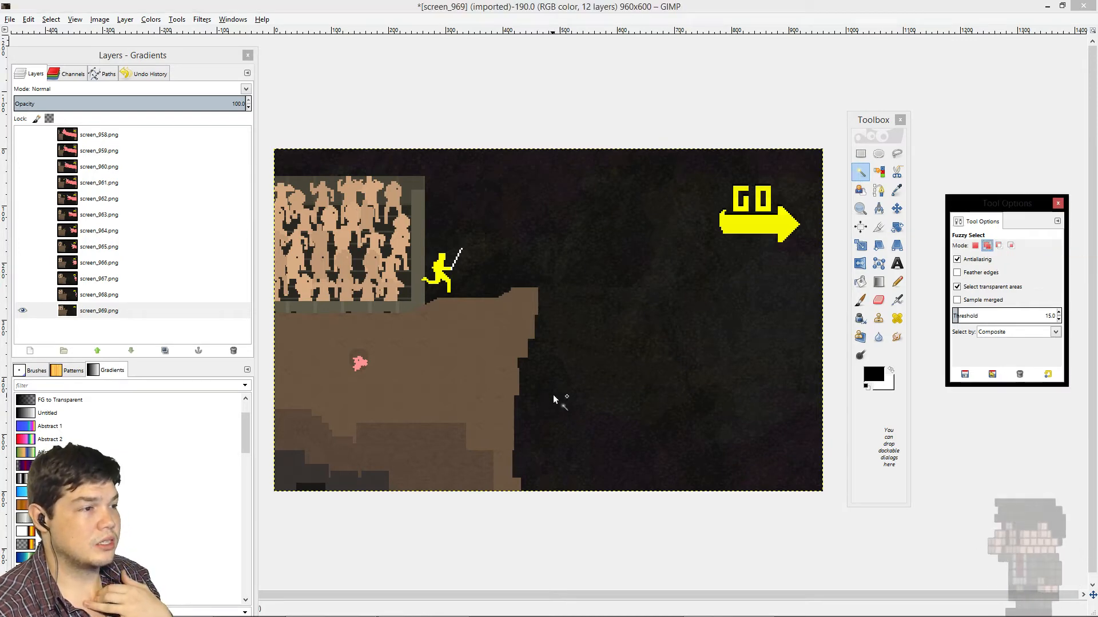
Step: Add the dark background, brown cliff, grey rocks, crowd enclosure and gaps in the GO letters to the selection on screen_969.png with Fuzzy Select
{"action": "left_click", "coordinate": [595, 380]}
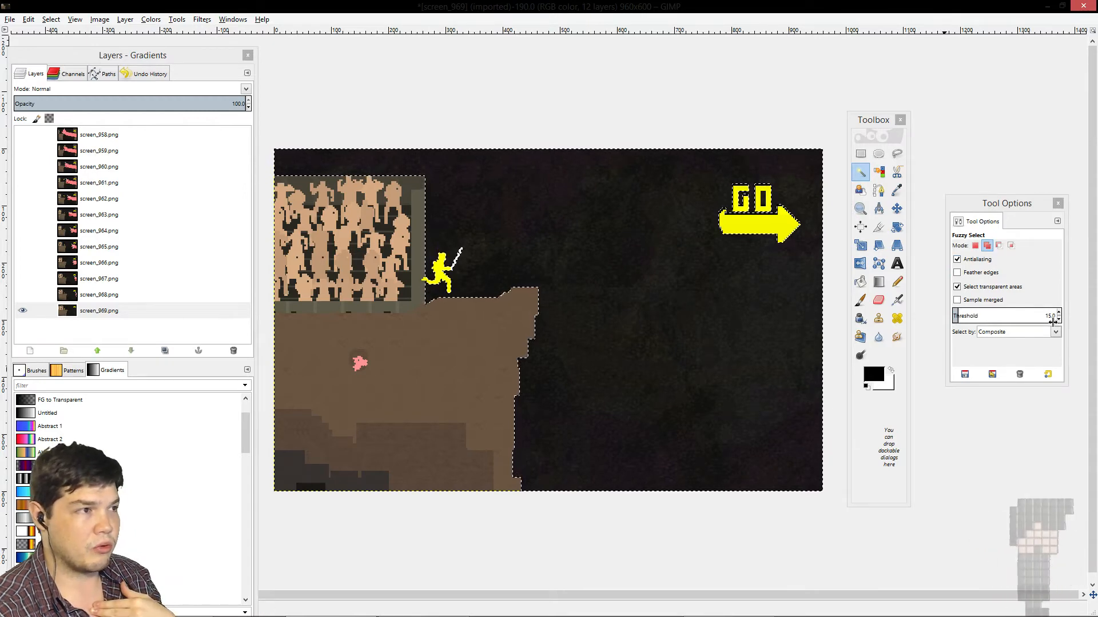
{"action": "left_click", "coordinate": [464, 376]}
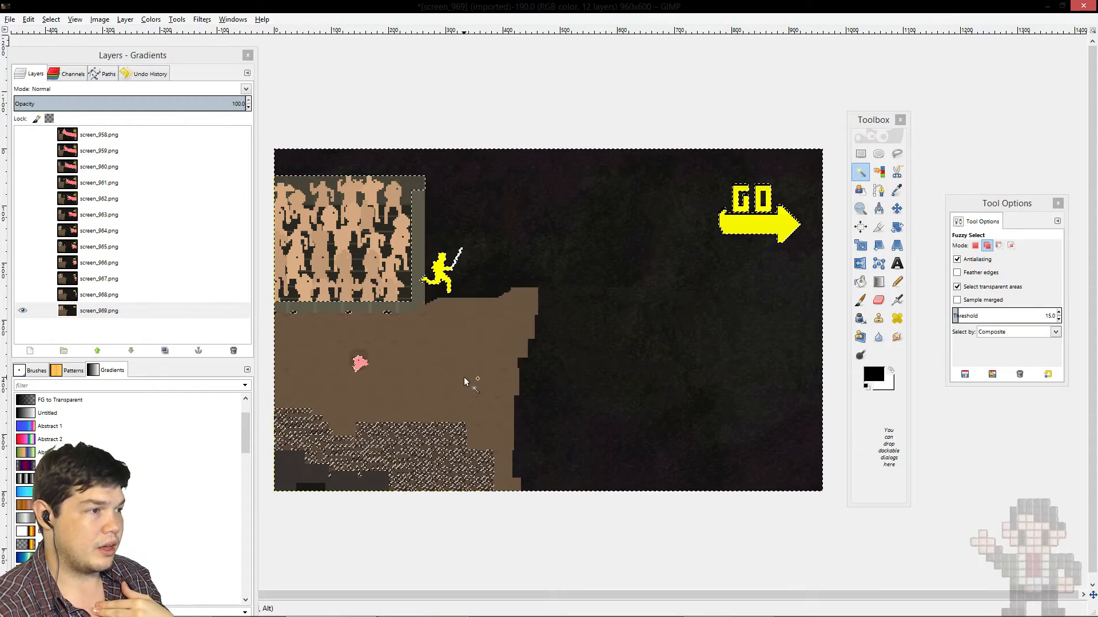
{"action": "left_click", "coordinate": [449, 438]}
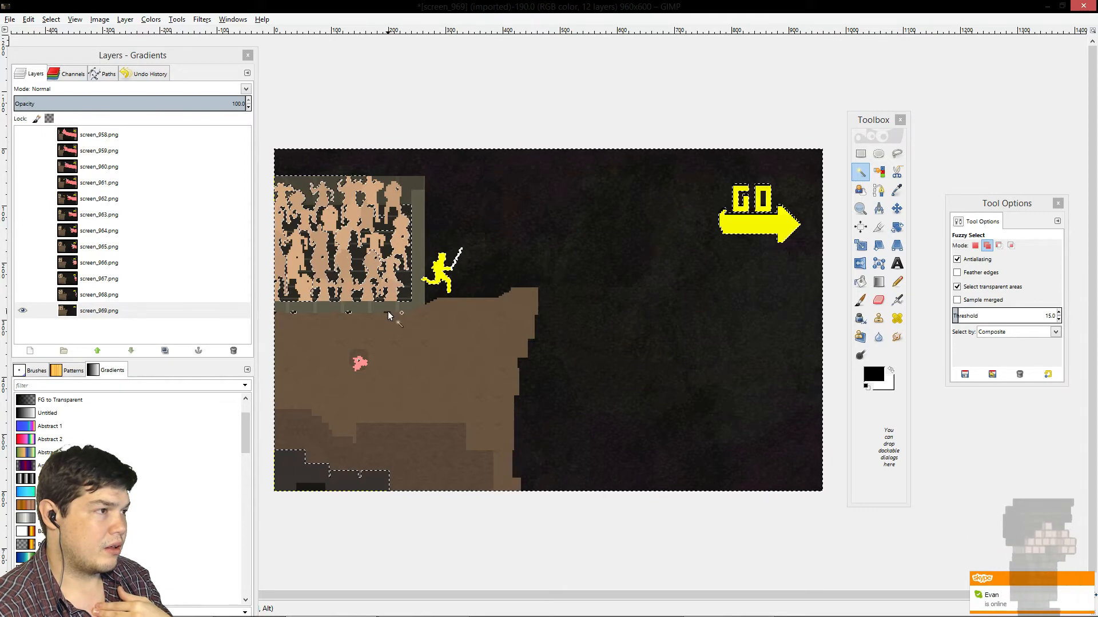
{"action": "left_click", "coordinate": [365, 485], "text": "ctrl"}
{"action": "left_click", "coordinate": [317, 486], "text": "ctrl"}
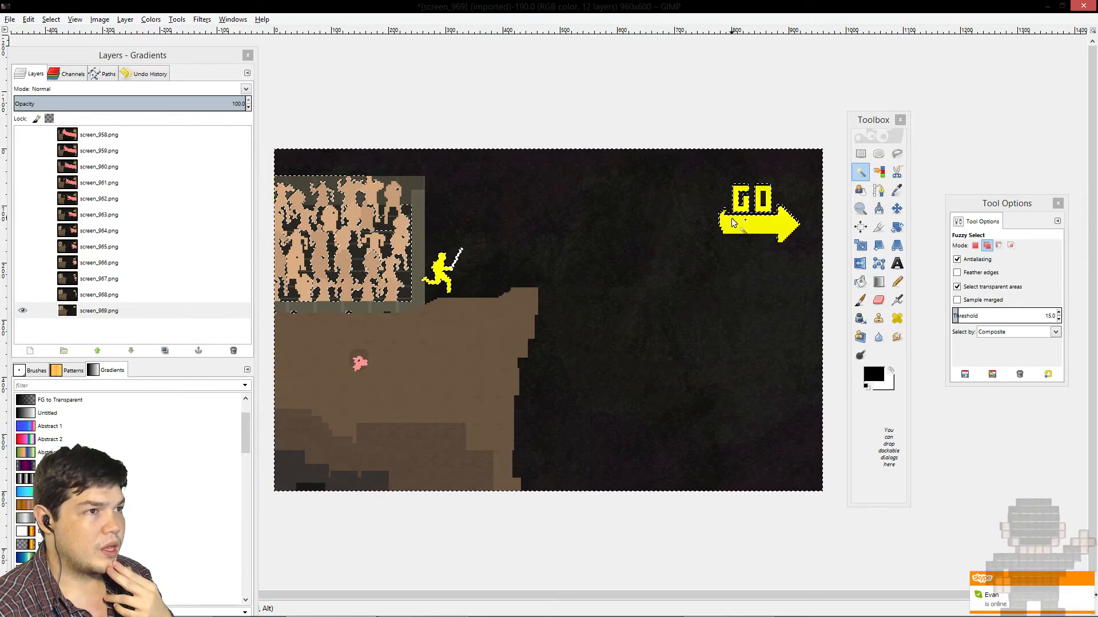
{"action": "left_click", "coordinate": [764, 188]}
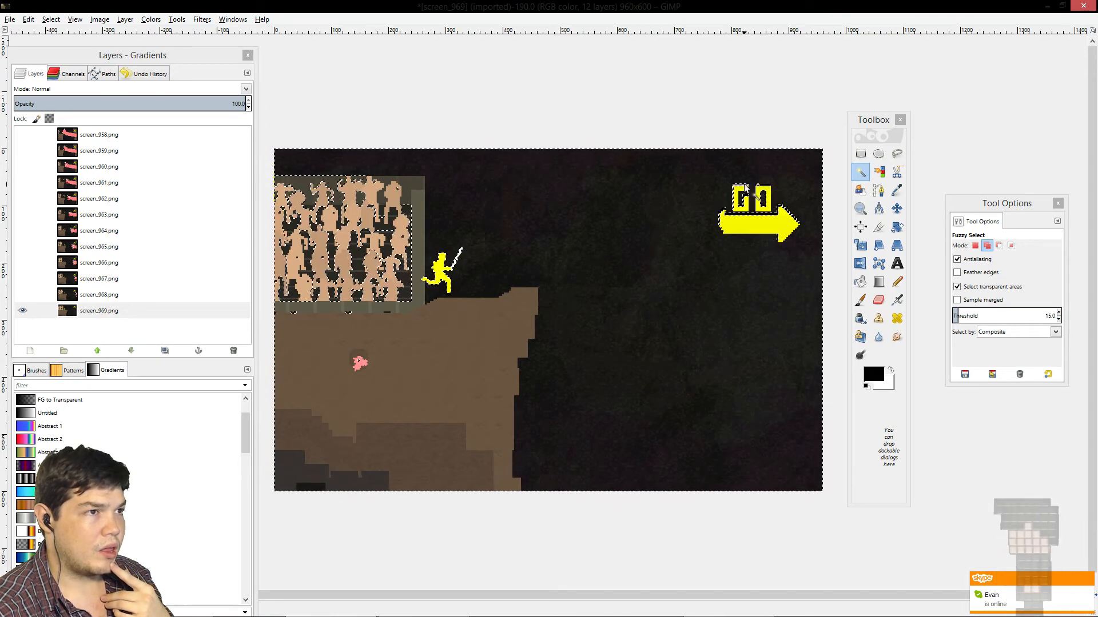
{"action": "left_click", "coordinate": [744, 188]}
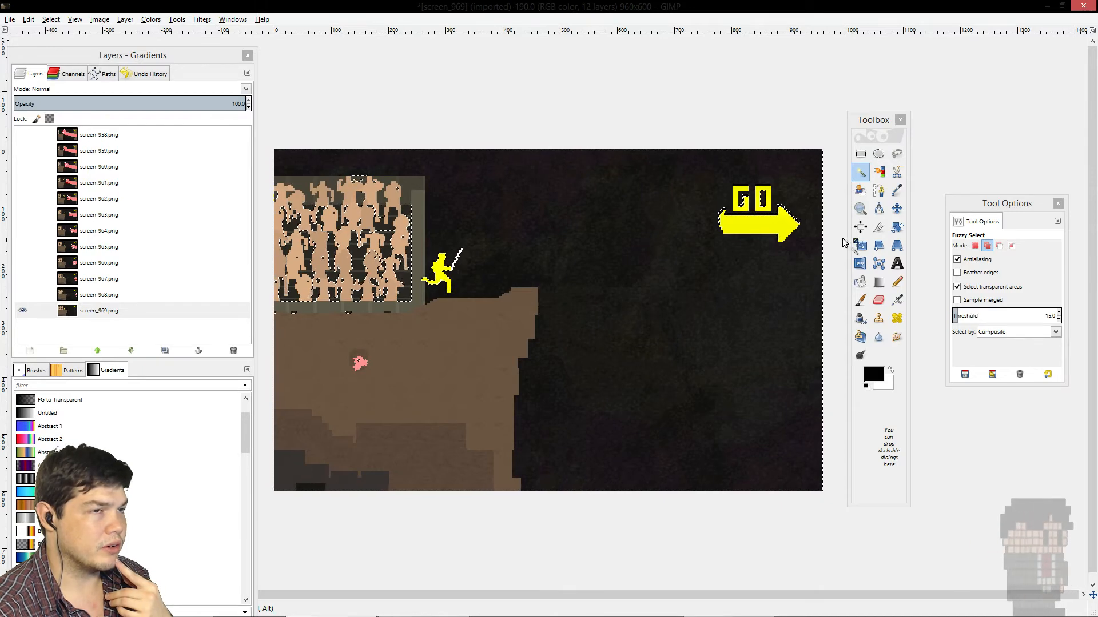
Step: Add a rectangle around the GO arrow to the current selection and delete all the selected pixels from screen_969.png
{"action": "left_click", "coordinate": [860, 154]}
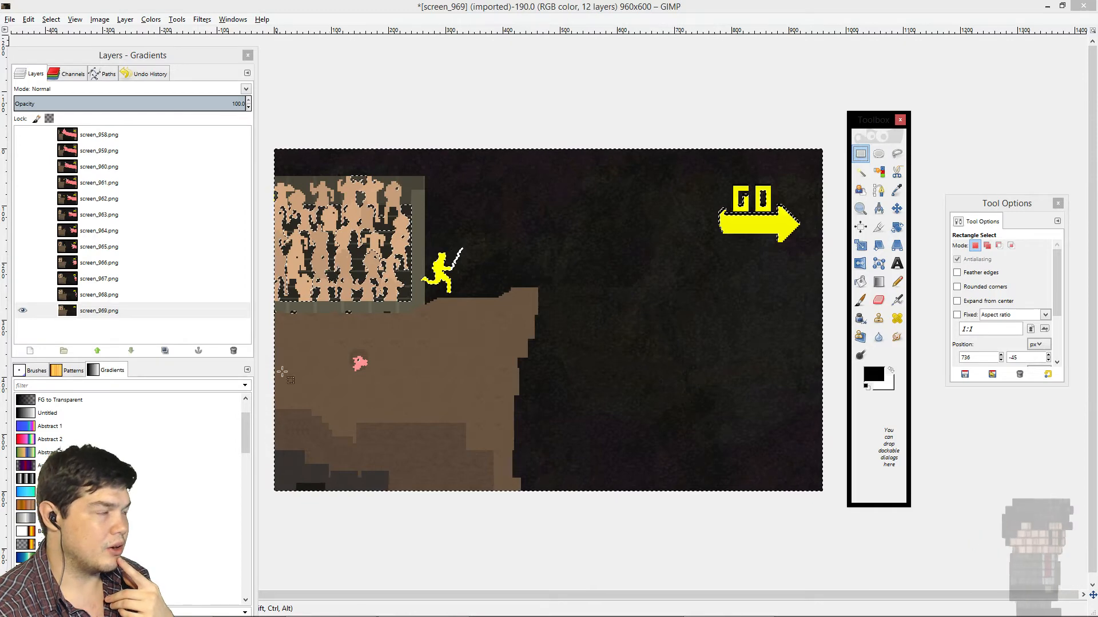
{"action": "left_click", "coordinate": [986, 245]}
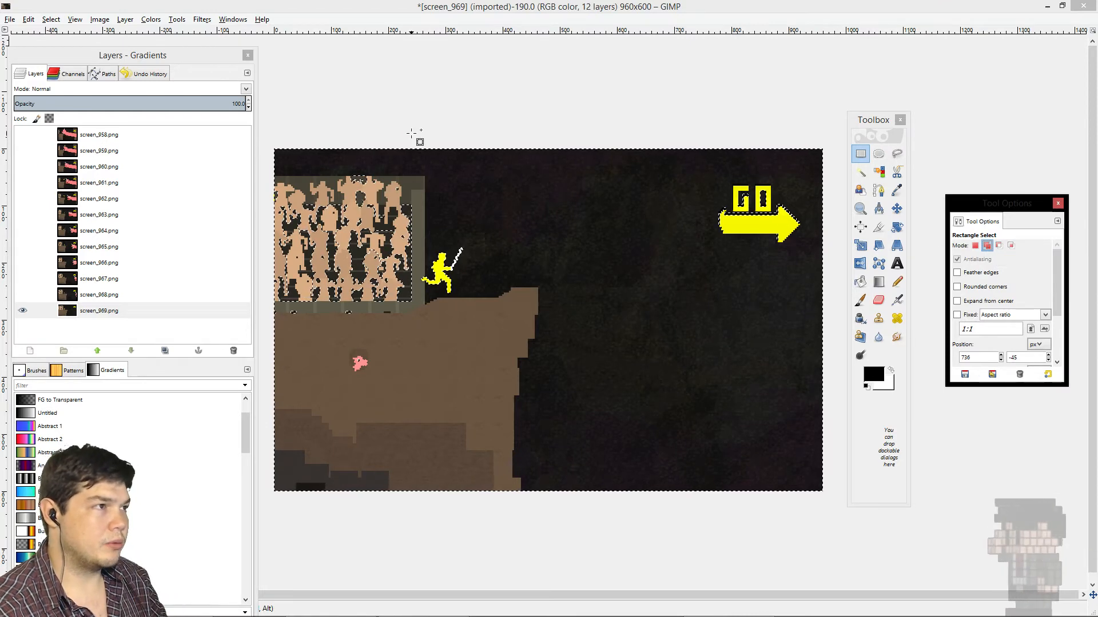
{"action": "left_click_drag", "start_coordinate": [118, 487], "coordinate": [24, 515]}
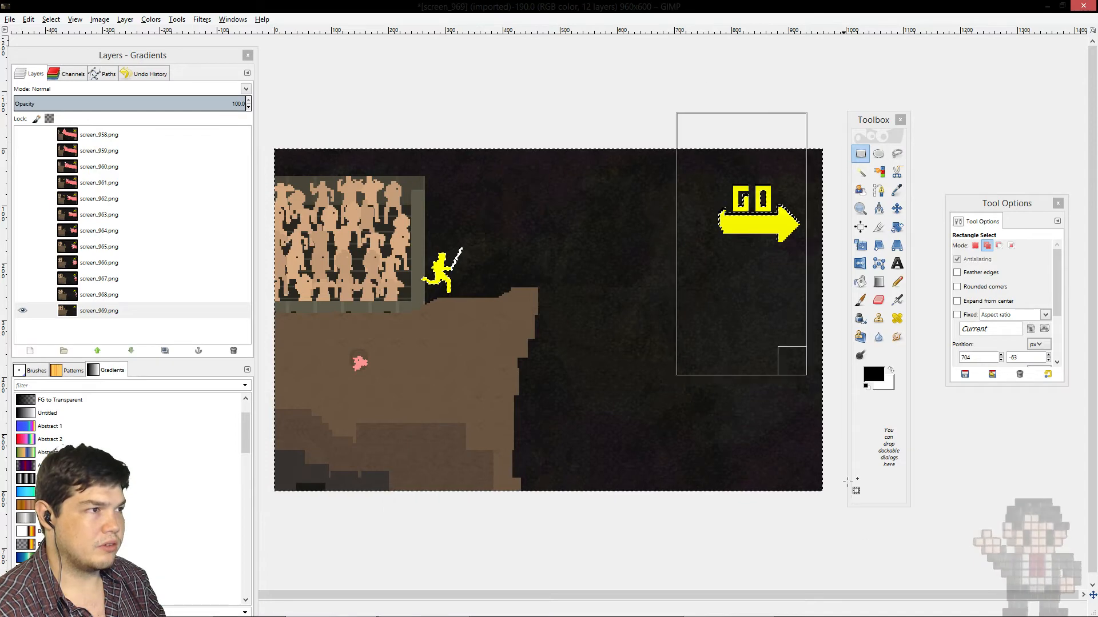
{"action": "left_click_drag", "start_coordinate": [846, 482], "coordinate": [918, 546]}
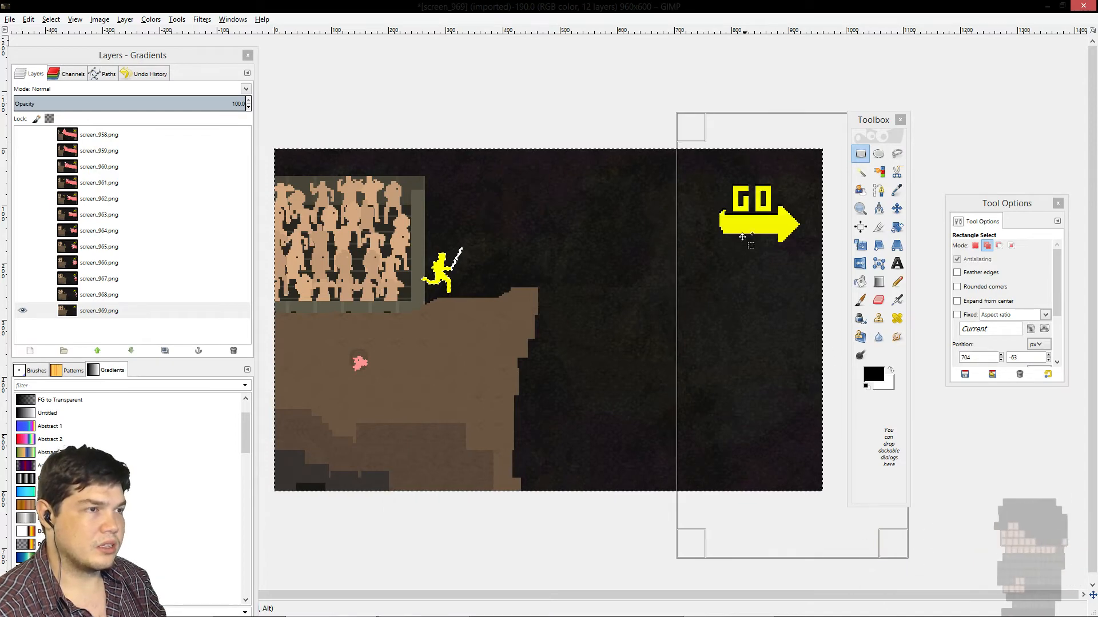
{"action": "left_click", "coordinate": [811, 78]}
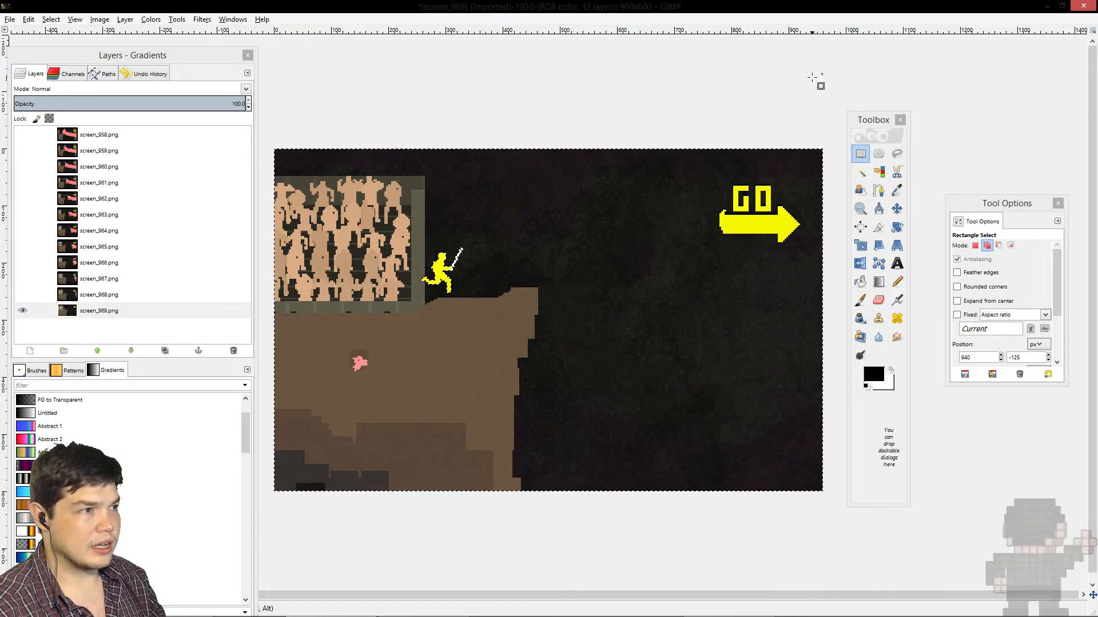
{"action": "key", "text": "Delete"}
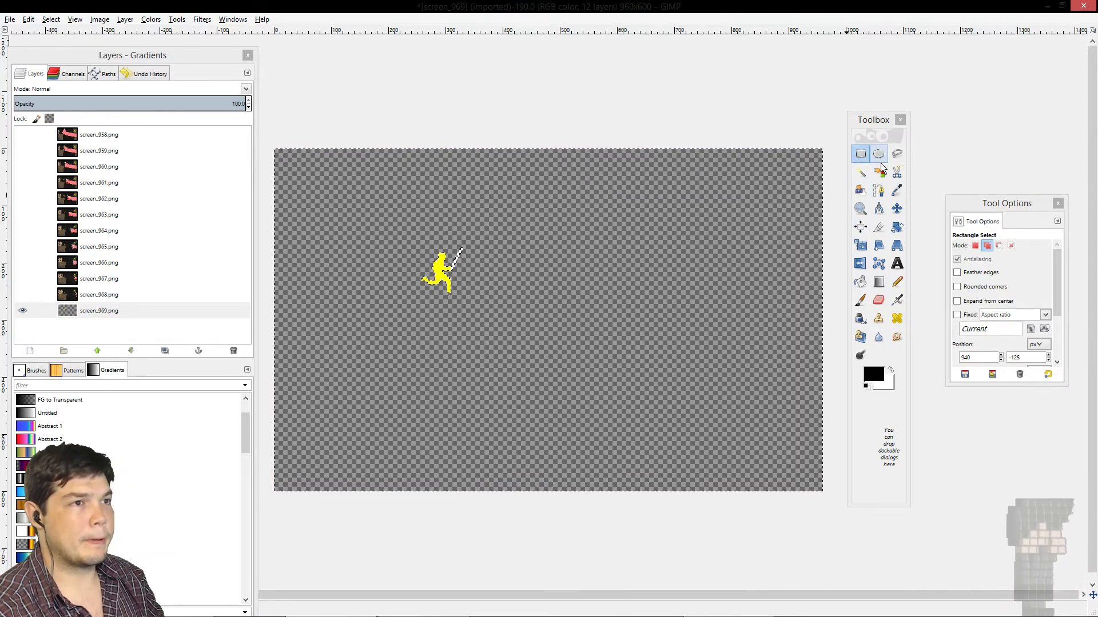
Step: Hide screen_969.png, show screen_968.png, and clear the selection with Rectangle Select in replace mode
{"action": "left_click", "coordinate": [25, 312]}
{"action": "left_click", "coordinate": [23, 294]}
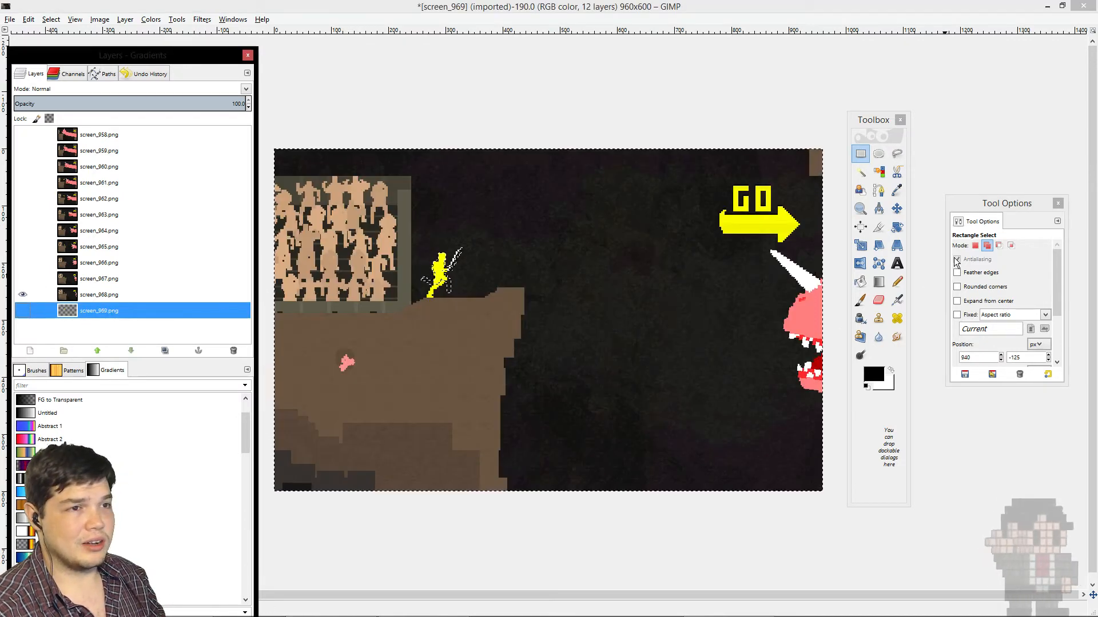
{"action": "left_click", "coordinate": [975, 245]}
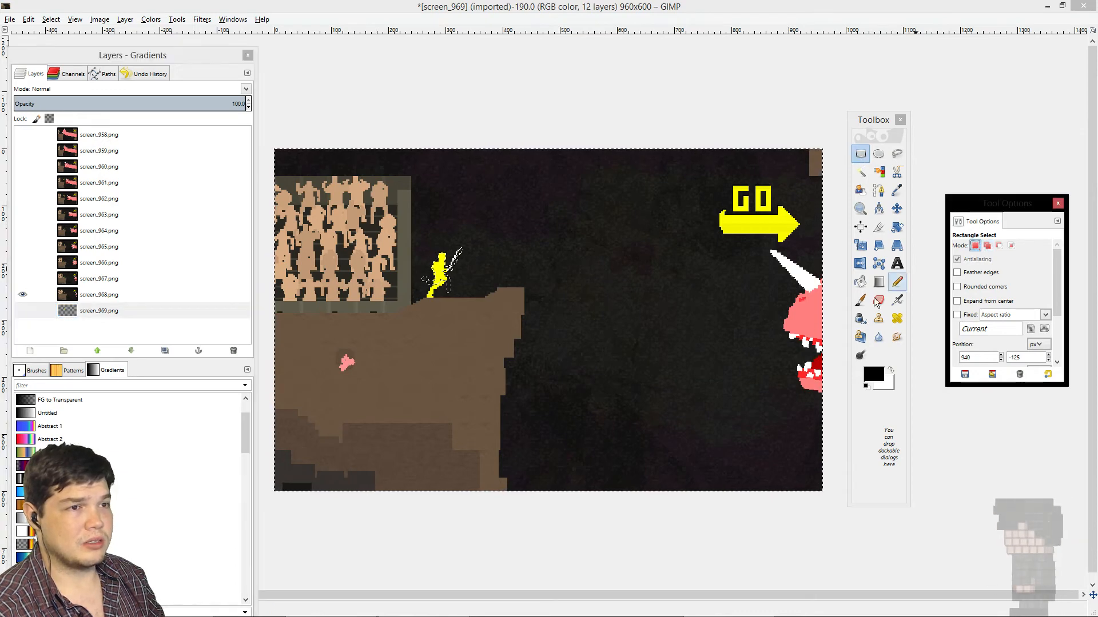
{"action": "left_click", "coordinate": [749, 223]}
{"action": "left_click", "coordinate": [825, 95]}
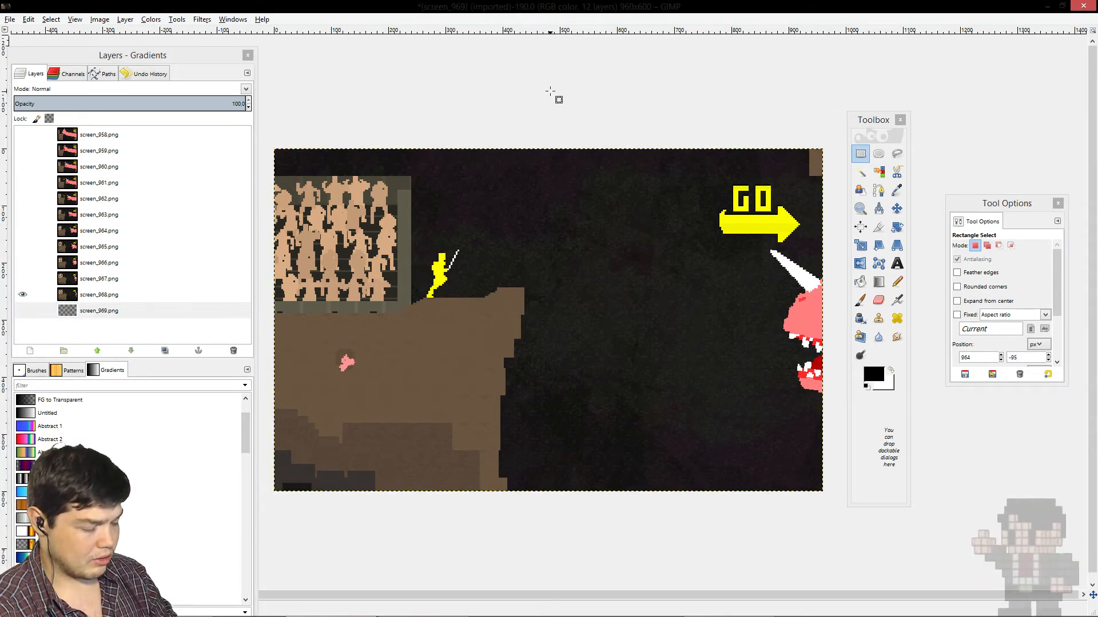
Step: Select the entire image and set Select by Color to subtract from the current selection with a threshold of 0
{"action": "key", "text": "ctrl"}
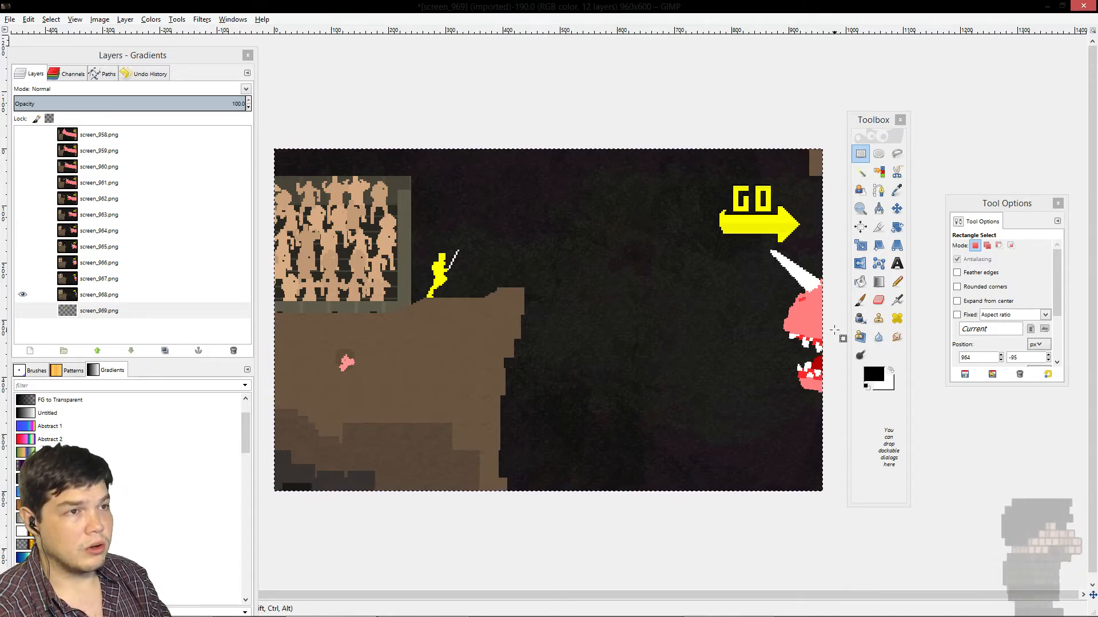
{"action": "left_click", "coordinate": [878, 174]}
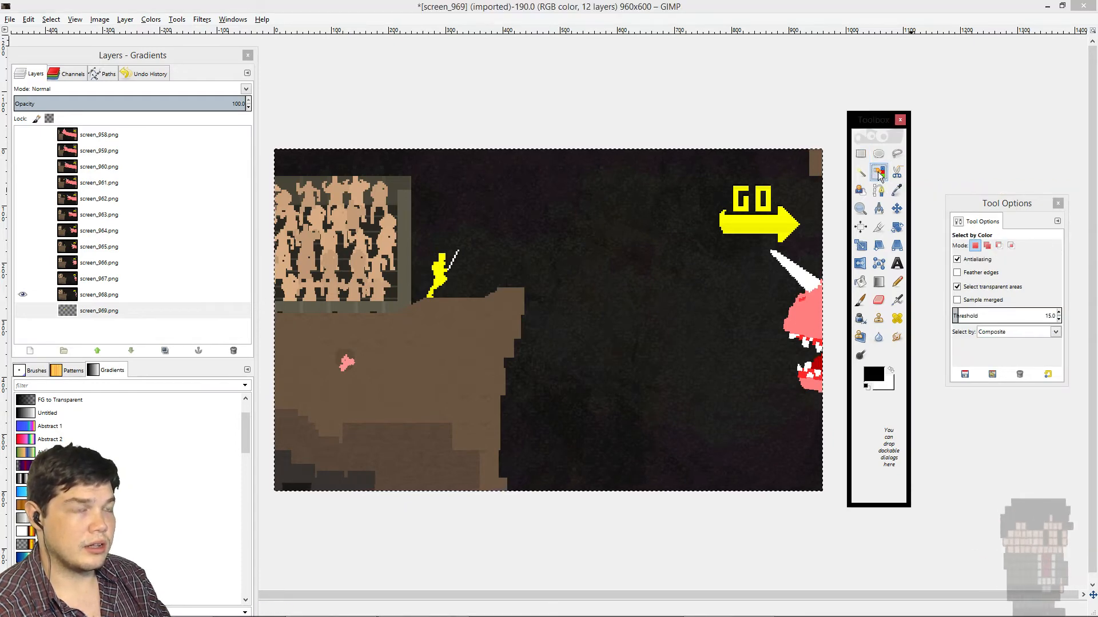
{"action": "left_click", "coordinate": [1000, 249]}
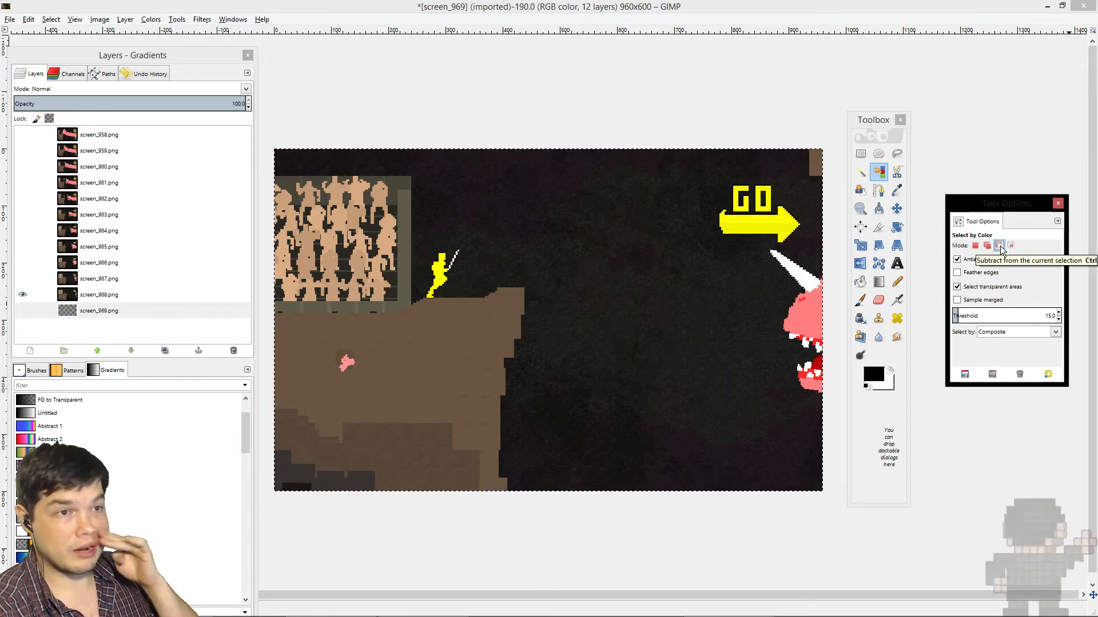
{"action": "left_click", "coordinate": [1059, 321]}
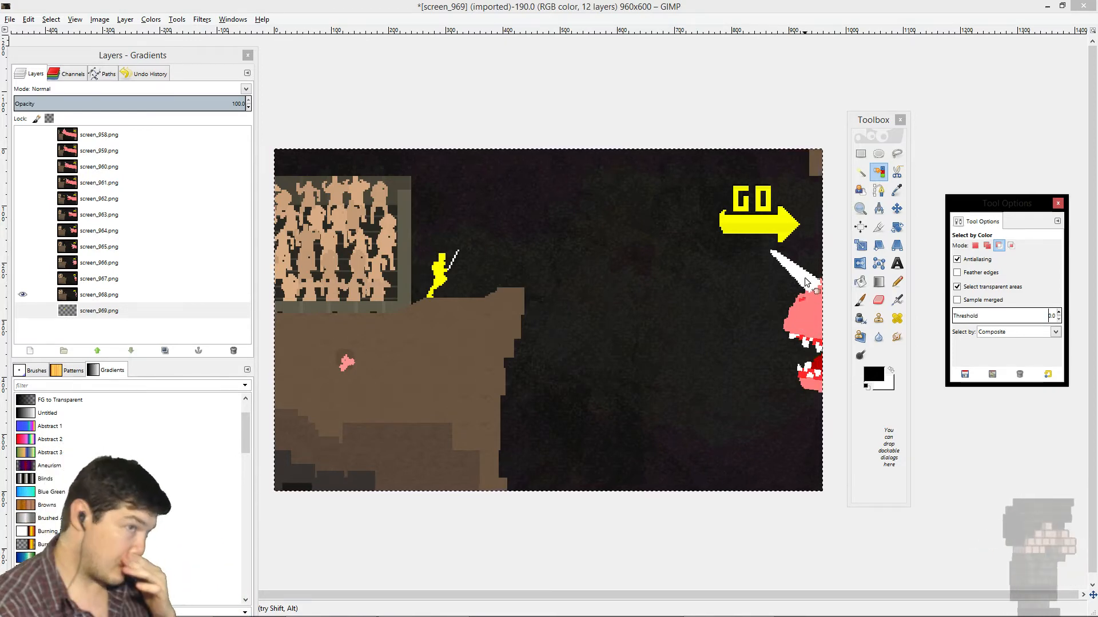
{"action": "left_click", "coordinate": [441, 277]}
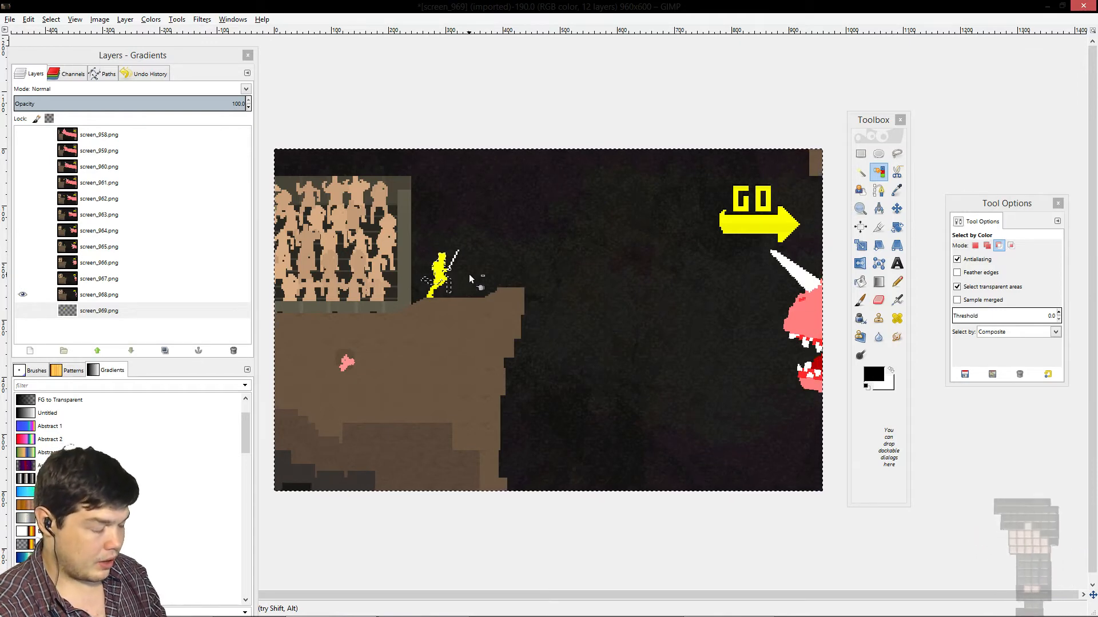
{"action": "key", "text": "ctrl+shift+a"}
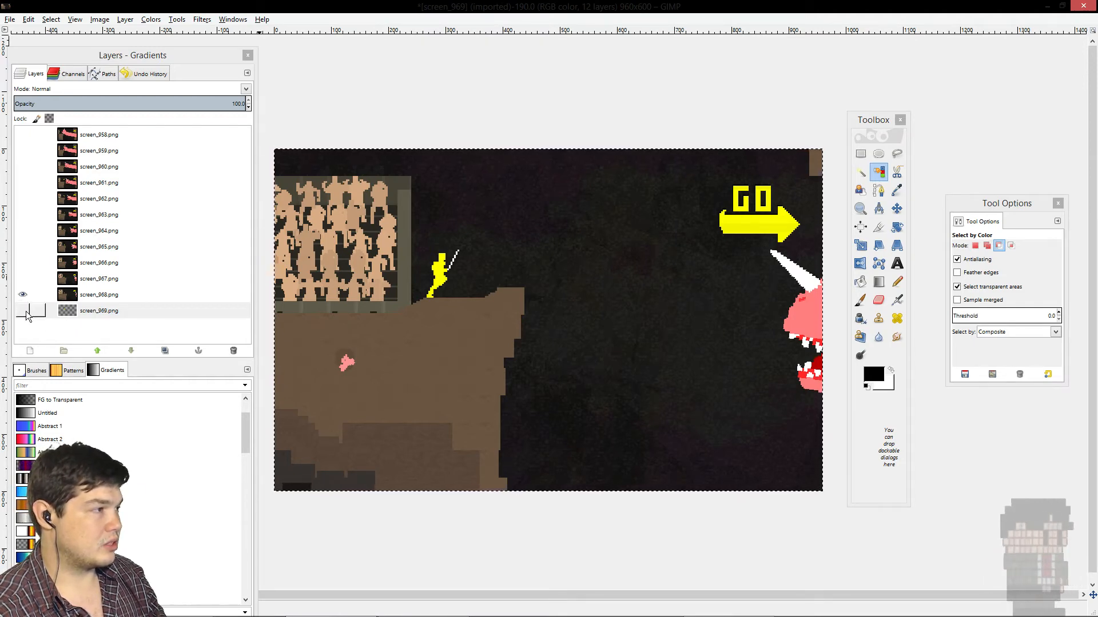
Step: Make screen_968.png the active layer and subtract the colors of the yellow fighter, white sword and pink creature from the selection
{"action": "left_click", "coordinate": [17, 298]}
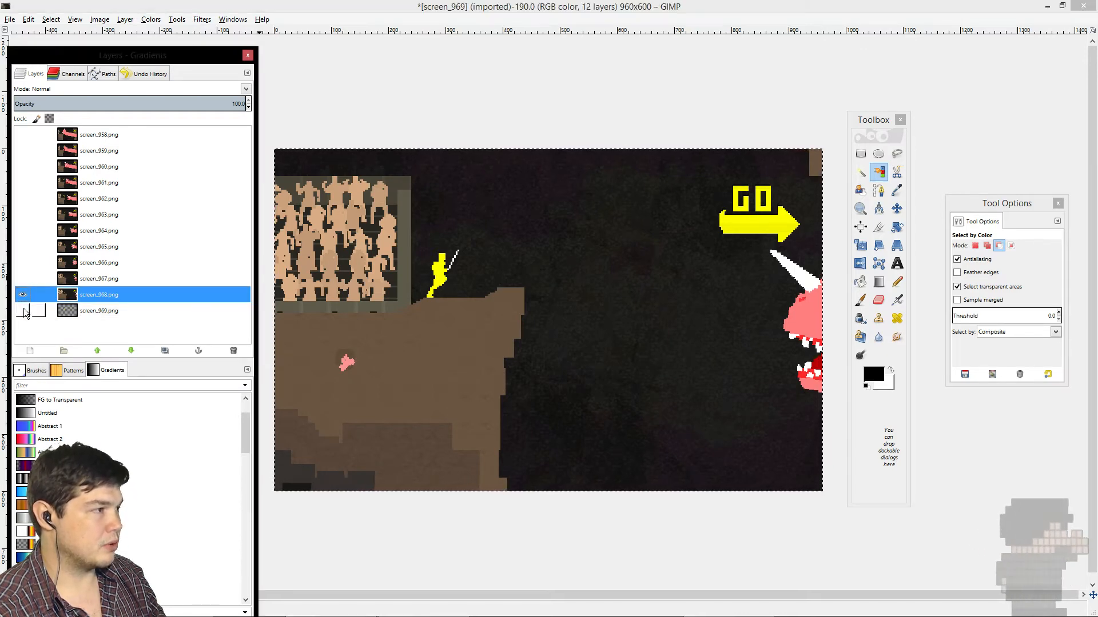
{"action": "left_click", "coordinate": [24, 311]}
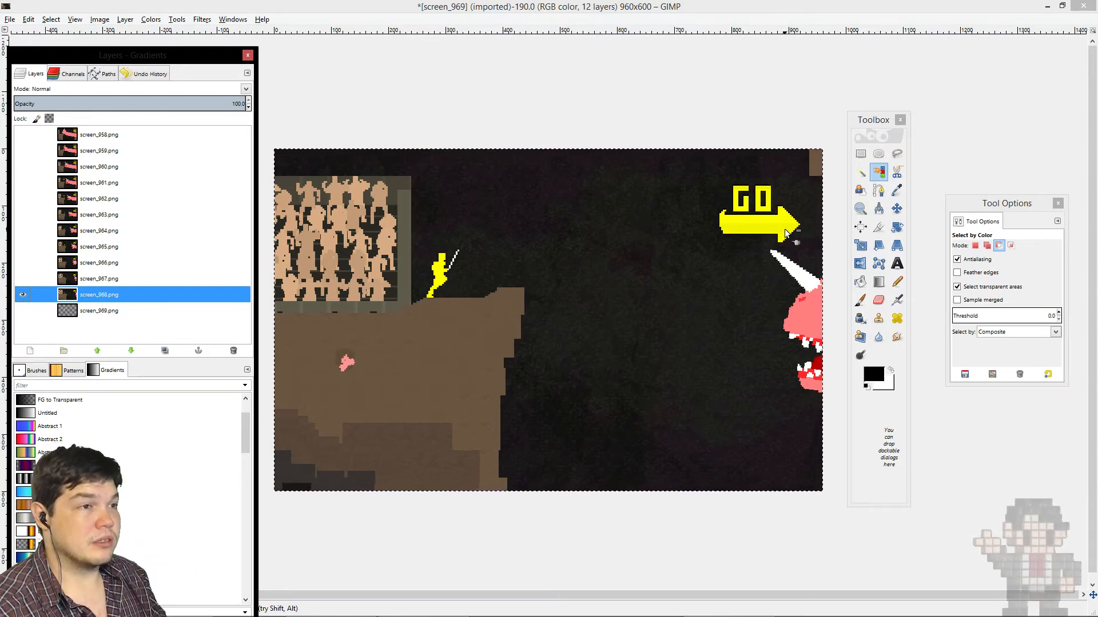
{"action": "left_click", "coordinate": [437, 276]}
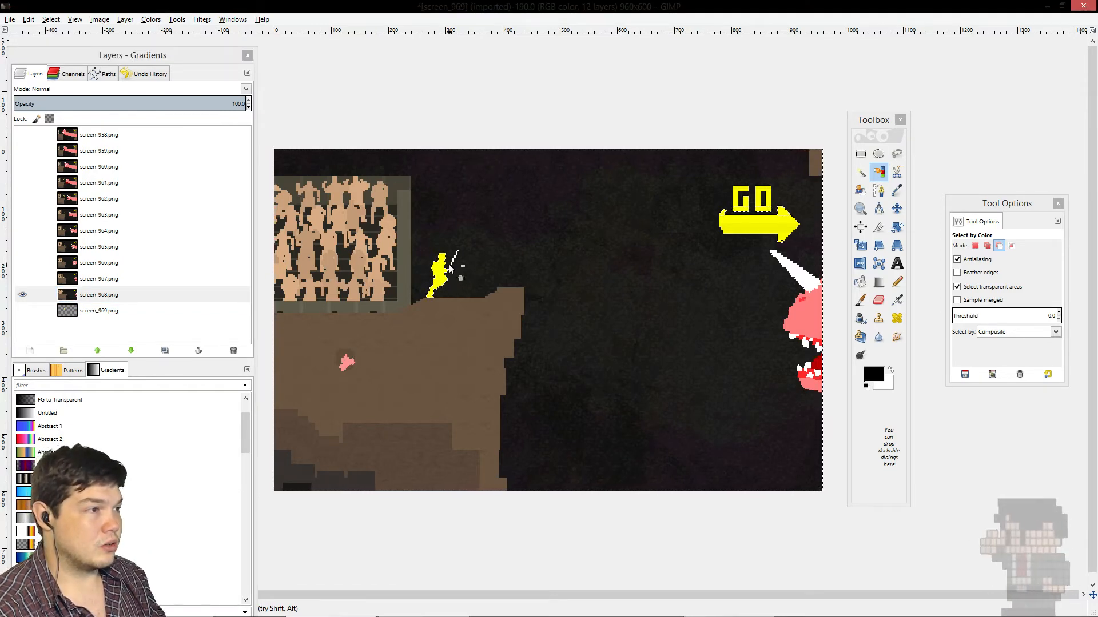
{"action": "left_click", "coordinate": [803, 279]}
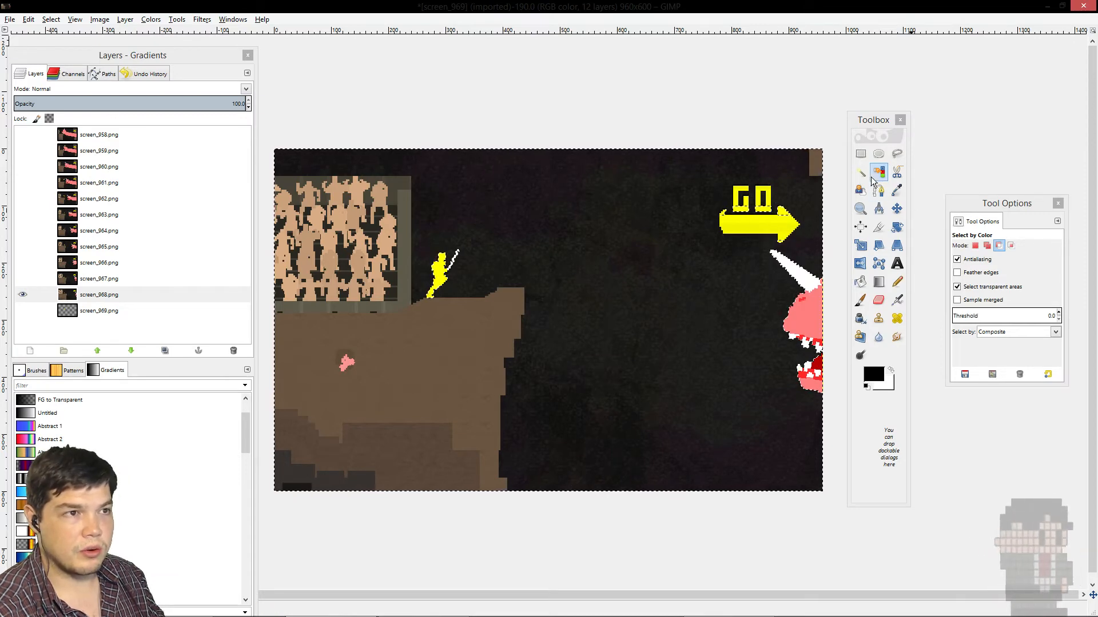
Step: Add a rectangle around the GO arrow to the selection, delete the selected pixels from screen_968.png, and clear the selection
{"action": "left_click", "coordinate": [861, 154]}
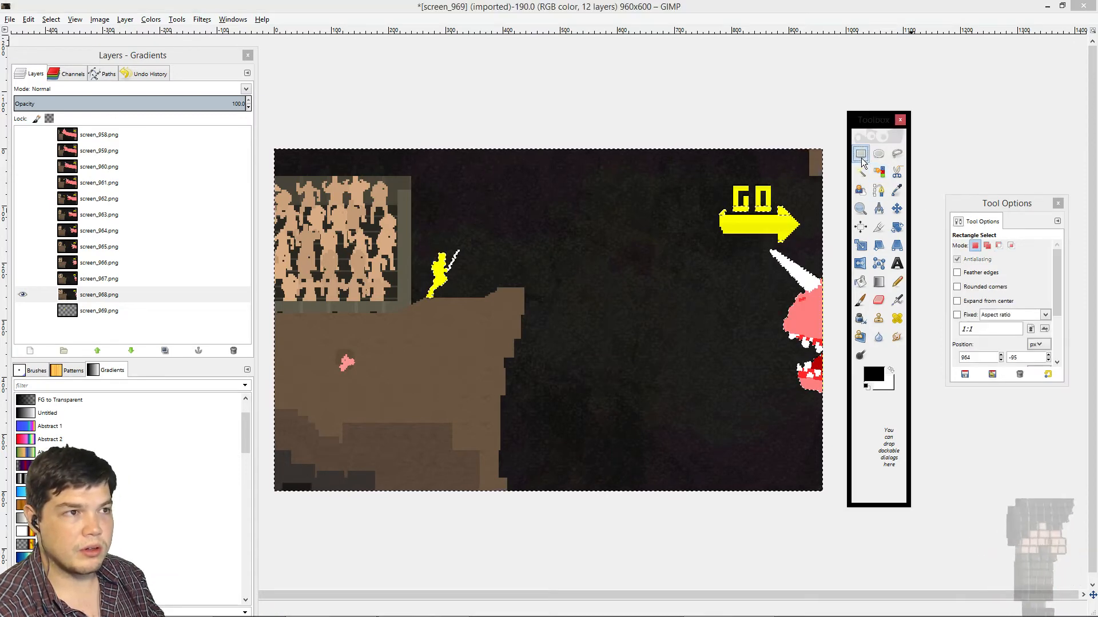
{"action": "left_click", "coordinate": [987, 245]}
{"action": "left_click_drag", "start_coordinate": [679, 118], "coordinate": [929, 246]}
{"action": "left_click_drag", "start_coordinate": [929, 246], "coordinate": [929, 247]}
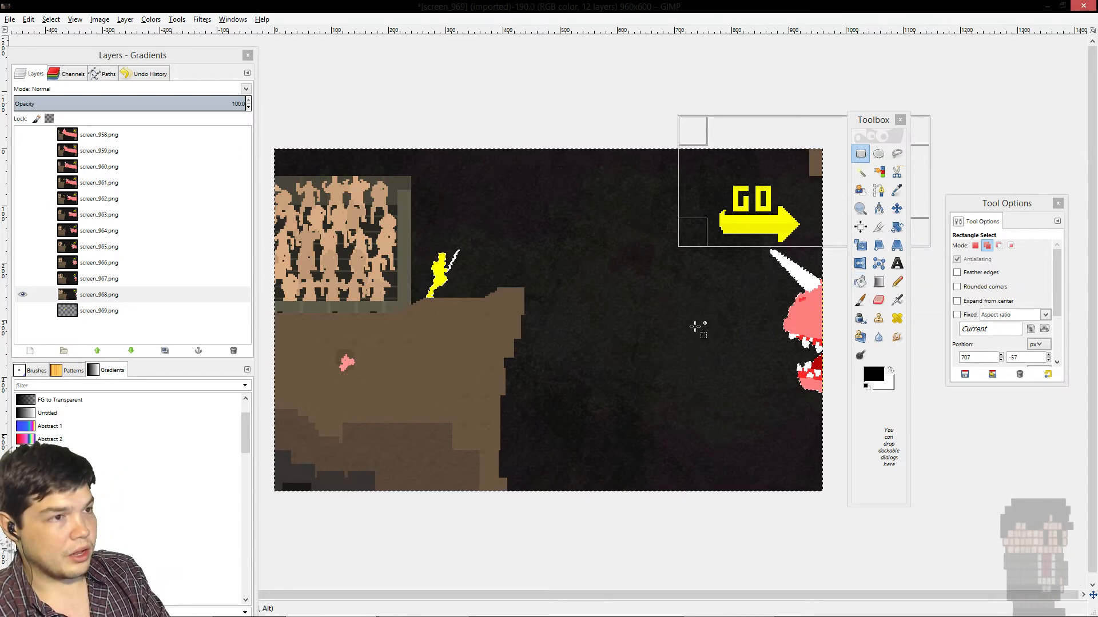
{"action": "key", "text": "Delete"}
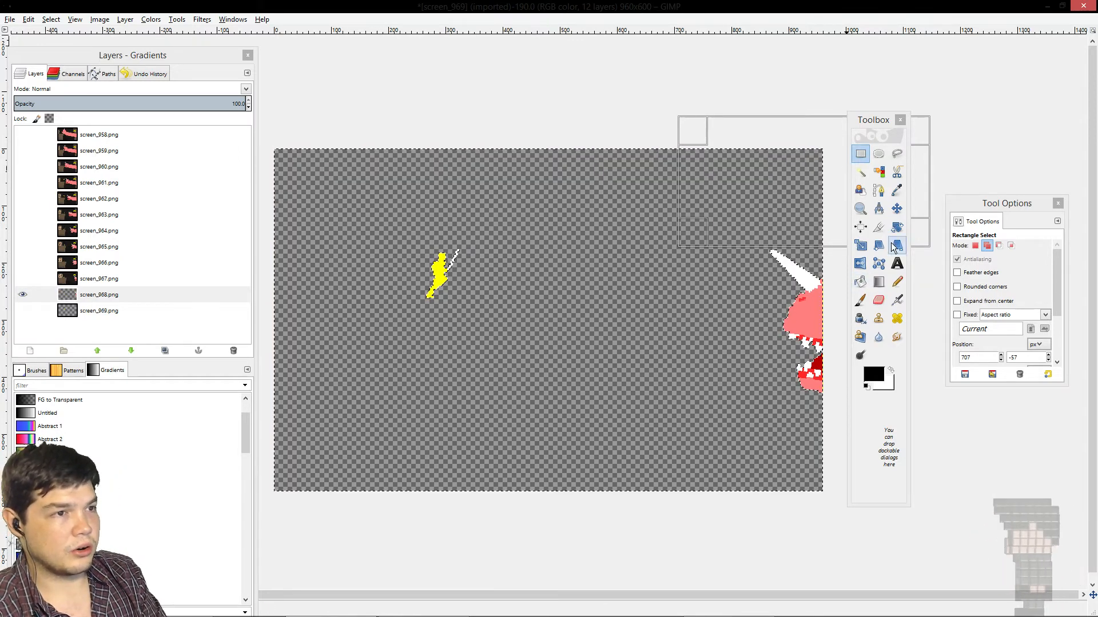
{"action": "left_click", "coordinate": [975, 245]}
{"action": "left_click", "coordinate": [998, 136]}
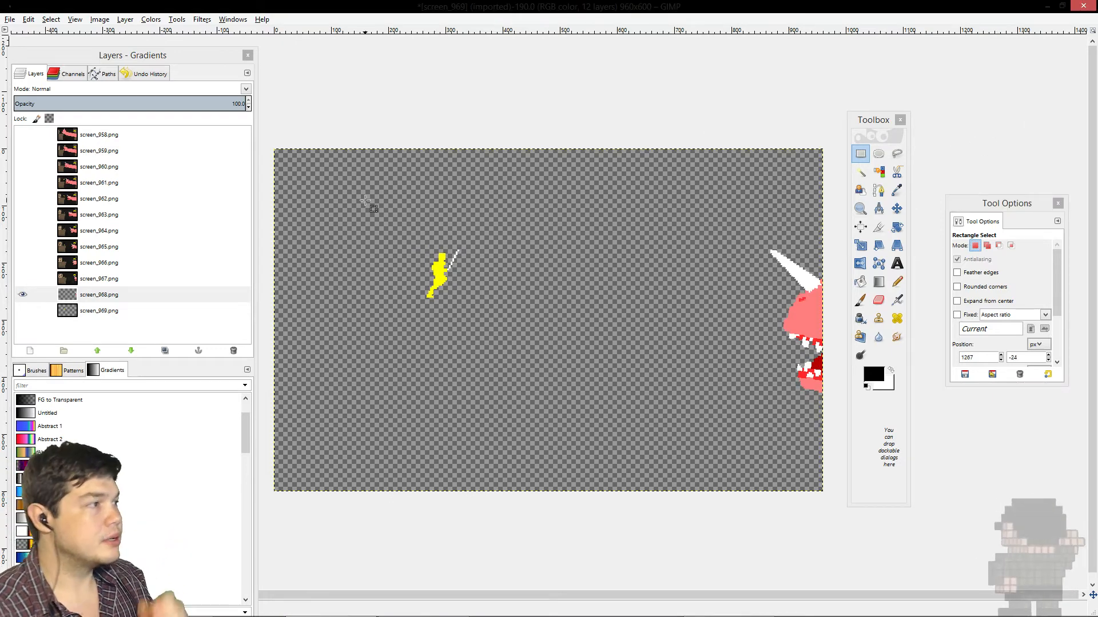
Step: Briefly show screen_969.png for comparison, then make screen_967.png the active and only visible layer
{"action": "left_click", "coordinate": [22, 310]}
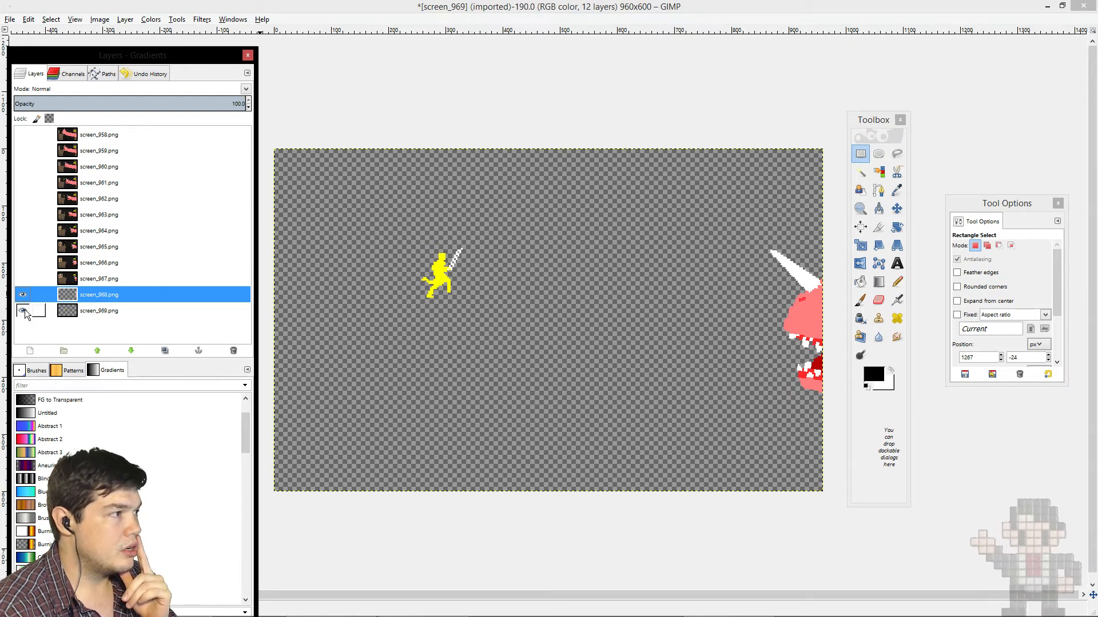
{"action": "left_click", "coordinate": [23, 311]}
{"action": "left_click", "coordinate": [41, 280]}
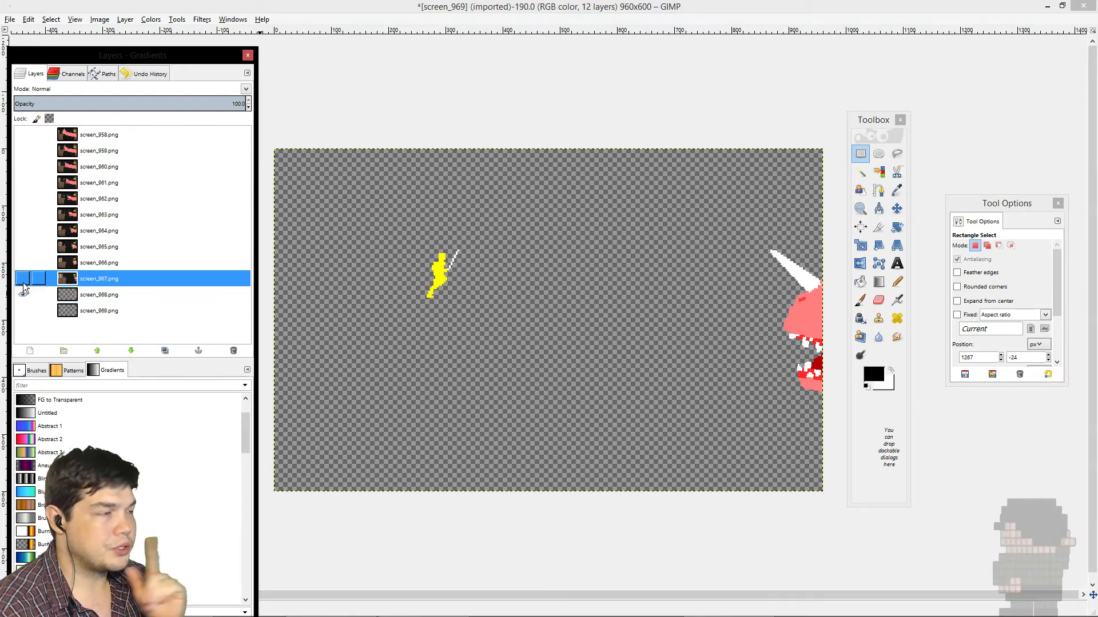
{"action": "left_click", "coordinate": [22, 283]}
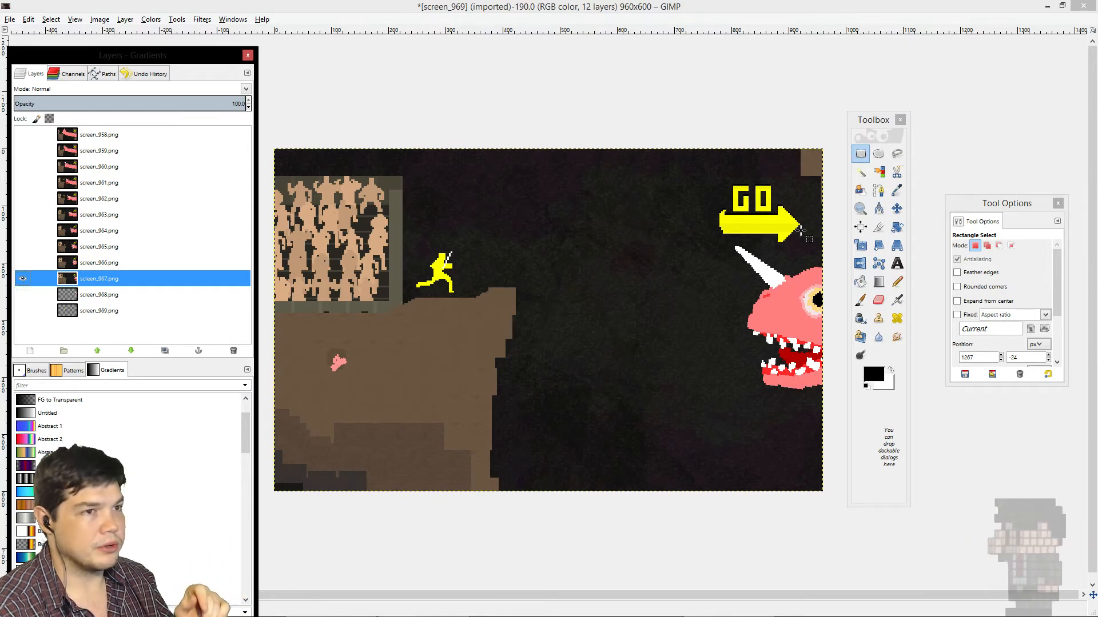
Step: Select the whole image and use Select by Color to subtract the yellow fighter's and horned creature's colors, including its eye, on screen_967.png
{"action": "left_click", "coordinate": [880, 174]}
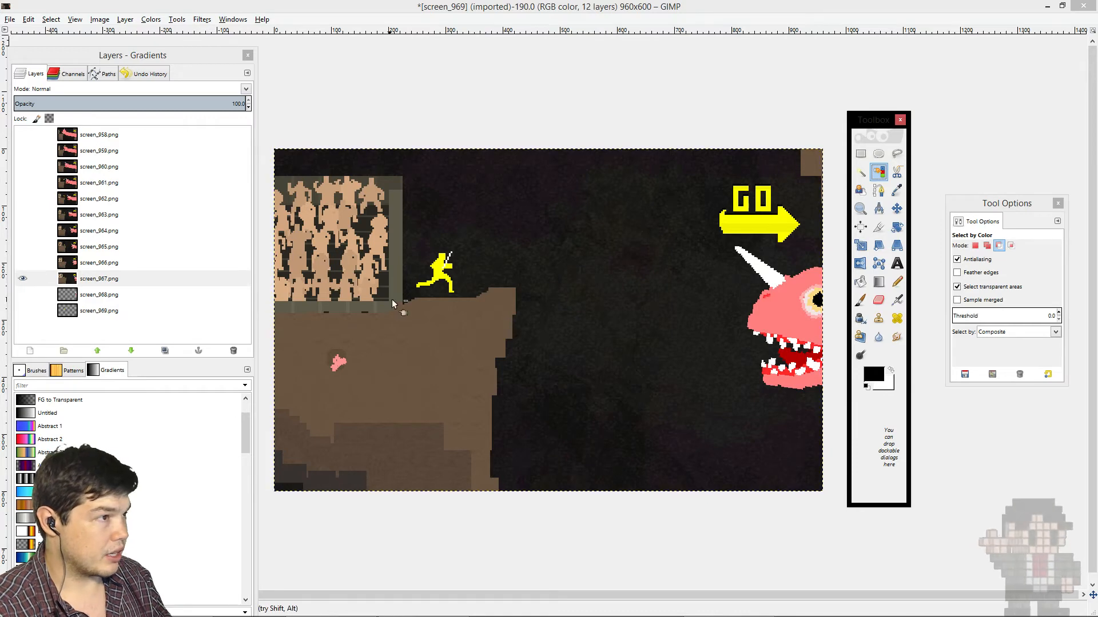
{"action": "left_click", "coordinate": [447, 279]}
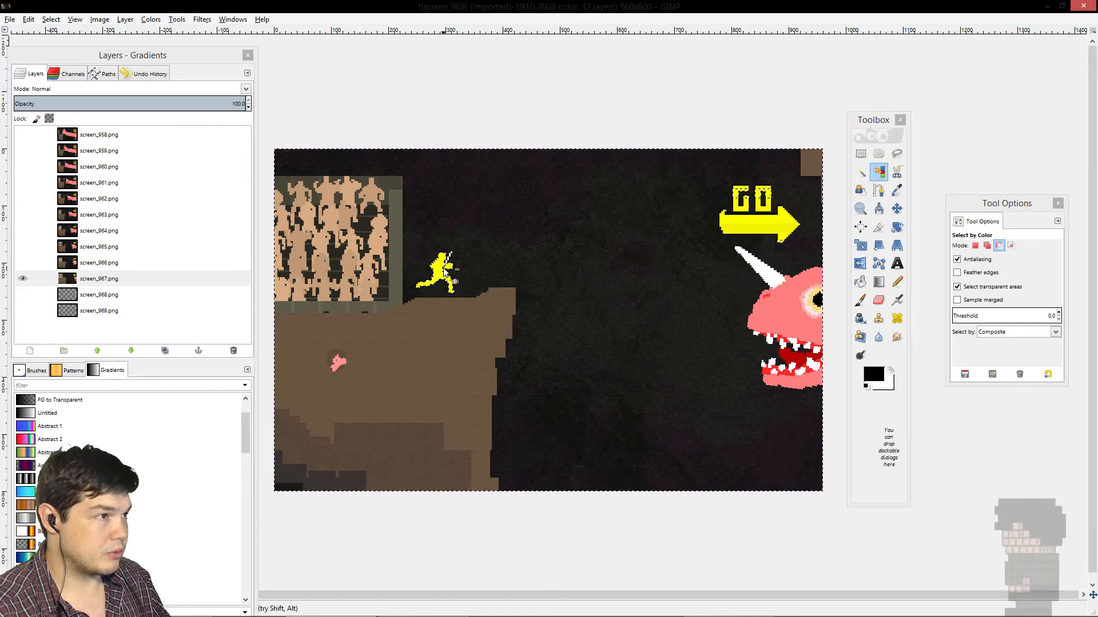
{"action": "left_click", "coordinate": [782, 310]}
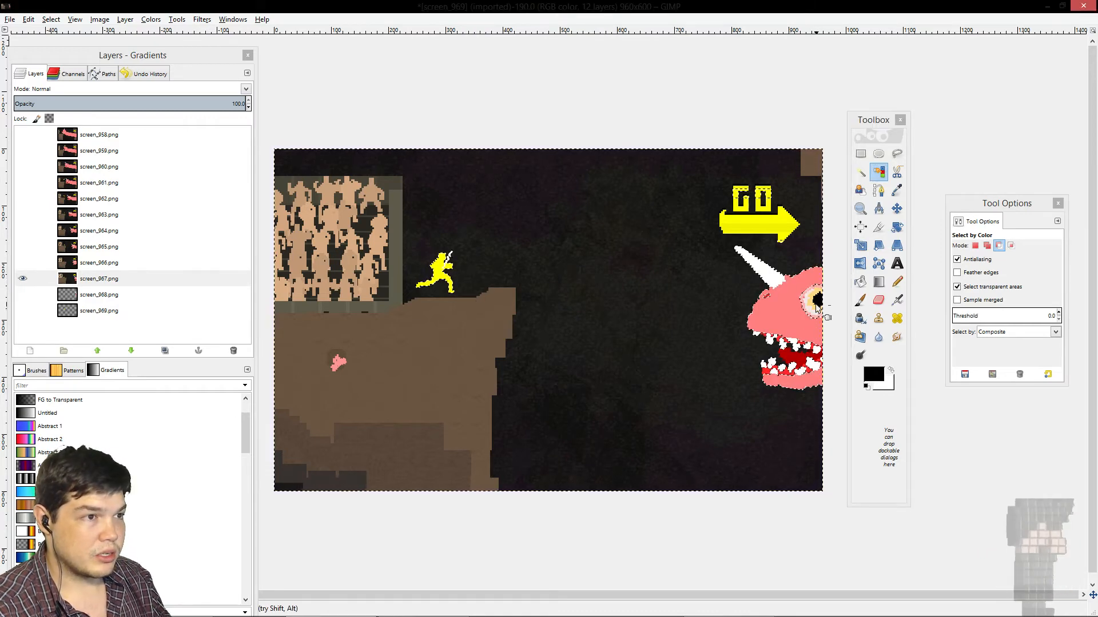
{"action": "left_click", "coordinate": [819, 303]}
{"action": "left_click", "coordinate": [818, 315]}
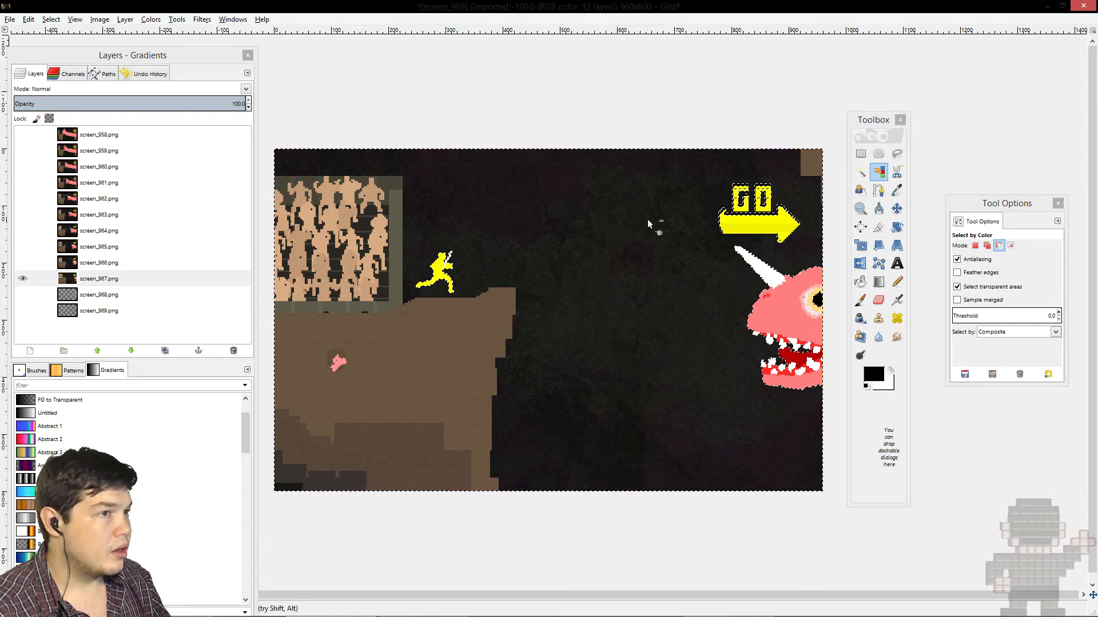
Step: Add a rectangle around the GO arrow to the selection, delete the selected pixels from screen_967.png, and clear the selection
{"action": "left_click", "coordinate": [860, 153]}
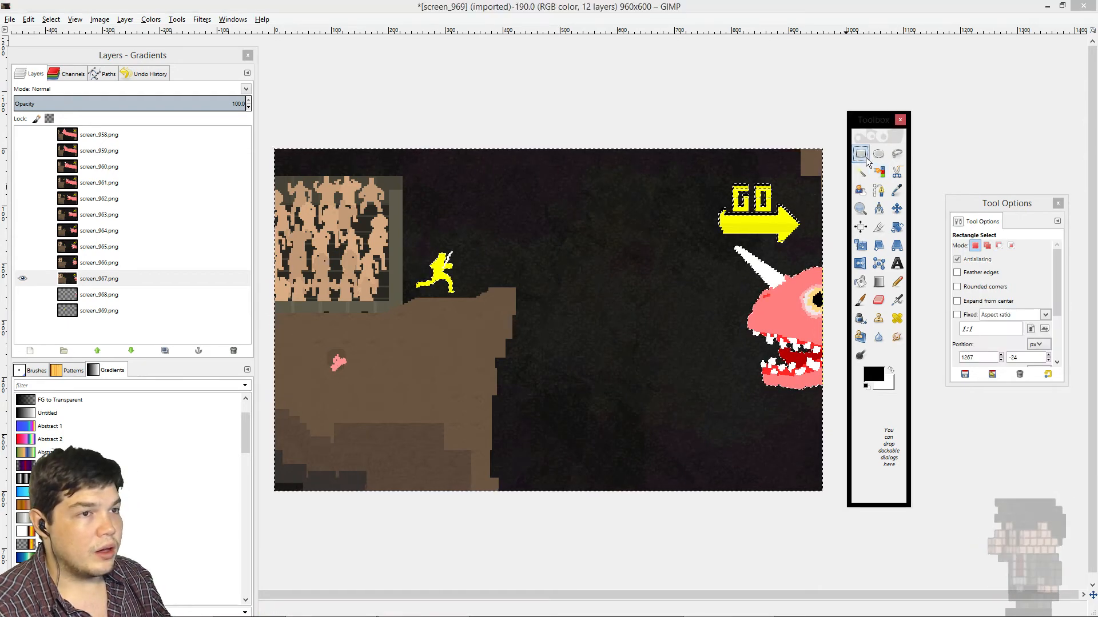
{"action": "left_click", "coordinate": [987, 246]}
{"action": "left_click_drag", "start_coordinate": [678, 135], "coordinate": [846, 230]}
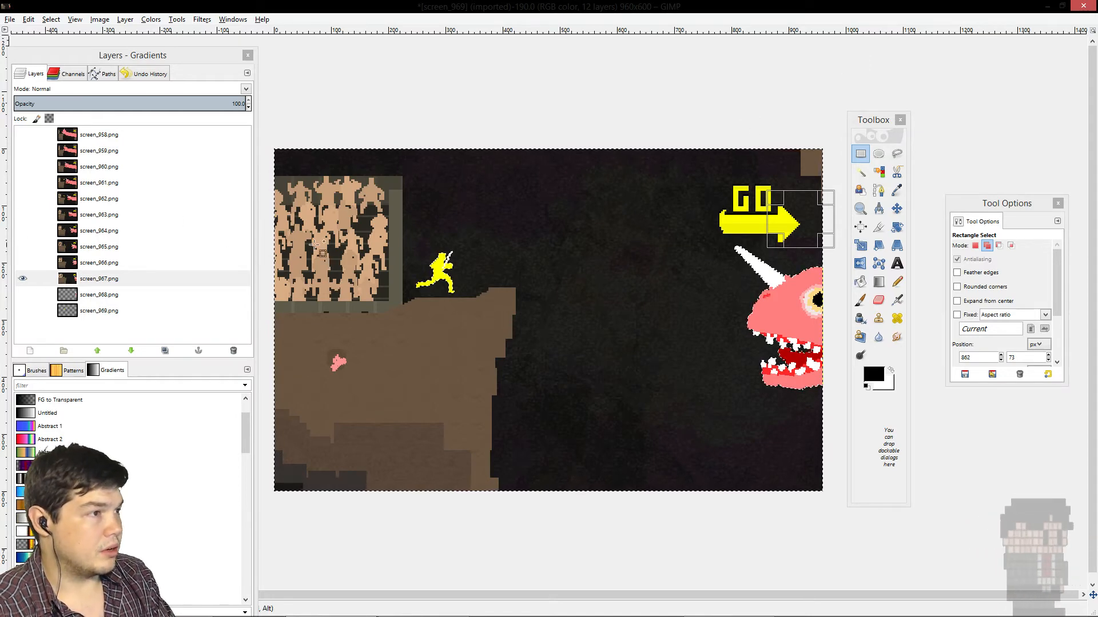
{"action": "key", "text": "Delete"}
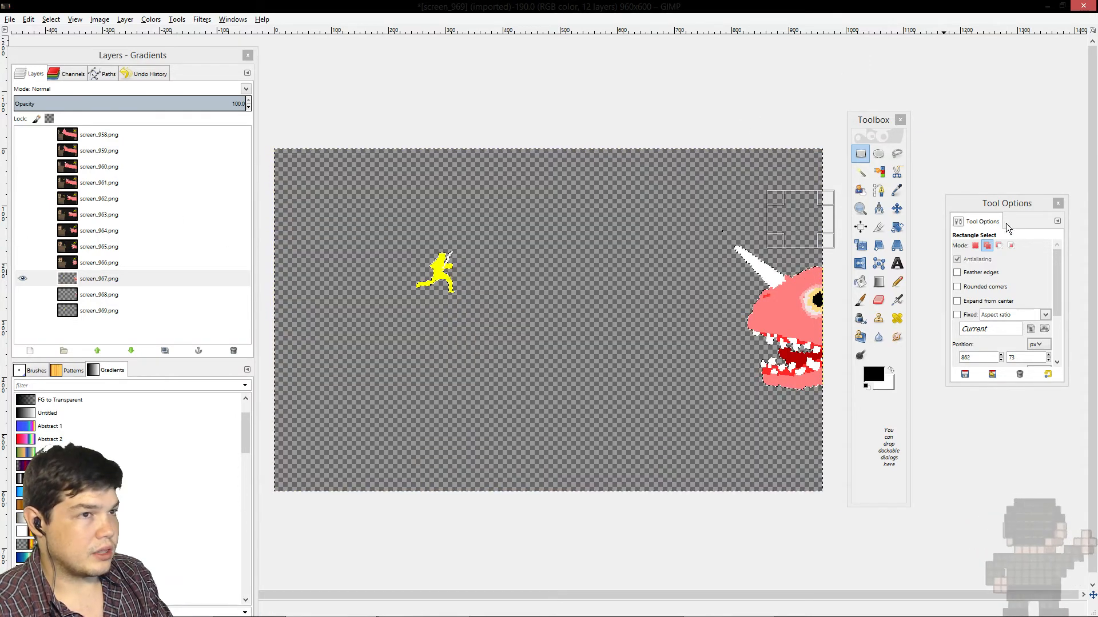
{"action": "left_click", "coordinate": [861, 154]}
{"action": "left_click", "coordinate": [975, 245]}
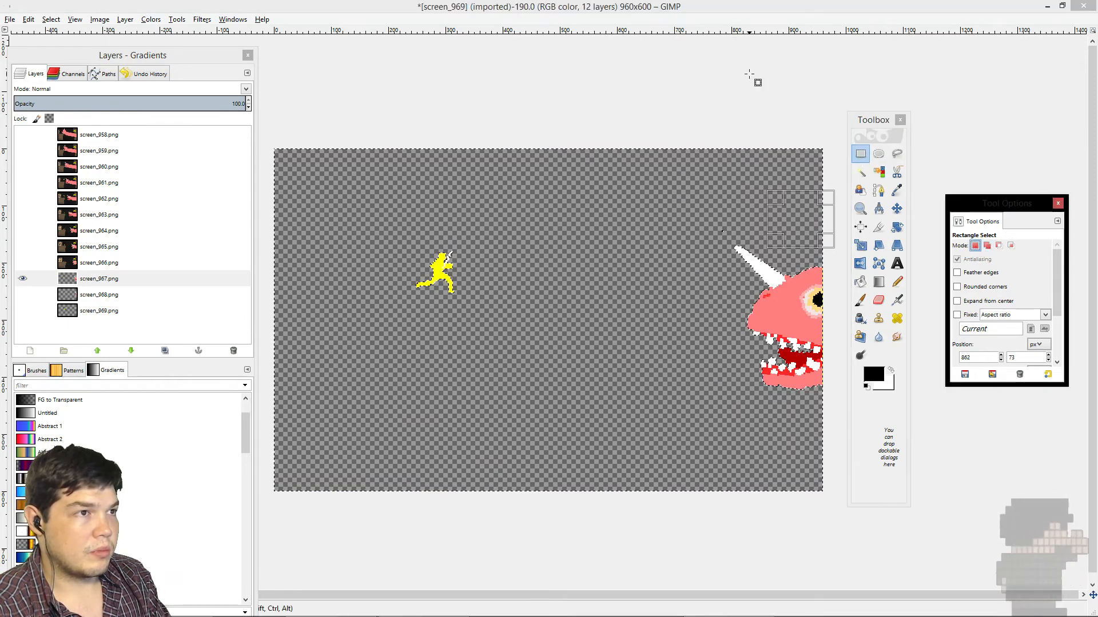
{"action": "left_click", "coordinate": [711, 90]}
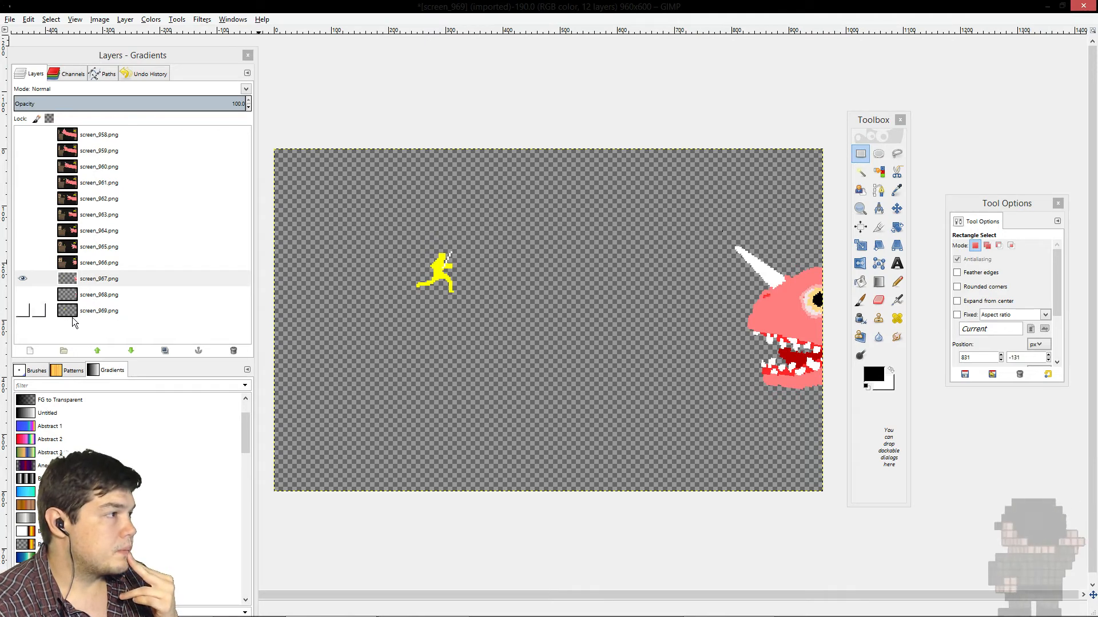
Step: Show screen_968.png and screen_969.png together with screen_967.png, and place vertical guides at about 300, 200 and 100 px
{"action": "left_click", "coordinate": [23, 295]}
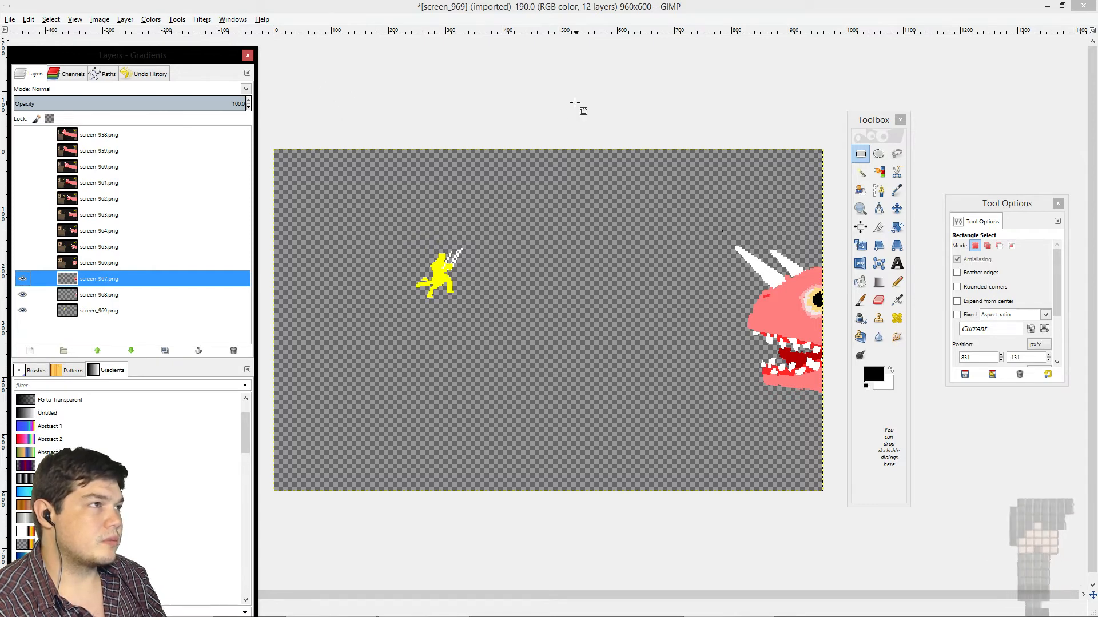
{"action": "left_click", "coordinate": [7, 43]}
{"action": "key", "text": "m"}
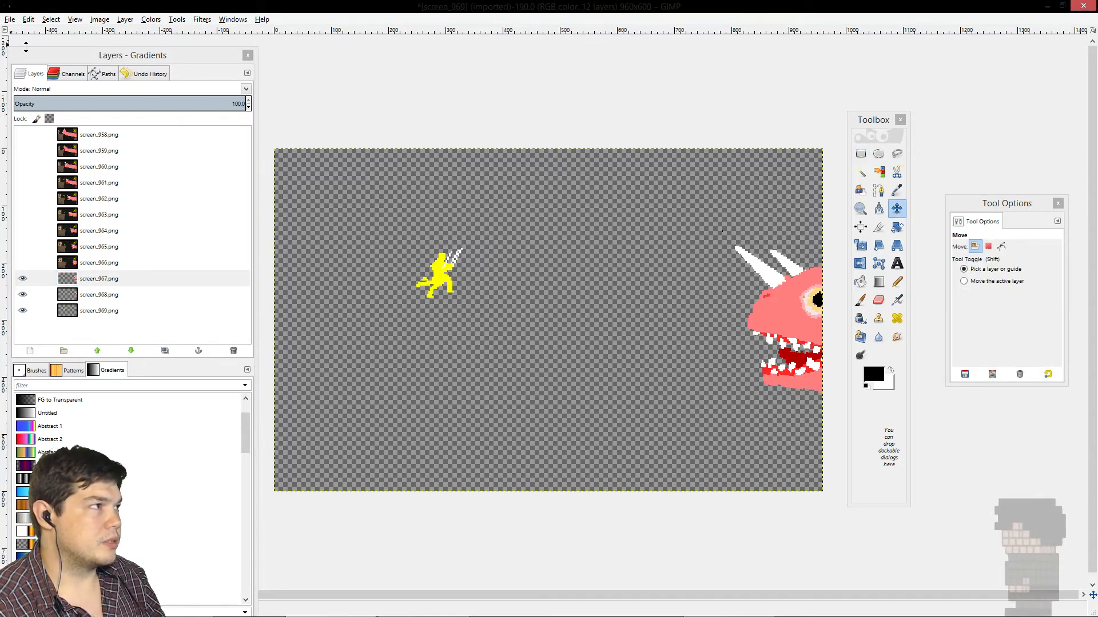
{"action": "left_click_drag", "start_coordinate": [32, 59], "coordinate": [447, 70]}
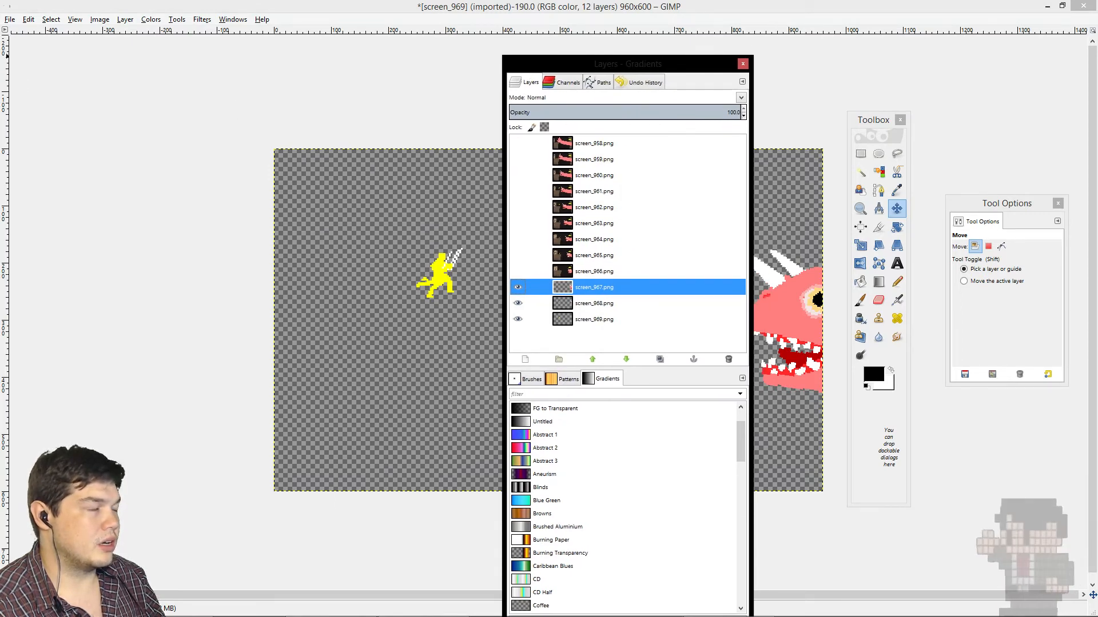
{"action": "left_click_drag", "start_coordinate": [7, 54], "coordinate": [446, 490]}
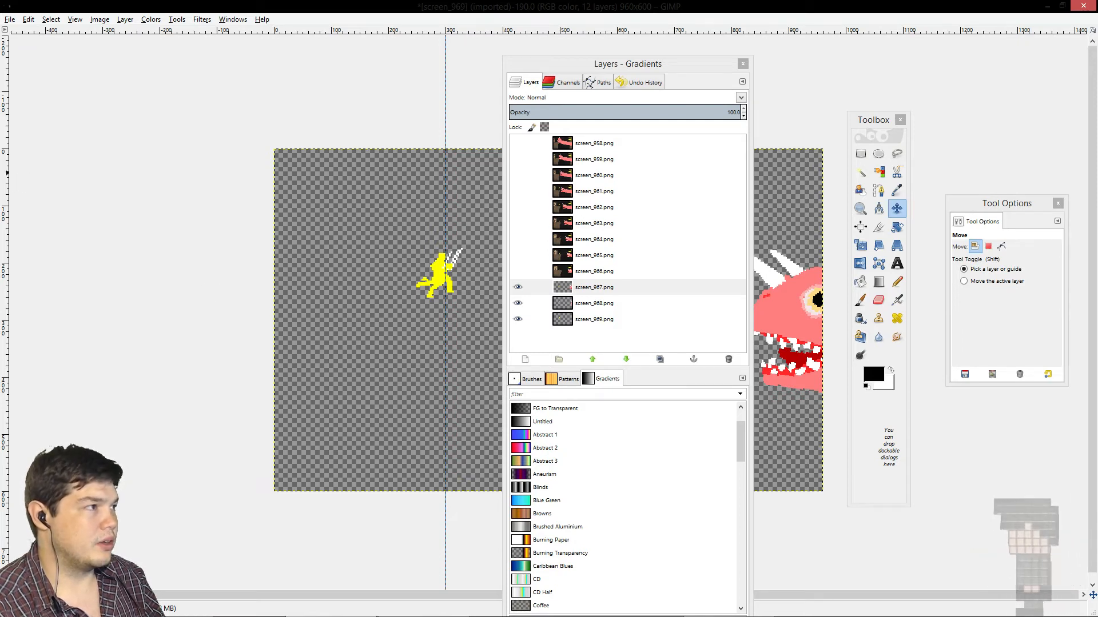
{"action": "left_click_drag", "start_coordinate": [8, 186], "coordinate": [389, 323]}
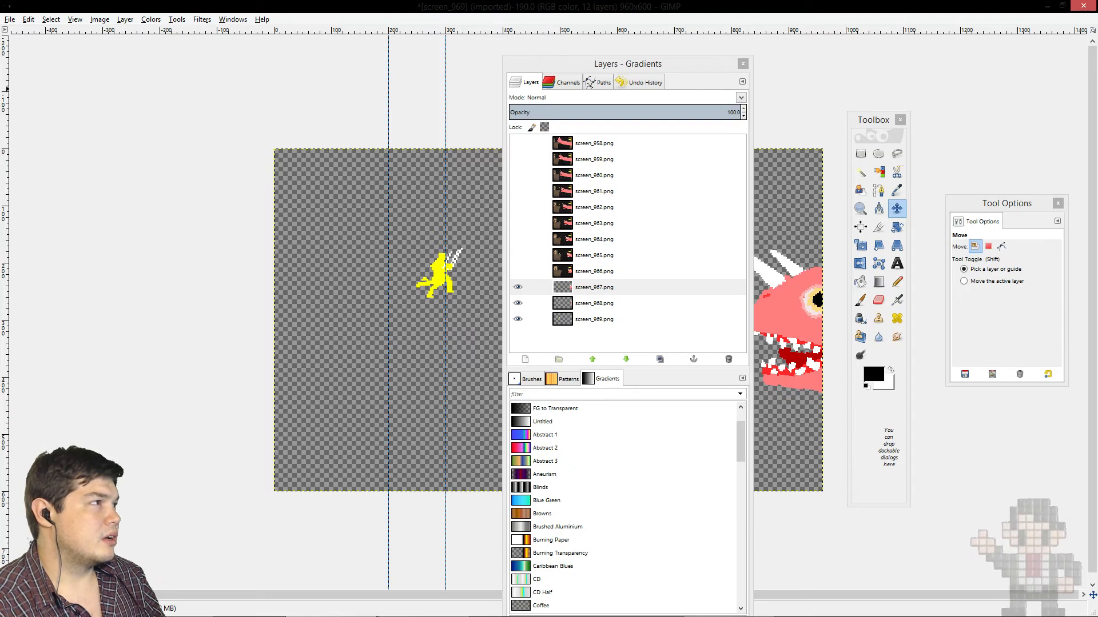
{"action": "left_click_drag", "start_coordinate": [7, 91], "coordinate": [331, 184]}
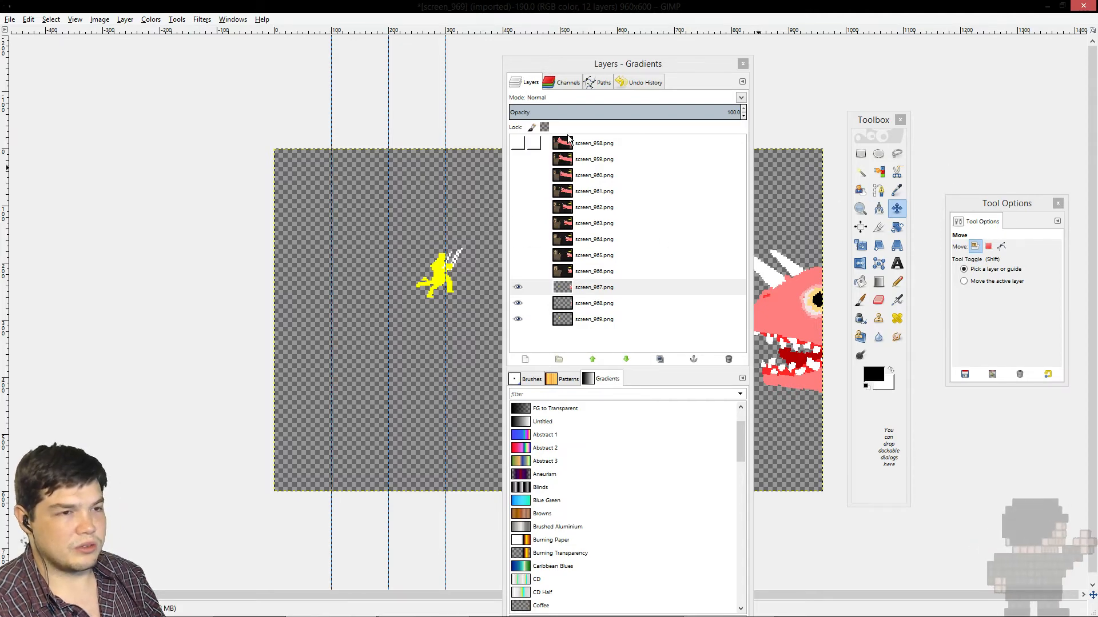
Step: Delete the layers screen_958.png through screen_966.png, keeping only the three cleaned frames
{"action": "left_click", "coordinate": [601, 271]}
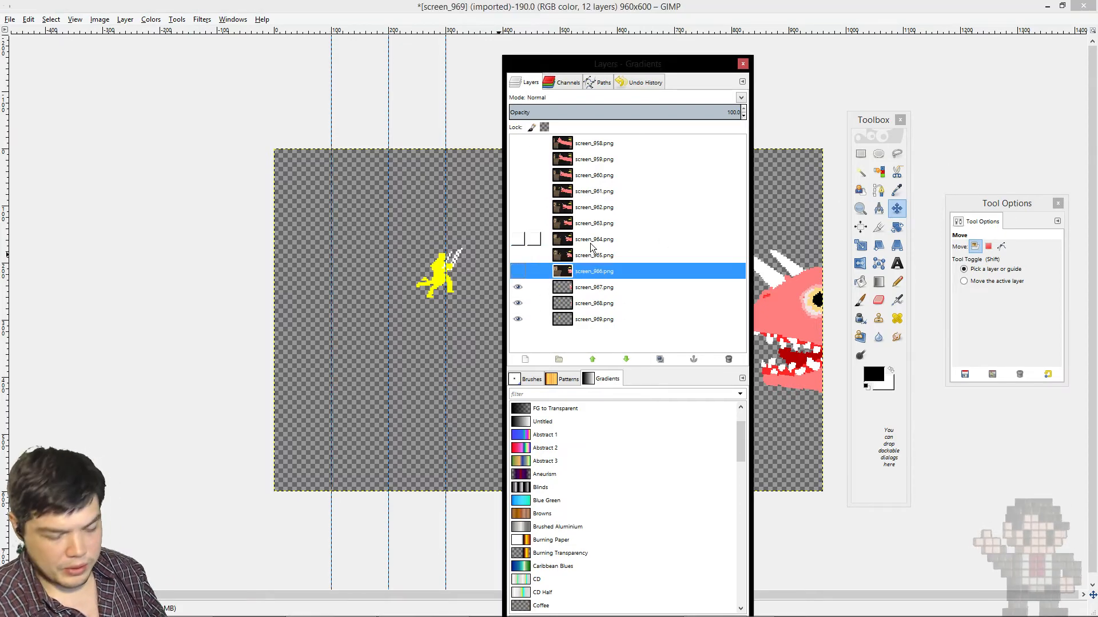
{"action": "right_click", "coordinate": [585, 146]}
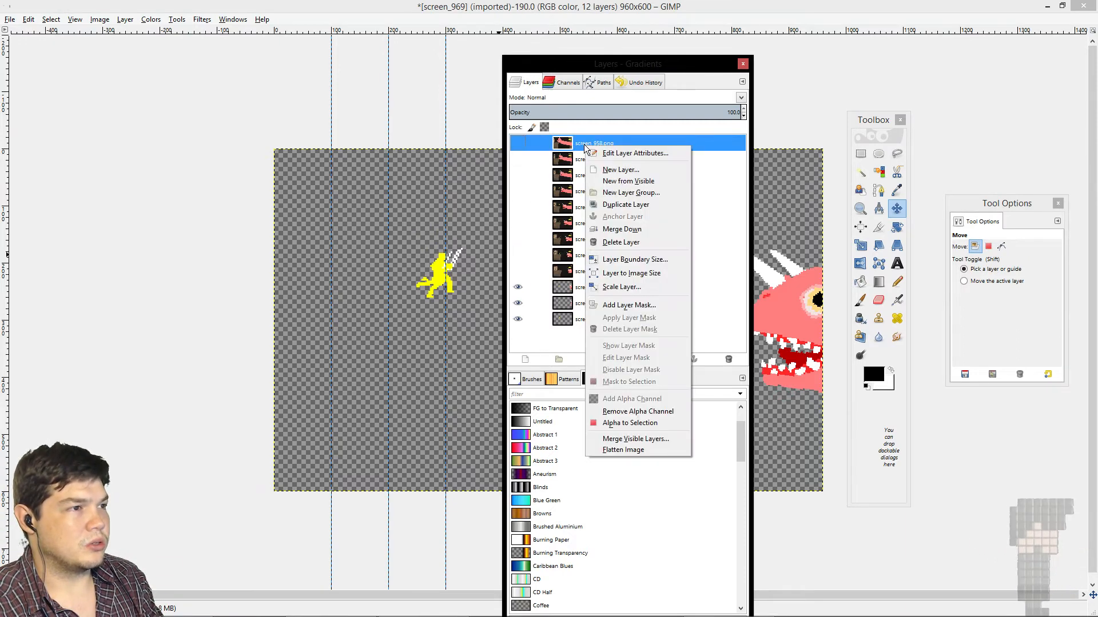
{"action": "left_click", "coordinate": [612, 243]}
{"action": "right_click", "coordinate": [580, 141]}
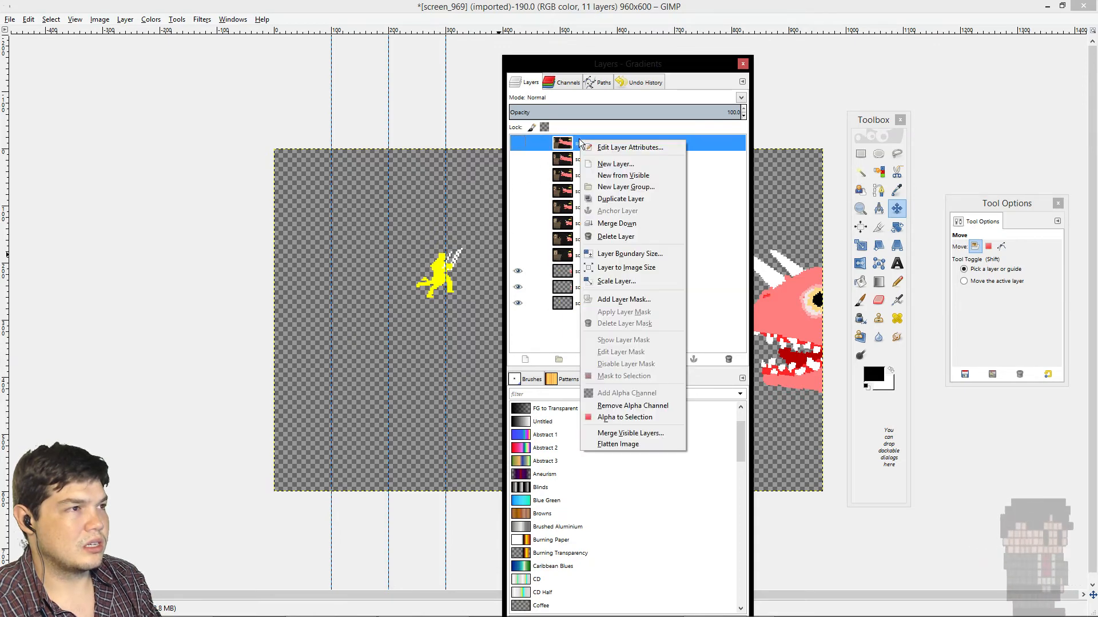
{"action": "left_click", "coordinate": [622, 237]}
{"action": "right_click", "coordinate": [580, 144]}
{"action": "left_click", "coordinate": [622, 237]}
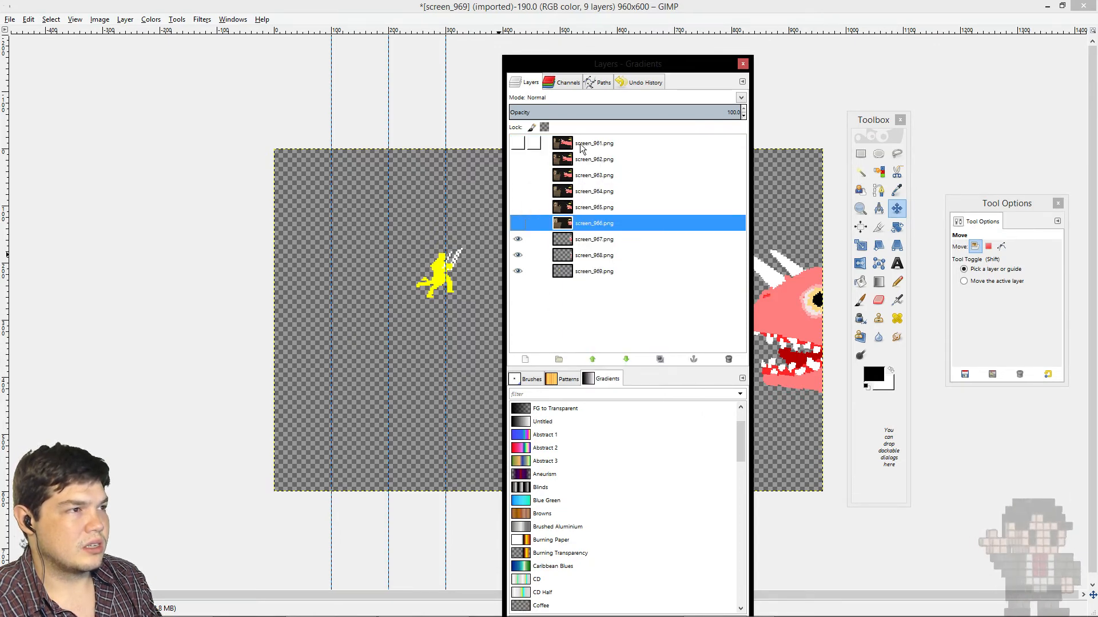
{"action": "right_click", "coordinate": [581, 147]}
{"action": "left_click", "coordinate": [622, 234]}
{"action": "right_click", "coordinate": [592, 139]}
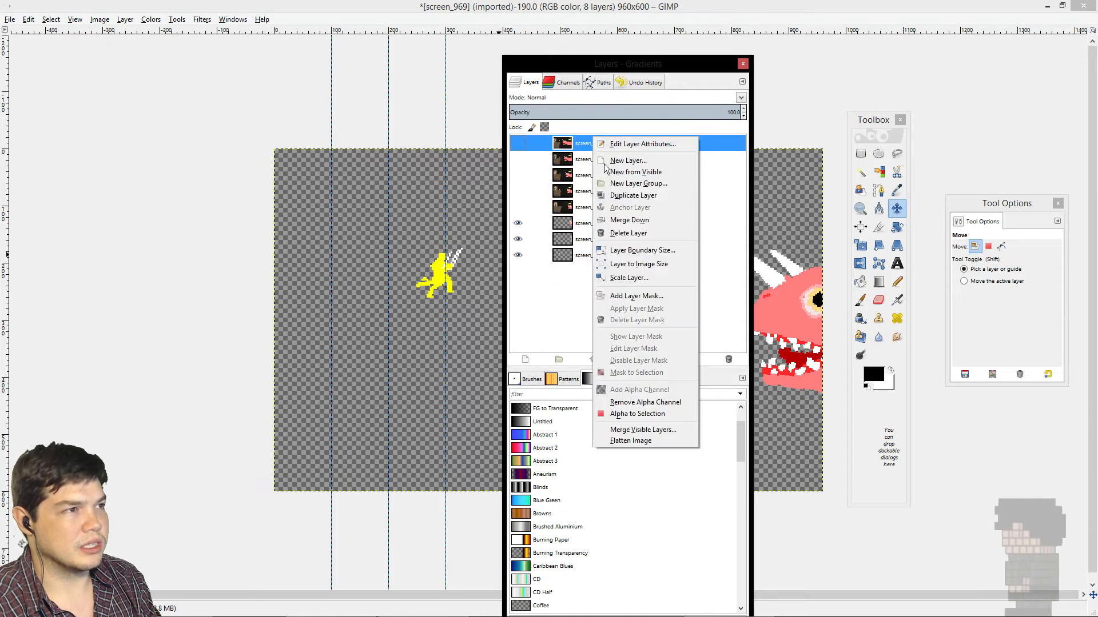
{"action": "left_click", "coordinate": [623, 233]}
{"action": "right_click", "coordinate": [577, 146]}
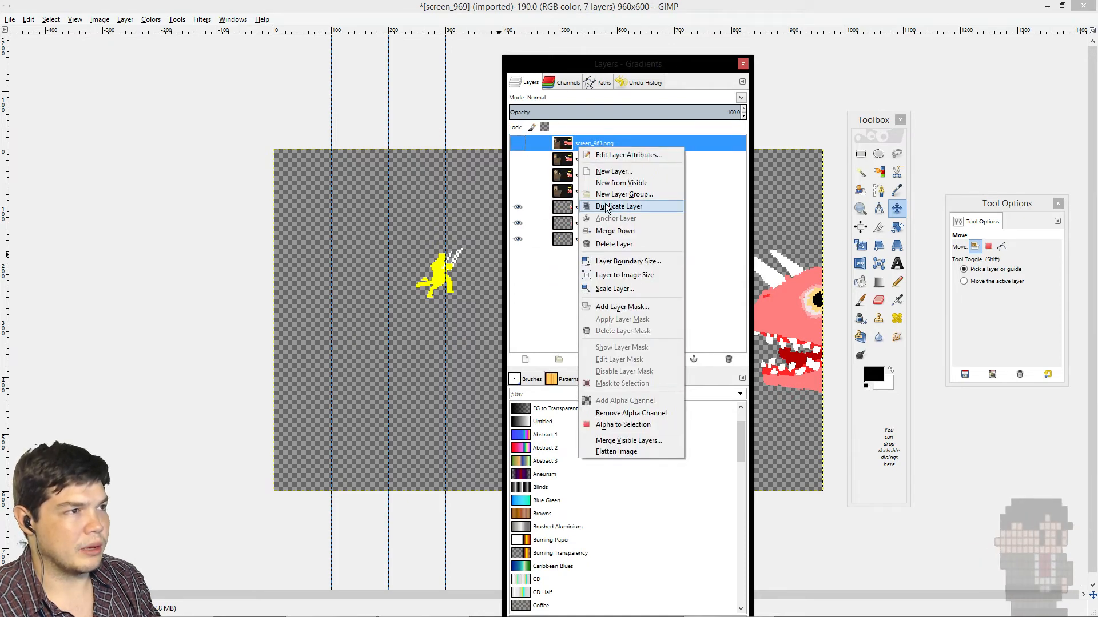
{"action": "left_click", "coordinate": [612, 244]}
{"action": "right_click", "coordinate": [591, 140]}
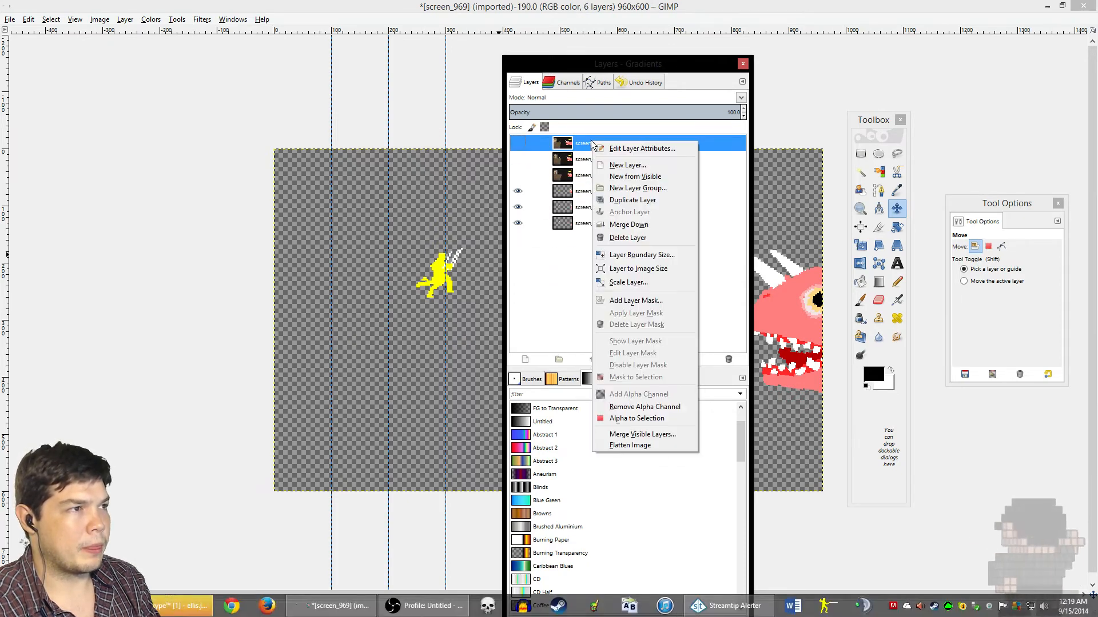
{"action": "left_click", "coordinate": [617, 238]}
{"action": "right_click", "coordinate": [597, 143]}
{"action": "left_click", "coordinate": [621, 238]}
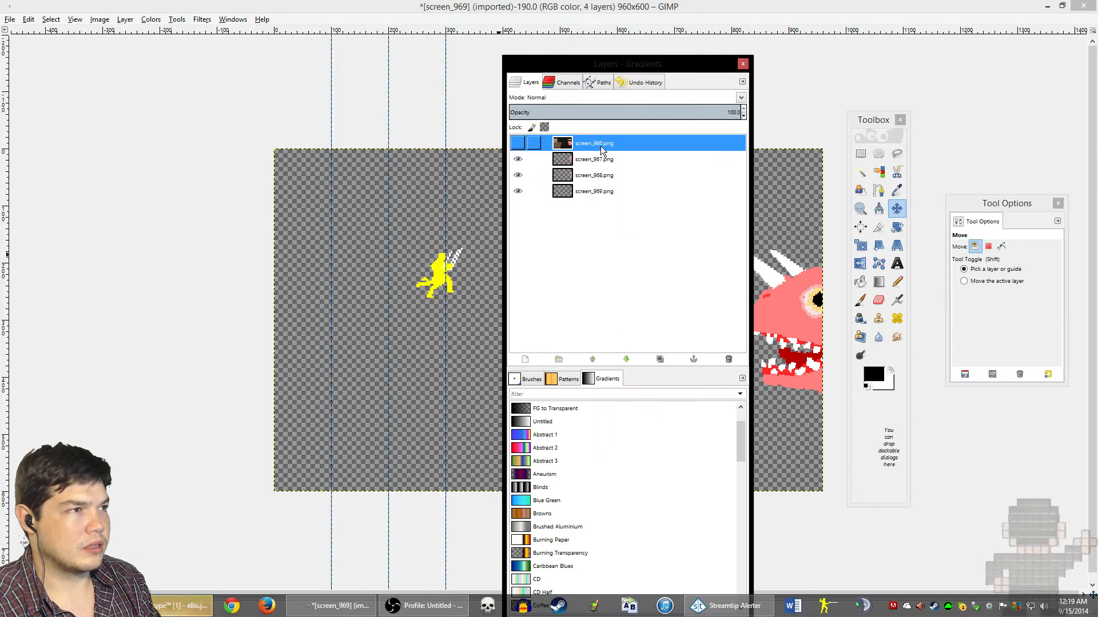
{"action": "right_click", "coordinate": [600, 149]}
{"action": "left_click", "coordinate": [620, 244]}
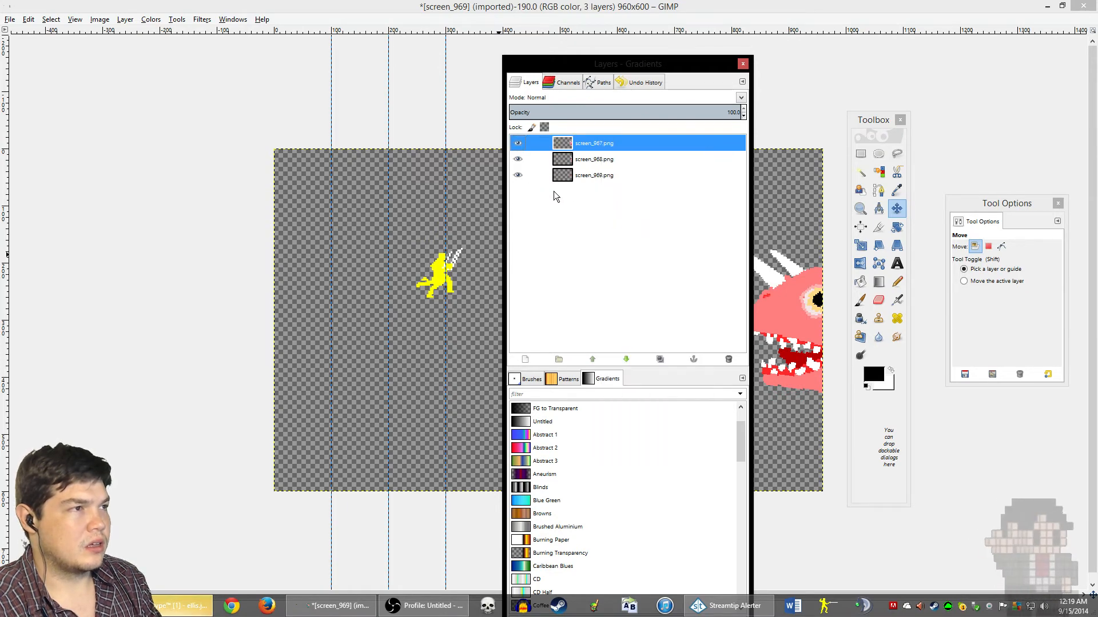
Step: Preview the three remaining frames with the Animation Playback filter and close the preview
{"action": "left_click", "coordinate": [201, 19]}
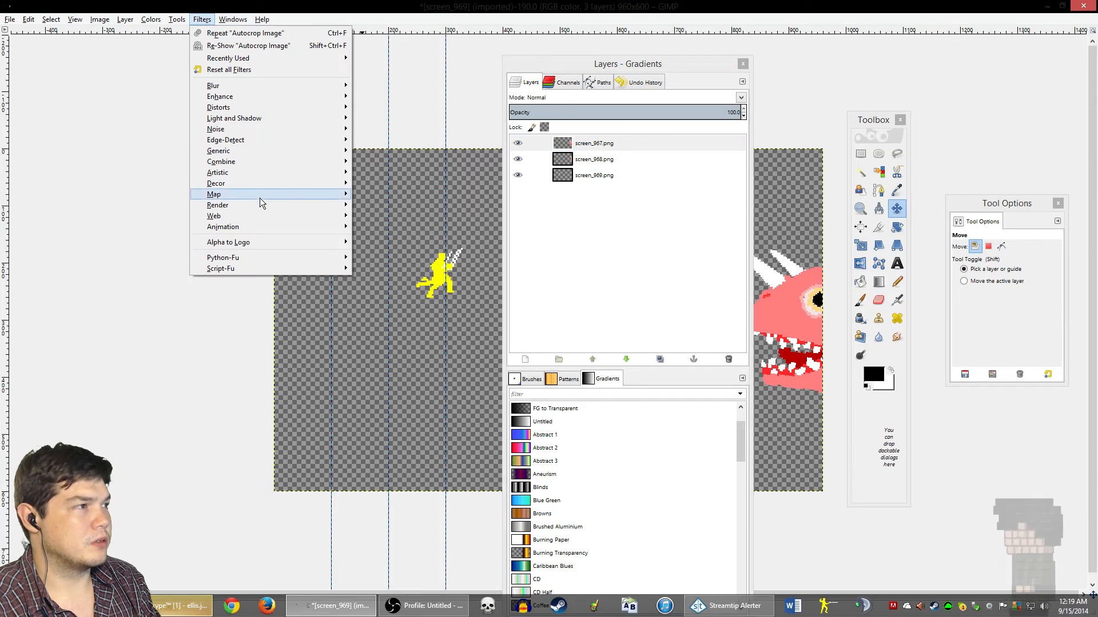
{"action": "mouse_move", "coordinate": [258, 225]}
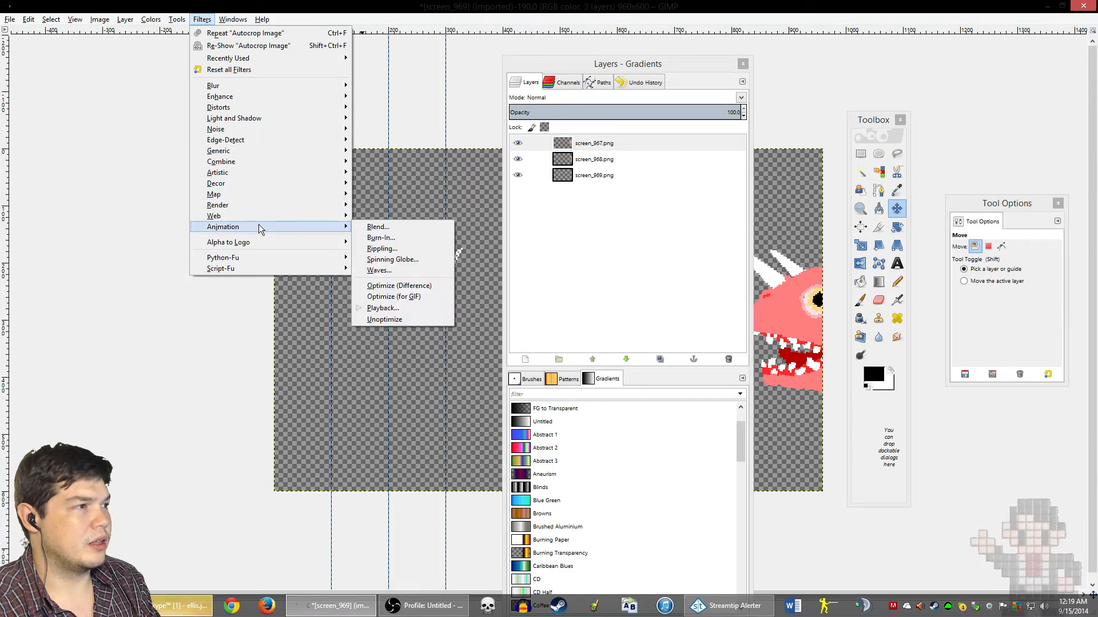
{"action": "left_click", "coordinate": [376, 308]}
{"action": "left_click", "coordinate": [67, 80]}
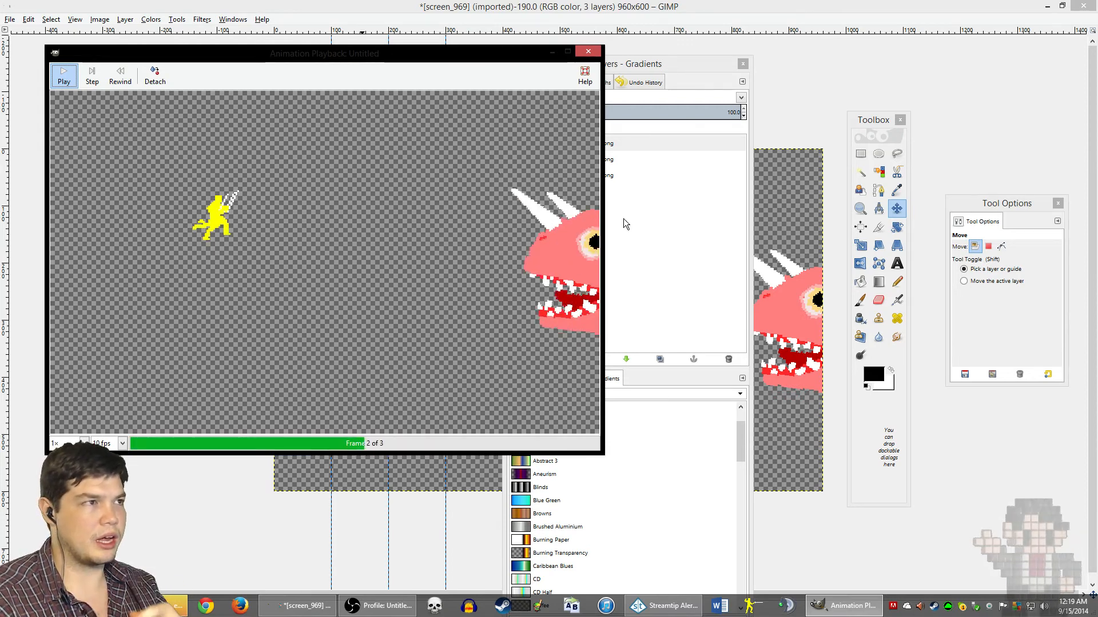
{"action": "left_click", "coordinate": [592, 54]}
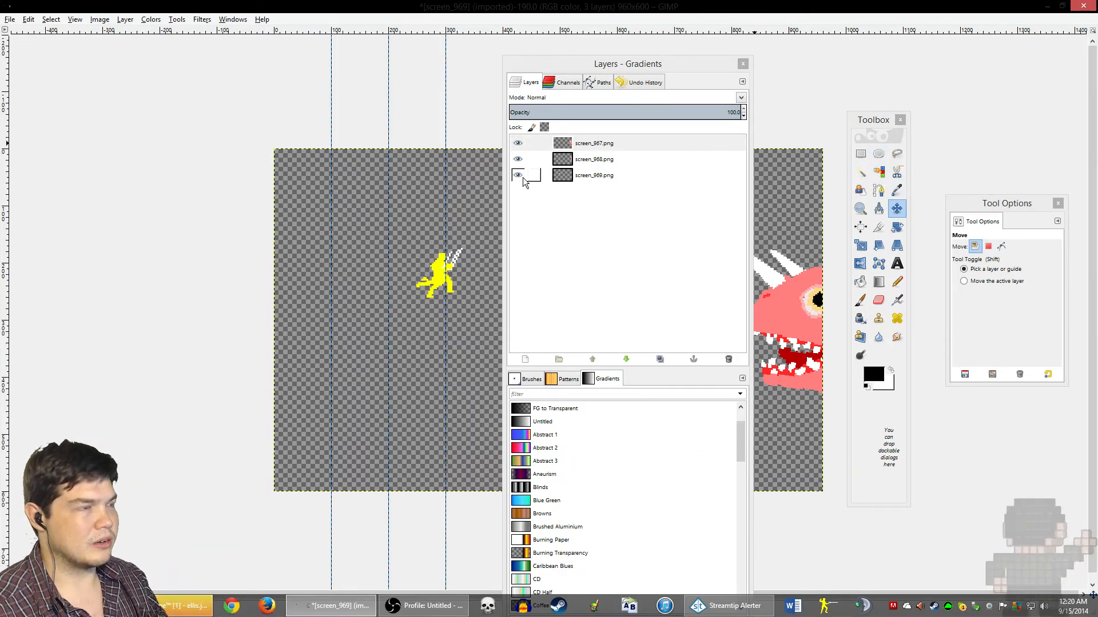
Step: Hide screen_967.png and screen_968.png, move the Layers dialog off the fighter, and set Rectangle Select to replace the current selection
{"action": "left_click", "coordinate": [518, 149]}
{"action": "left_click", "coordinate": [519, 158]}
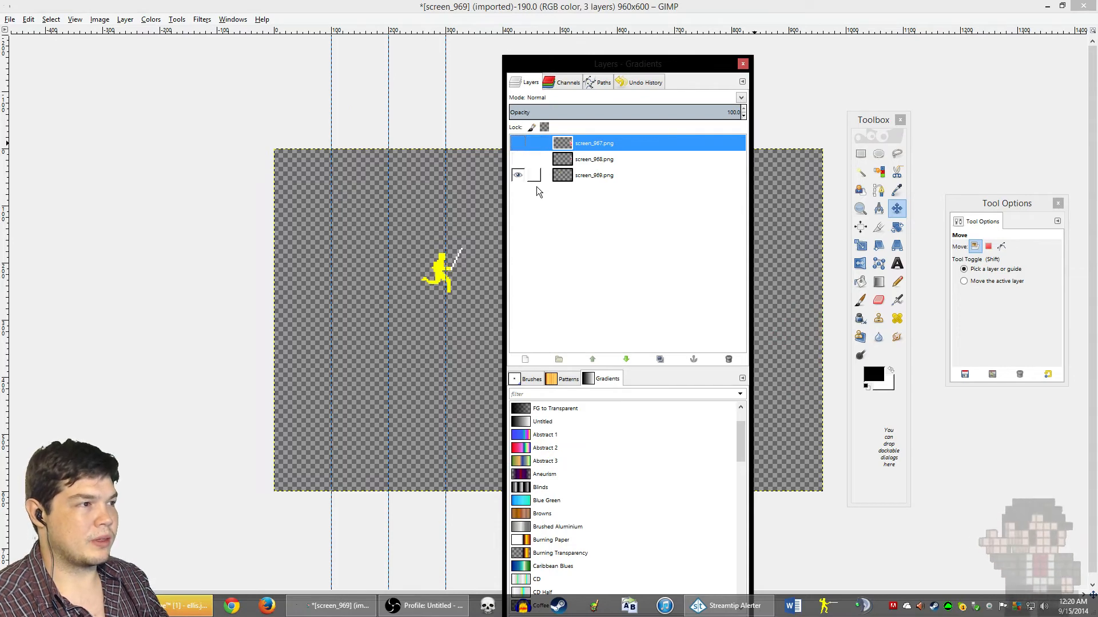
{"action": "left_click", "coordinate": [861, 153]}
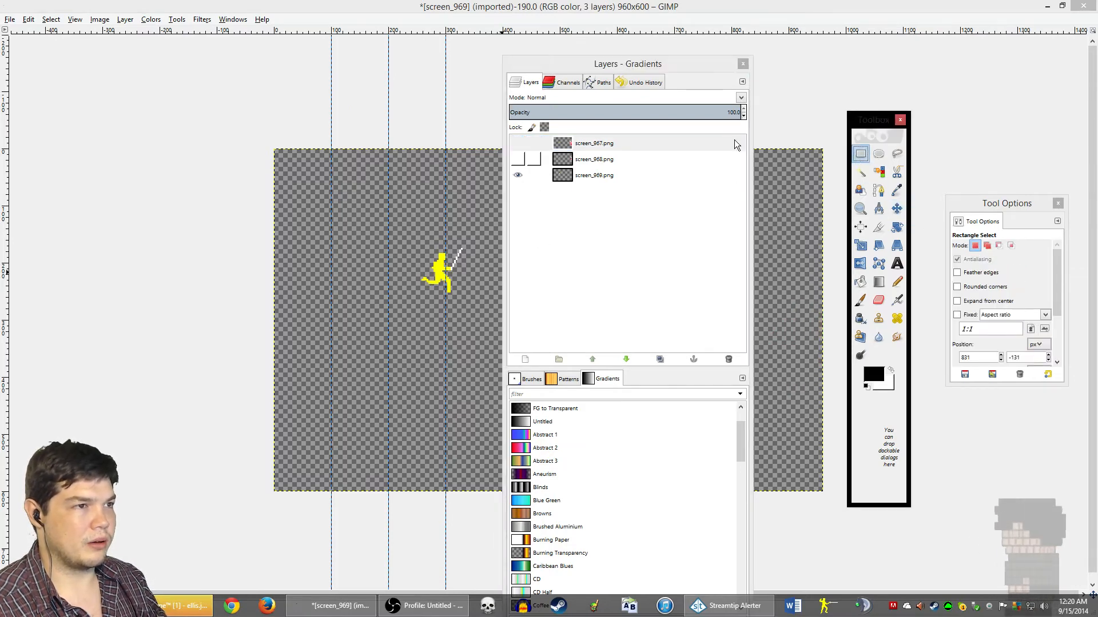
{"action": "left_click_drag", "start_coordinate": [692, 62], "coordinate": [238, 78]}
{"action": "left_click", "coordinate": [976, 247]}
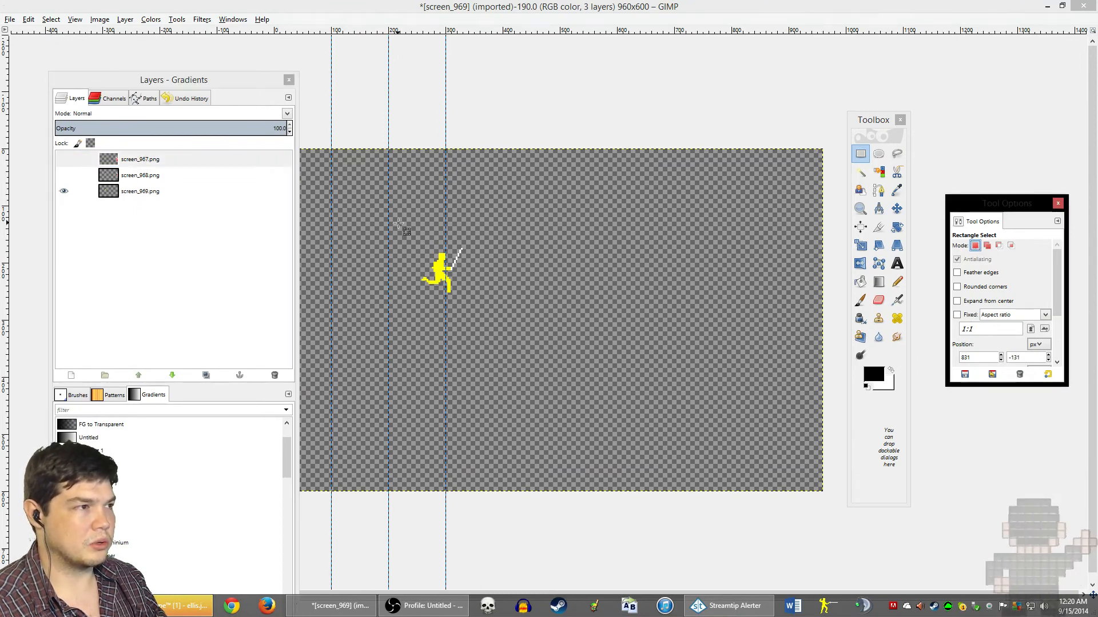
{"action": "left_click_drag", "start_coordinate": [508, 206], "coordinate": [406, 393]}
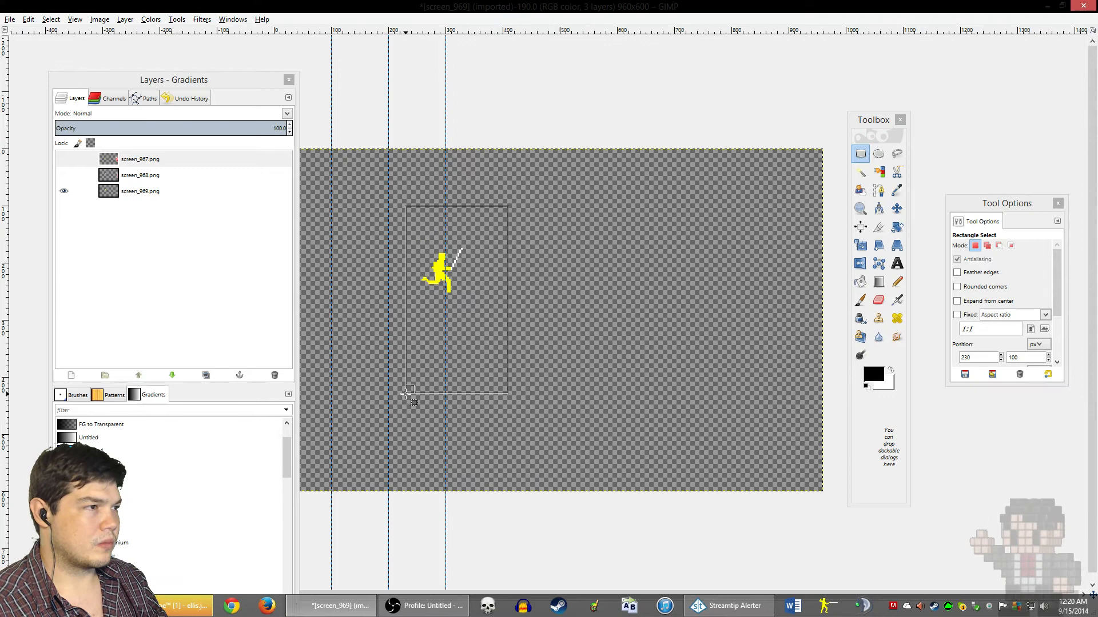
{"action": "left_click", "coordinate": [745, 323]}
{"action": "left_click", "coordinate": [975, 245]}
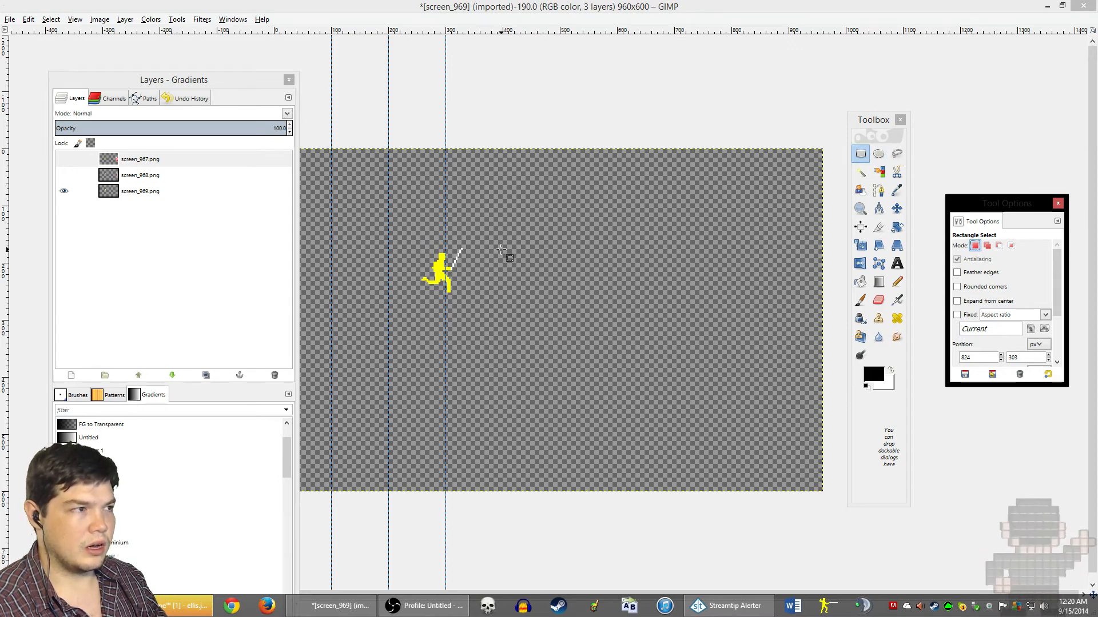
{"action": "left_click", "coordinate": [529, 128]}
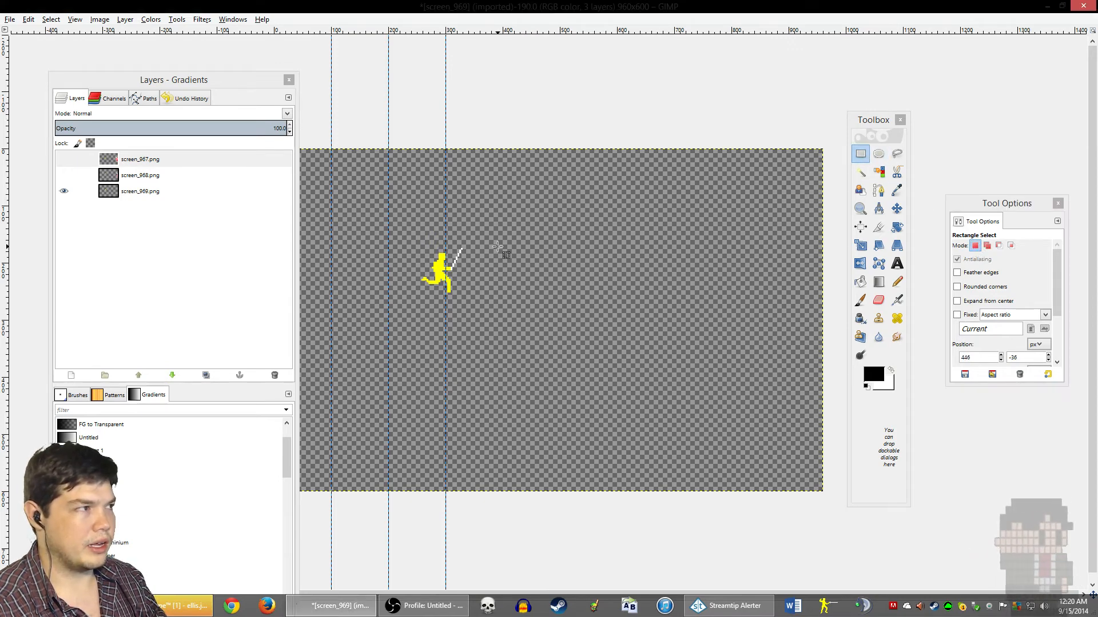
Step: Select a rectangular area around the yellow fighter of screen_969.png, starting at about 228, 109 px
{"action": "left_click_drag", "start_coordinate": [506, 213], "coordinate": [358, 396]}
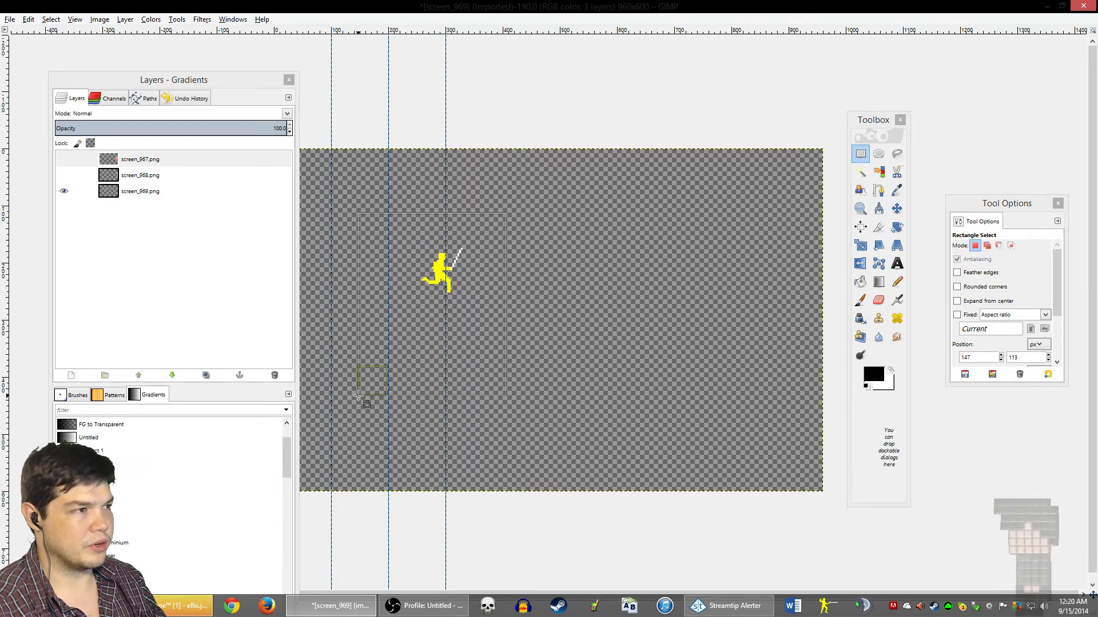
{"action": "left_click", "coordinate": [592, 181]}
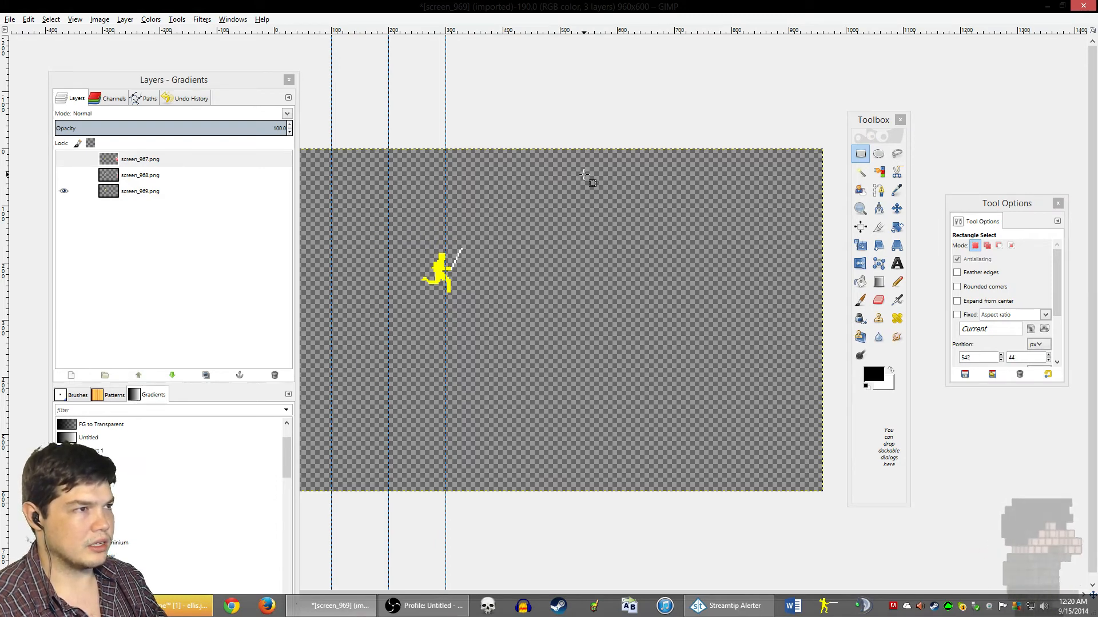
{"action": "left_click", "coordinate": [974, 245]}
{"action": "left_click_drag", "start_coordinate": [506, 211], "coordinate": [406, 355]}
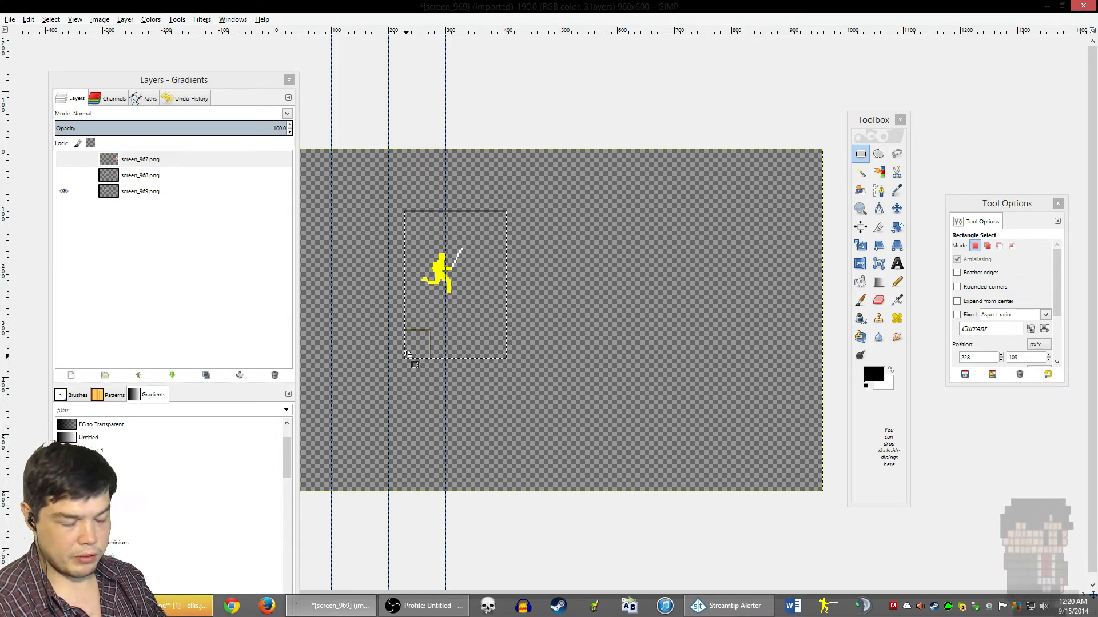
Step: Try to copy the selected area while screen_967.png is the active layer
{"action": "right_click", "coordinate": [473, 288]}
{"action": "mouse_move", "coordinate": [507, 305]}
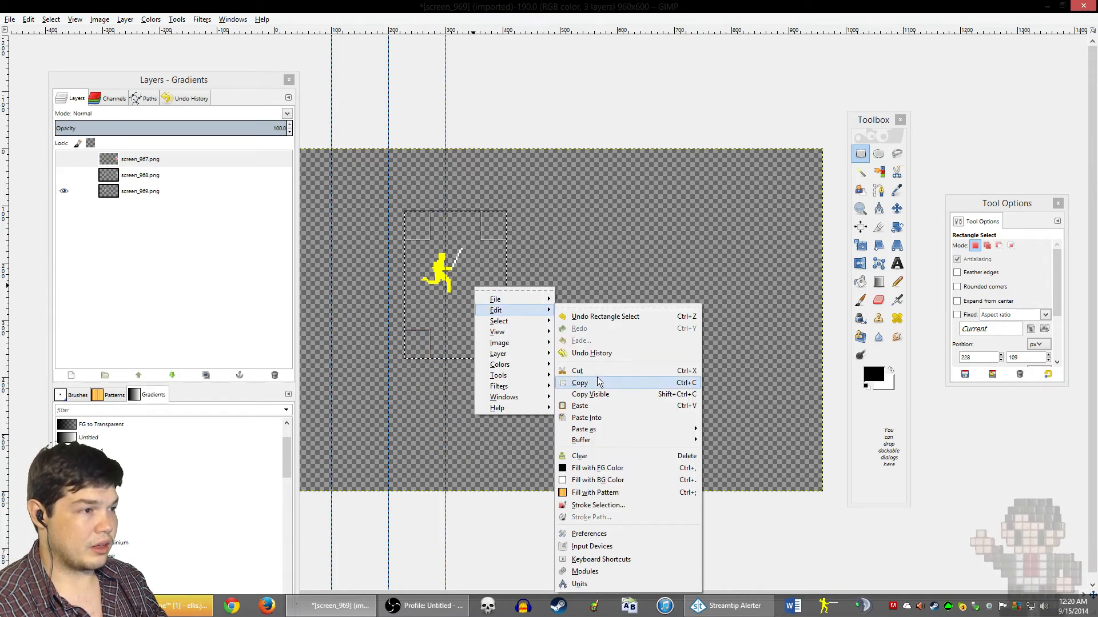
{"action": "left_click", "coordinate": [597, 380]}
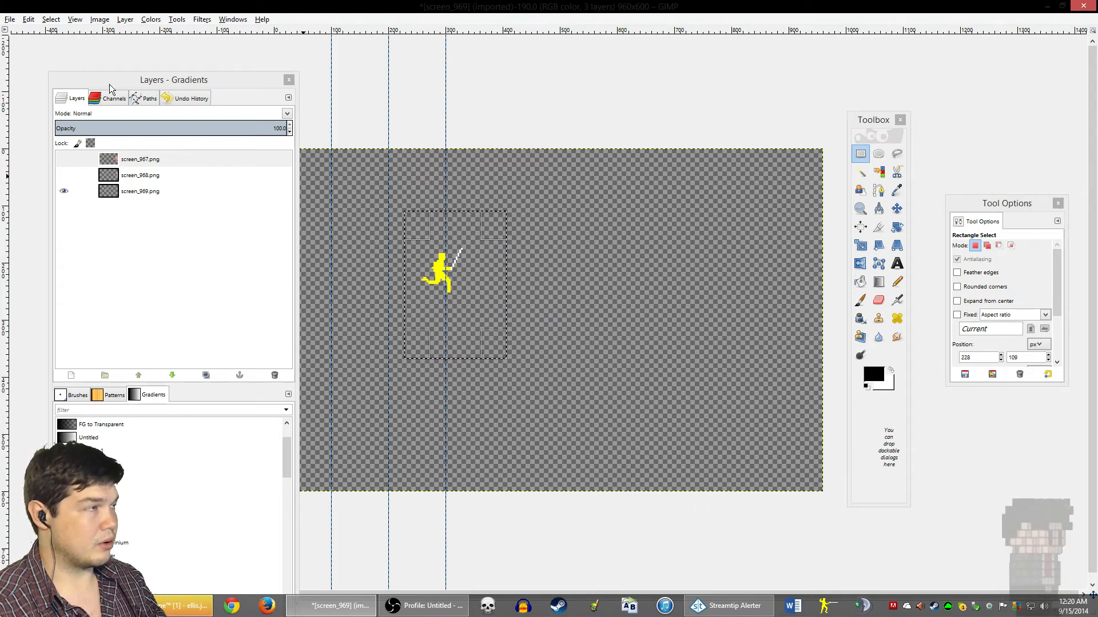
{"action": "left_click", "coordinate": [28, 20]}
{"action": "left_click", "coordinate": [41, 33]}
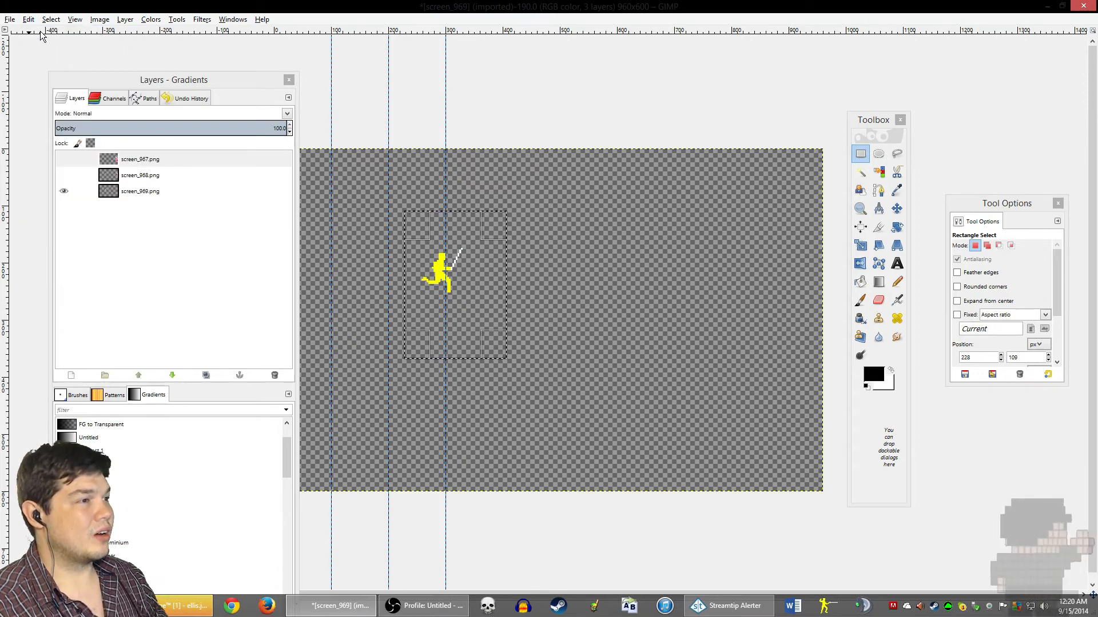
{"action": "left_click", "coordinate": [67, 160]}
{"action": "left_click", "coordinate": [66, 160]}
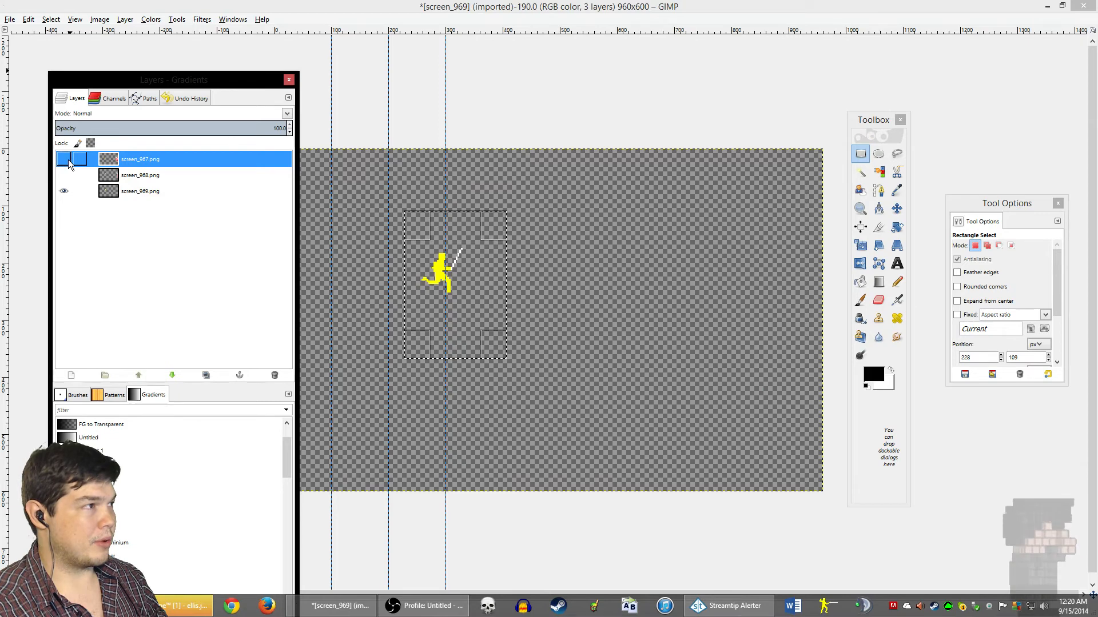
Step: Make screen_969.png the active layer and cut the selected fighter out of it
{"action": "left_click", "coordinate": [134, 191]}
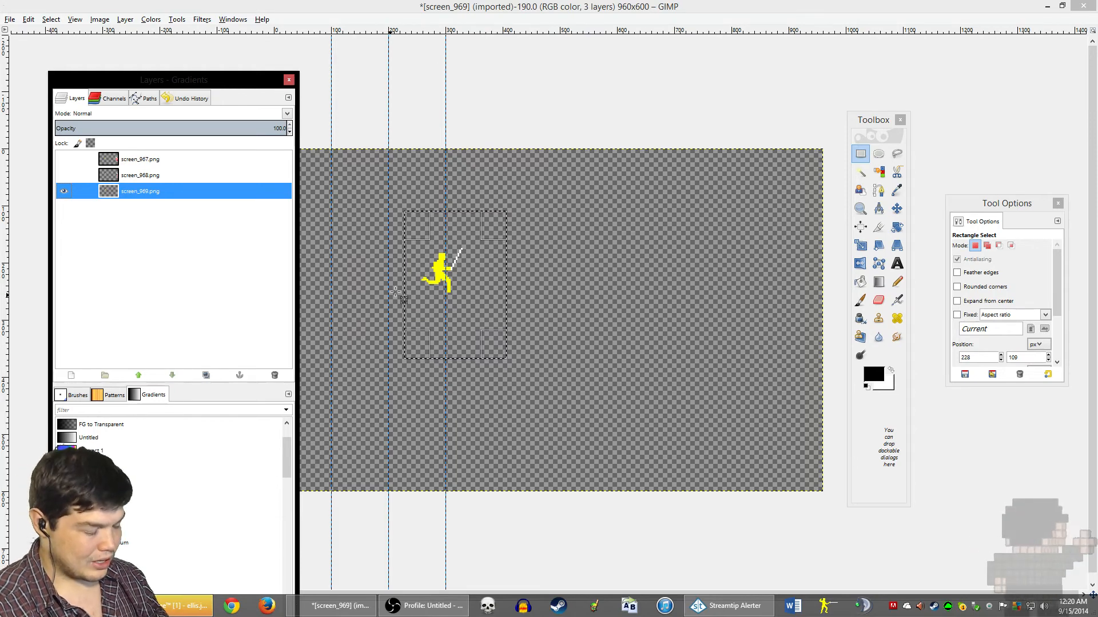
{"action": "right_click", "coordinate": [477, 301]}
{"action": "mouse_move", "coordinate": [525, 318]}
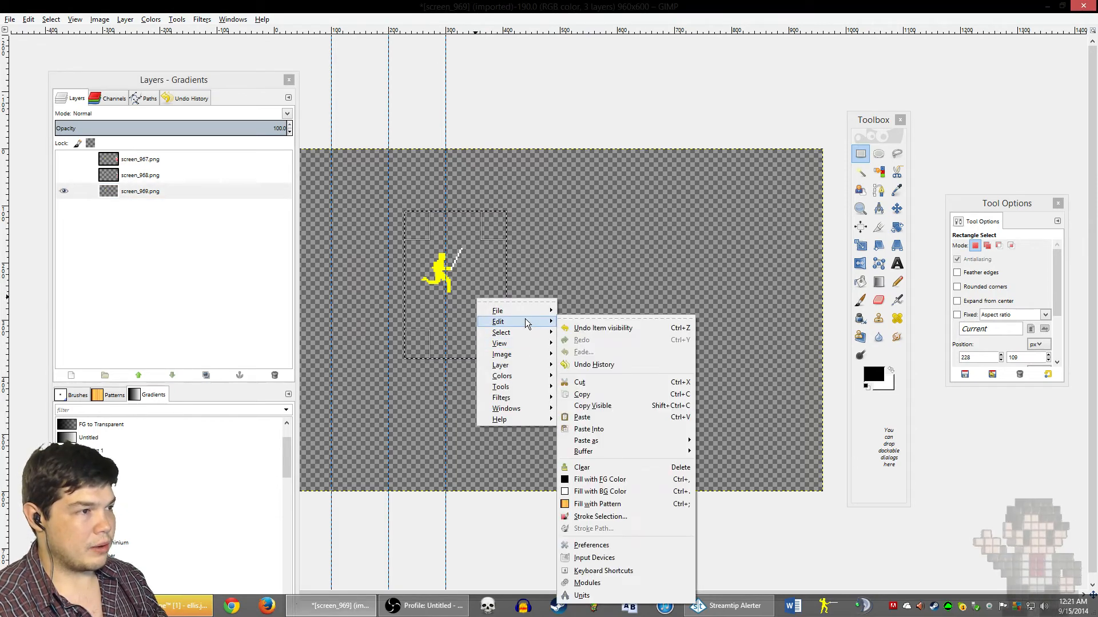
{"action": "left_click", "coordinate": [599, 400]}
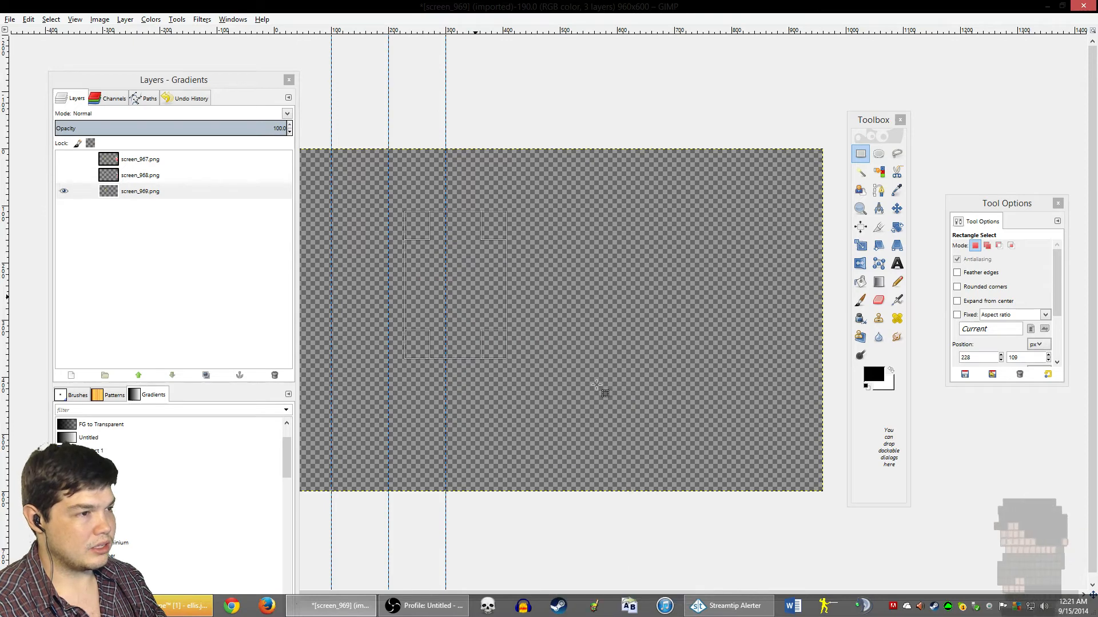
{"action": "key", "text": "ctrl"}
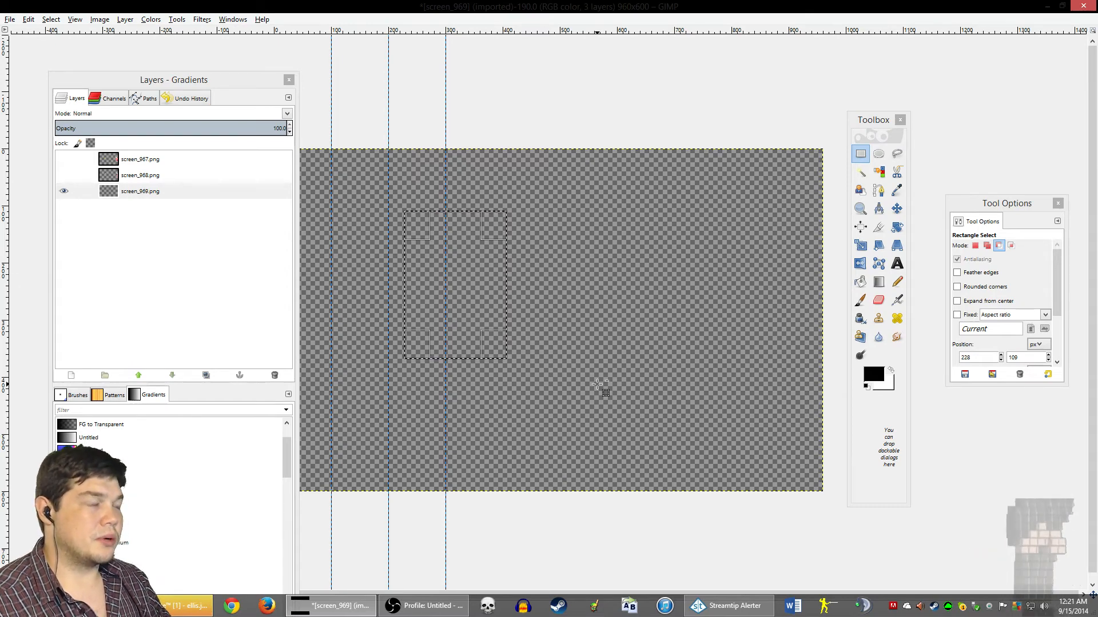
Step: Paste the cut fighter back into the image as a floating selection above the frames
{"action": "right_click", "coordinate": [480, 272]}
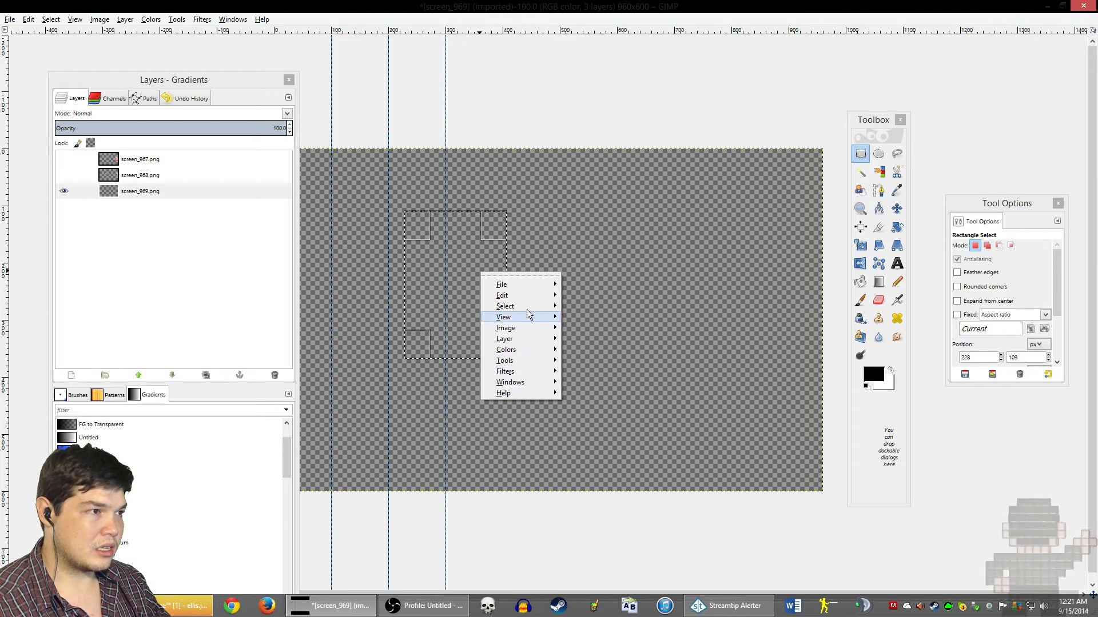
{"action": "mouse_move", "coordinate": [537, 301]}
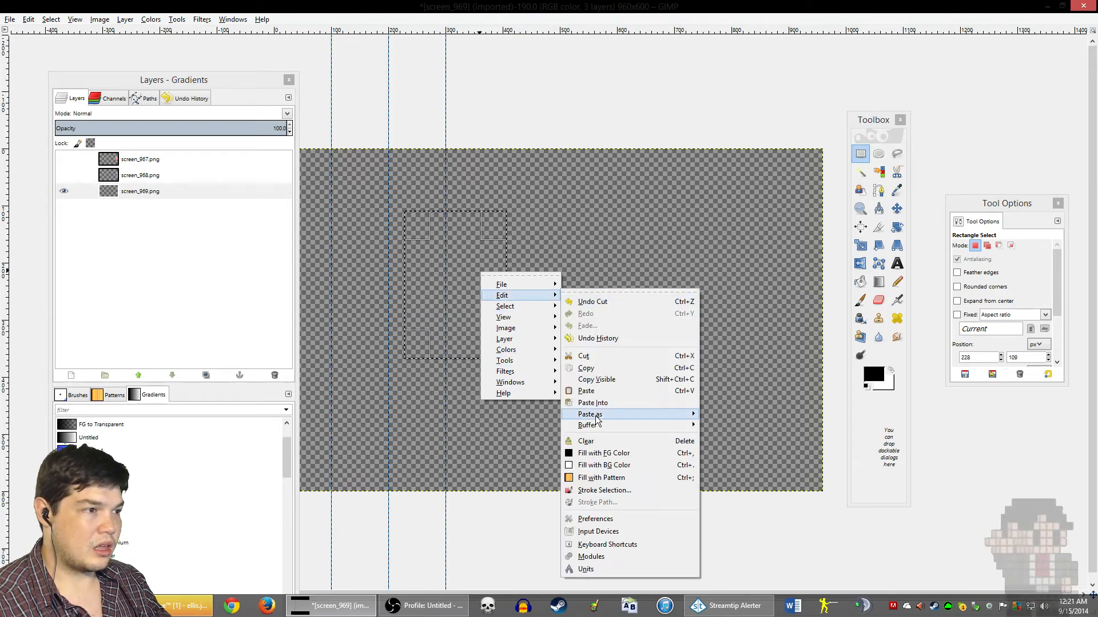
{"action": "mouse_move", "coordinate": [596, 417]}
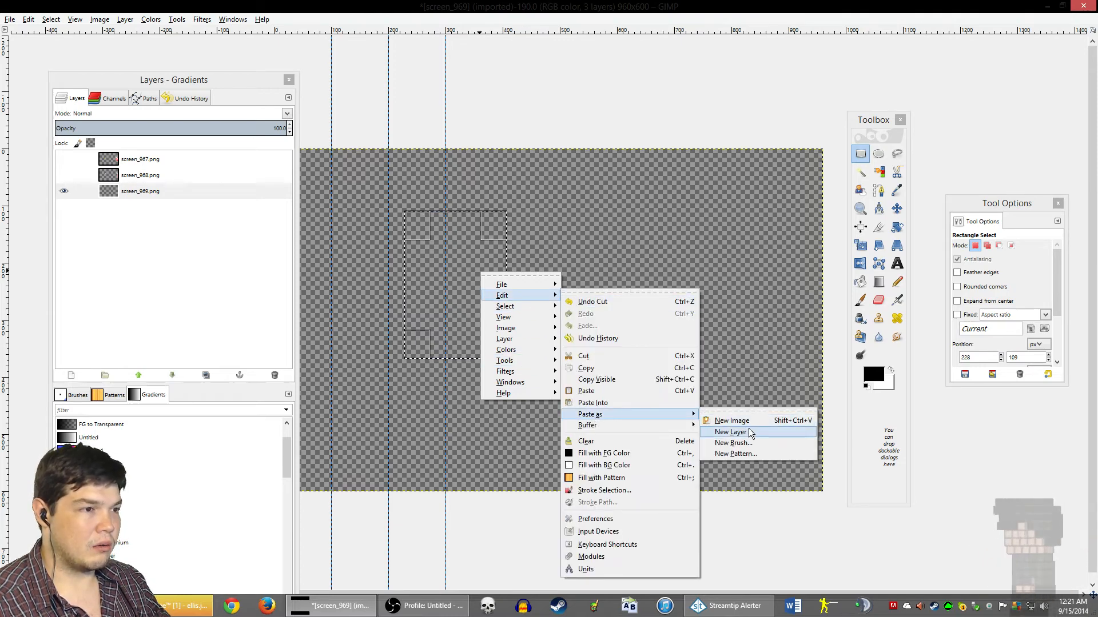
{"action": "left_click", "coordinate": [677, 403]}
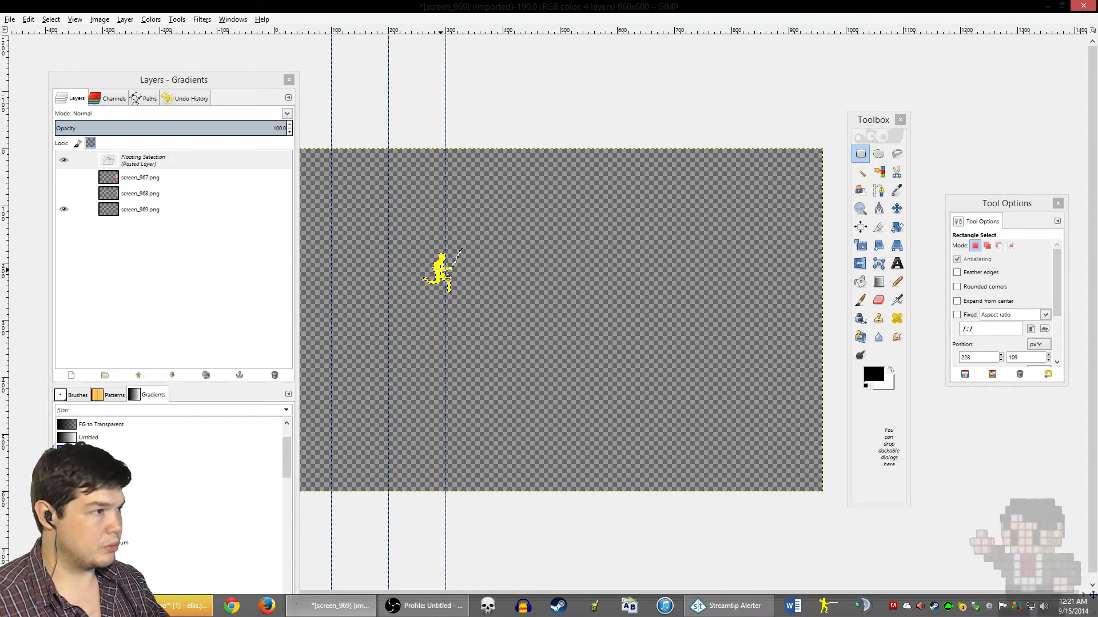
Step: Move the floating fighter horizontally left to the guide at 100 px and anchor it to screen_969.png
{"action": "key", "text": "Left"}
{"action": "key", "text": "Left"}
{"action": "key", "text": "Left"}
{"action": "key", "text": "Left"}
{"action": "key", "text": "Left"}
{"action": "key", "text": "Left"}
{"action": "key", "text": "Left"}
{"action": "key", "text": "Left"}
{"action": "key", "text": "Left"}
{"action": "key", "text": "Left"}
{"action": "key", "text": "Left"}
{"action": "key", "text": "Left"}
{"action": "key", "text": "Left"}
{"action": "key", "text": "Left"}
{"action": "key", "text": "Left"}
{"action": "key", "text": "Left"}
{"action": "key", "text": "Left"}
{"action": "key", "text": "Left"}
{"action": "key", "text": "Left"}
{"action": "key", "text": "Left"}
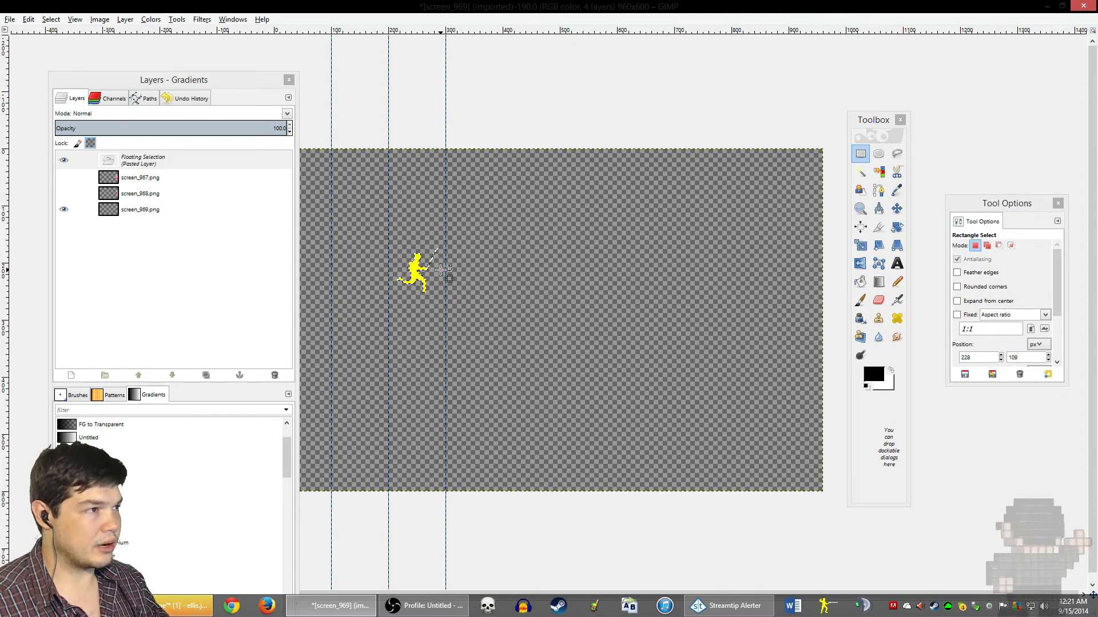
{"action": "key", "text": "Left"}
{"action": "key", "text": "Left"}
{"action": "key", "text": "Left"}
{"action": "key", "text": "Left"}
{"action": "key", "text": "Left"}
{"action": "key", "text": "Left"}
{"action": "key", "text": "Left"}
{"action": "key", "text": "Left"}
{"action": "key", "text": "Left"}
{"action": "key", "text": "Left"}
{"action": "key", "text": "Left"}
{"action": "key", "text": "Left"}
{"action": "key", "text": "Left"}
{"action": "key", "text": "Left"}
{"action": "key", "text": "Left"}
{"action": "key", "text": "Left"}
{"action": "key", "text": "Left"}
{"action": "key", "text": "Left"}
{"action": "key", "text": "Left"}
{"action": "key", "text": "Left"}
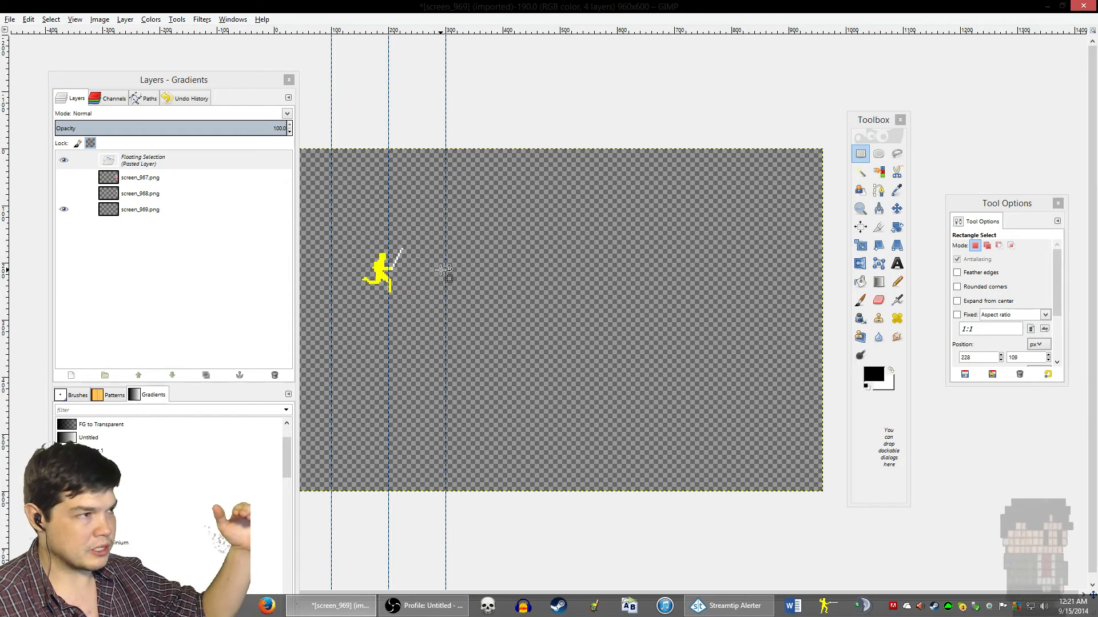
{"action": "key", "text": "Left"}
{"action": "key", "text": "Left"}
{"action": "key", "text": "Left"}
{"action": "key", "text": "Left"}
{"action": "key", "text": "Left"}
{"action": "key", "text": "Left"}
{"action": "key", "text": "Left"}
{"action": "key", "text": "Left"}
{"action": "key", "text": "Left"}
{"action": "key", "text": "Left"}
{"action": "key", "text": "Left"}
{"action": "key", "text": "Left"}
{"action": "key", "text": "Left"}
{"action": "key", "text": "Left"}
{"action": "key", "text": "Left"}
{"action": "key", "text": "Left"}
{"action": "key", "text": "Left"}
{"action": "key", "text": "Left"}
{"action": "key", "text": "Left"}
{"action": "key", "text": "Left"}
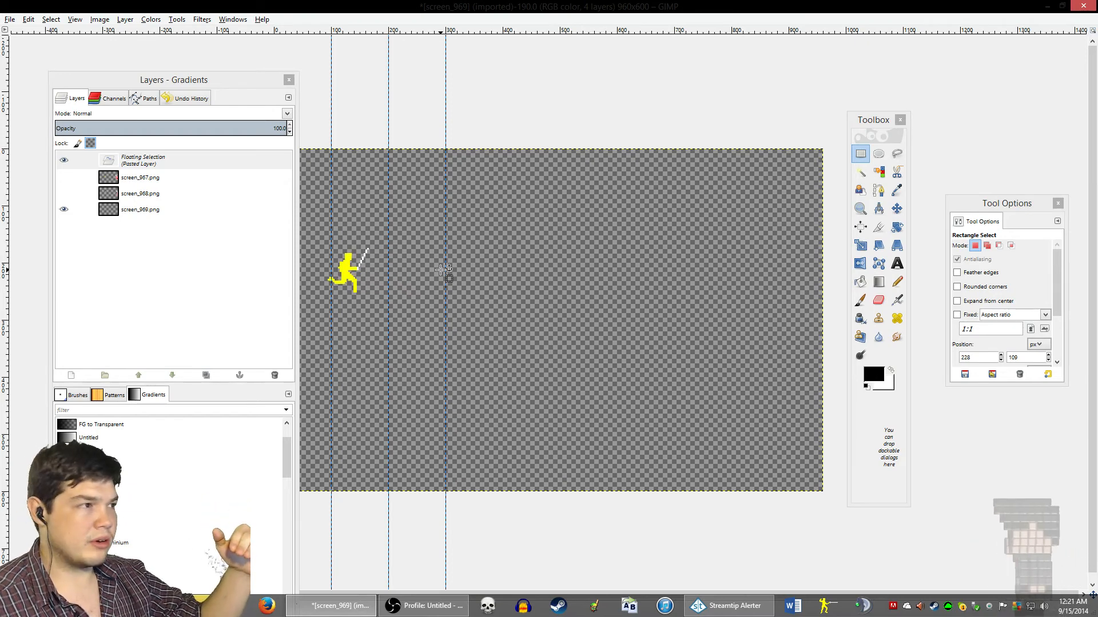
{"action": "key", "text": "Left"}
{"action": "key", "text": "Left"}
{"action": "key", "text": "Left"}
{"action": "key", "text": "Left"}
{"action": "key", "text": "Left"}
{"action": "key", "text": "Left"}
{"action": "key", "text": "Left"}
{"action": "key", "text": "Left"}
{"action": "key", "text": "Left"}
{"action": "key", "text": "Left"}
{"action": "key", "text": "Left"}
{"action": "key", "text": "Left"}
{"action": "key", "text": "Left"}
{"action": "key", "text": "Left"}
{"action": "key", "text": "Left"}
{"action": "key", "text": "Left"}
{"action": "key", "text": "Left"}
{"action": "key", "text": "Left"}
{"action": "key", "text": "Left"}
{"action": "key", "text": "Left"}
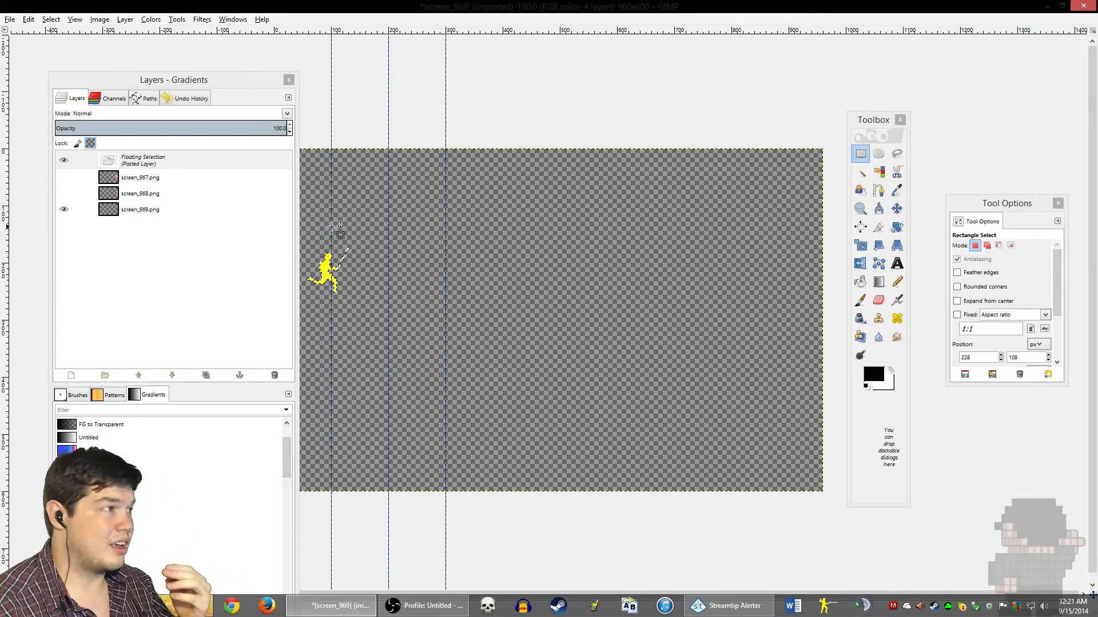
{"action": "left_click", "coordinate": [527, 252]}
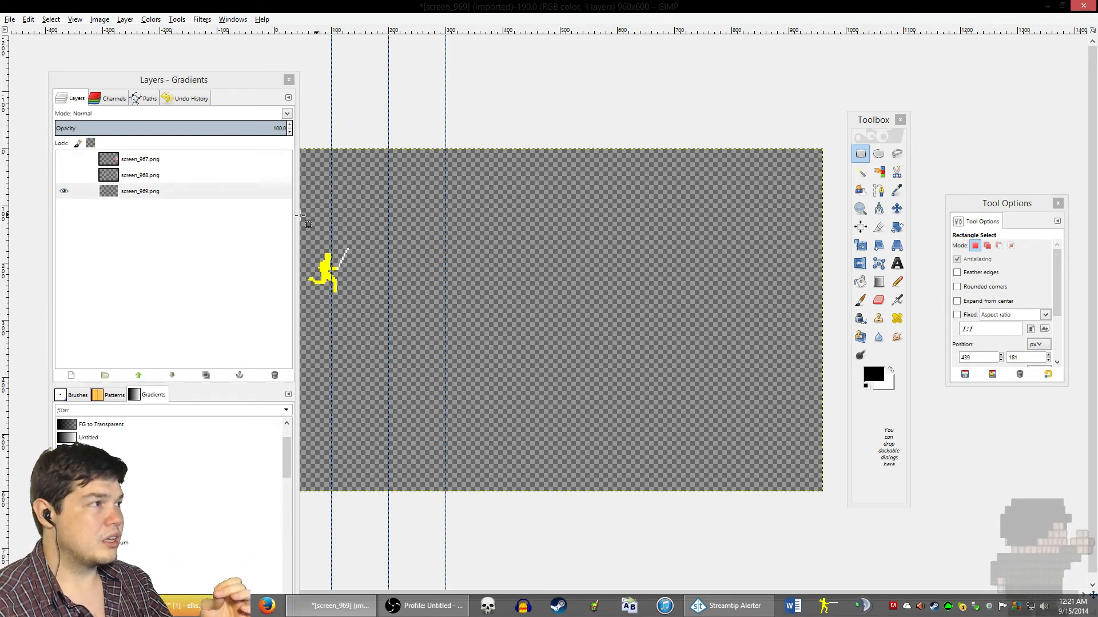
Step: Make screen_968.png the active layer and show it alone by hiding screen_969.png
{"action": "left_click", "coordinate": [122, 180]}
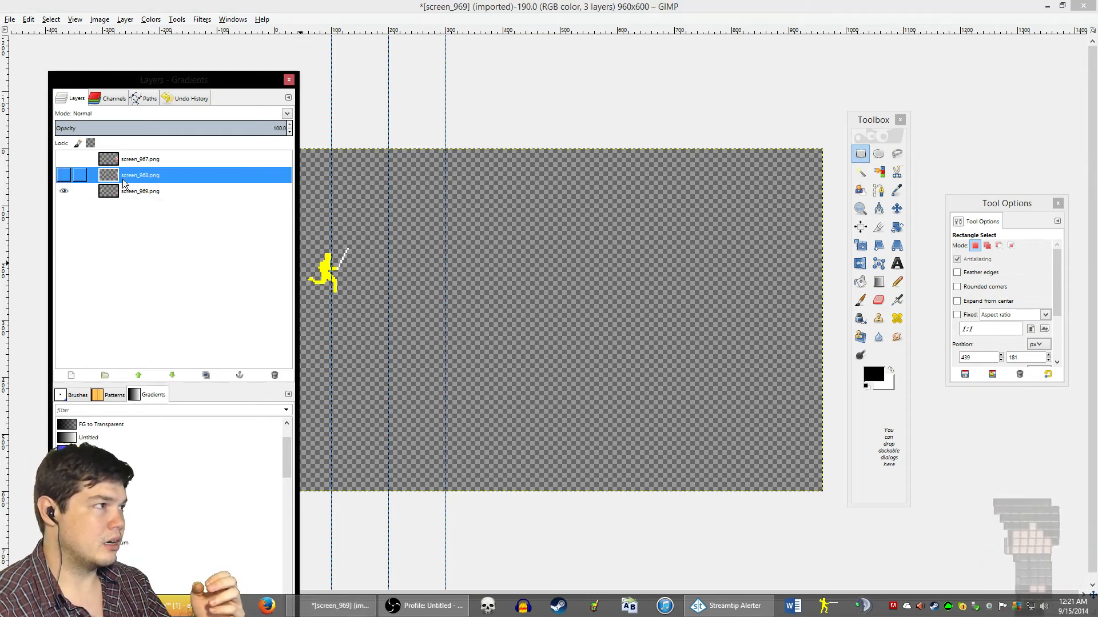
{"action": "left_click", "coordinate": [64, 191]}
{"action": "left_click", "coordinate": [63, 175]}
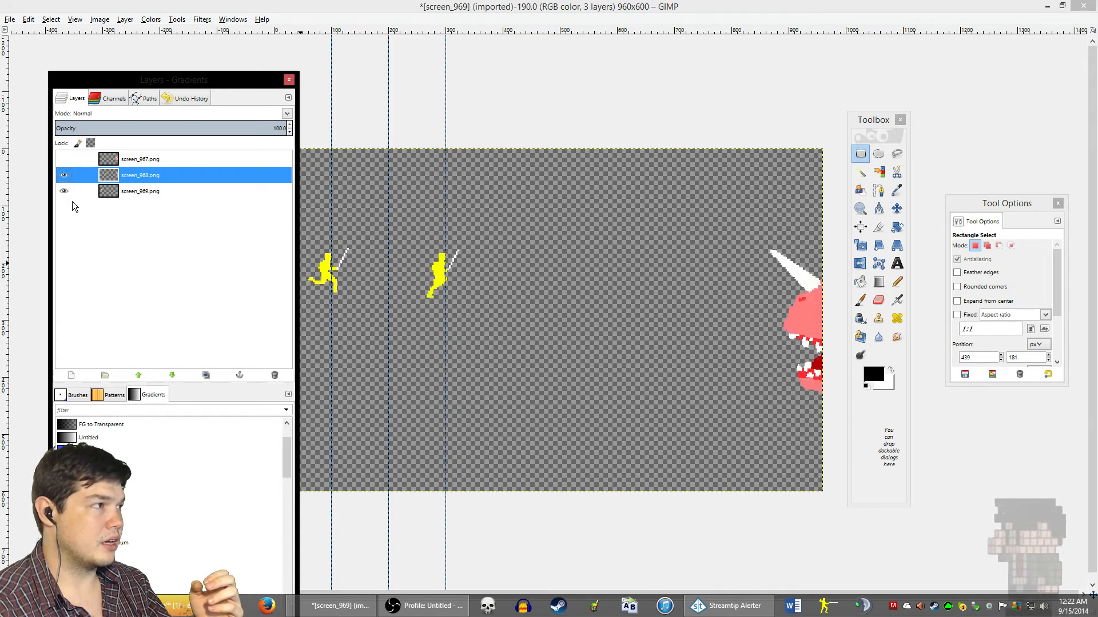
{"action": "left_click", "coordinate": [64, 179]}
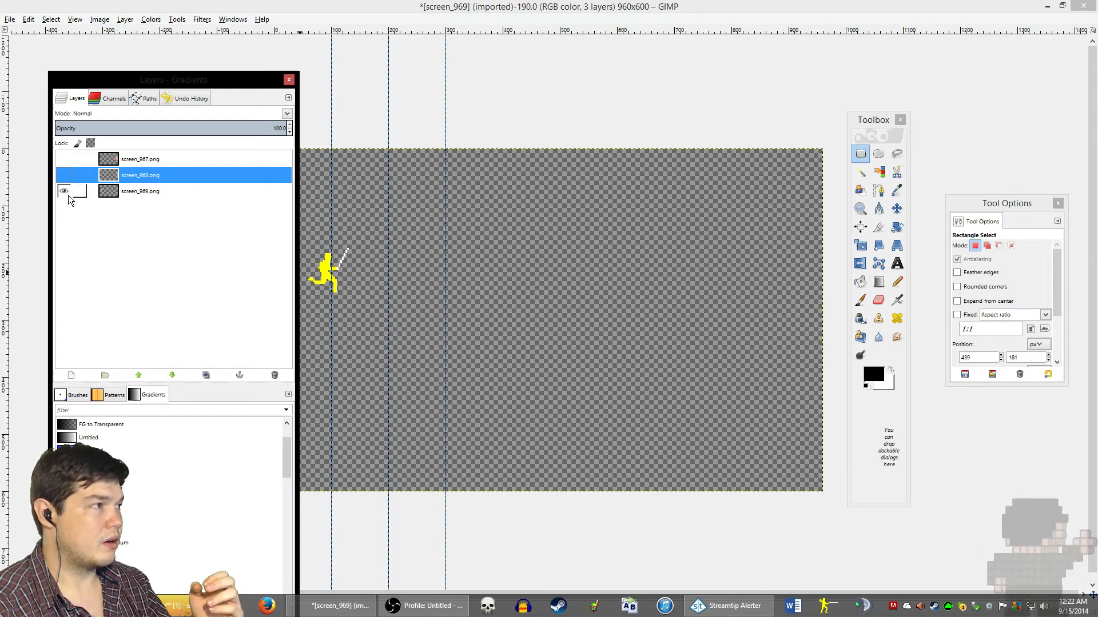
{"action": "left_click", "coordinate": [66, 192]}
{"action": "left_click", "coordinate": [64, 175]}
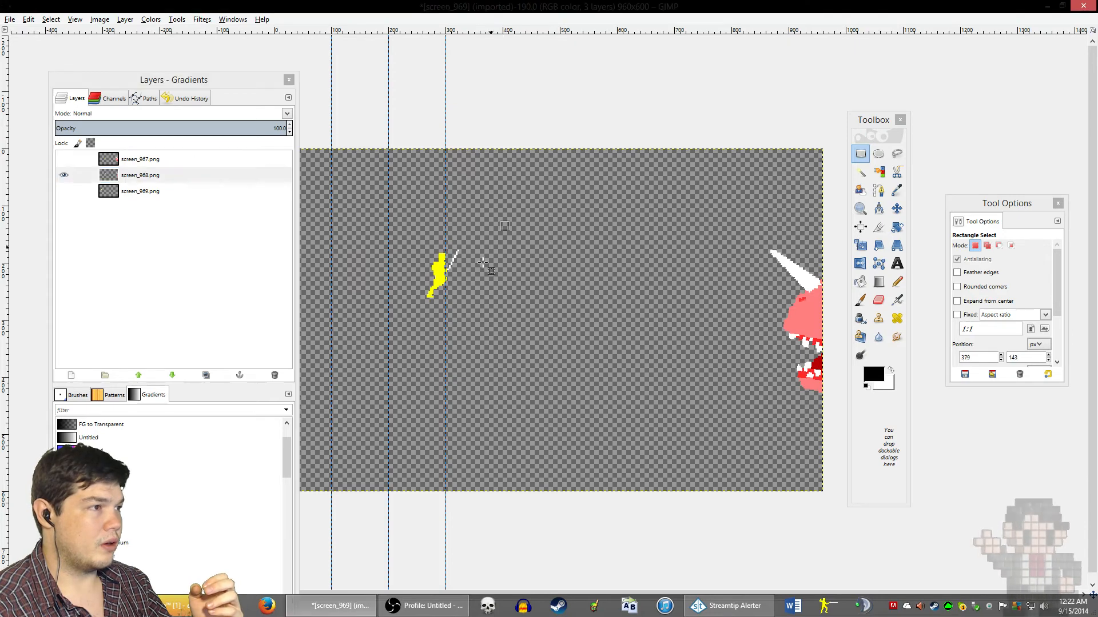
Step: Select a rectangle around the fighter in screen_968.png, starting at about 200, 143 px, then cut it and paste it back as a floating selection
{"action": "mouse_move", "coordinate": [501, 231]}
{"action": "left_mouse_down"}
{"action": "mouse_move", "coordinate": [407, 373]}
{"action": "mouse_move", "coordinate": [389, 361]}
{"action": "left_mouse_up"}
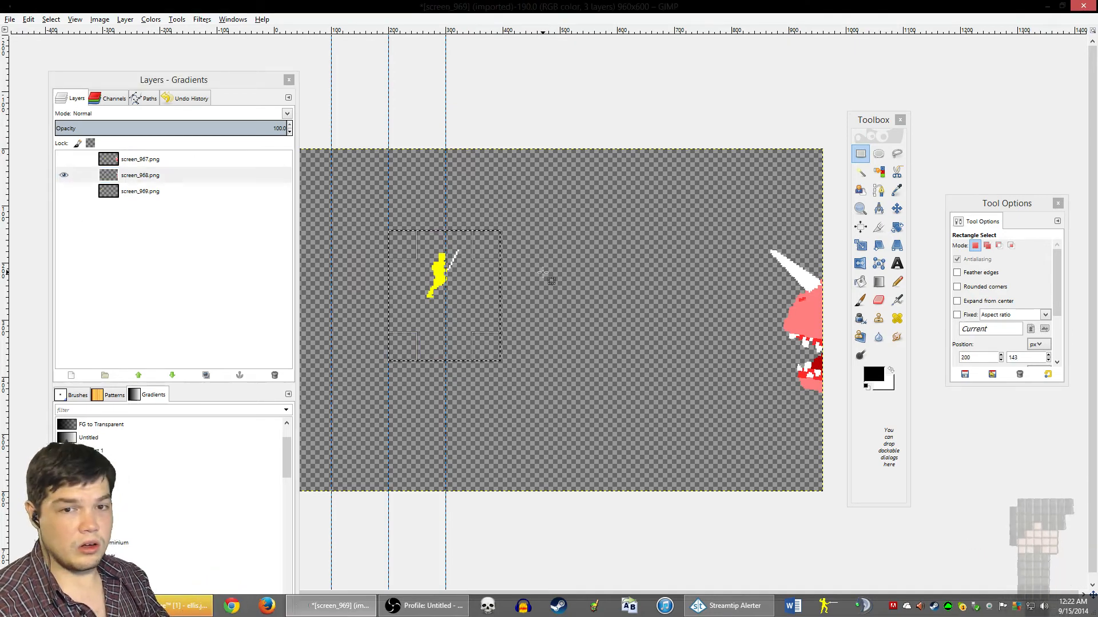
{"action": "key", "text": "ctrl"}
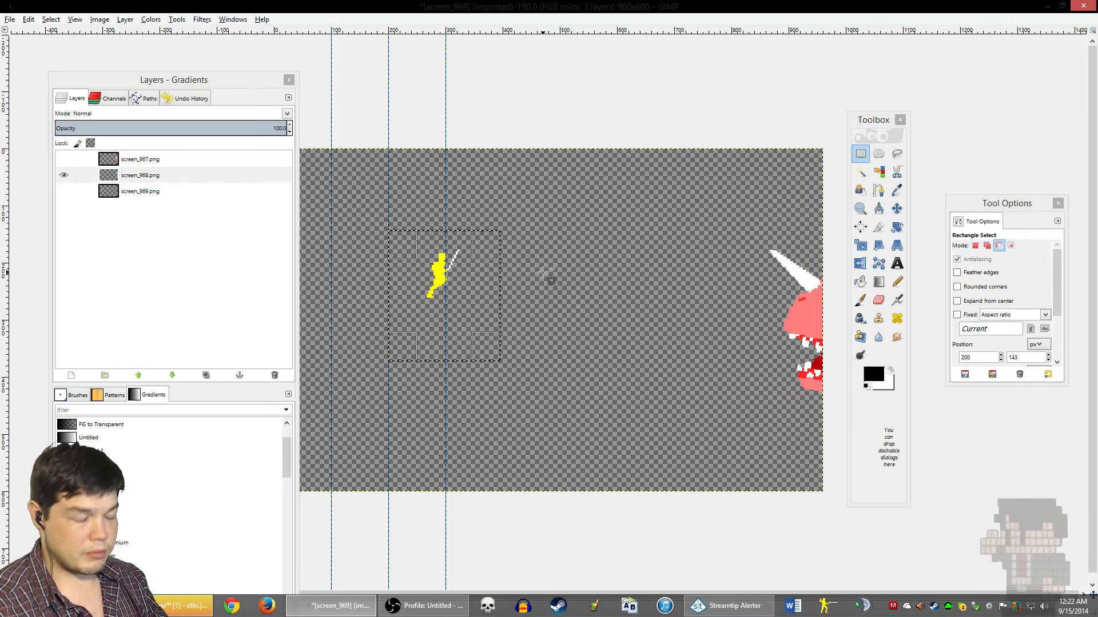
{"action": "key", "text": "ctrl"}
{"action": "key", "text": "ctrl"}
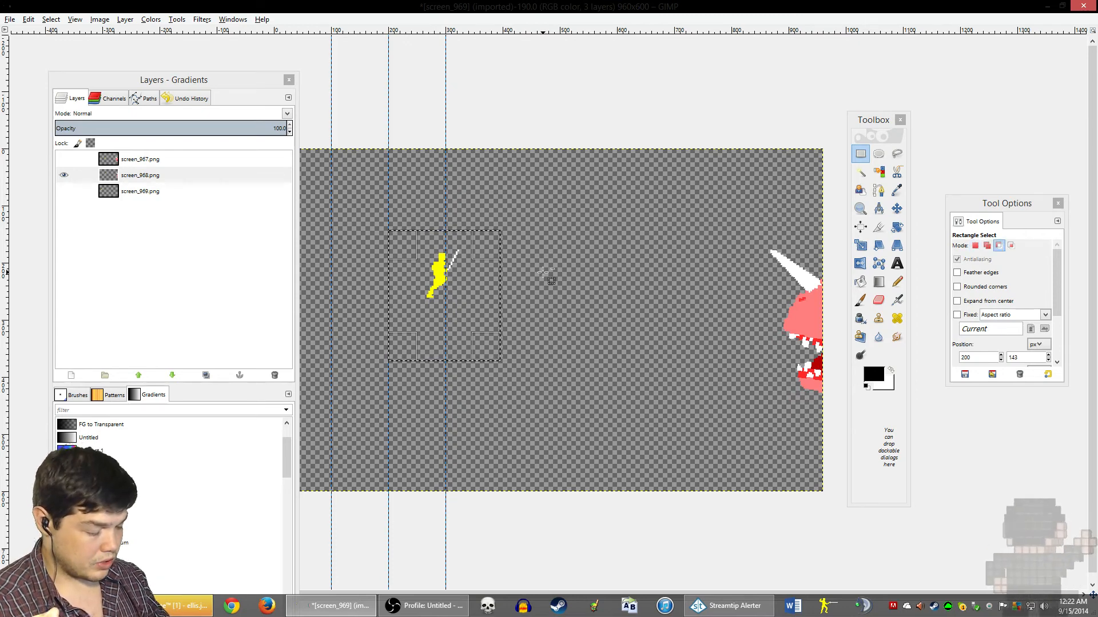
{"action": "key", "text": "Delete"}
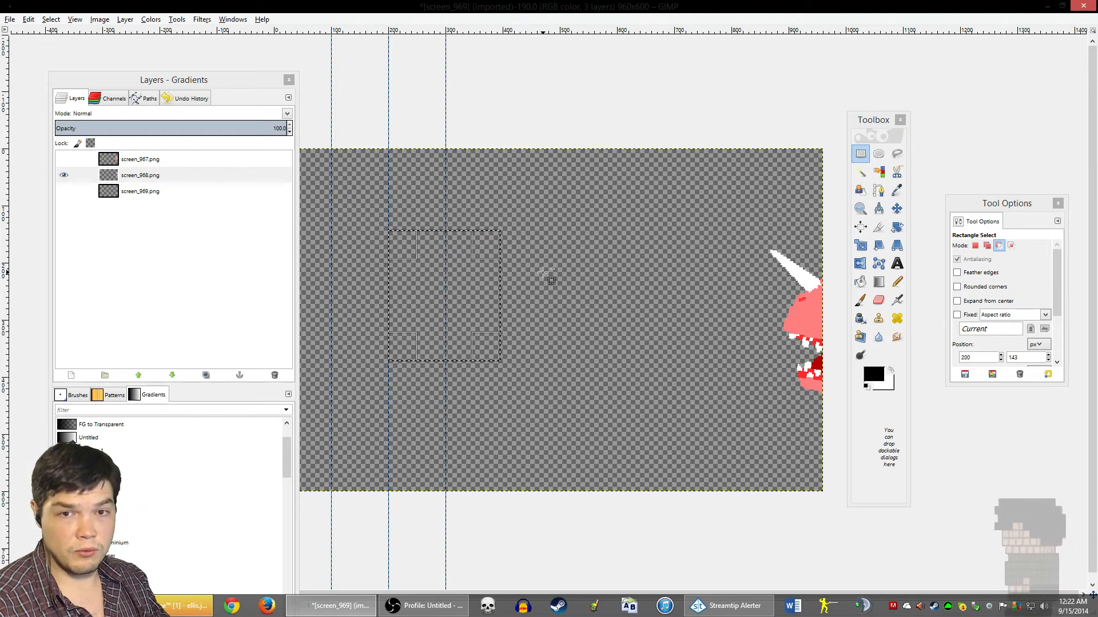
{"action": "key", "text": "ctrl+v"}
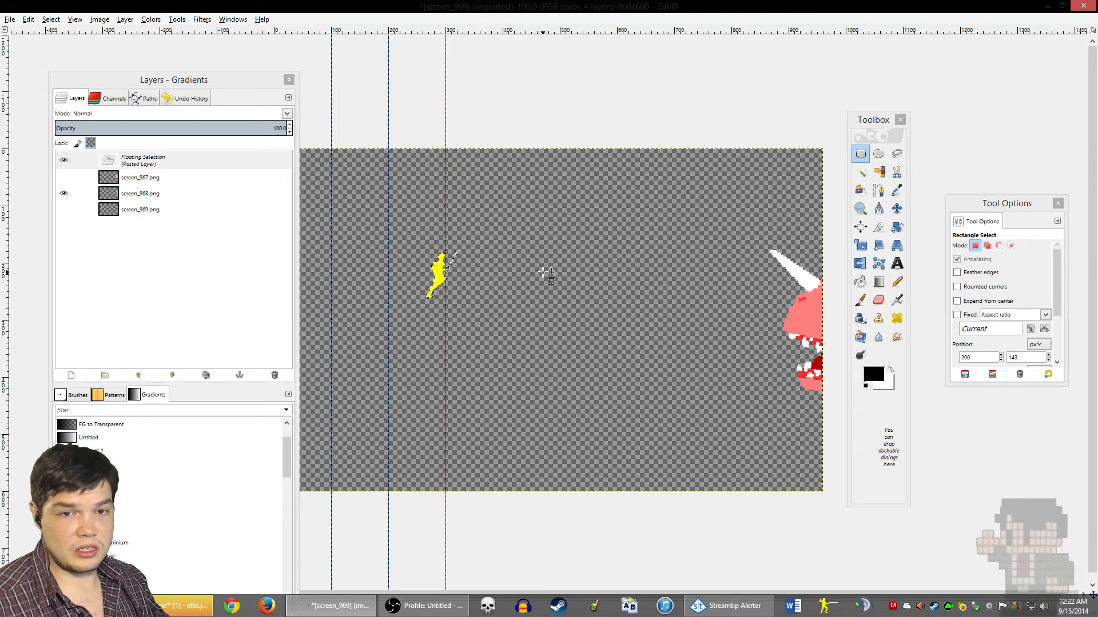
Step: Move the floating fighter horizontally left to the guide at 200 px and anchor it to screen_968.png
{"action": "key", "text": "Left"}
{"action": "key", "text": "Left"}
{"action": "key", "text": "Left"}
{"action": "key", "text": "Left"}
{"action": "key", "text": "Left"}
{"action": "key", "text": "Left"}
{"action": "key", "text": "Left"}
{"action": "key", "text": "Left"}
{"action": "key", "text": "Left"}
{"action": "key", "text": "Left"}
{"action": "key", "text": "Left"}
{"action": "key", "text": "Left"}
{"action": "key", "text": "Left"}
{"action": "key", "text": "Left"}
{"action": "key", "text": "Left"}
{"action": "key", "text": "Left"}
{"action": "key", "text": "Left"}
{"action": "key", "text": "Left"}
{"action": "key", "text": "Left"}
{"action": "key", "text": "Left"}
{"action": "key", "text": "Left"}
{"action": "key", "text": "Left"}
{"action": "key", "text": "Left"}
{"action": "key", "text": "Left"}
{"action": "key", "text": "Left"}
{"action": "key", "text": "Left"}
{"action": "key", "text": "Left"}
{"action": "key", "text": "Left"}
{"action": "key", "text": "Left"}
{"action": "key", "text": "Left"}
{"action": "key", "text": "Left"}
{"action": "key", "text": "Left"}
{"action": "key", "text": "Left"}
{"action": "key", "text": "Left"}
{"action": "key", "text": "Left"}
{"action": "key", "text": "Left"}
{"action": "key", "text": "Left"}
{"action": "key", "text": "Left"}
{"action": "key", "text": "Left"}
{"action": "key", "text": "Left"}
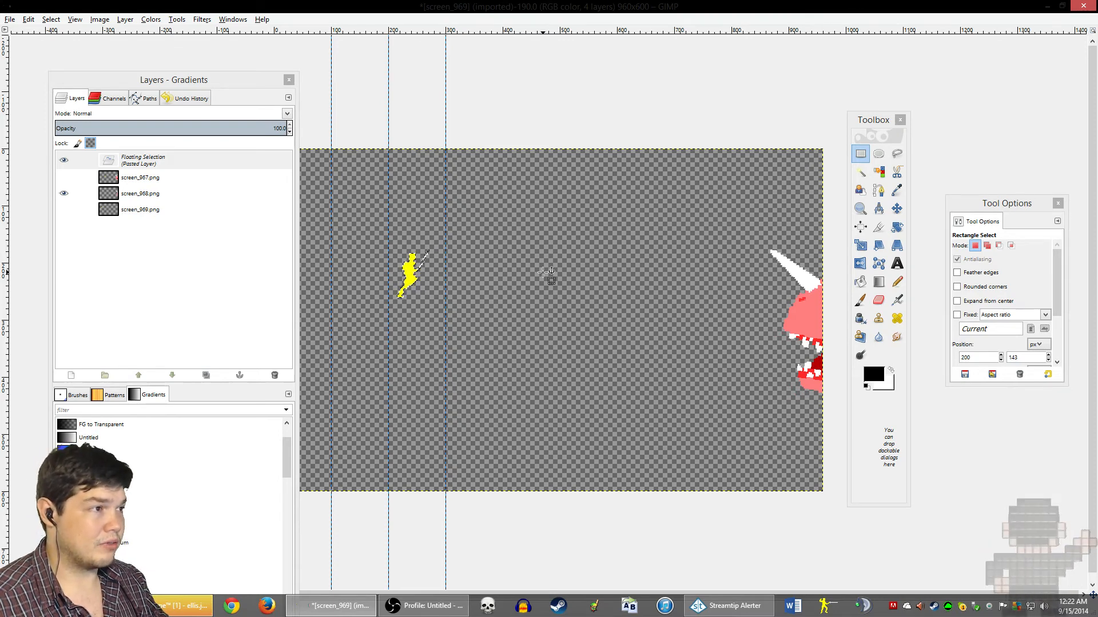
{"action": "key", "text": "Left"}
{"action": "key", "text": "Left"}
{"action": "key", "text": "Left"}
{"action": "key", "text": "Left"}
{"action": "key", "text": "Left"}
{"action": "key", "text": "Left"}
{"action": "key", "text": "Left"}
{"action": "key", "text": "Left"}
{"action": "key", "text": "Left"}
{"action": "key", "text": "Left"}
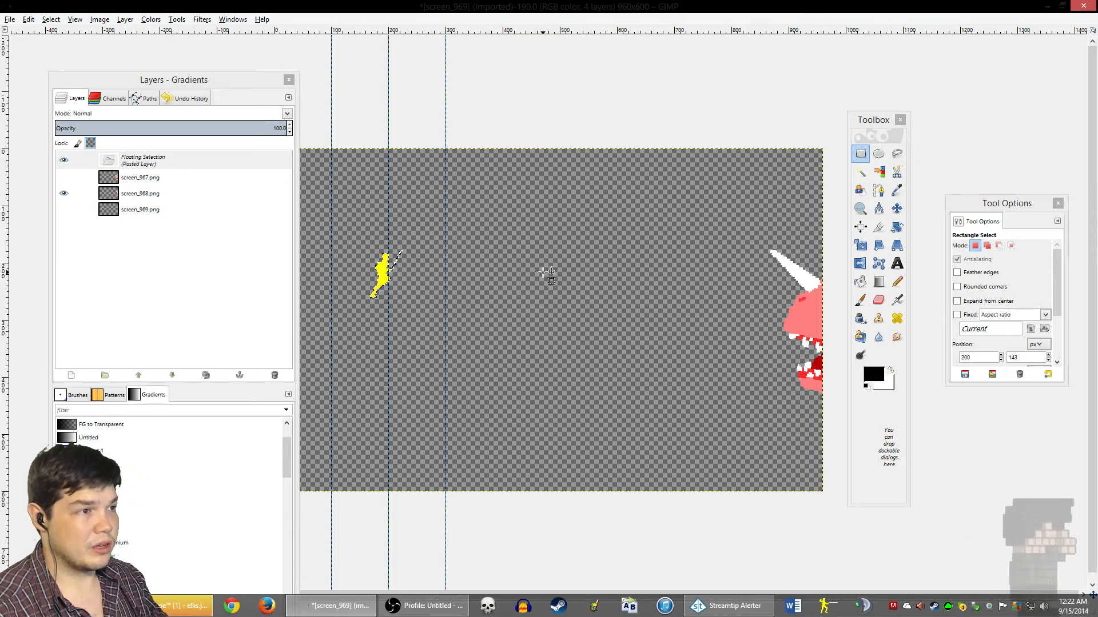
{"action": "left_click", "coordinate": [546, 273]}
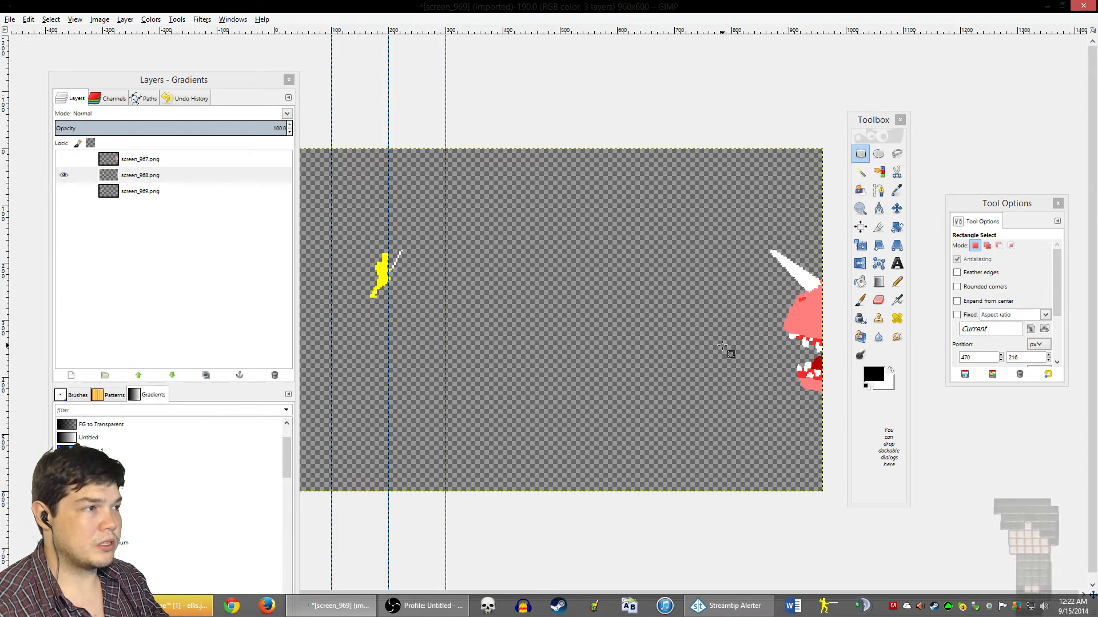
Step: Preview the three-frame animation with the Playback filter, and close the preview
{"action": "left_click", "coordinate": [200, 20]}
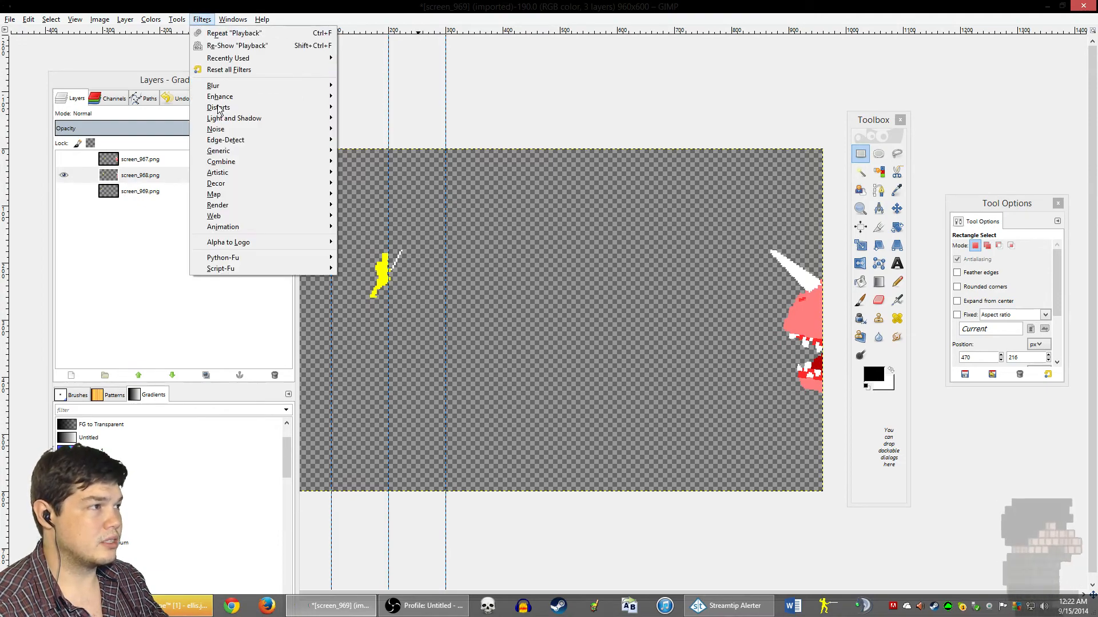
{"action": "mouse_move", "coordinate": [245, 228]}
{"action": "left_click", "coordinate": [377, 308]}
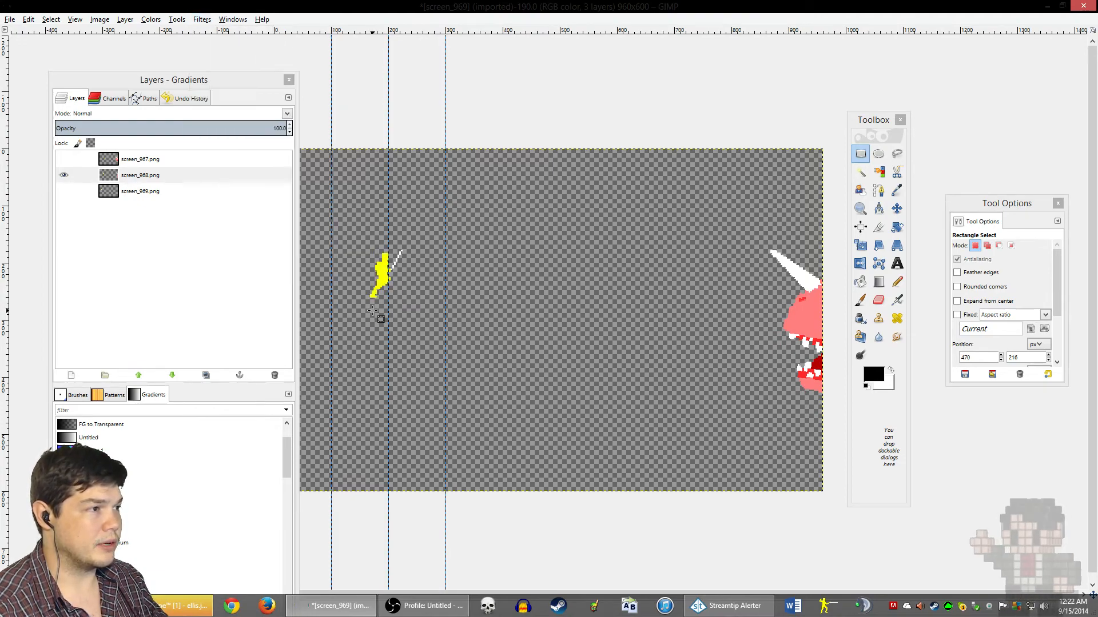
{"action": "left_click", "coordinate": [79, 92]}
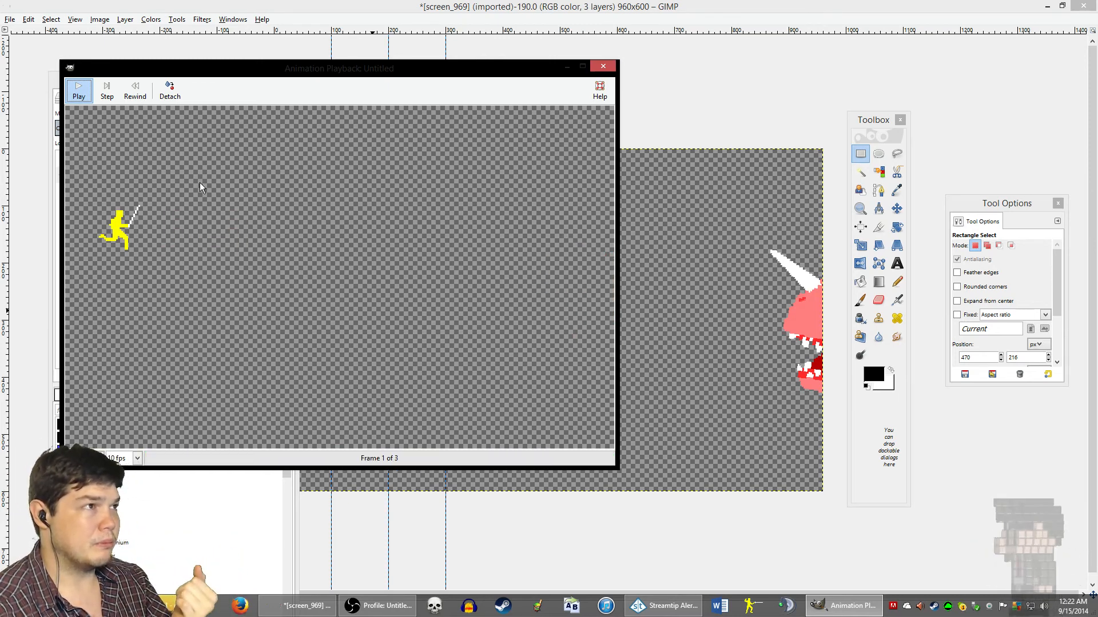
{"action": "left_click", "coordinate": [604, 67]}
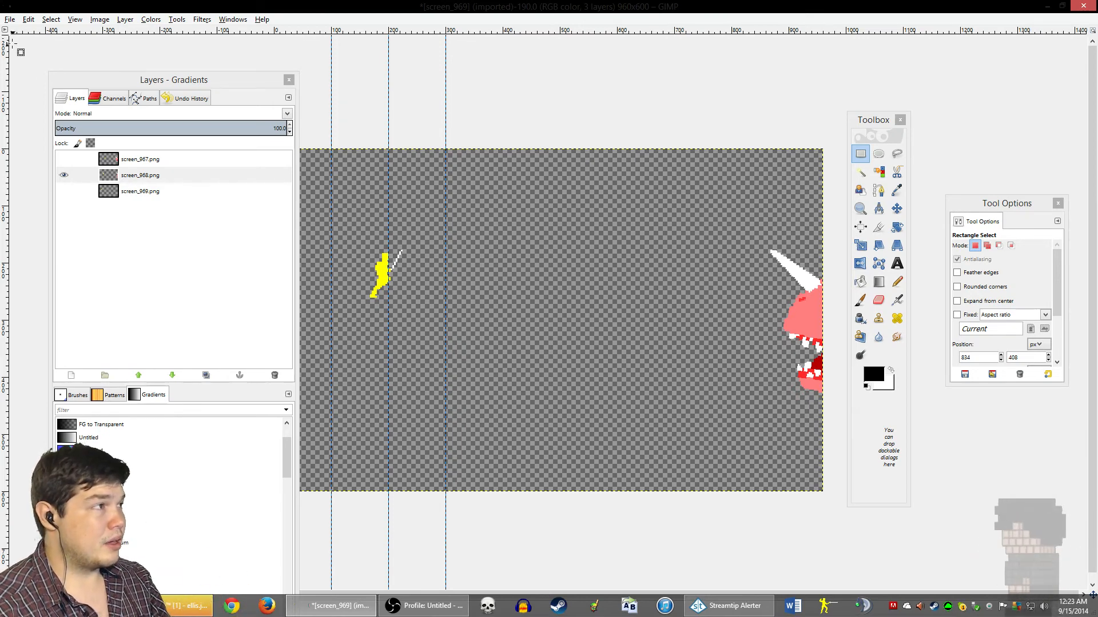
Step: Export the image to the Documents folder under the name demoanimation.gif
{"action": "left_click", "coordinate": [10, 21]}
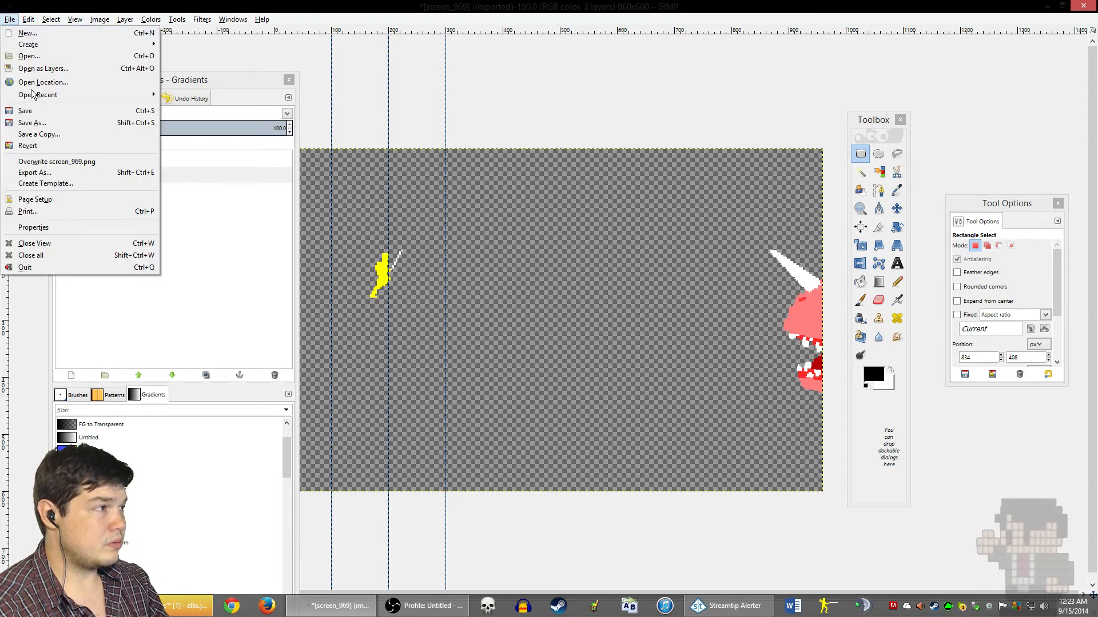
{"action": "left_click", "coordinate": [55, 174]}
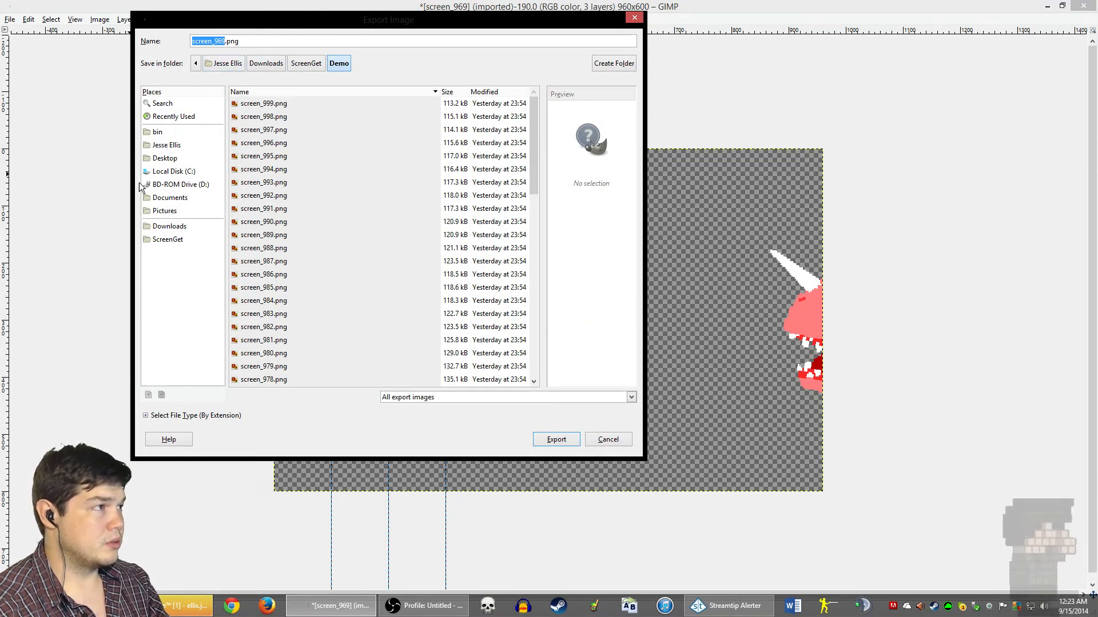
{"action": "left_click", "coordinate": [175, 199]}
{"action": "left_click_drag", "start_coordinate": [253, 41], "coordinate": [137, 40]}
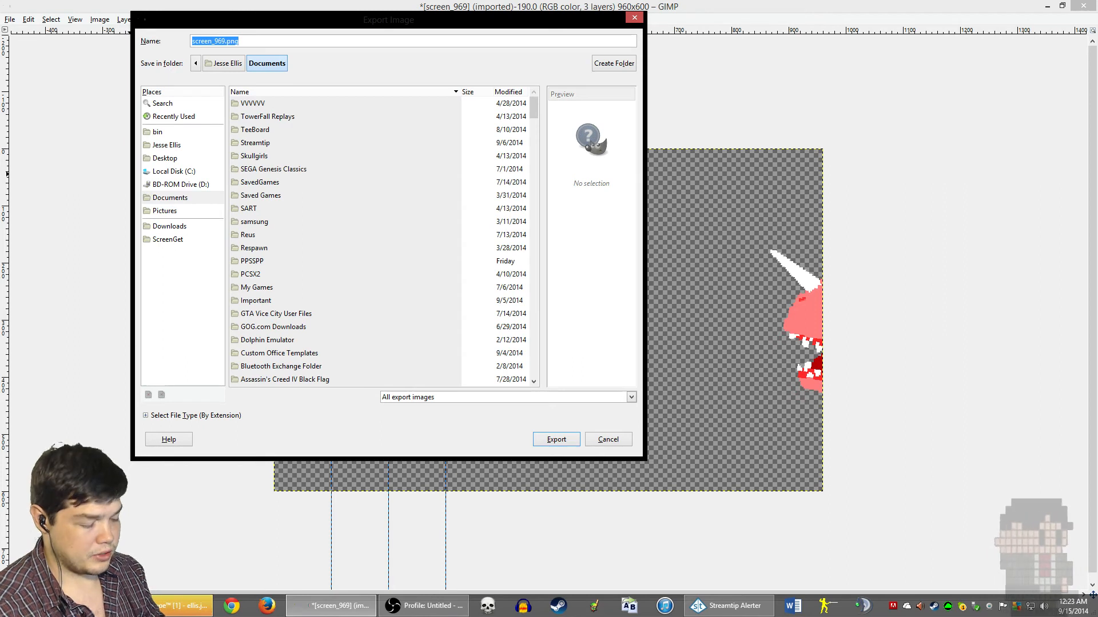
{"action": "type", "text": "demoan"}
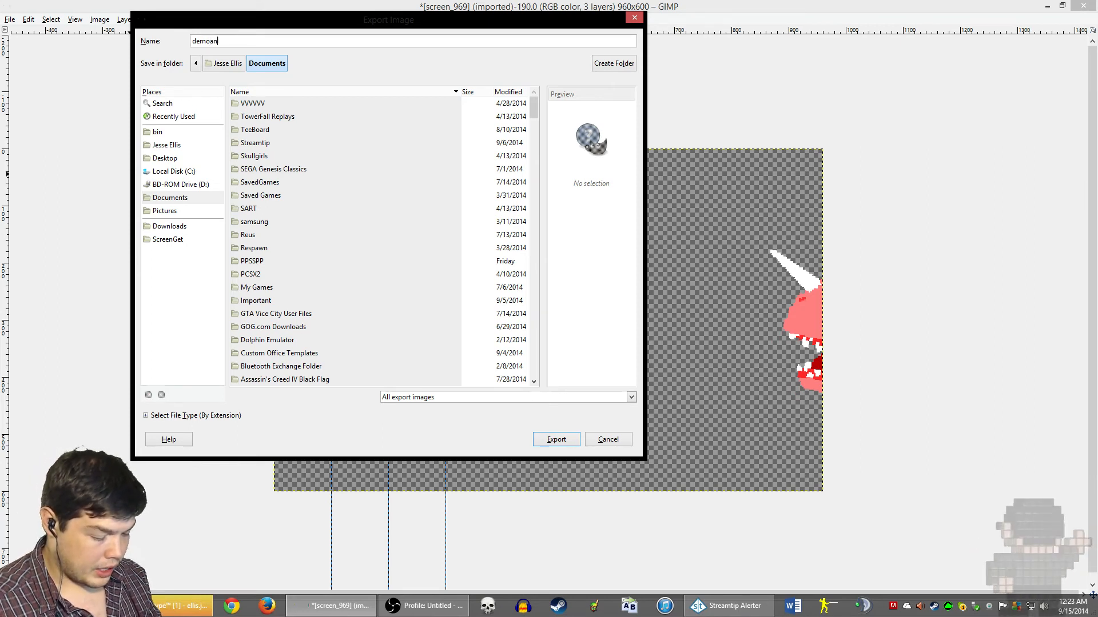
{"action": "type", "text": "imation.gif"}
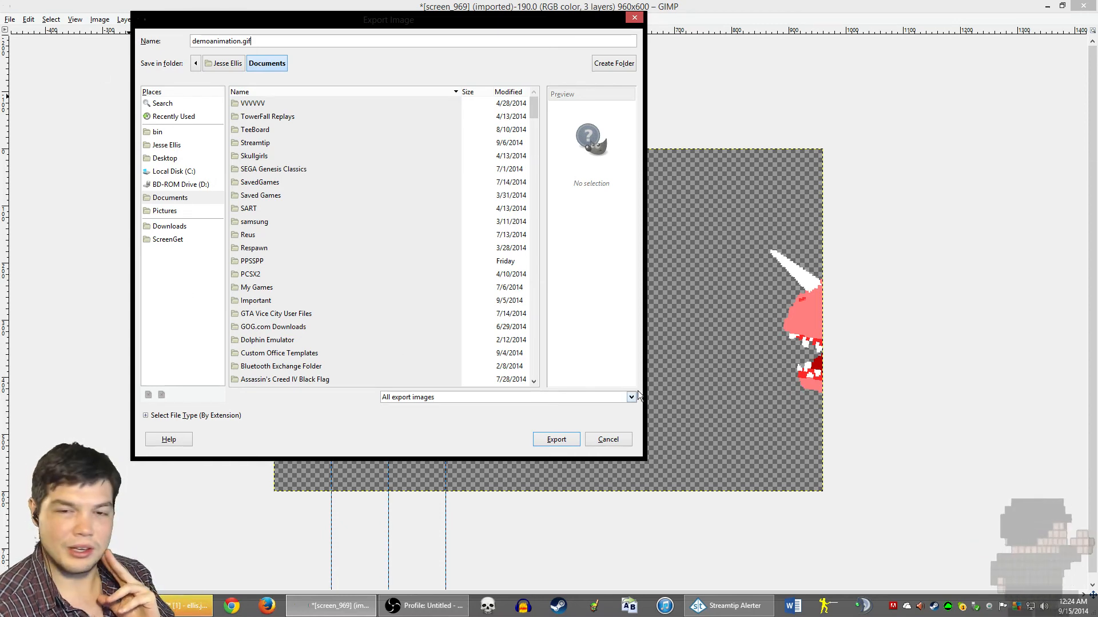
{"action": "left_click", "coordinate": [565, 440]}
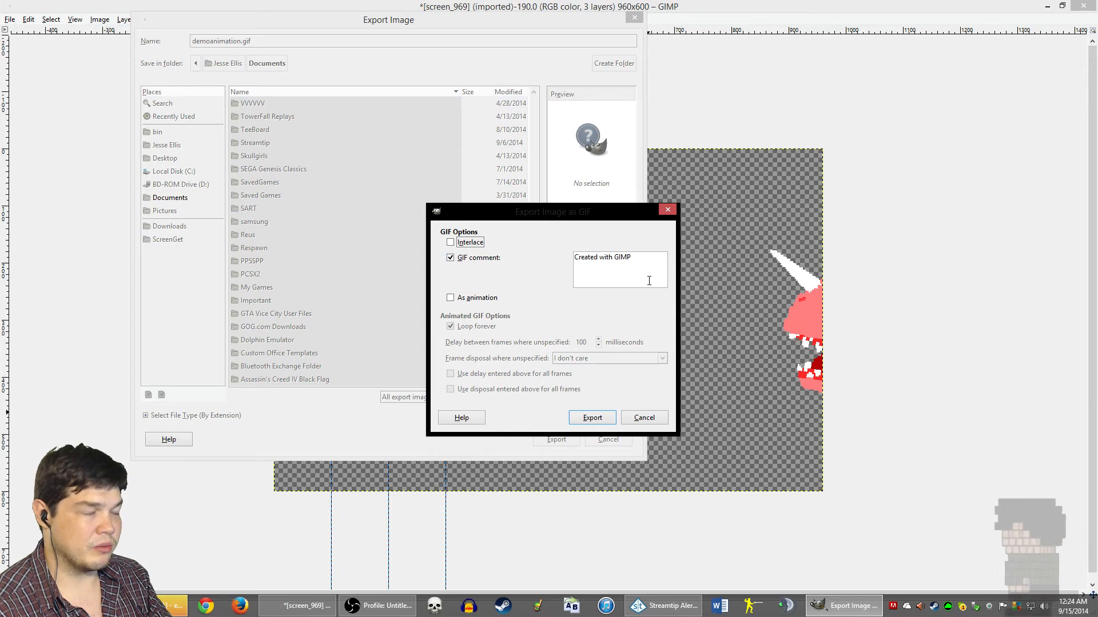
Step: Set the GIF to export as an animation with frame disposal One frame per layer (replace), applying the entered delay and disposal to all frames
{"action": "left_click", "coordinate": [633, 264]}
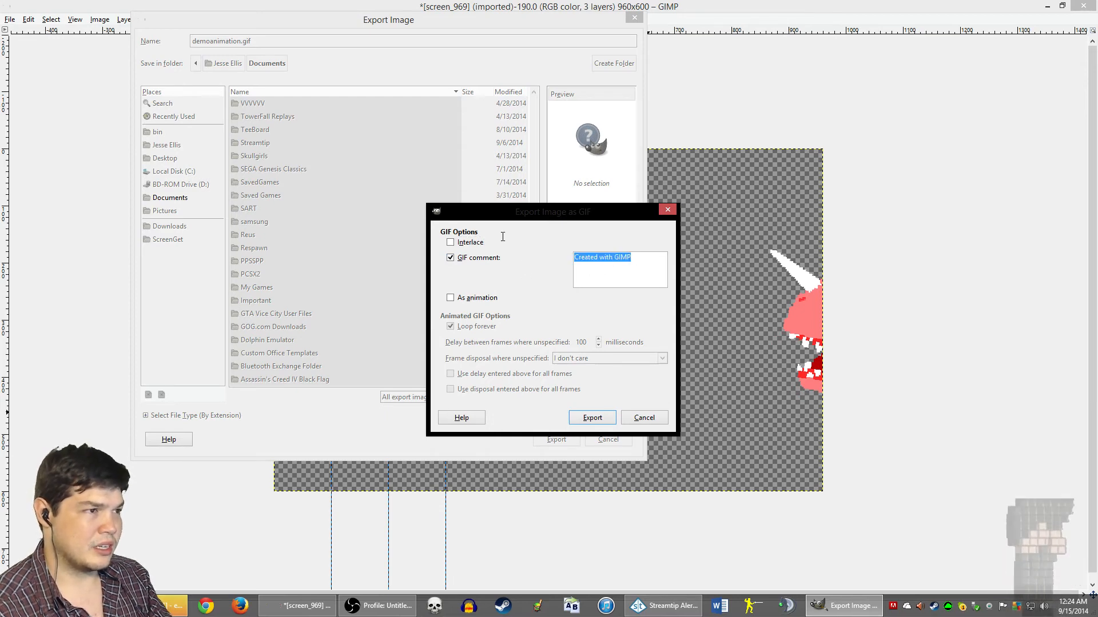
{"action": "left_click_drag", "start_coordinate": [632, 258], "coordinate": [570, 254]}
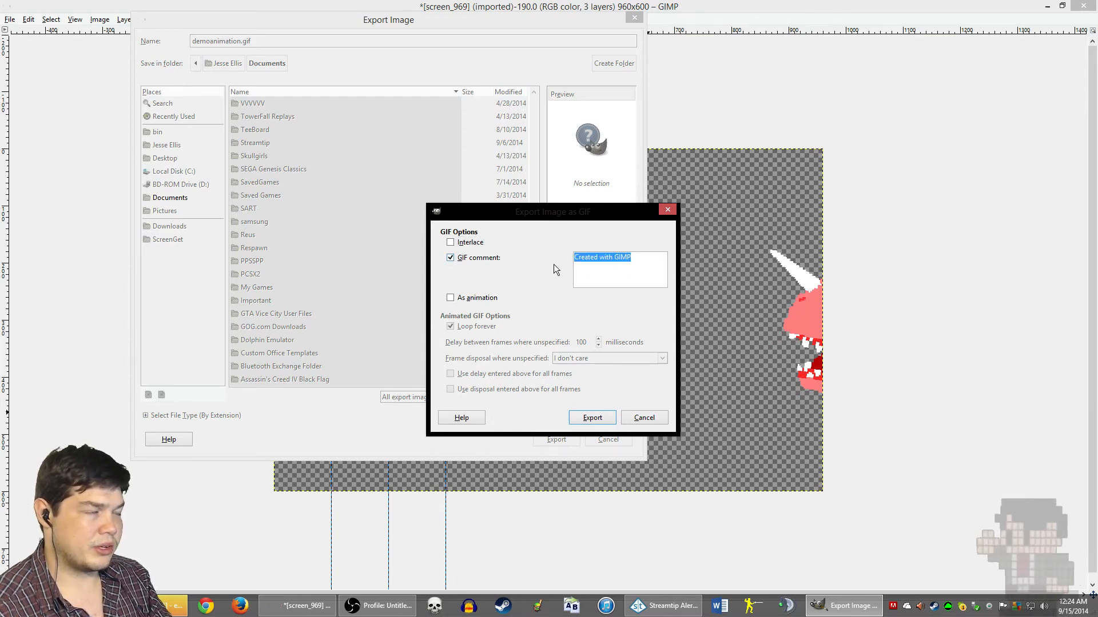
{"action": "left_click", "coordinate": [610, 272]}
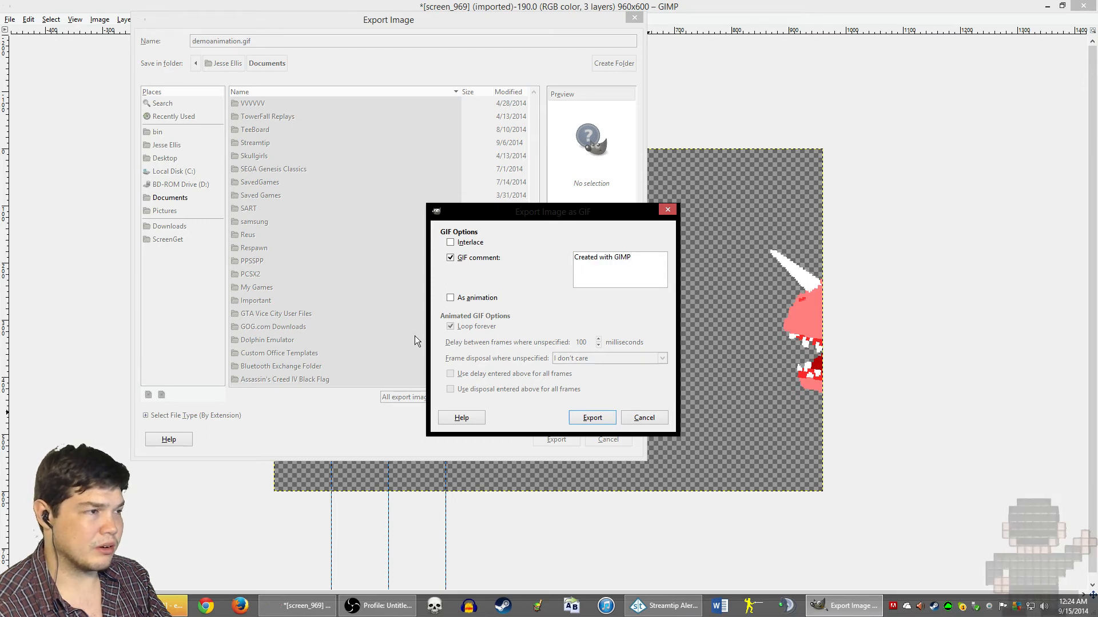
{"action": "left_click", "coordinate": [450, 298]}
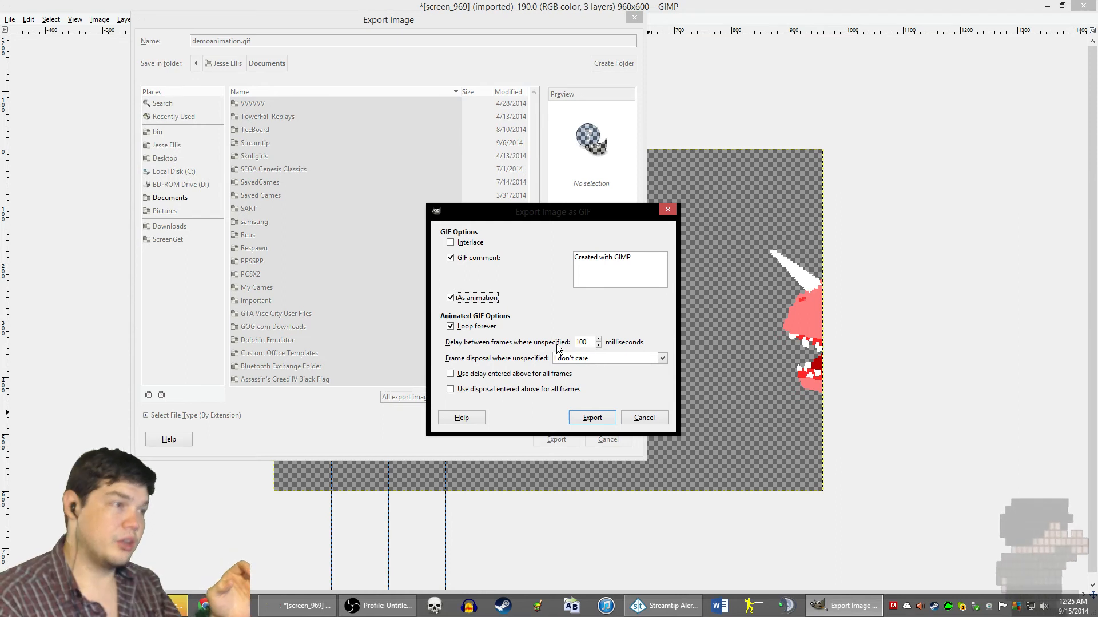
{"action": "left_click", "coordinate": [611, 361]}
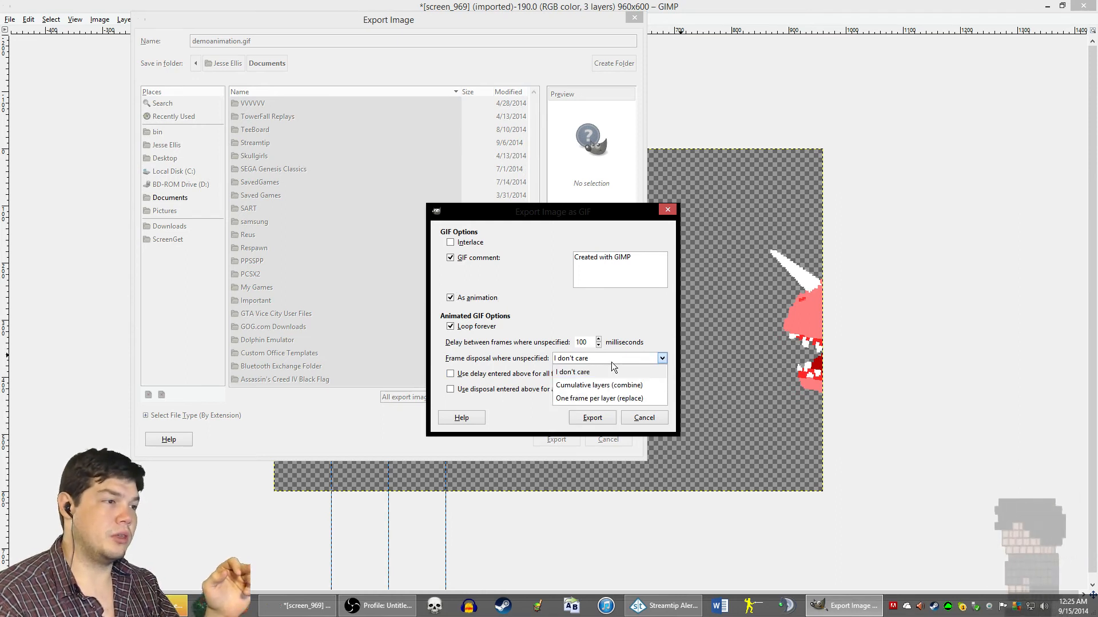
{"action": "left_click", "coordinate": [639, 400]}
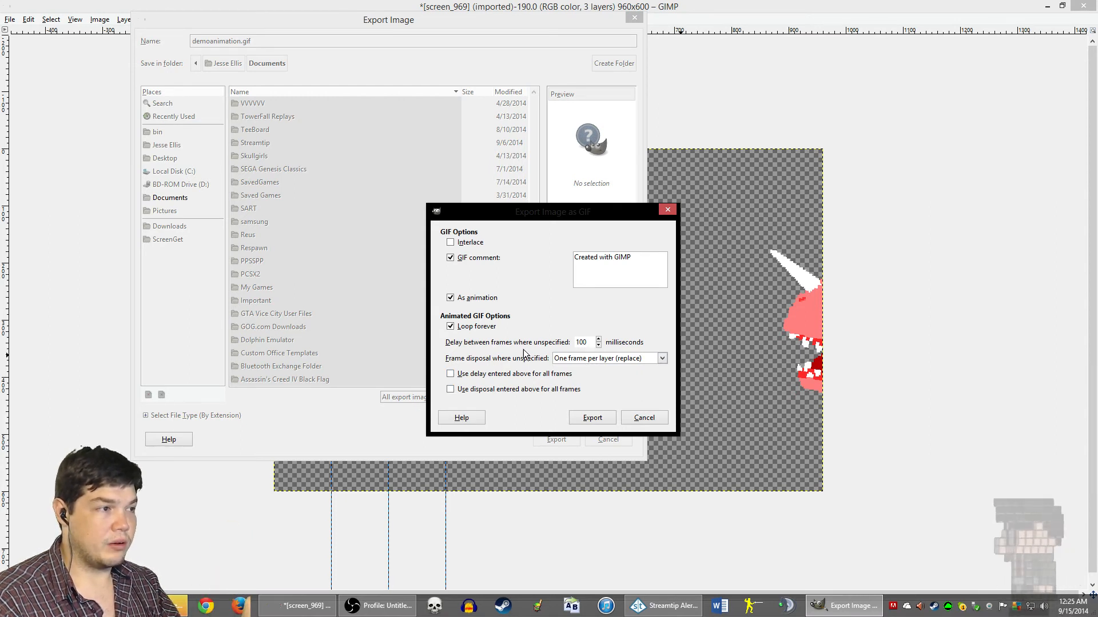
{"action": "left_click", "coordinate": [450, 374]}
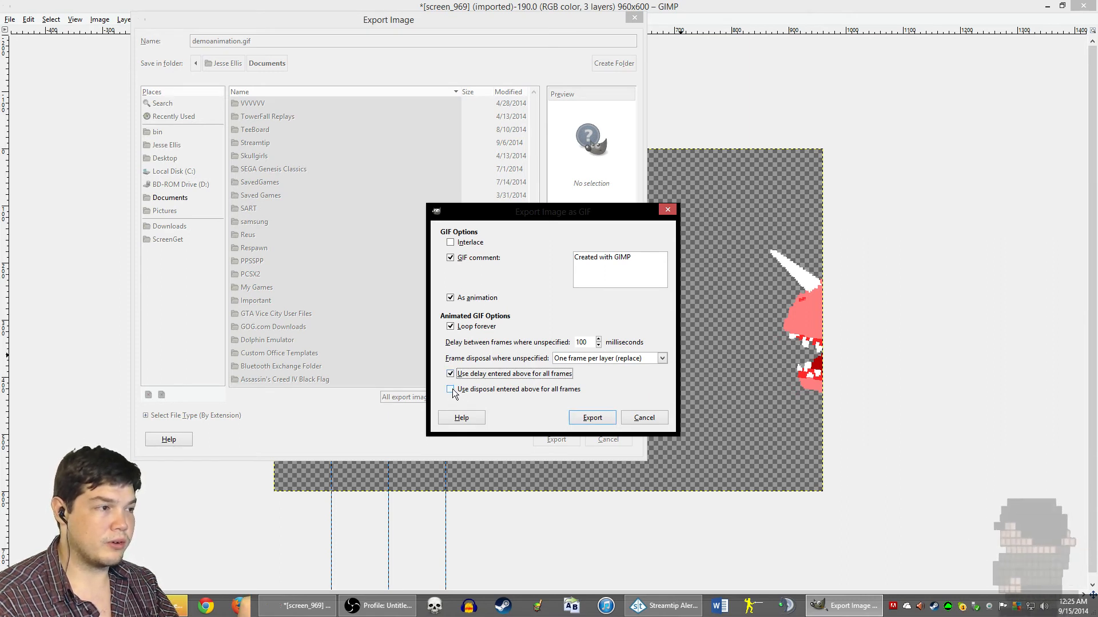
{"action": "left_click", "coordinate": [450, 390]}
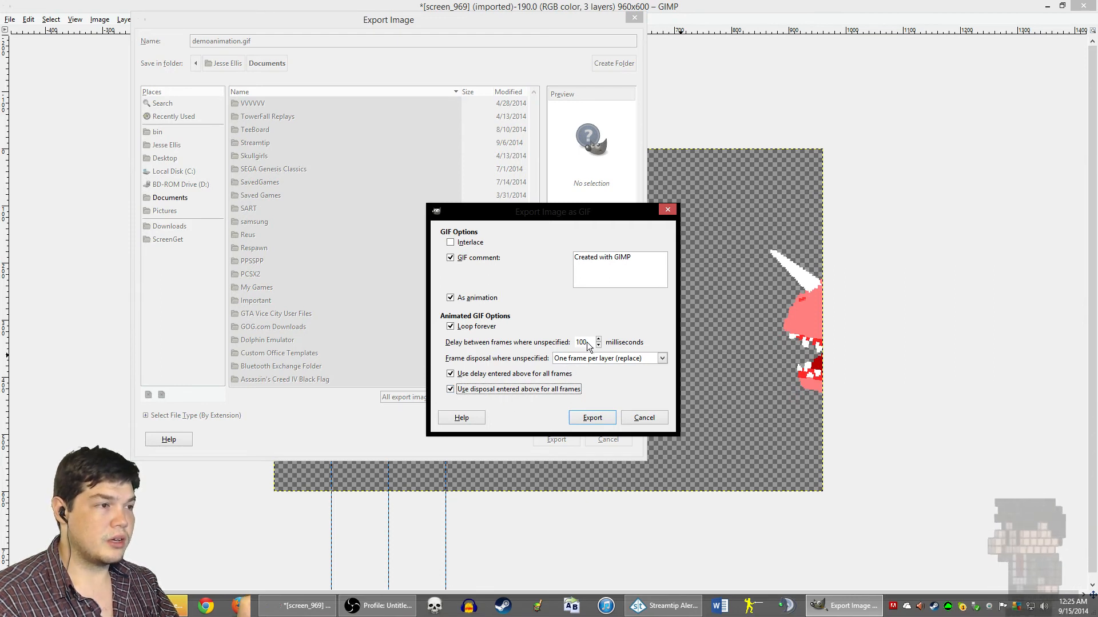
Step: Set the delay between frames to 50 milliseconds and export the animated GIF
{"action": "left_click_drag", "start_coordinate": [592, 345], "coordinate": [521, 337]}
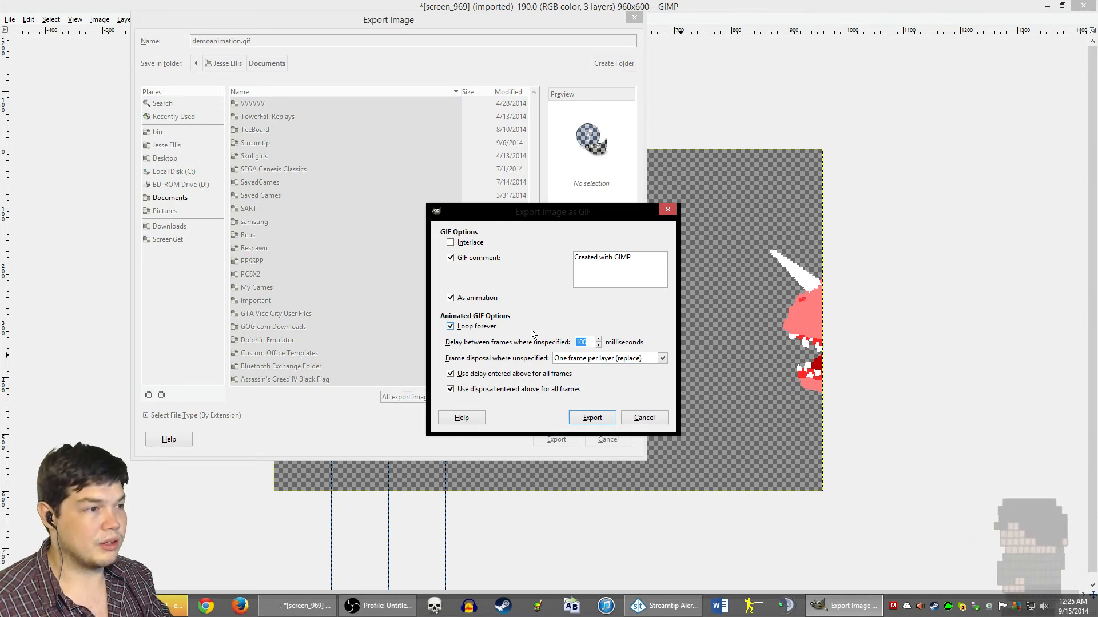
{"action": "type", "text": "50"}
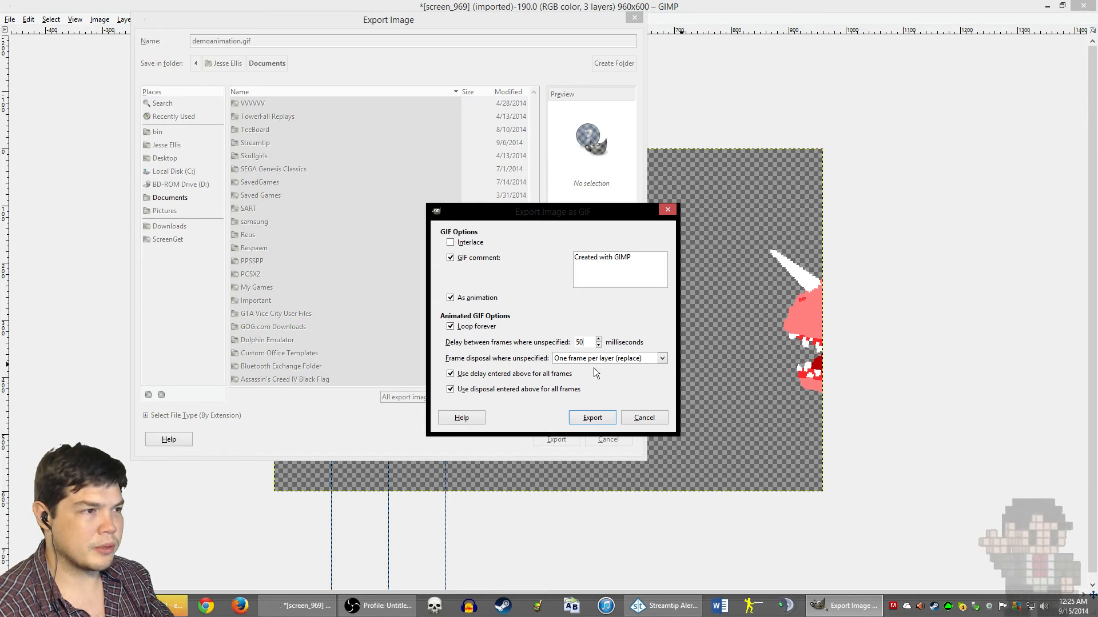
{"action": "left_click_drag", "start_coordinate": [587, 342], "coordinate": [559, 331]}
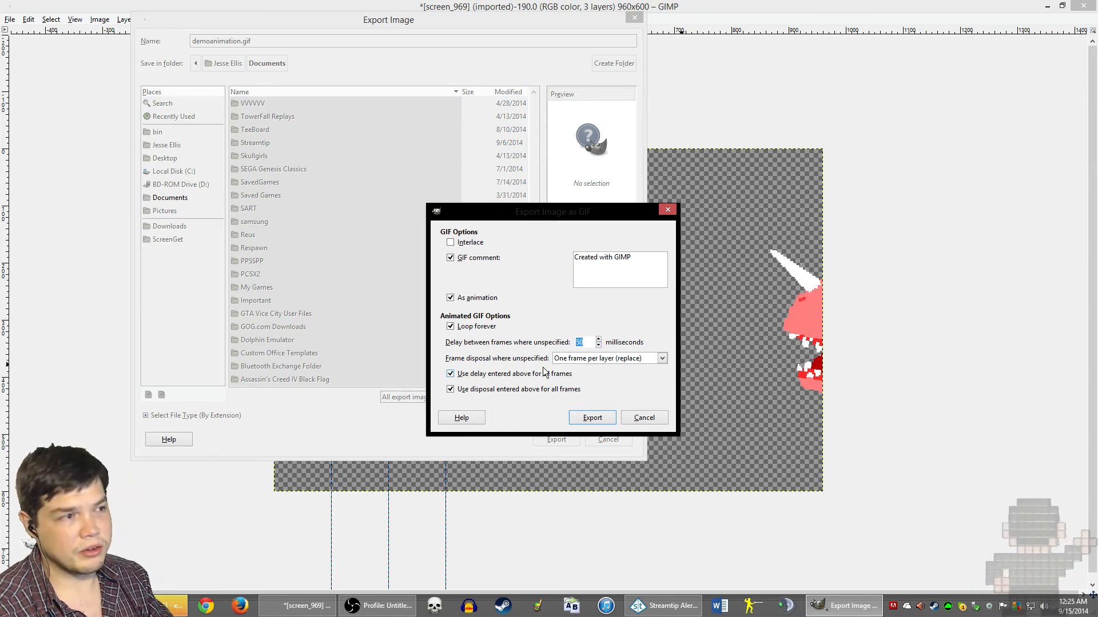
{"action": "left_click", "coordinate": [598, 342]}
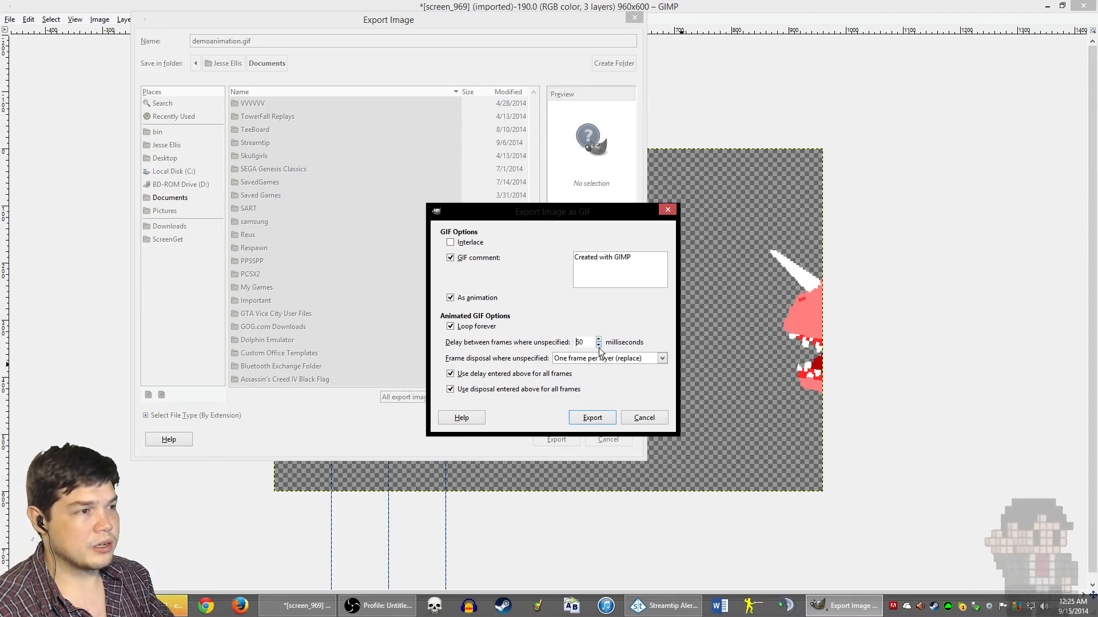
{"action": "left_click", "coordinate": [598, 340]}
{"action": "left_click", "coordinate": [598, 340]}
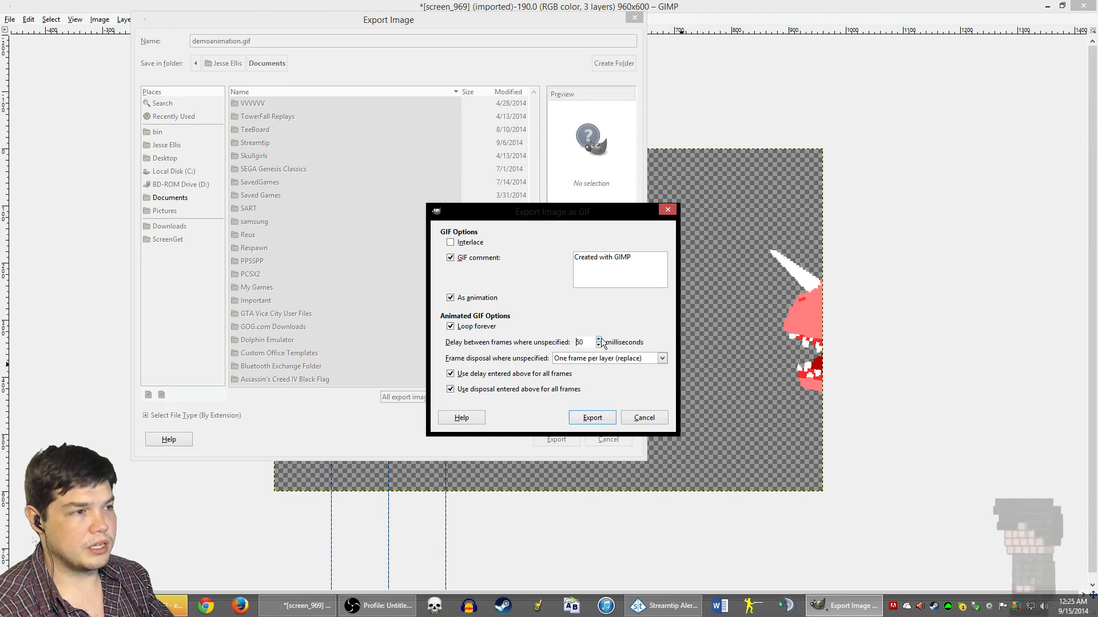
{"action": "left_click", "coordinate": [598, 345]}
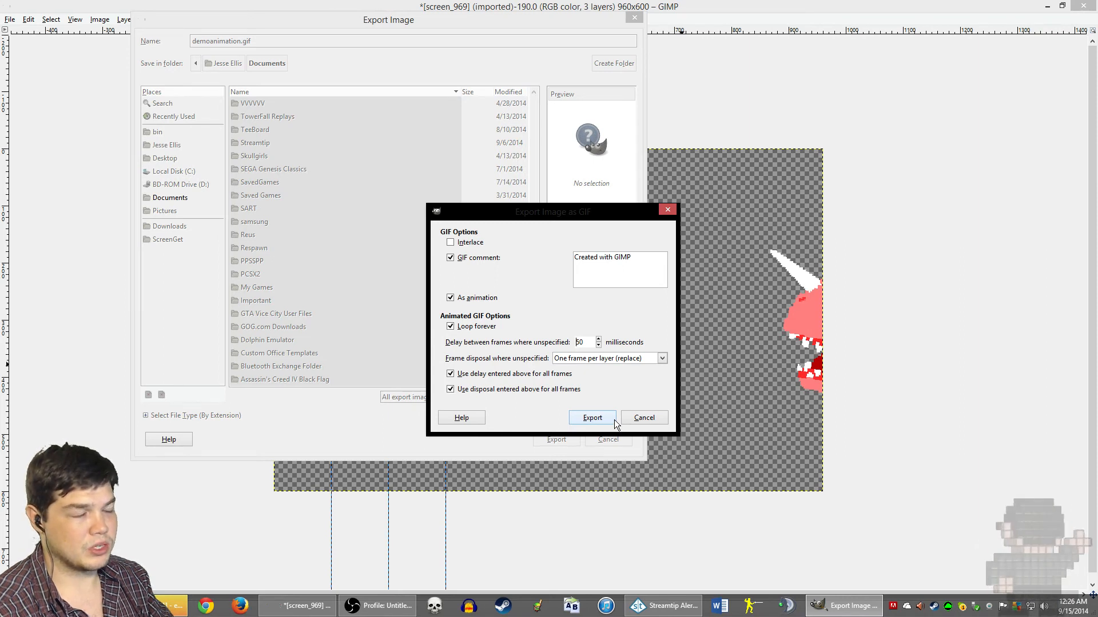
{"action": "left_click", "coordinate": [598, 339]}
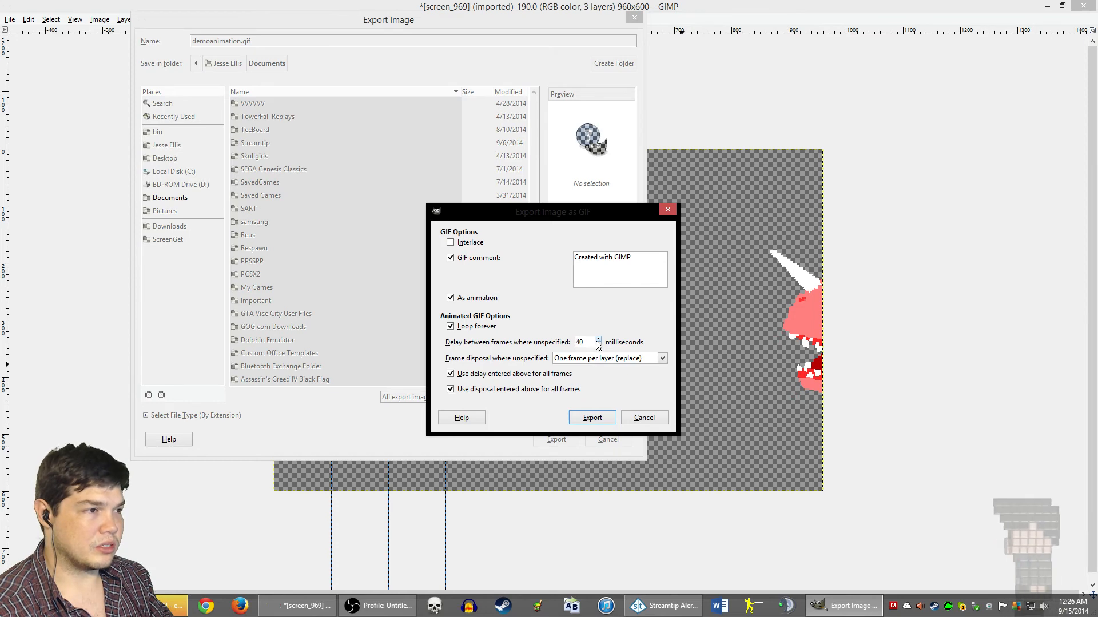
{"action": "left_click", "coordinate": [598, 339]}
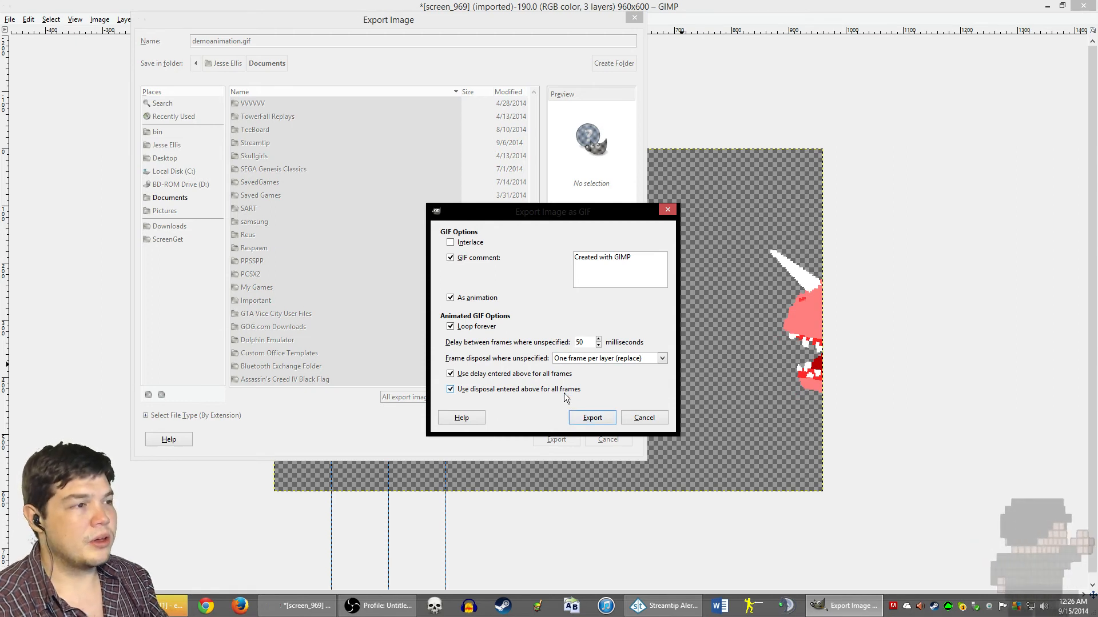
{"action": "left_click", "coordinate": [592, 418]}
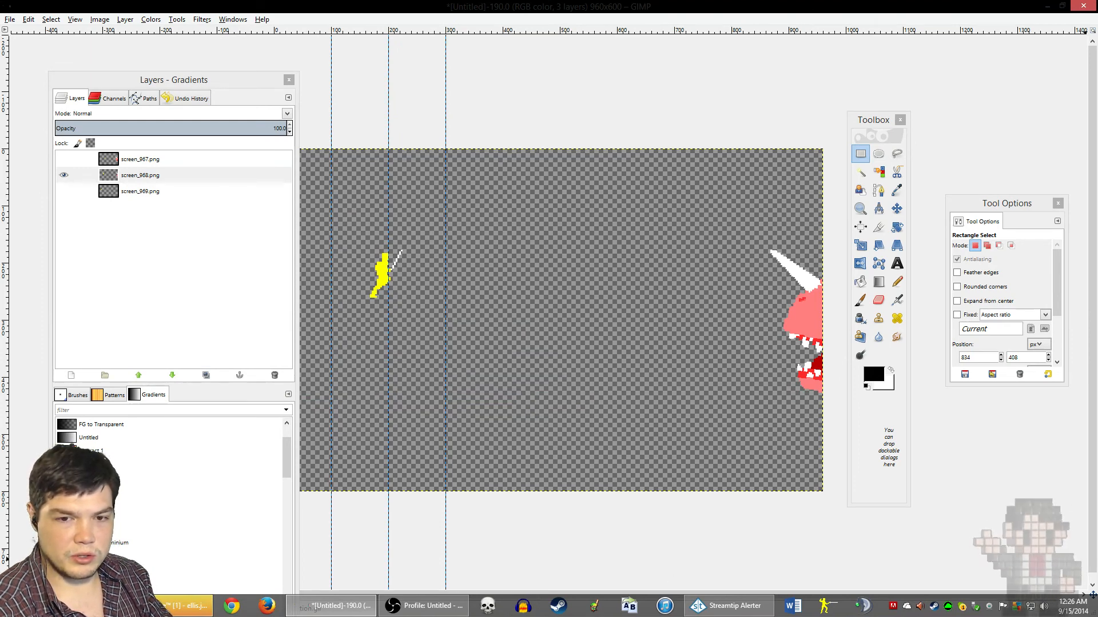
Step: Close the layered image and discard its unsaved changes
{"action": "key", "text": "alt+Tab"}
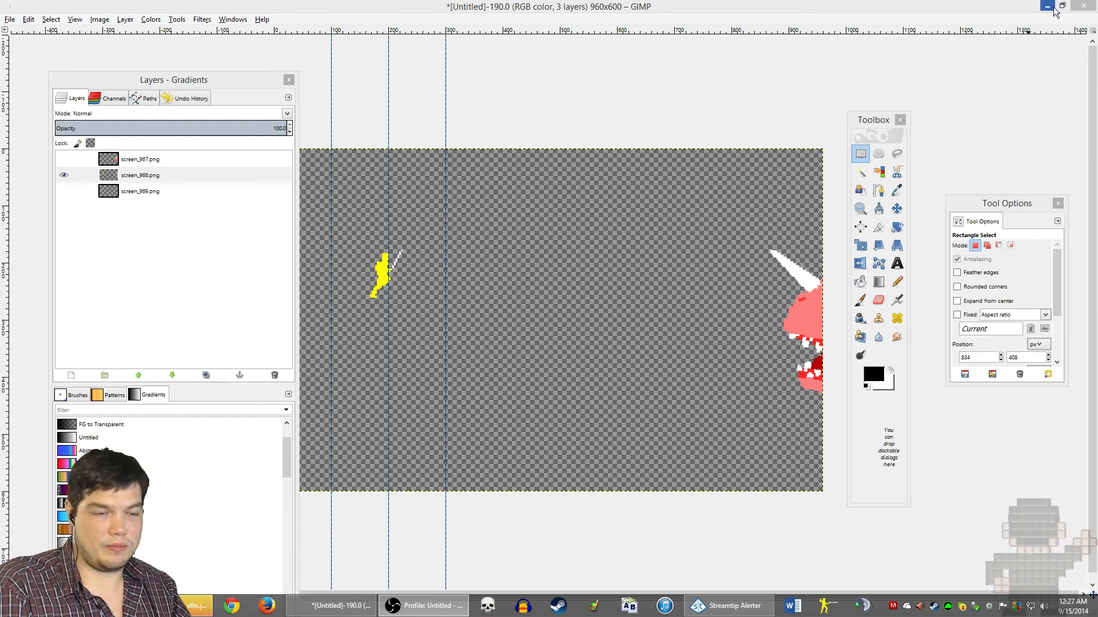
{"action": "left_click", "coordinate": [1083, 6]}
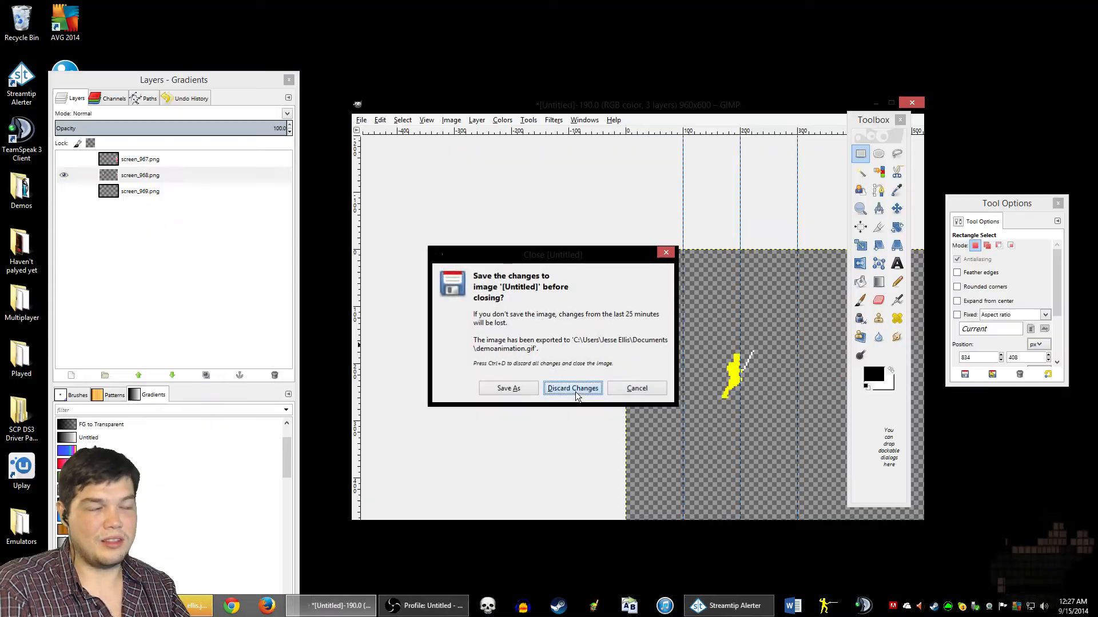
{"action": "left_click", "coordinate": [572, 389]}
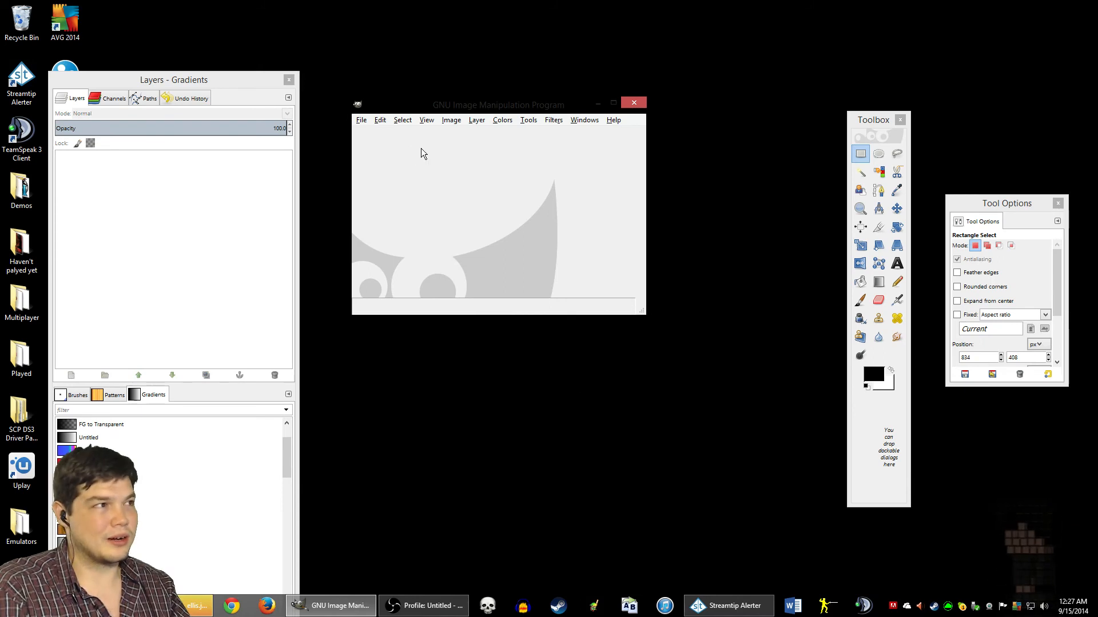
Step: Reopen demoanimation.gif from the recent files and shift the Layers window slightly toward the image window
{"action": "left_click", "coordinate": [361, 120]}
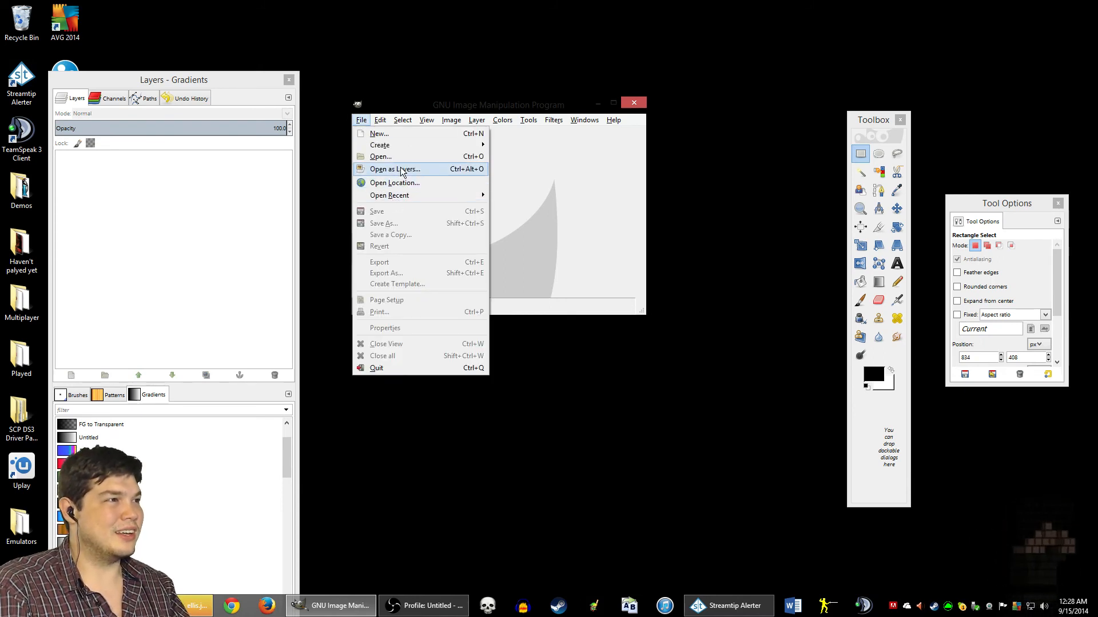
{"action": "mouse_move", "coordinate": [398, 195]}
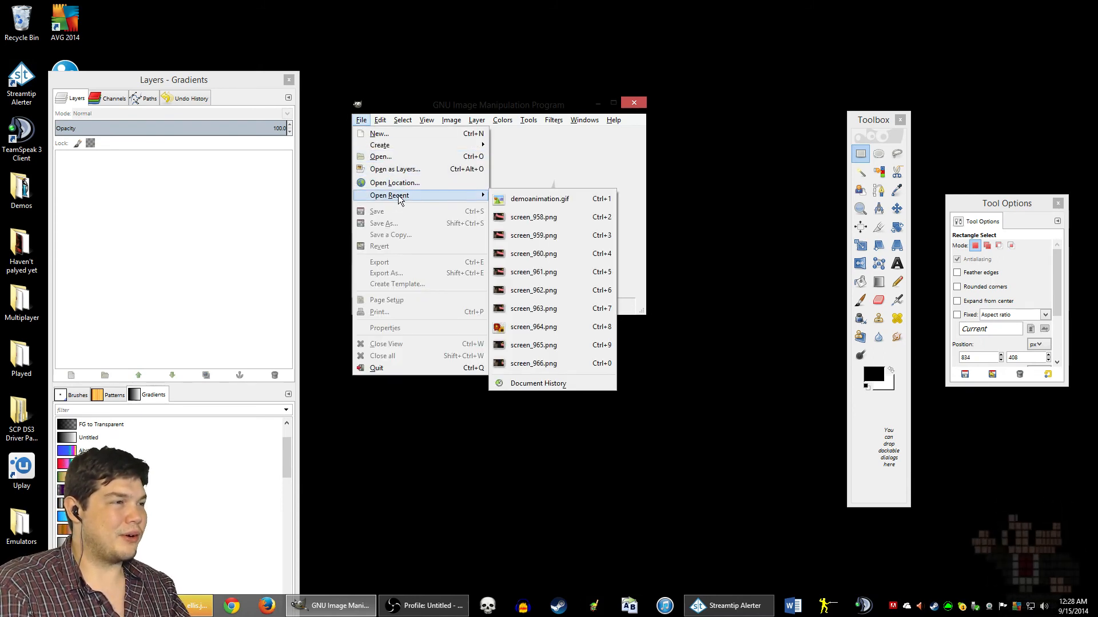
{"action": "left_click", "coordinate": [557, 200]}
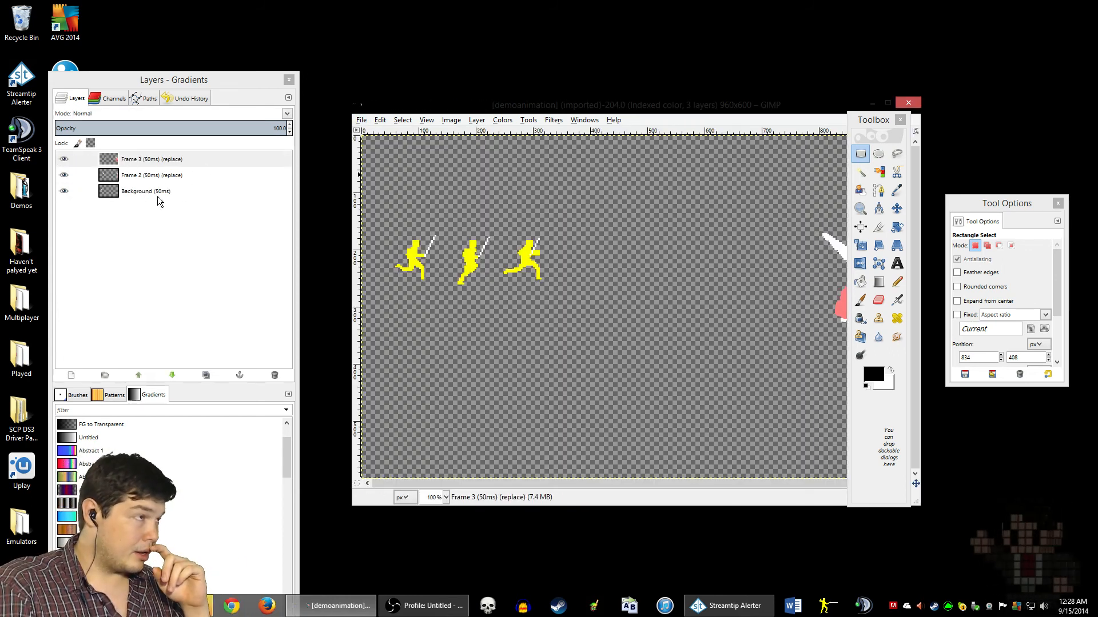
{"action": "left_click_drag", "start_coordinate": [216, 79], "coordinate": [261, 75]}
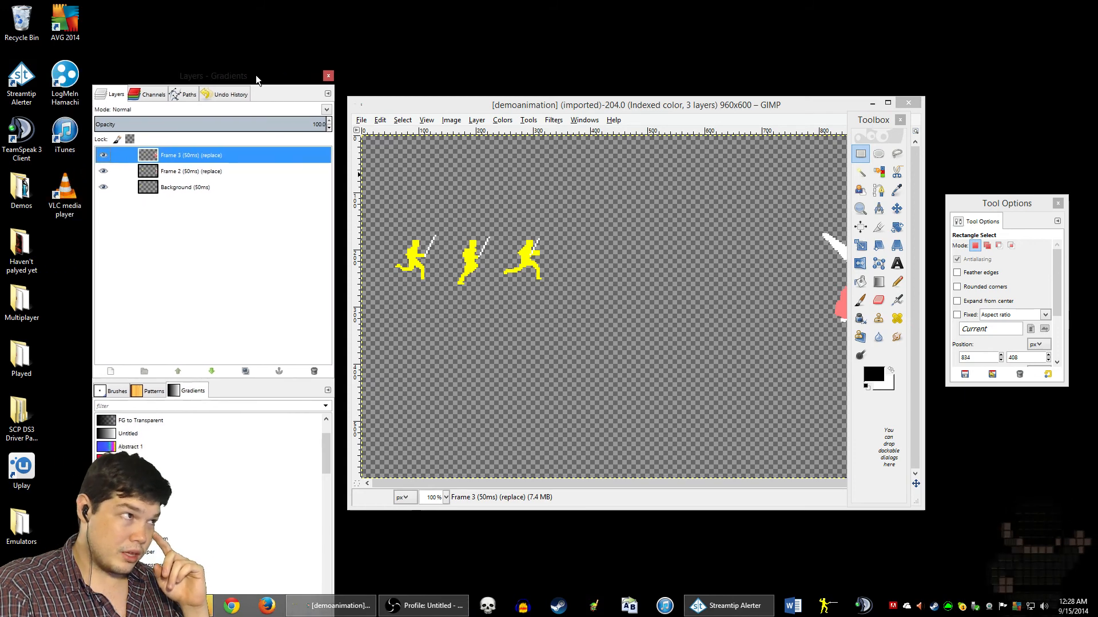
{"action": "double_click", "coordinate": [206, 156]}
{"action": "left_click", "coordinate": [207, 156]}
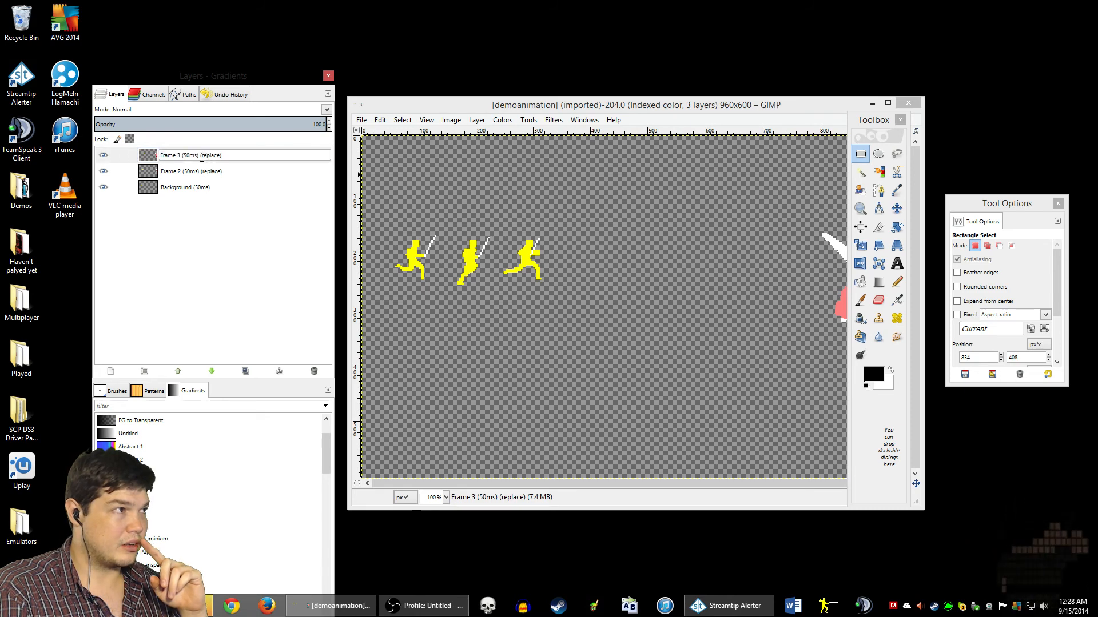
{"action": "left_click_drag", "start_coordinate": [202, 156], "coordinate": [219, 156]}
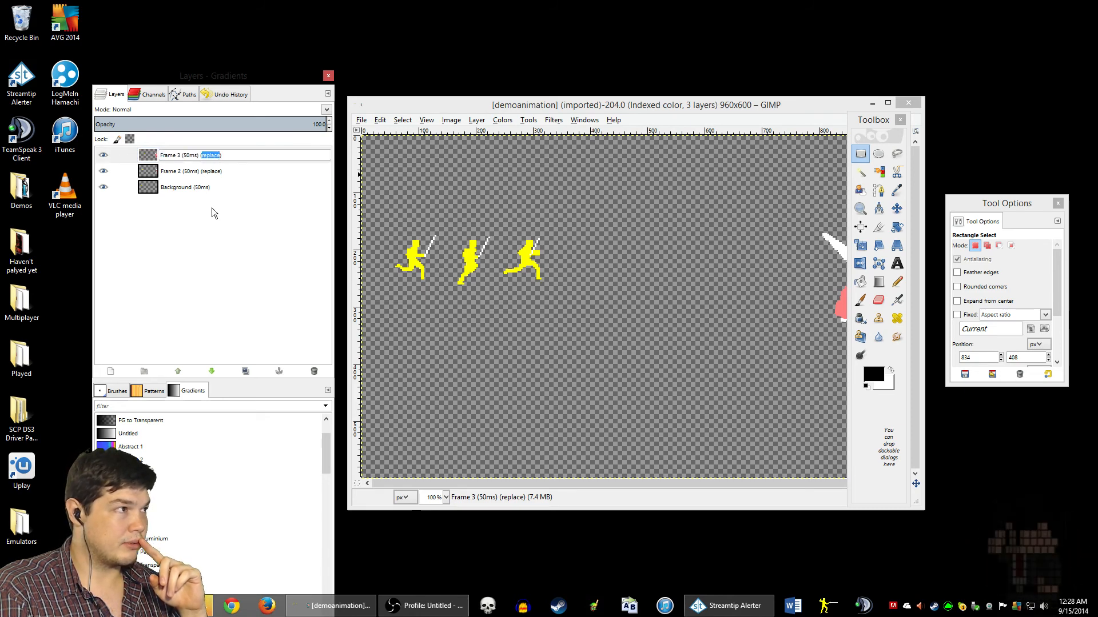
Step: Try to change the delay in the Frame 2 layer's name to 500ms
{"action": "left_click", "coordinate": [204, 172]}
{"action": "double_click", "coordinate": [205, 172]}
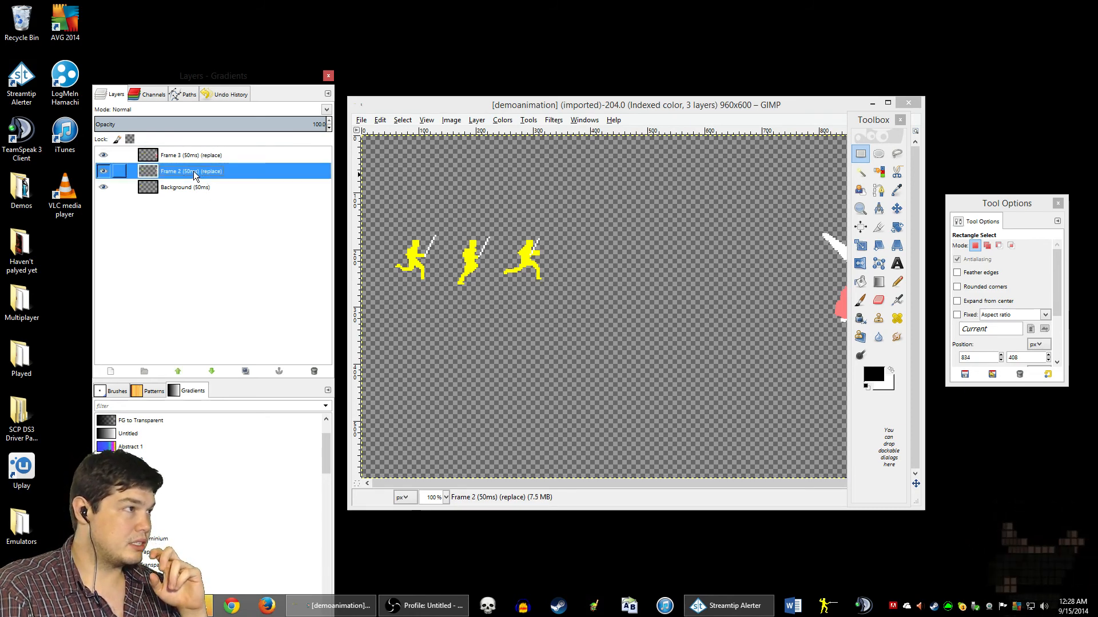
{"action": "left_click", "coordinate": [192, 171]}
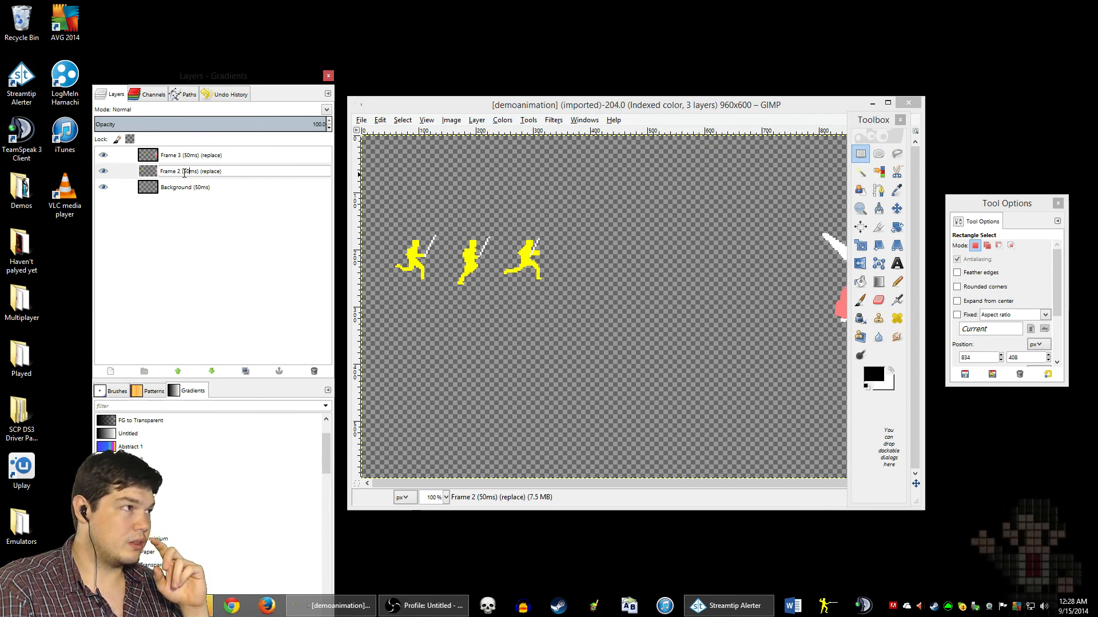
{"action": "left_click_drag", "start_coordinate": [191, 172], "coordinate": [183, 173]}
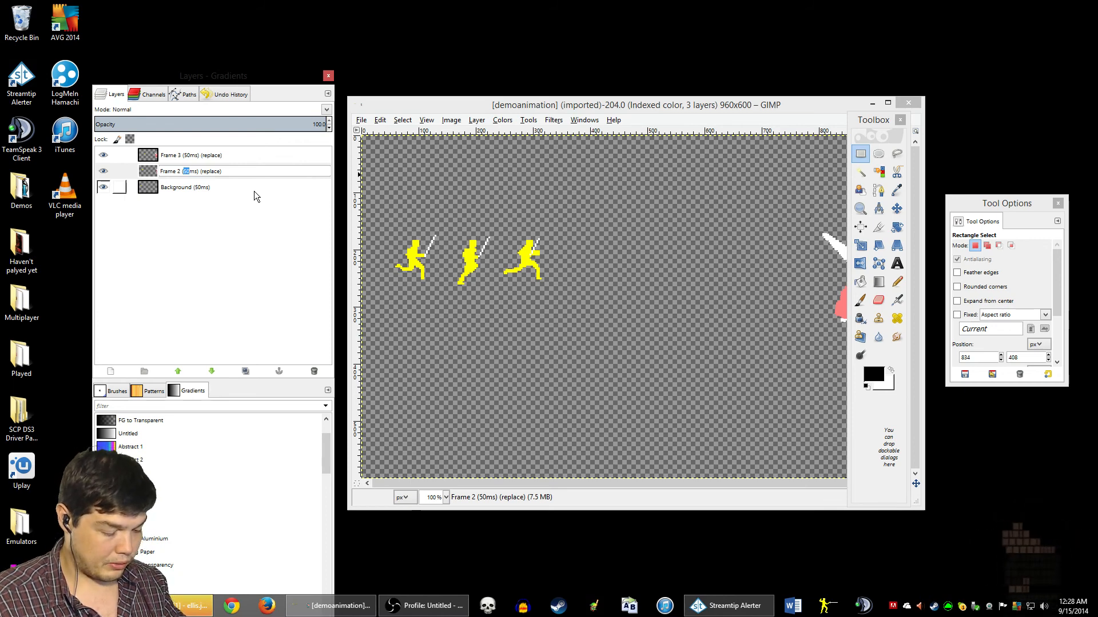
{"action": "key", "text": "Right"}
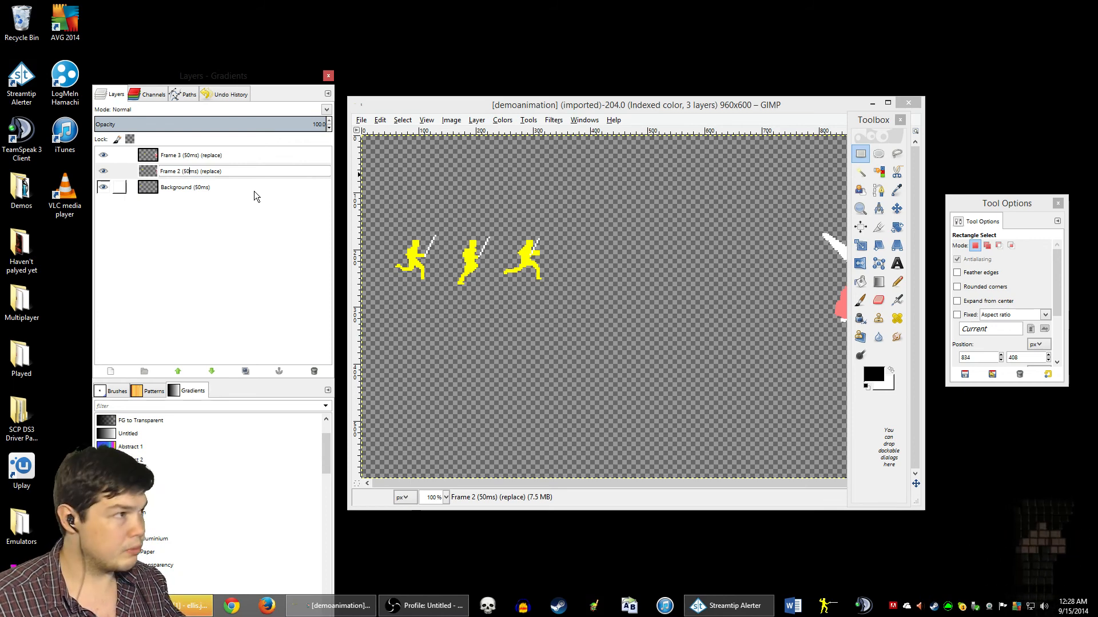
{"action": "type", "text": "0"}
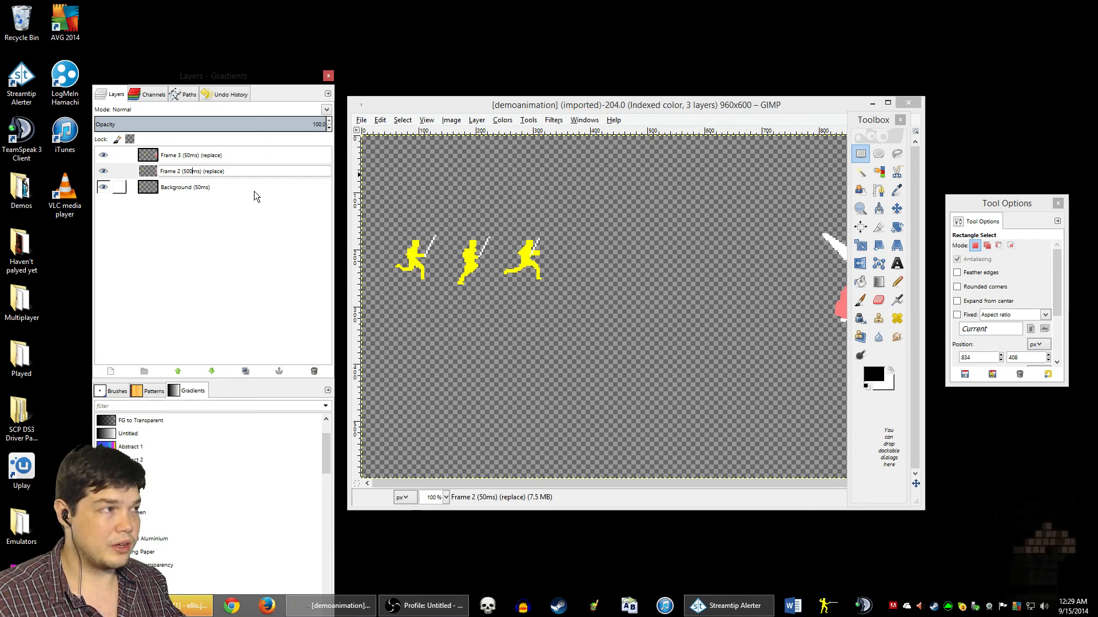
{"action": "left_click", "coordinate": [242, 236]}
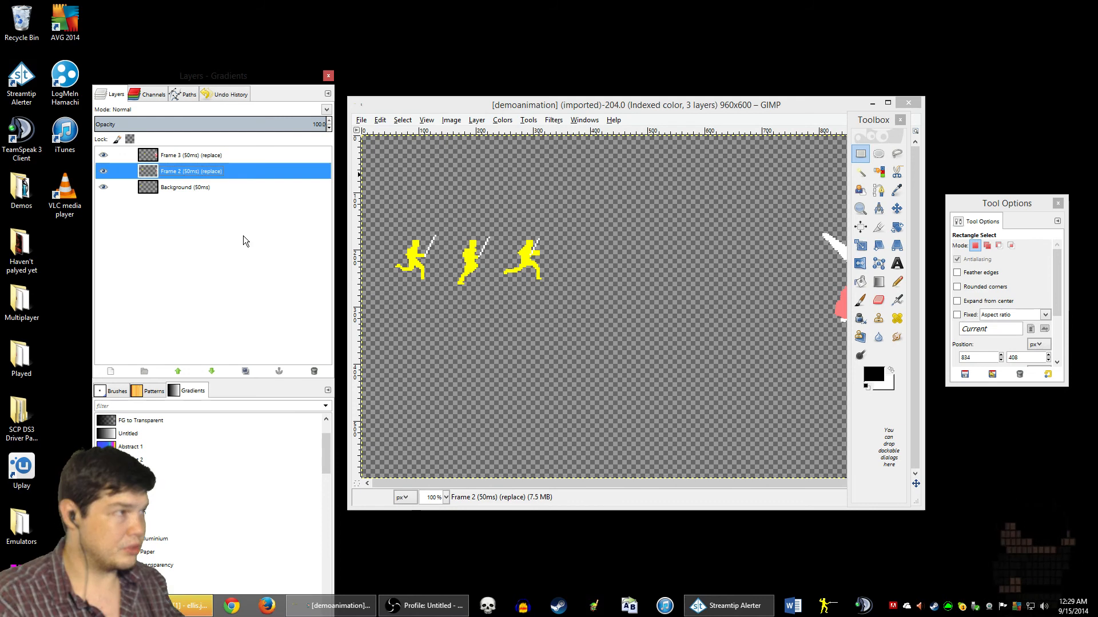
Step: Rename the middle layer to "Frame 2 (500ms) (replace)"
{"action": "double_click", "coordinate": [190, 171]}
{"action": "left_click", "coordinate": [189, 171]}
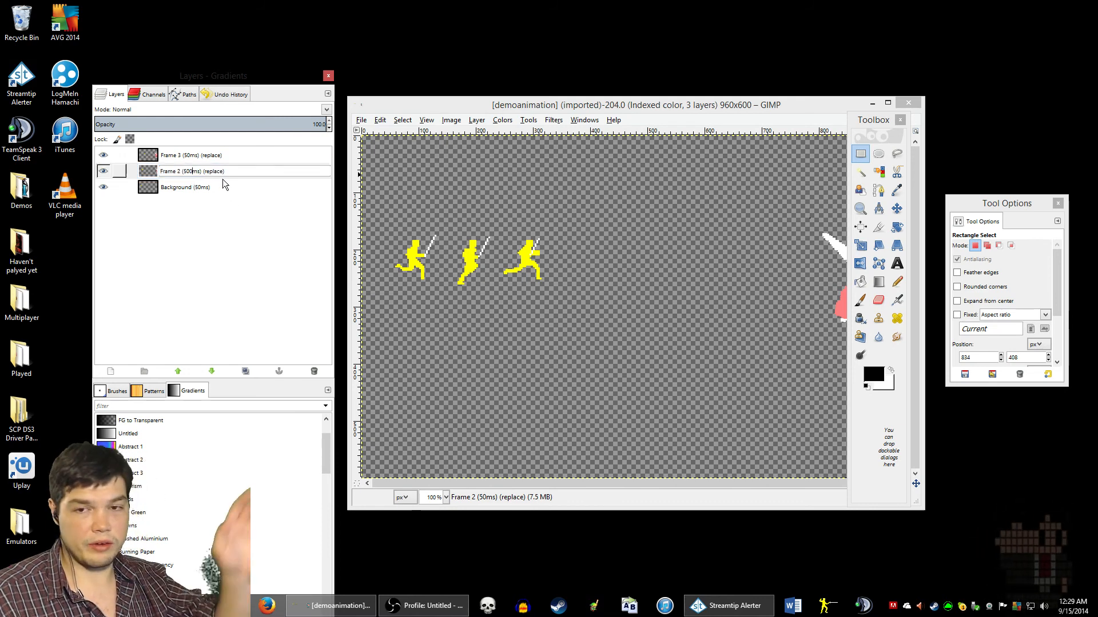
{"action": "key", "text": "Return"}
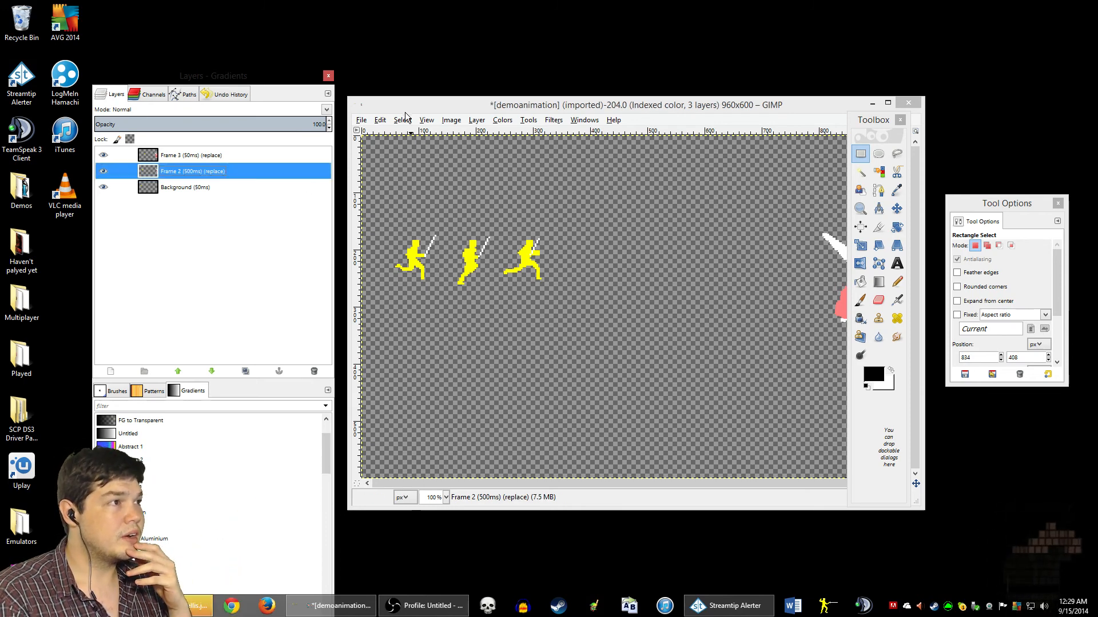
Step: Export the image to the Documents folder as demoanimation.gif, replacing the existing file
{"action": "left_click", "coordinate": [365, 121]}
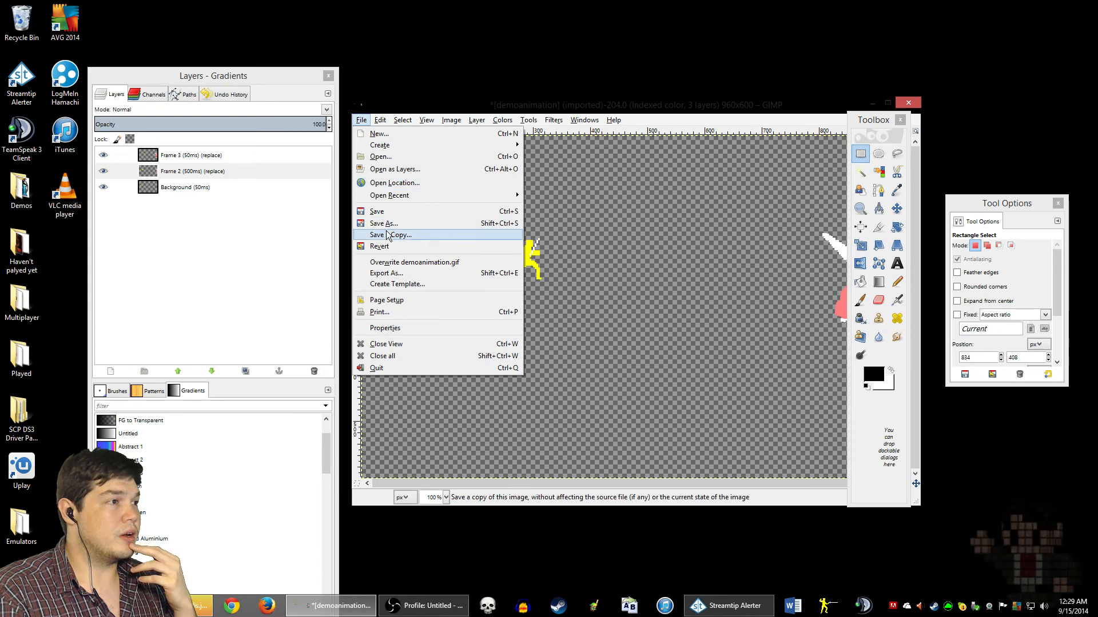
{"action": "left_click", "coordinate": [404, 277]}
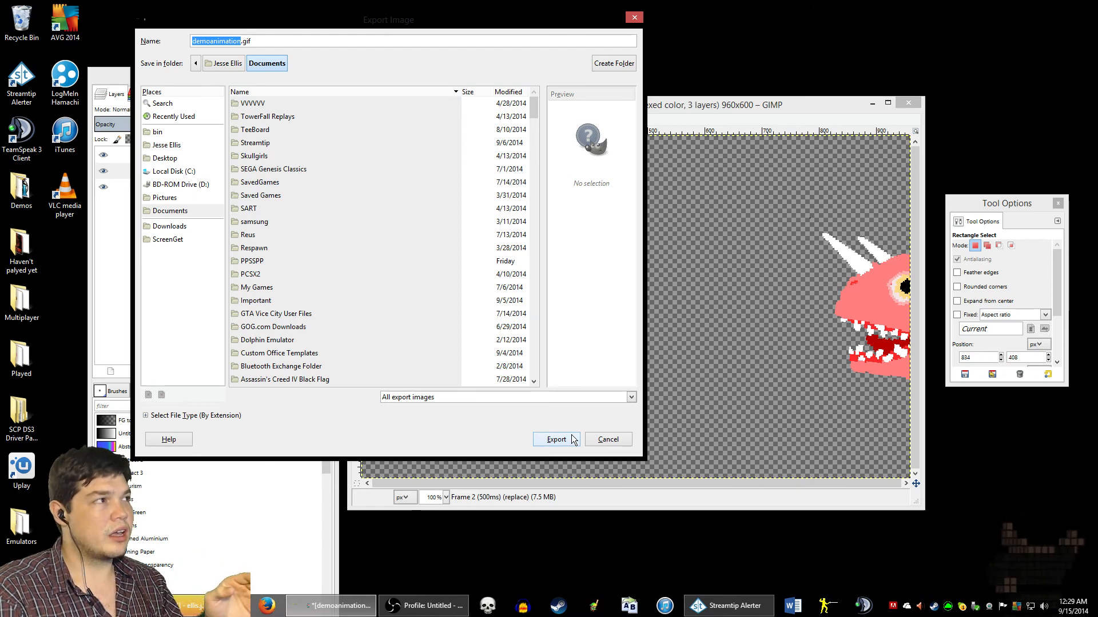
{"action": "left_click", "coordinate": [574, 439]}
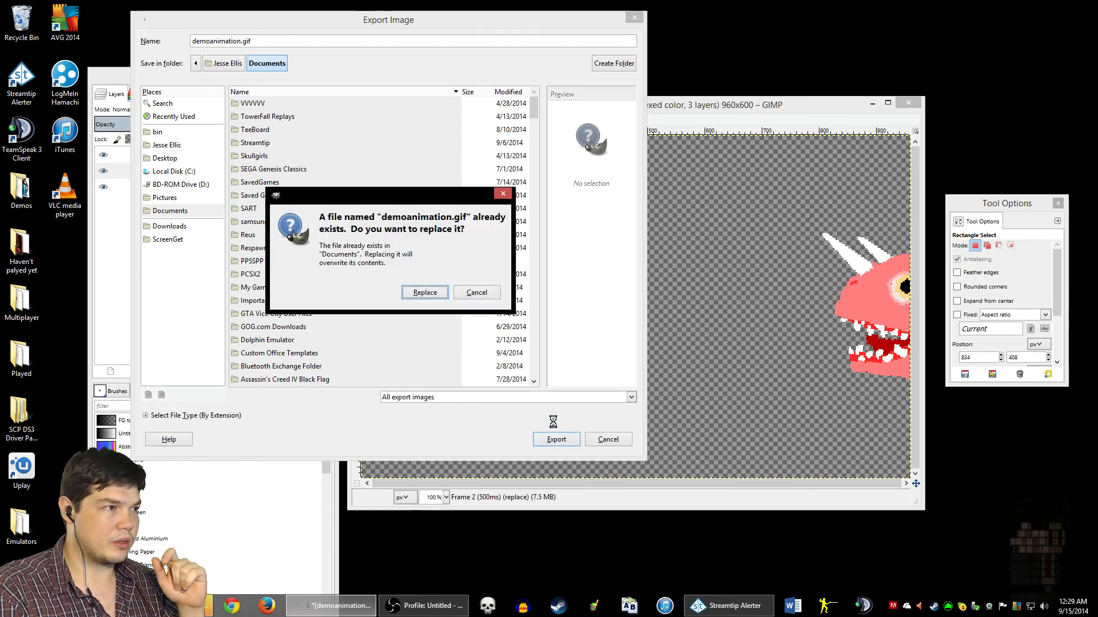
{"action": "left_click", "coordinate": [441, 296]}
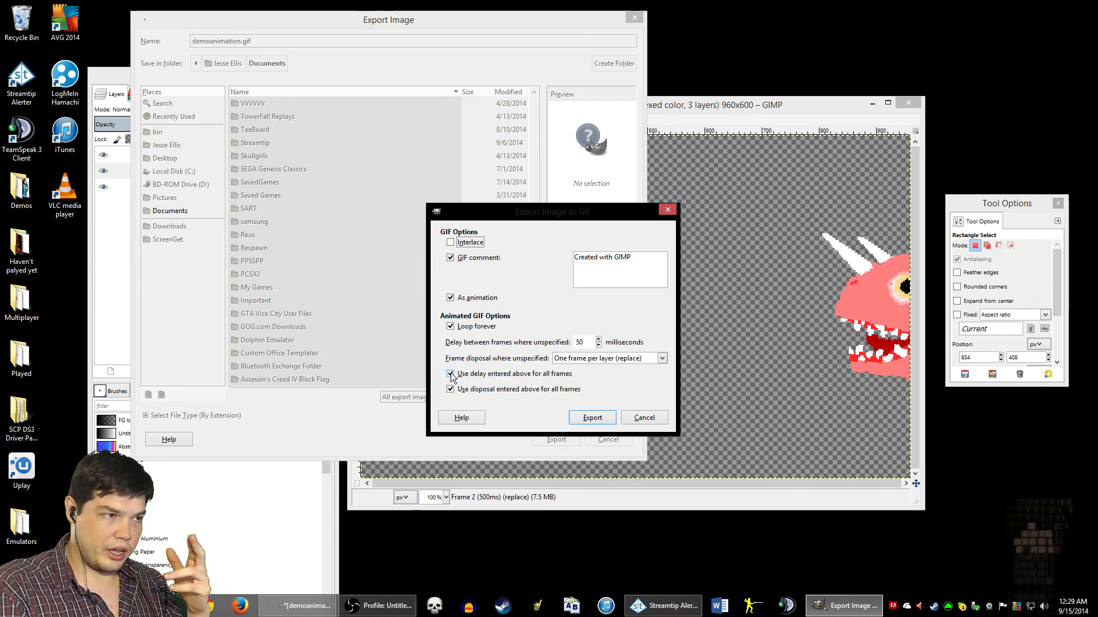
Step: Turn off using the entered delay for all frames, keep One frame per layer (replace) disposal, and export the GIF
{"action": "left_click", "coordinate": [451, 375]}
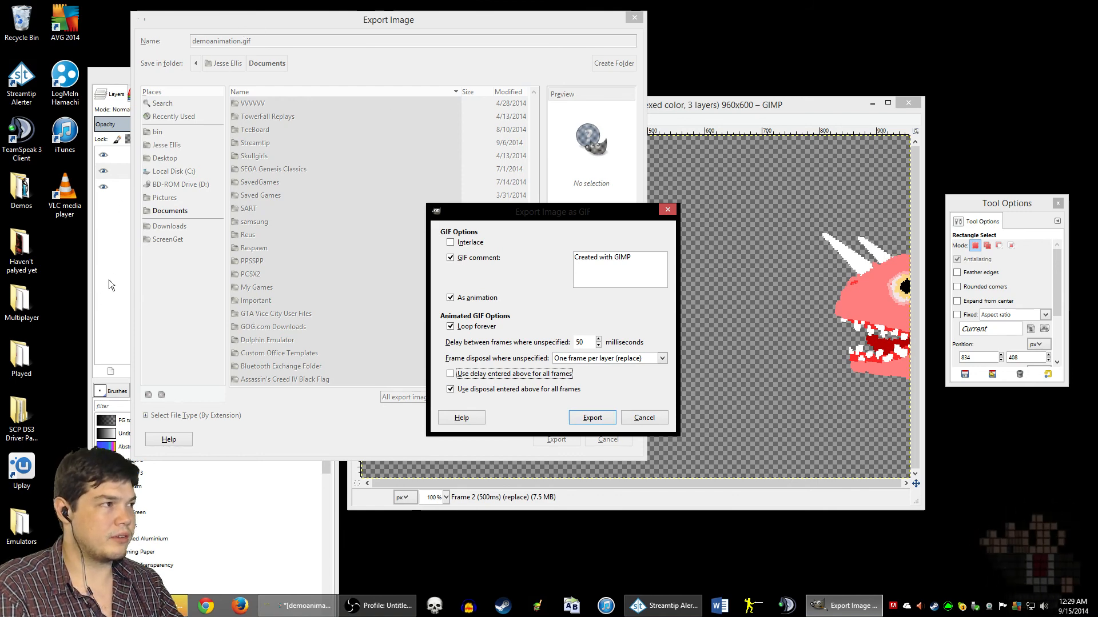
{"action": "key", "text": "Escape"}
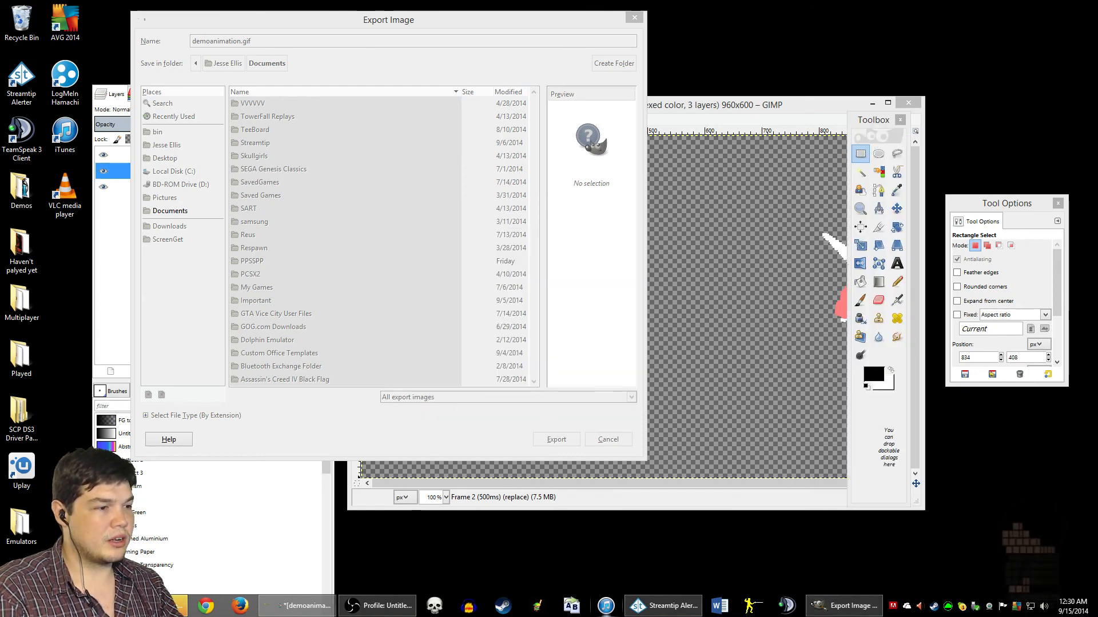
{"action": "key", "text": "Return"}
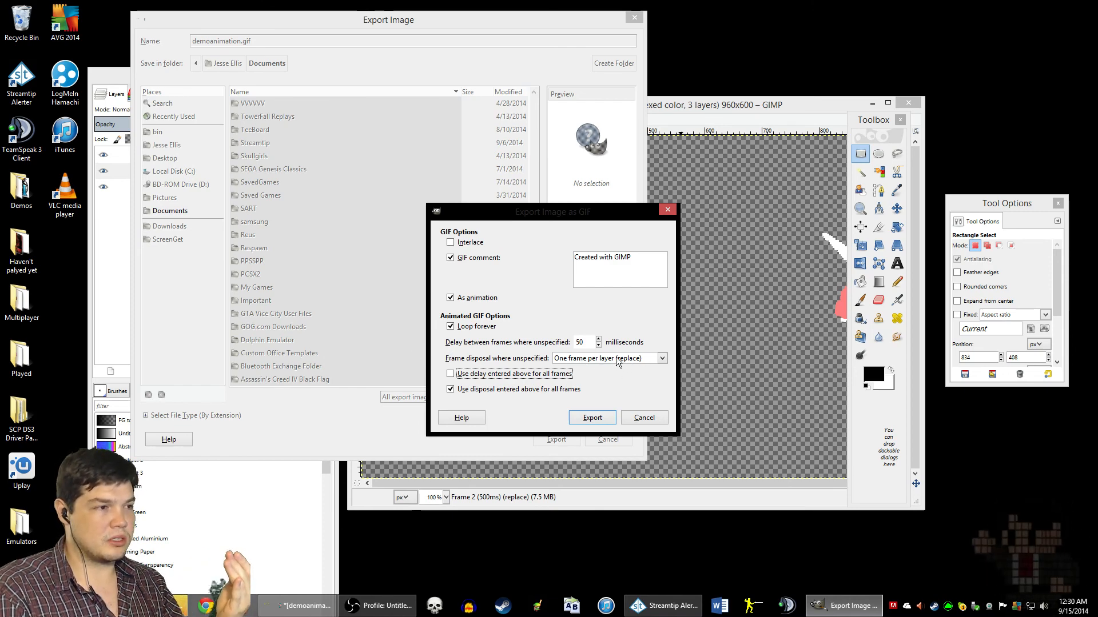
{"action": "left_click", "coordinate": [583, 360]}
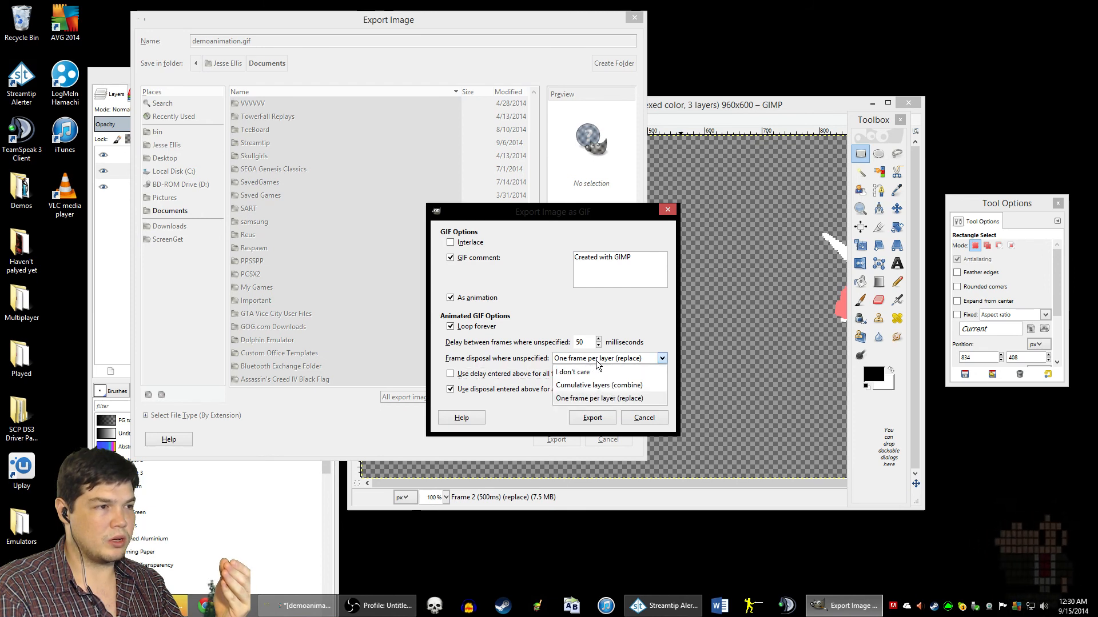
{"action": "left_click", "coordinate": [615, 361]}
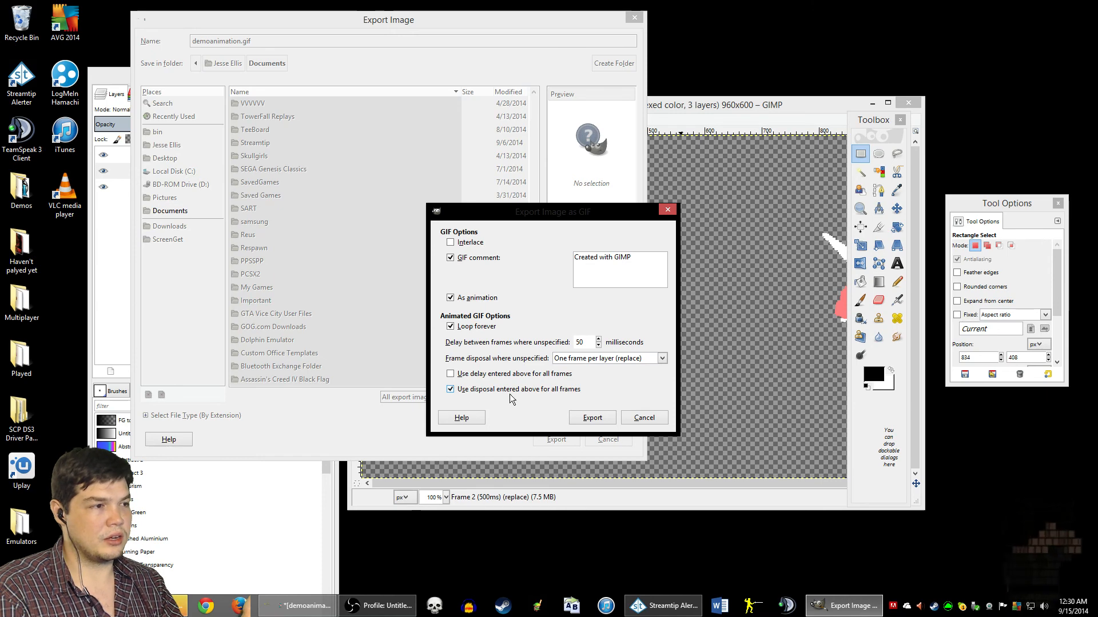
{"action": "left_click", "coordinate": [589, 419]}
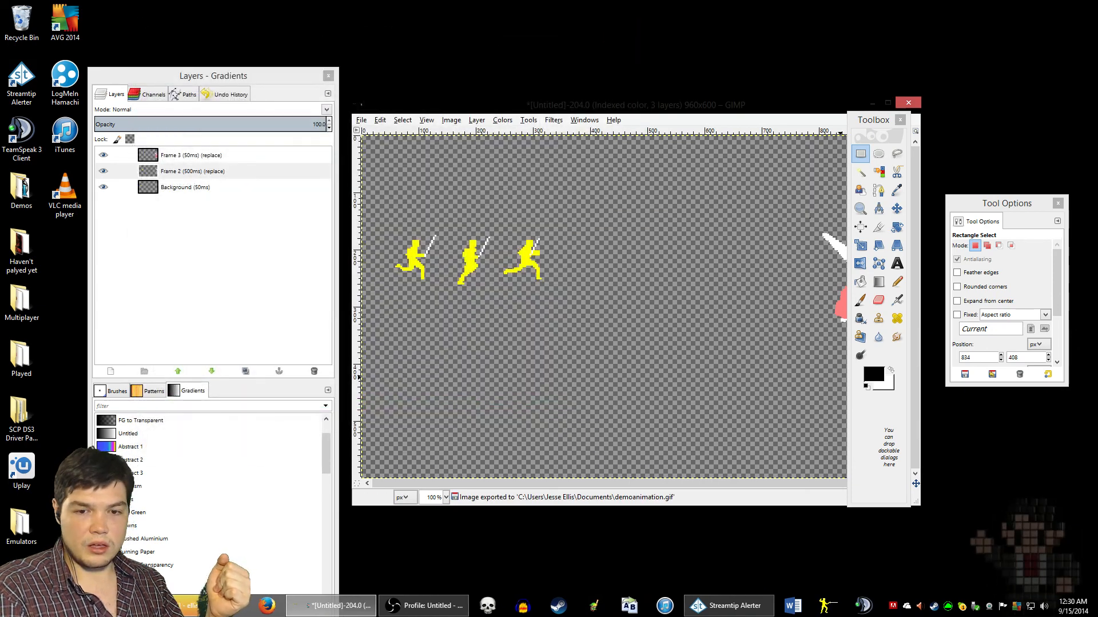
{"action": "key", "text": "alt+Tab"}
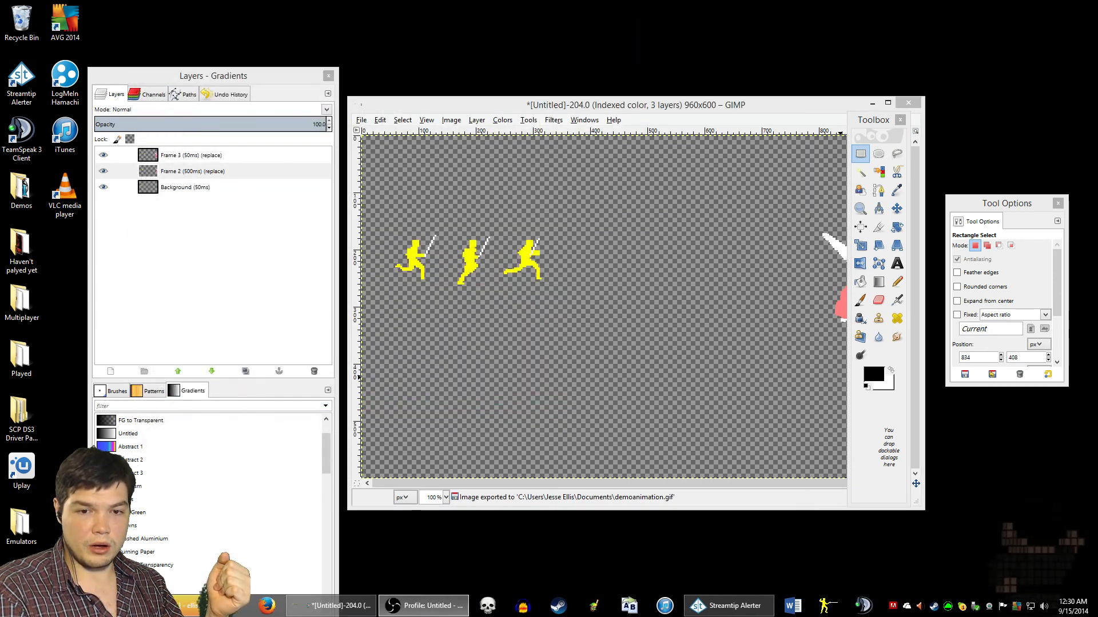